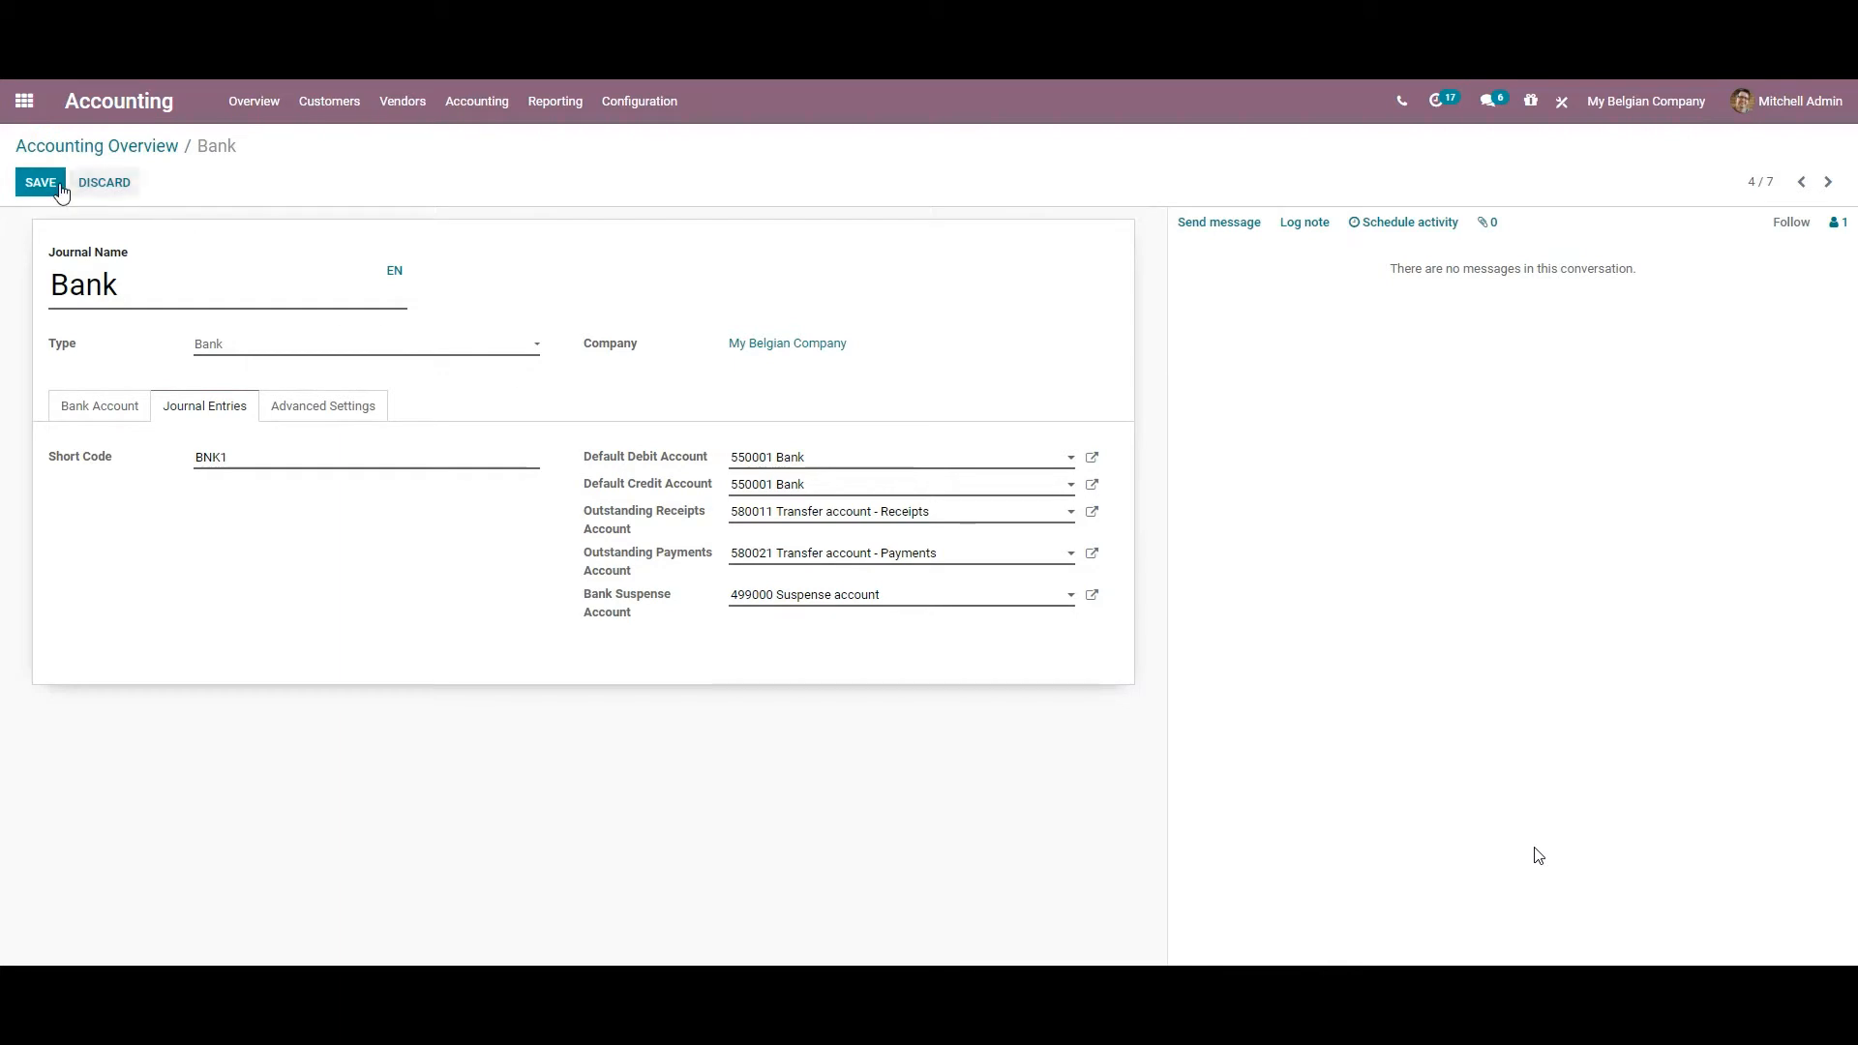
Save the Bank journal and create a new customer invoice with the existing customer selected
left_click(42, 183)
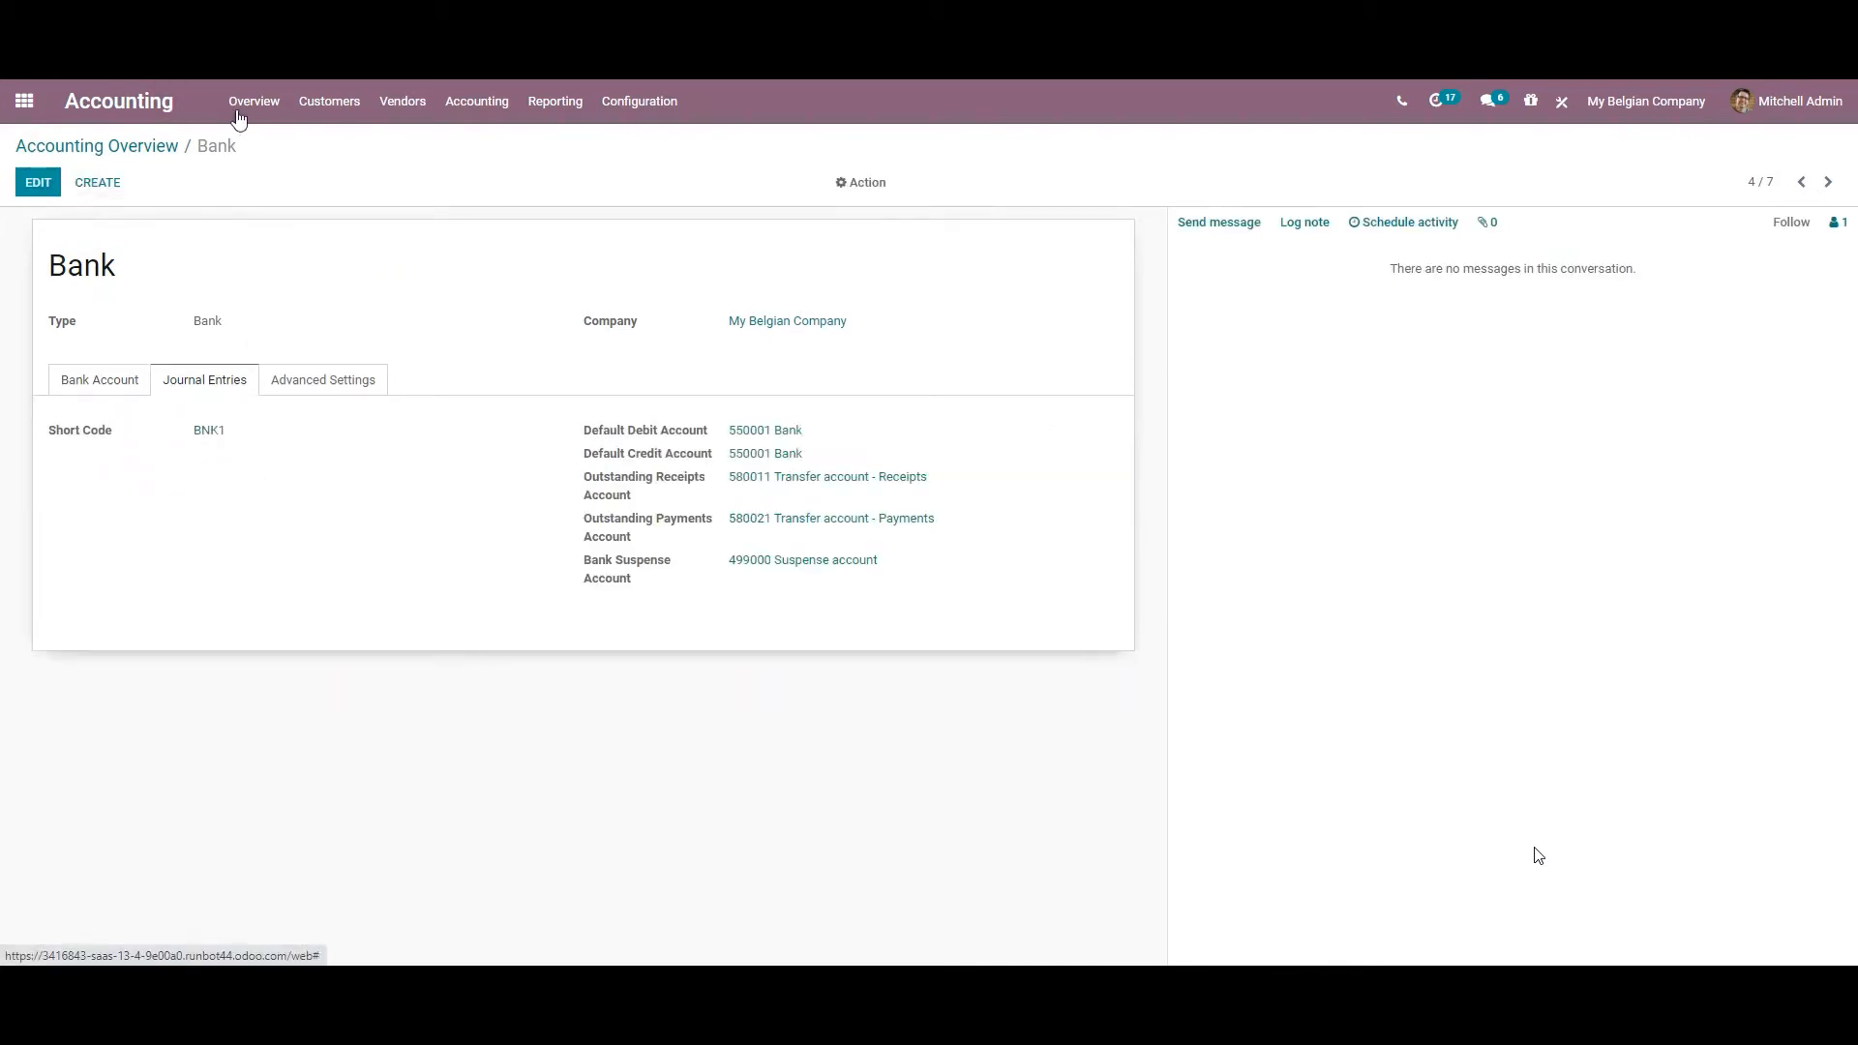
left_click(329, 102)
left_click(324, 138)
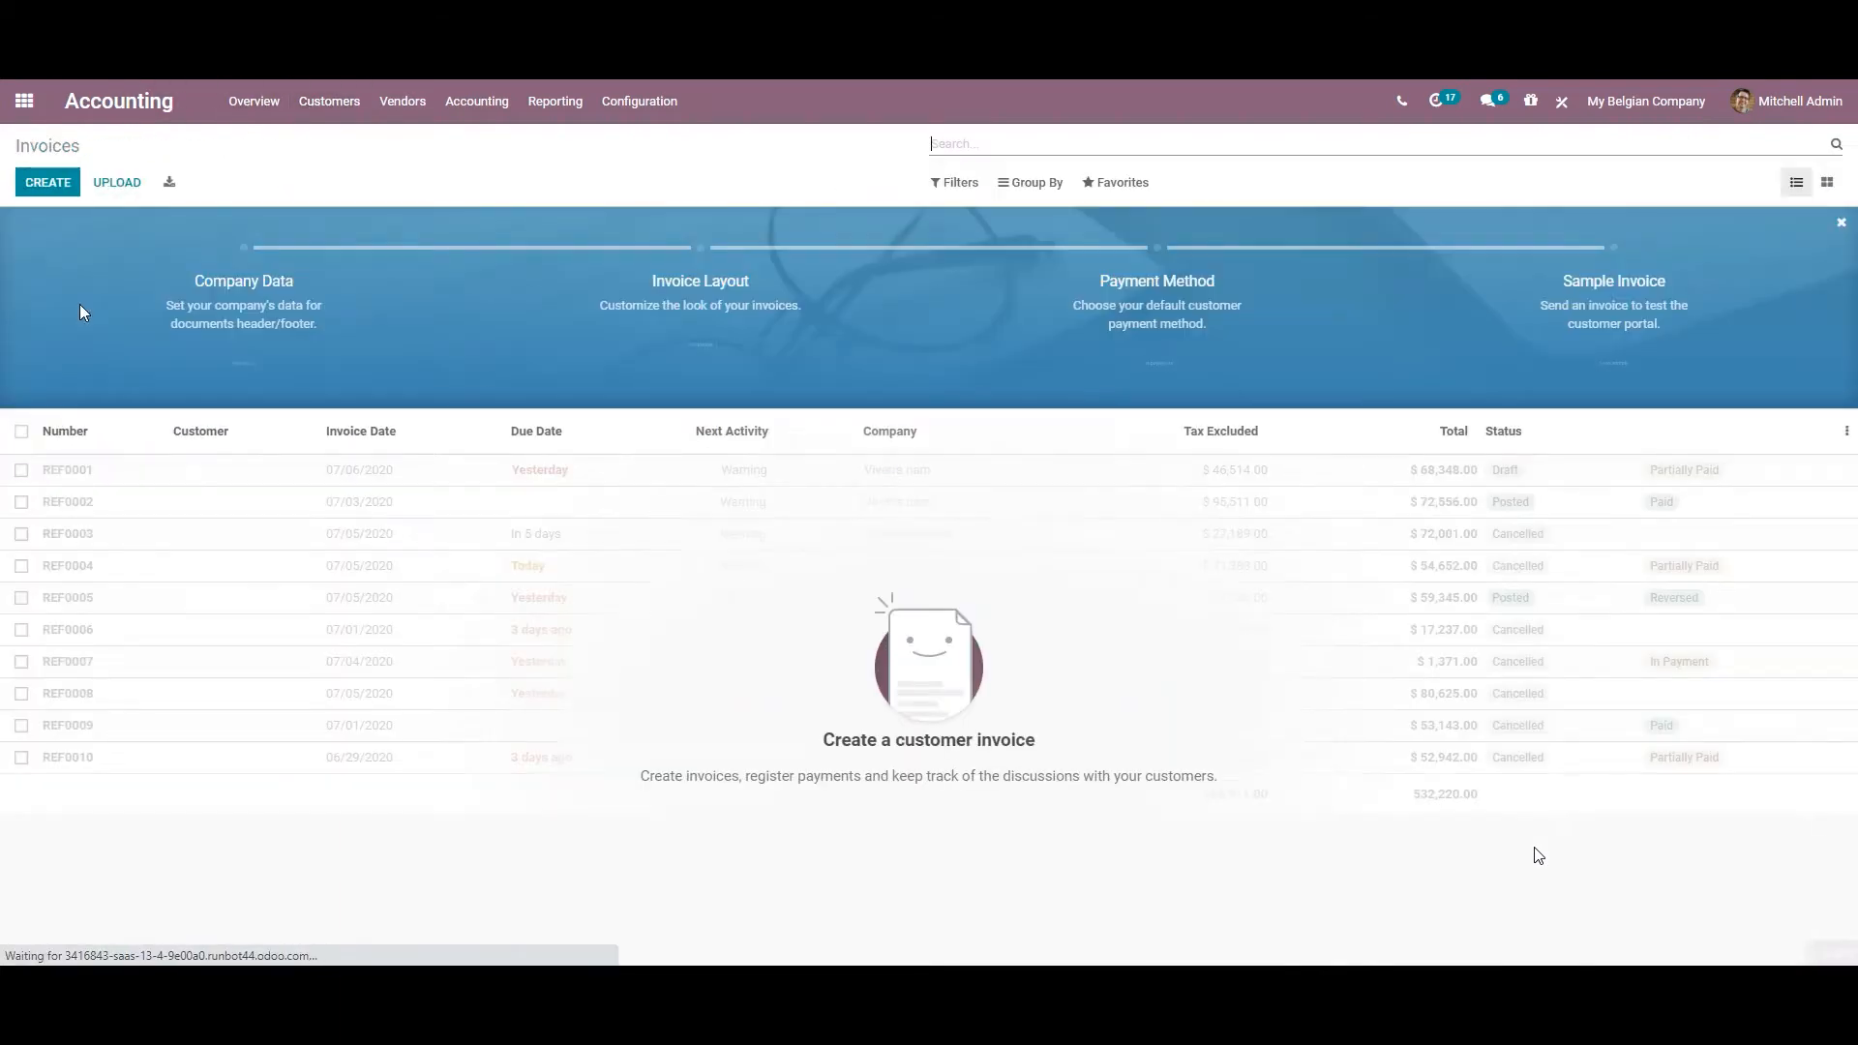
left_click(48, 182)
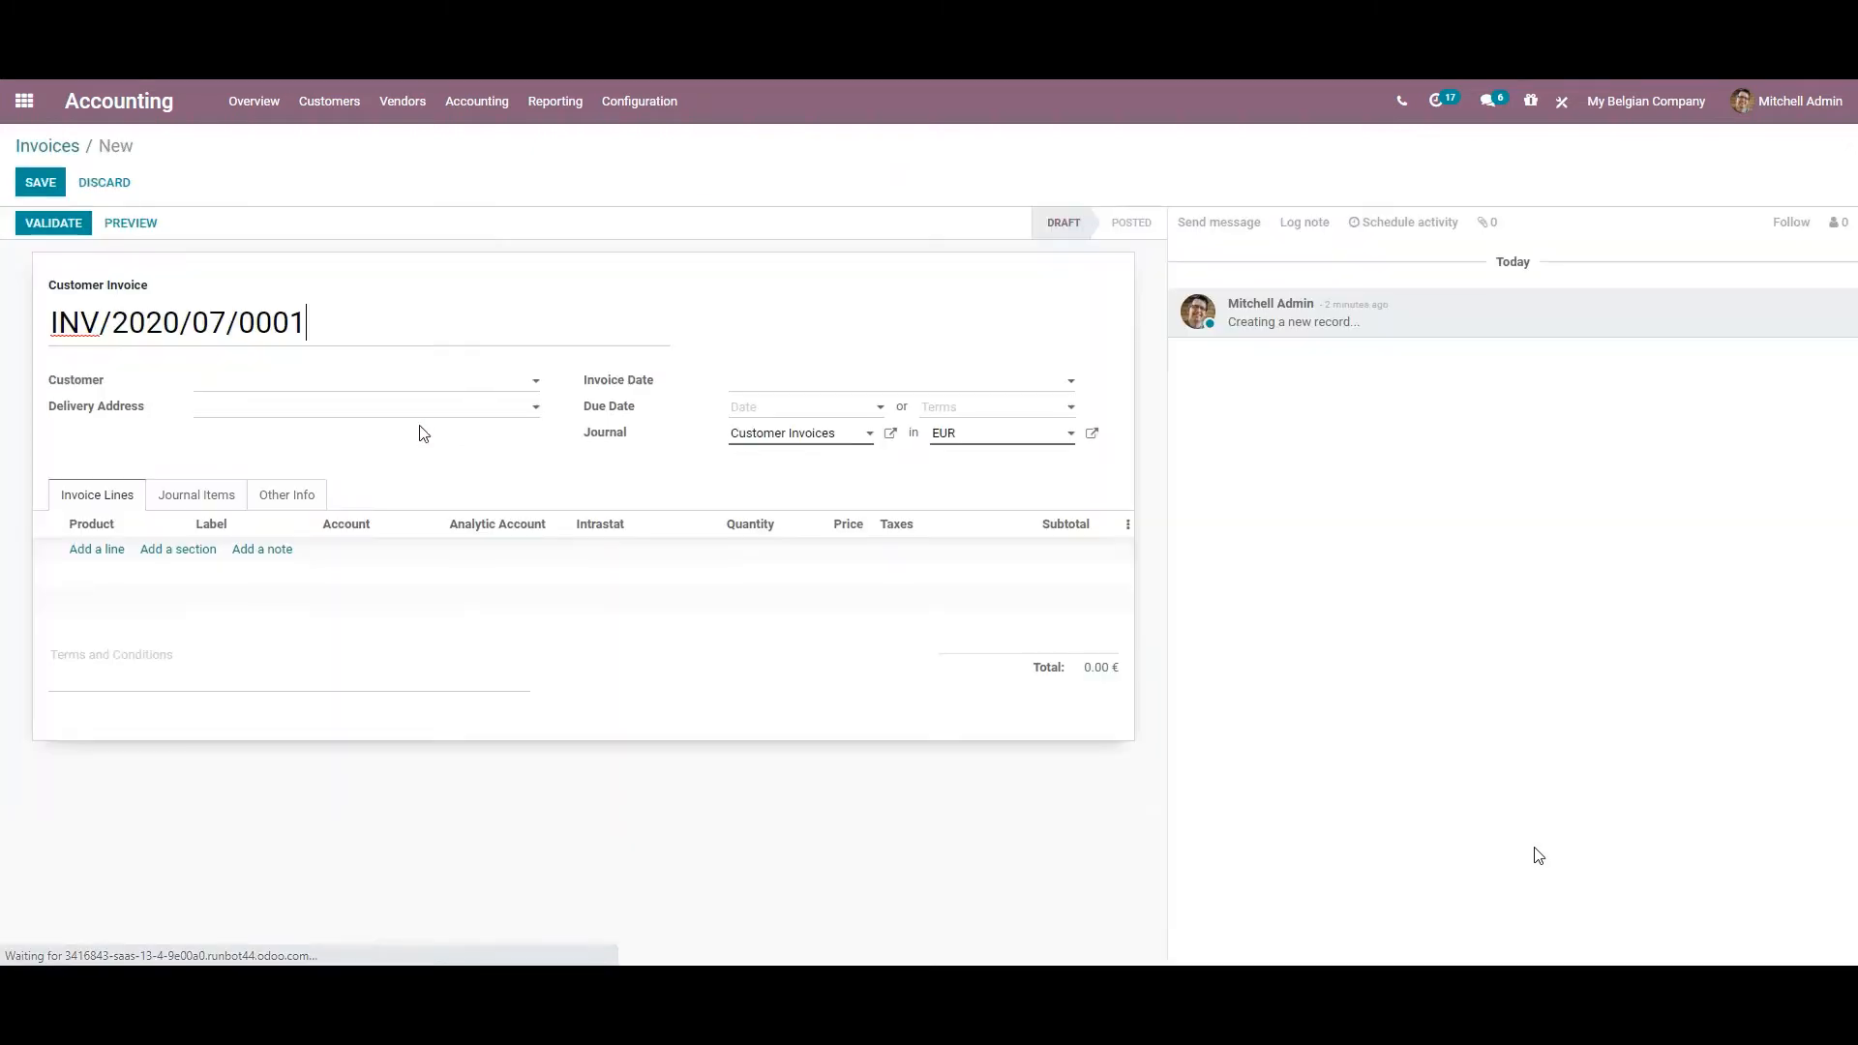
left_click(329, 387)
type("wynand")
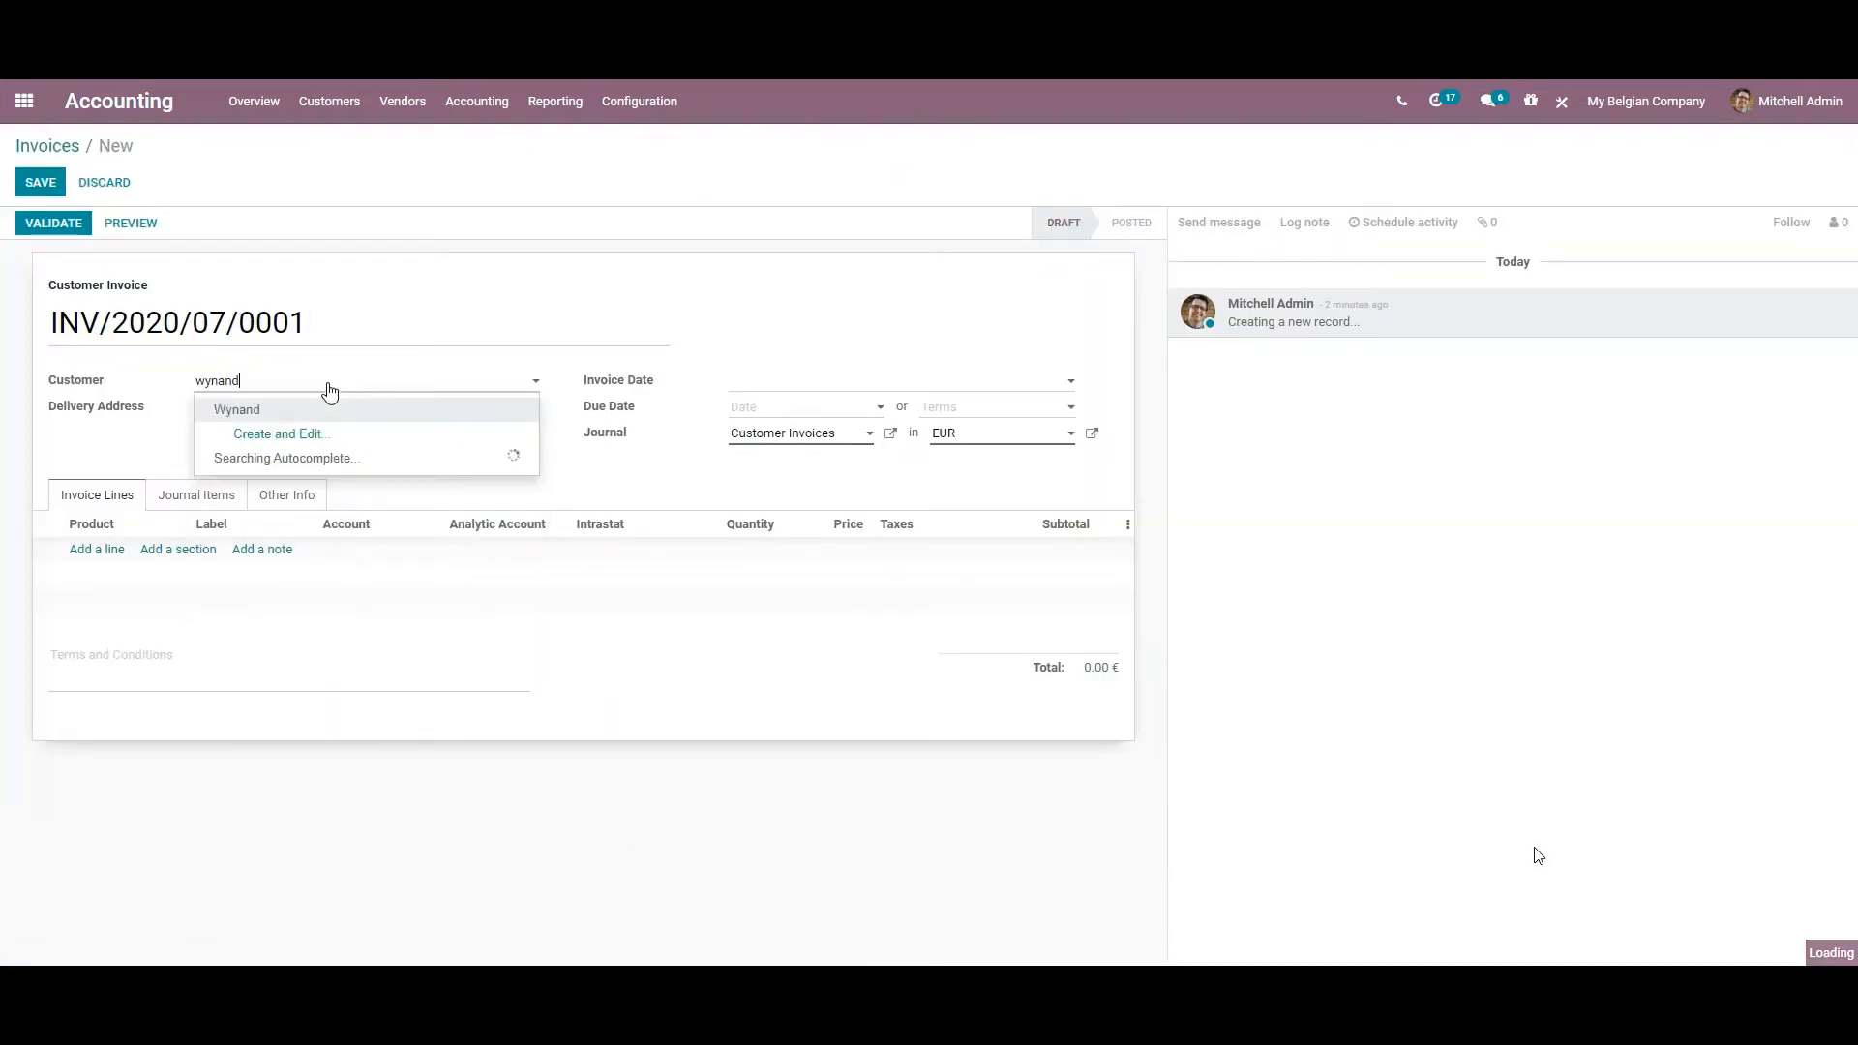
left_click(340, 407)
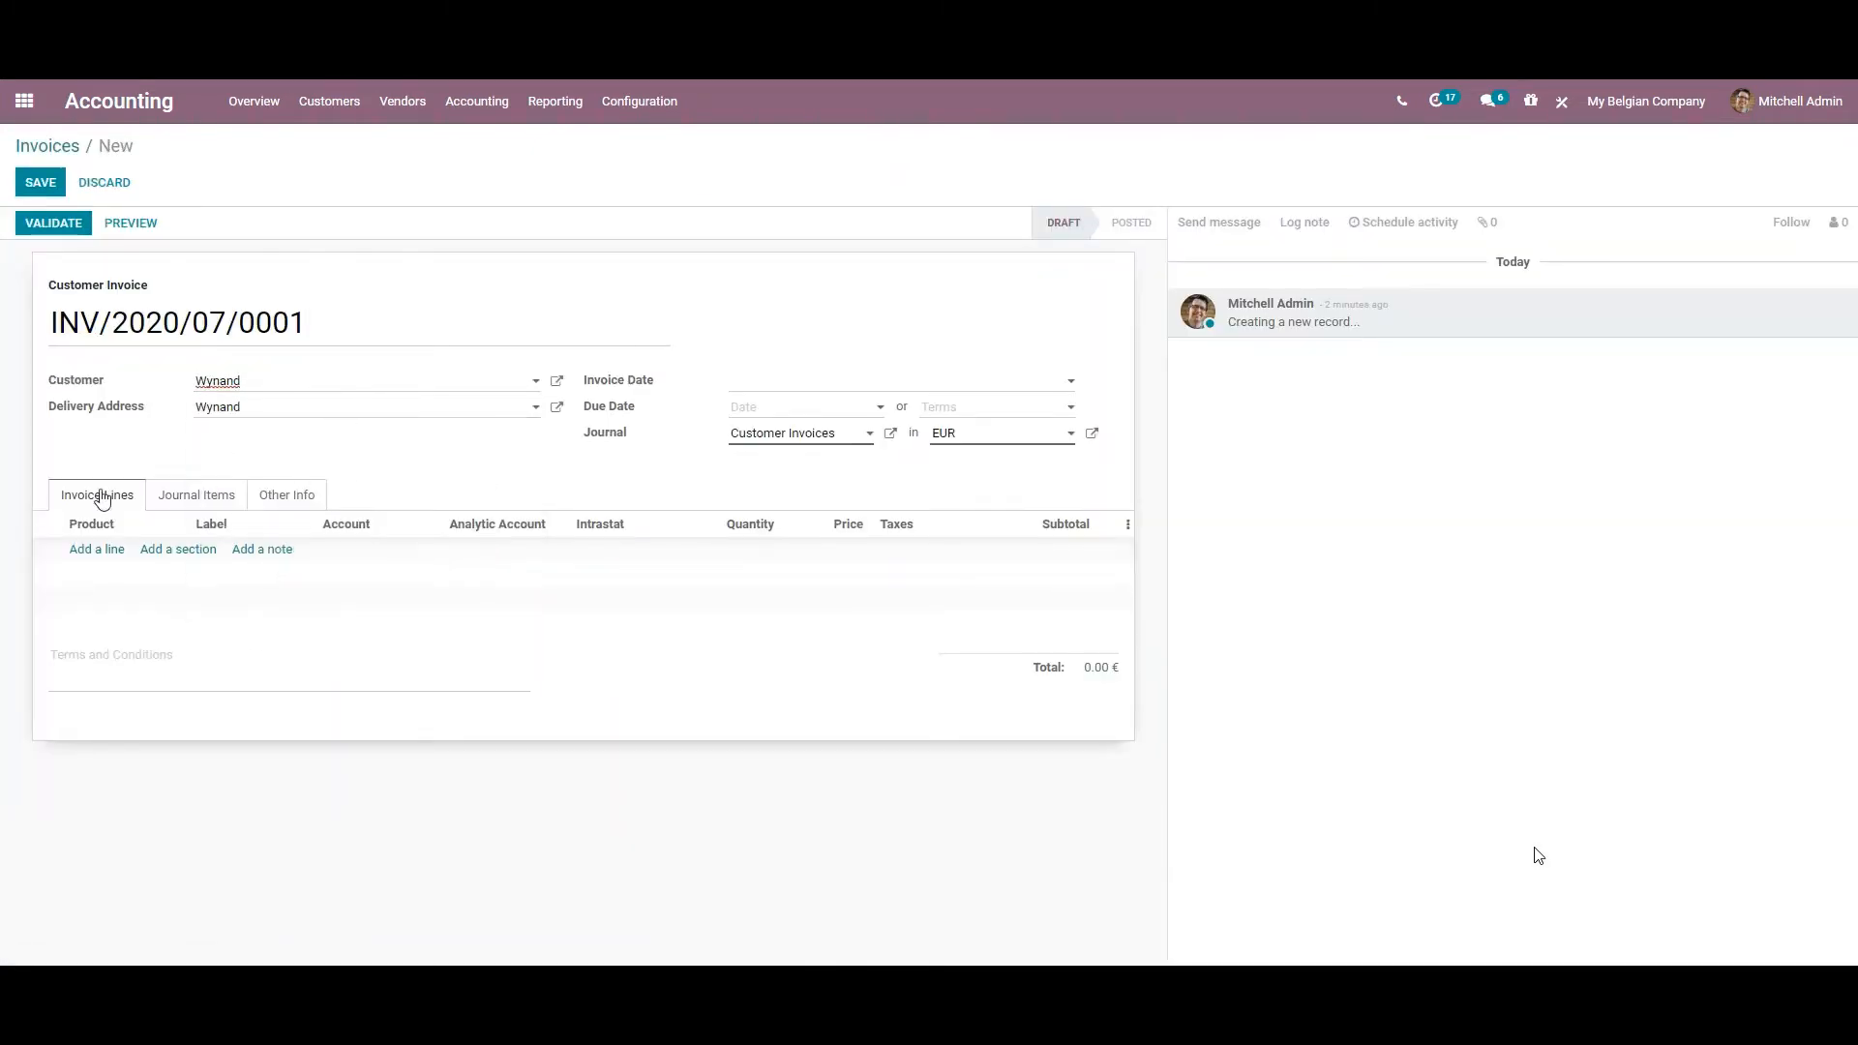
Add an invoice line for [DESK0005] Customizable Desk (CONFIG) (Custom, White) and remove its 21% tax
left_click(94, 549)
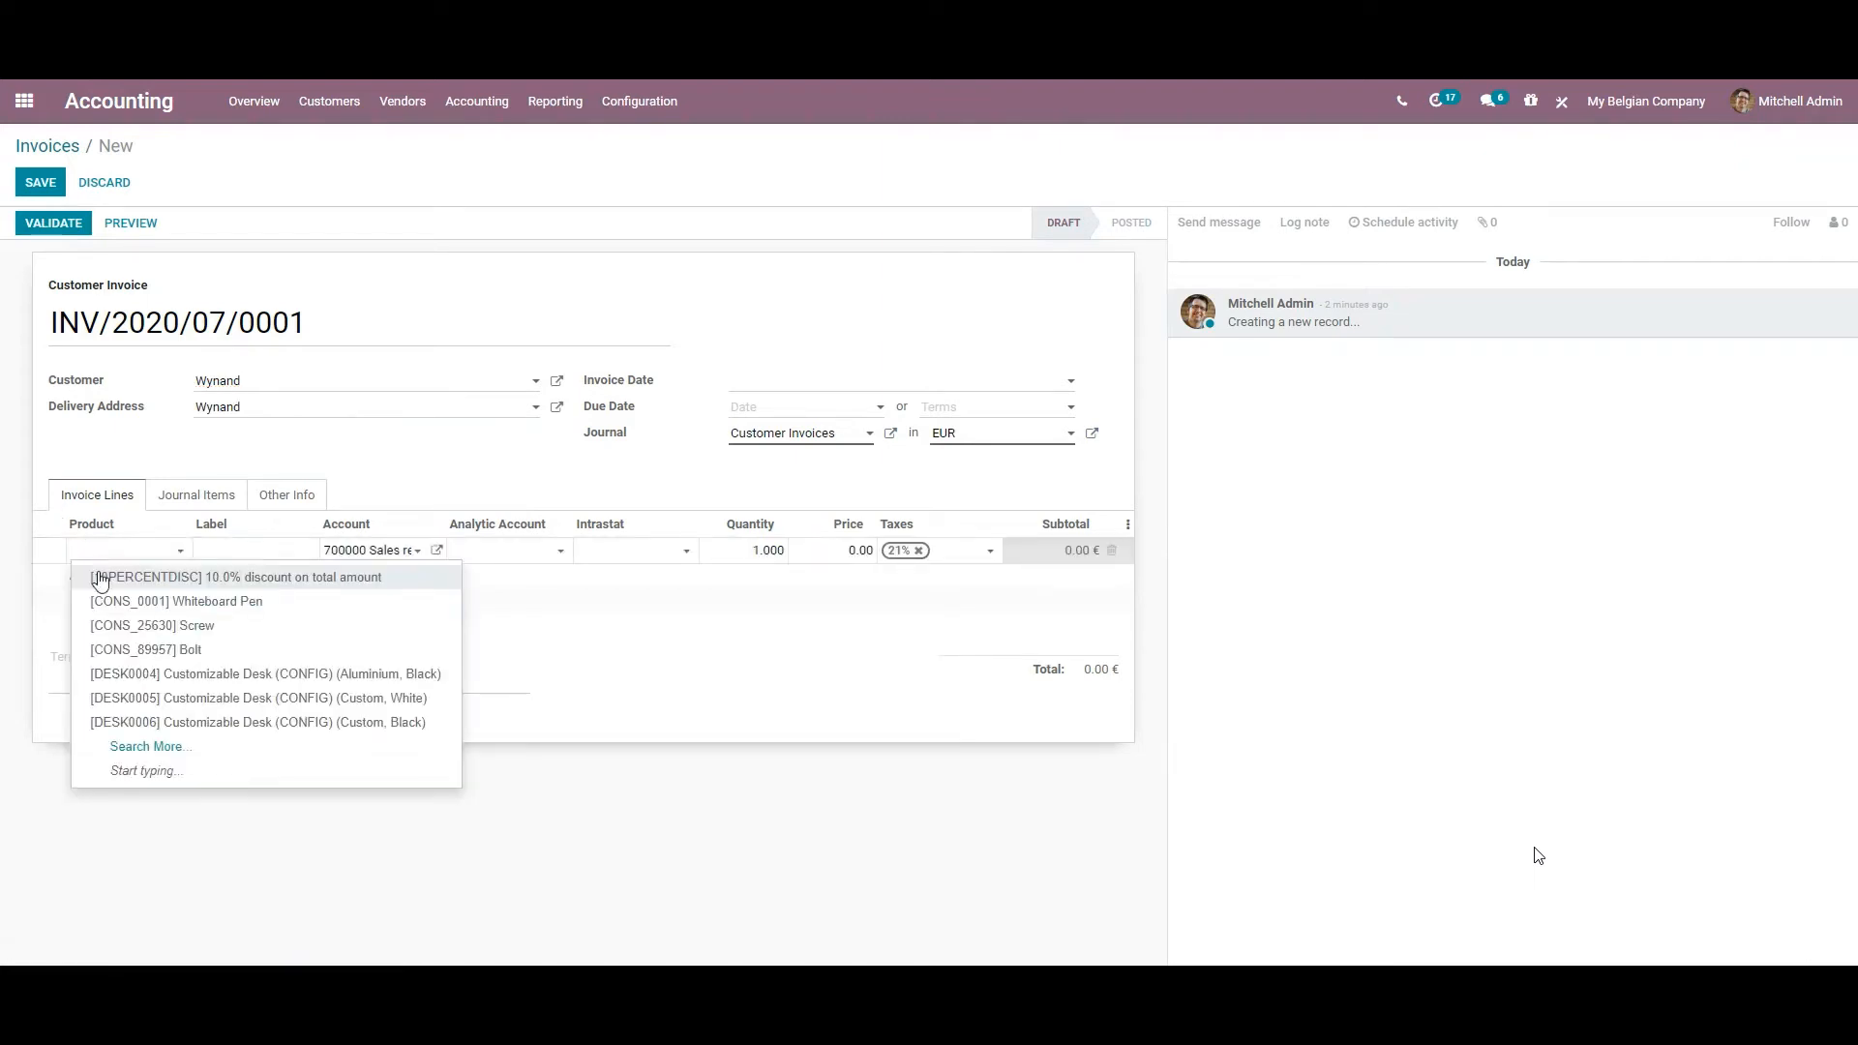
left_click(136, 697)
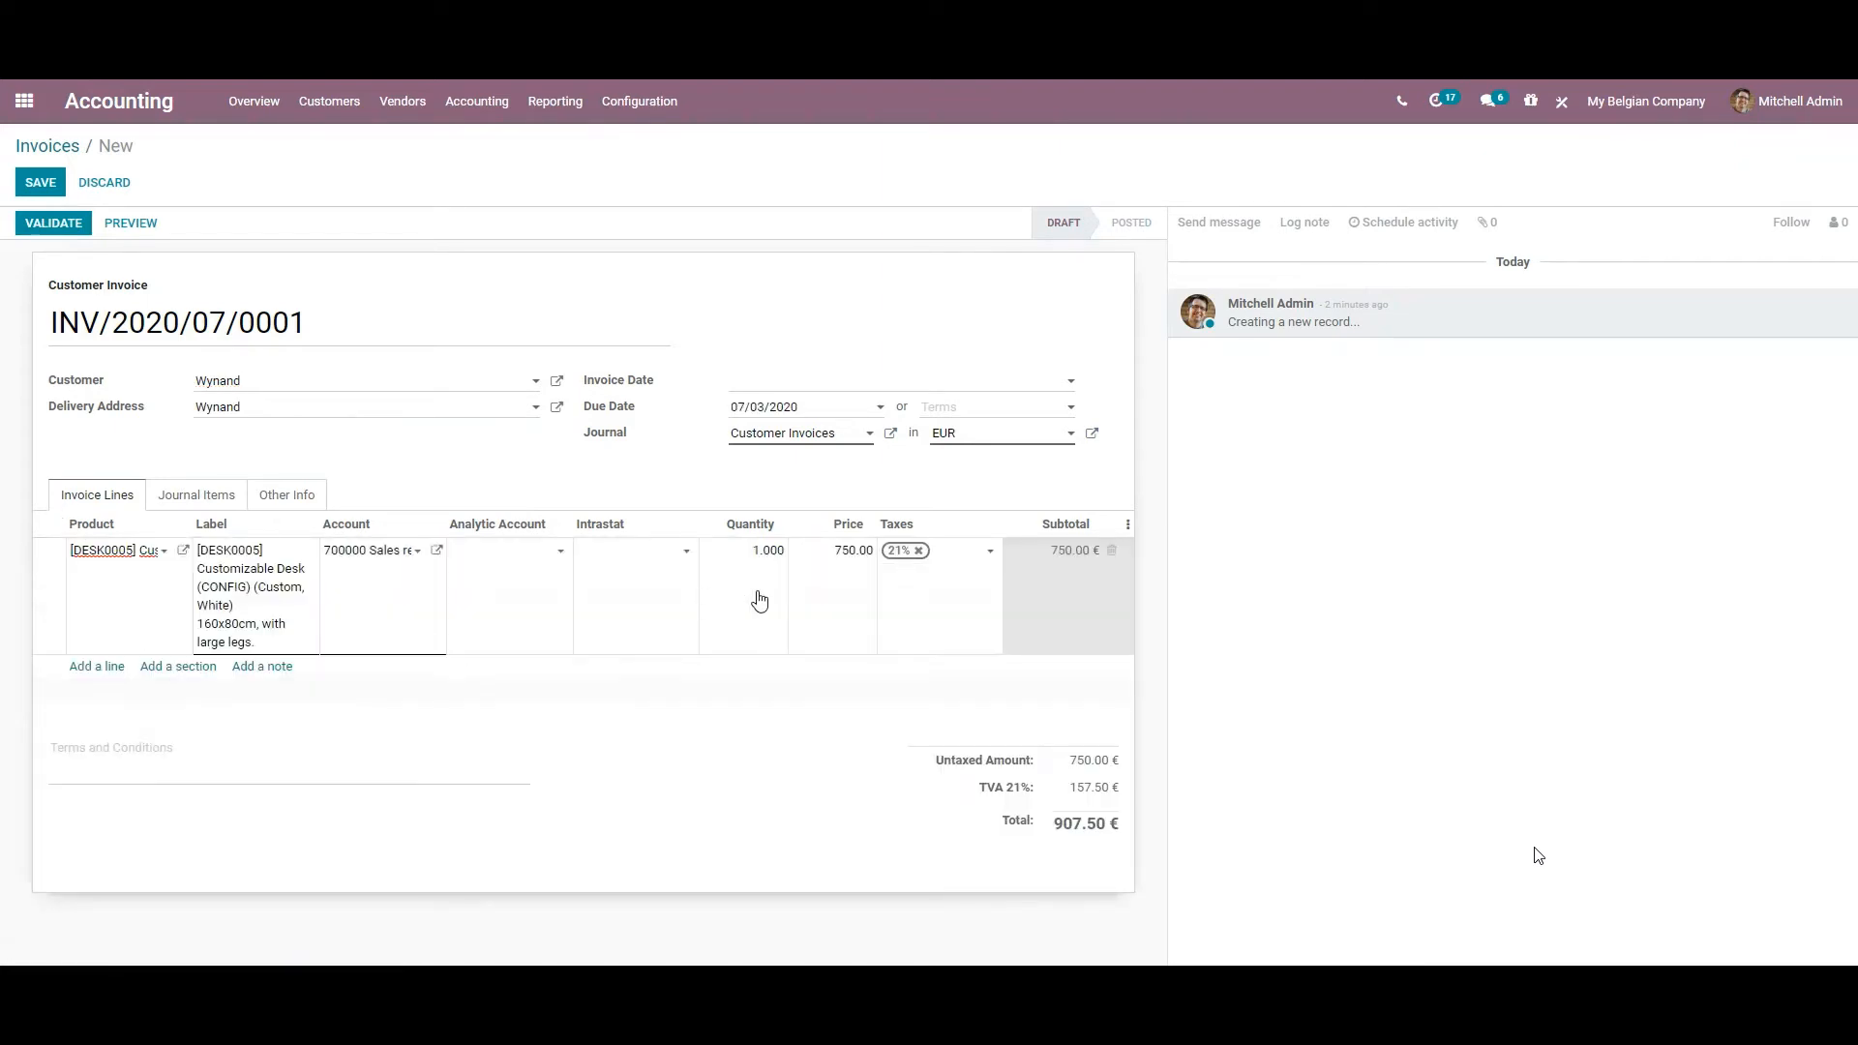
left_click(919, 550)
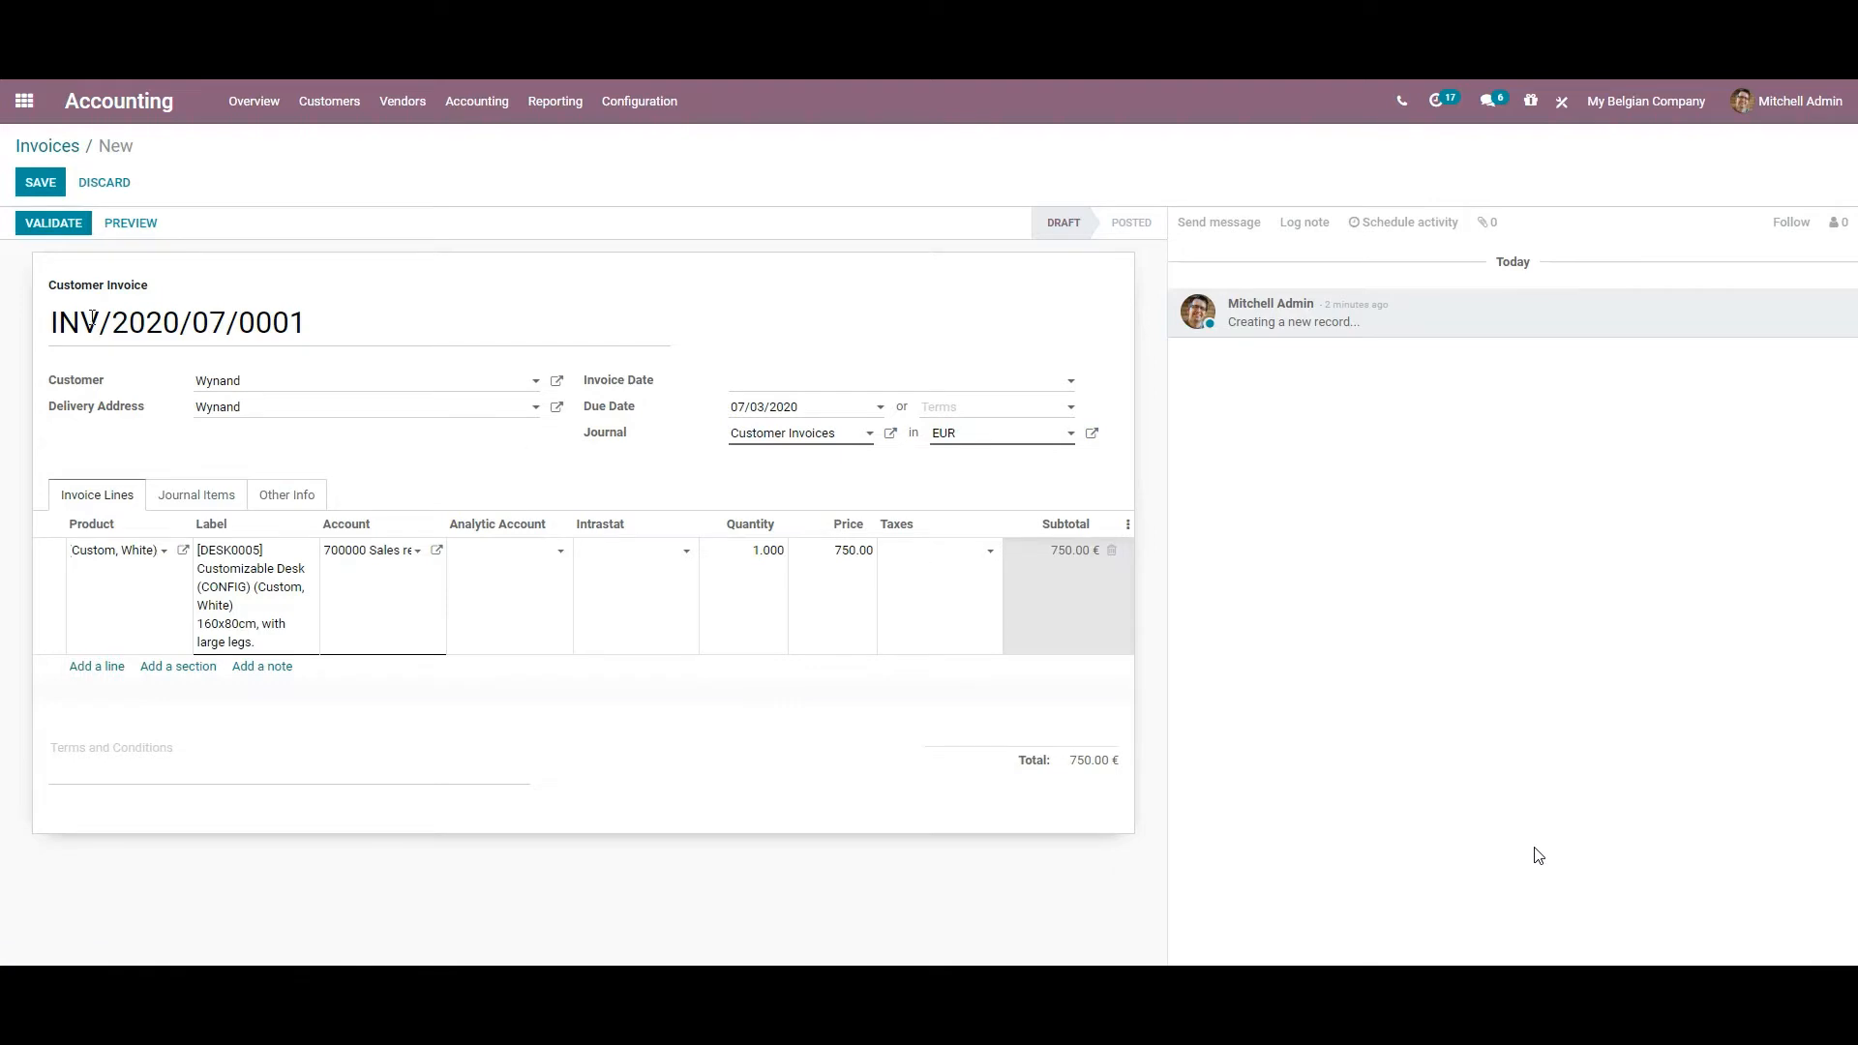
Validate the customer invoice and register its full 750.00 € payment through the Bank journal with the Manual method
left_click(78, 224)
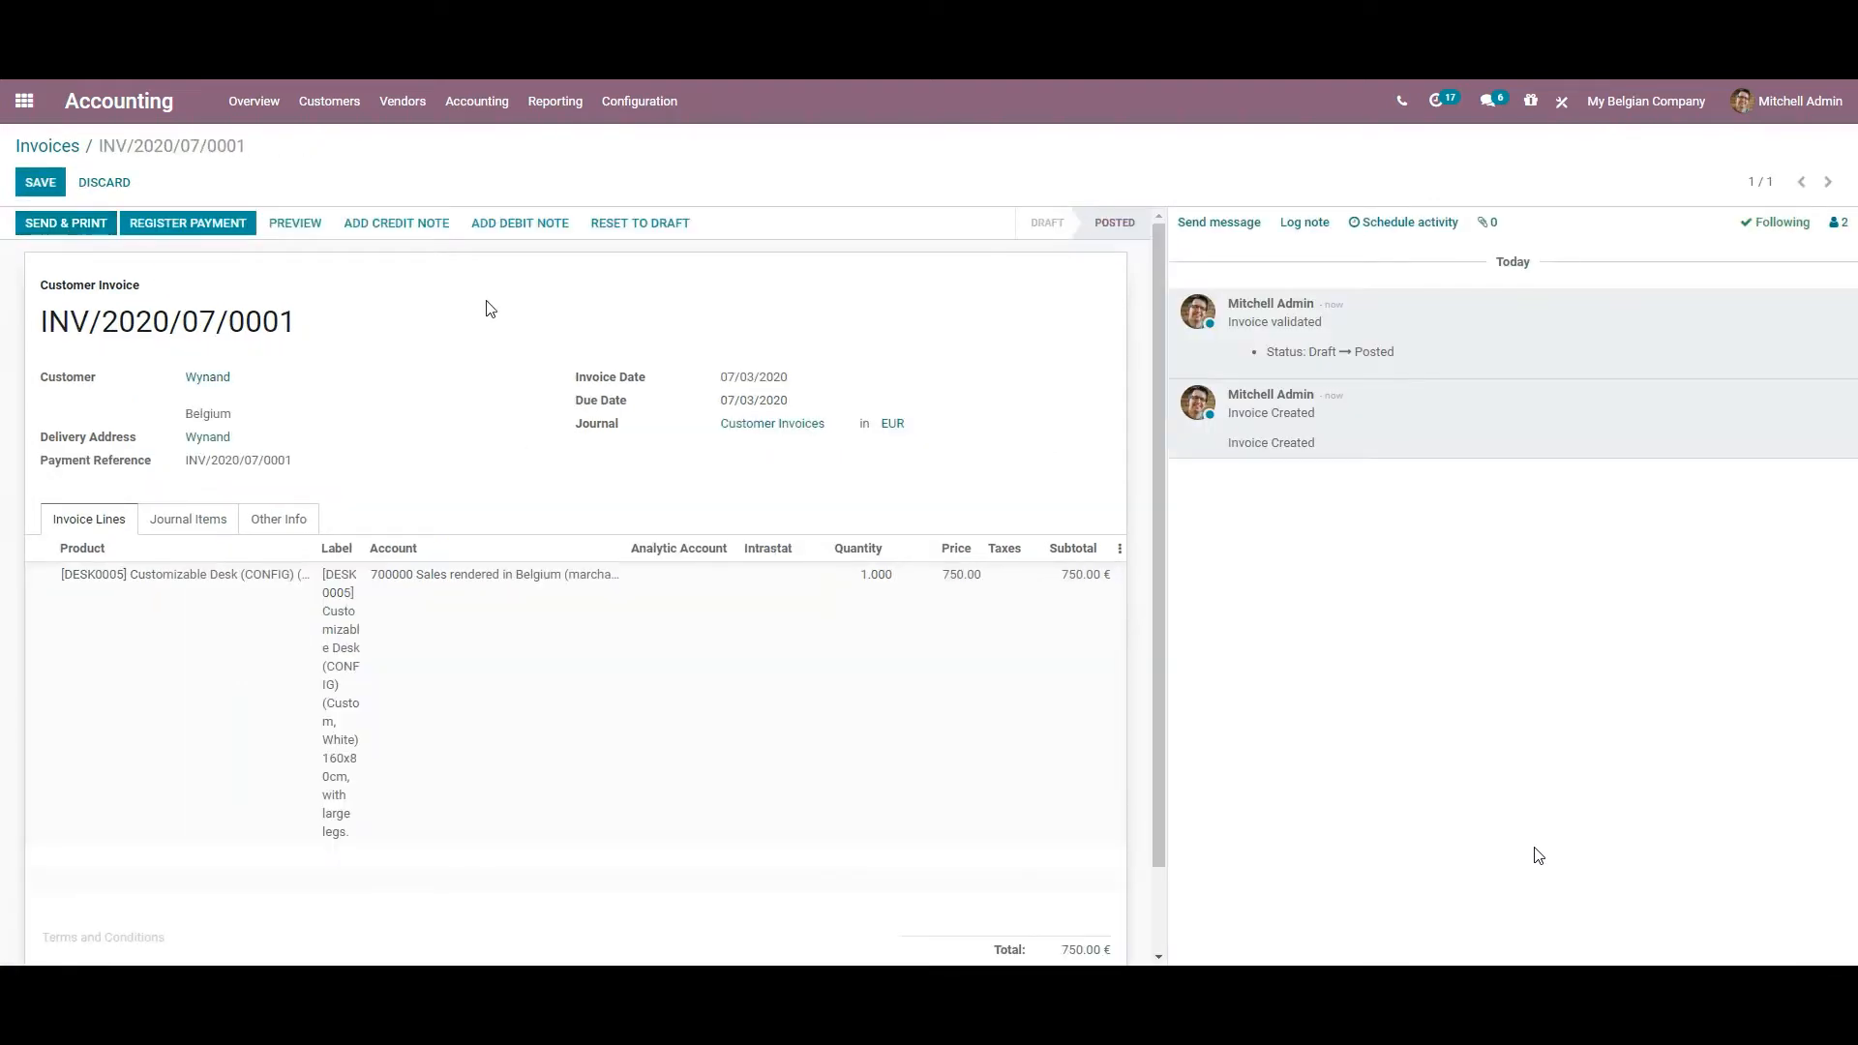
left_click(175, 222)
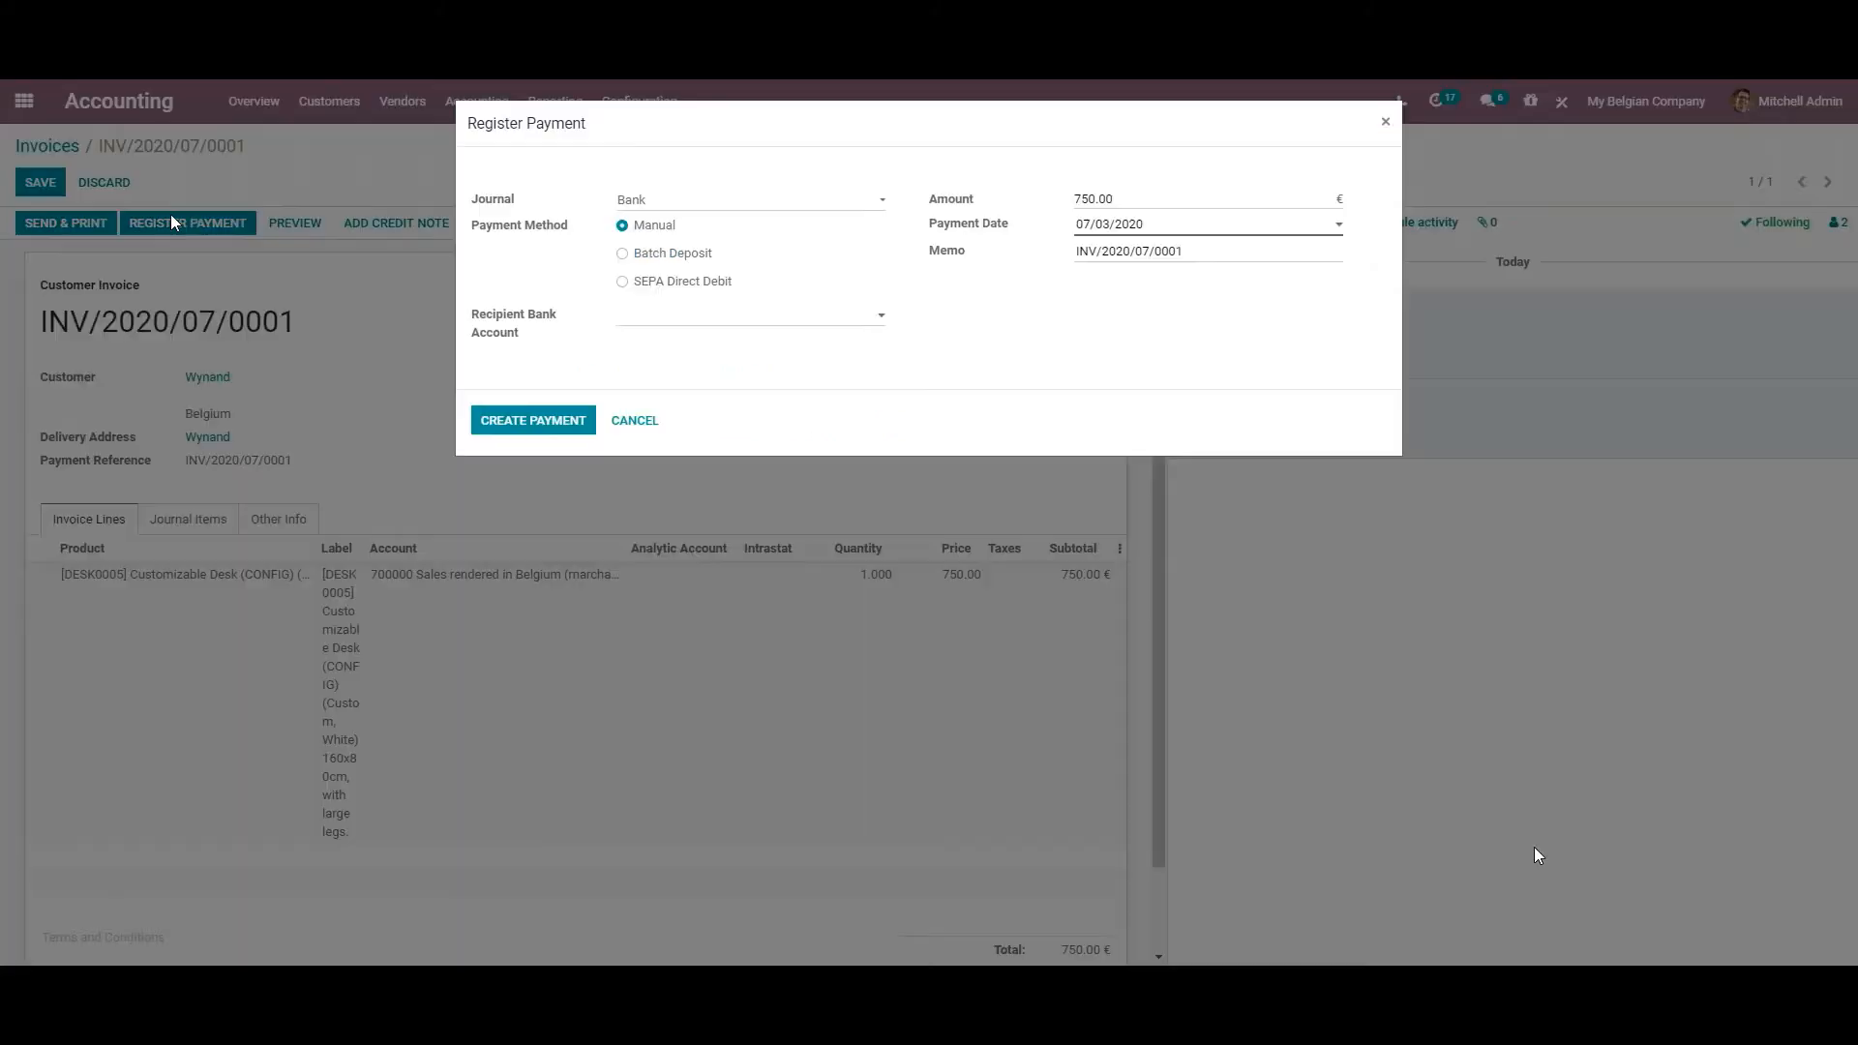
left_click(535, 426)
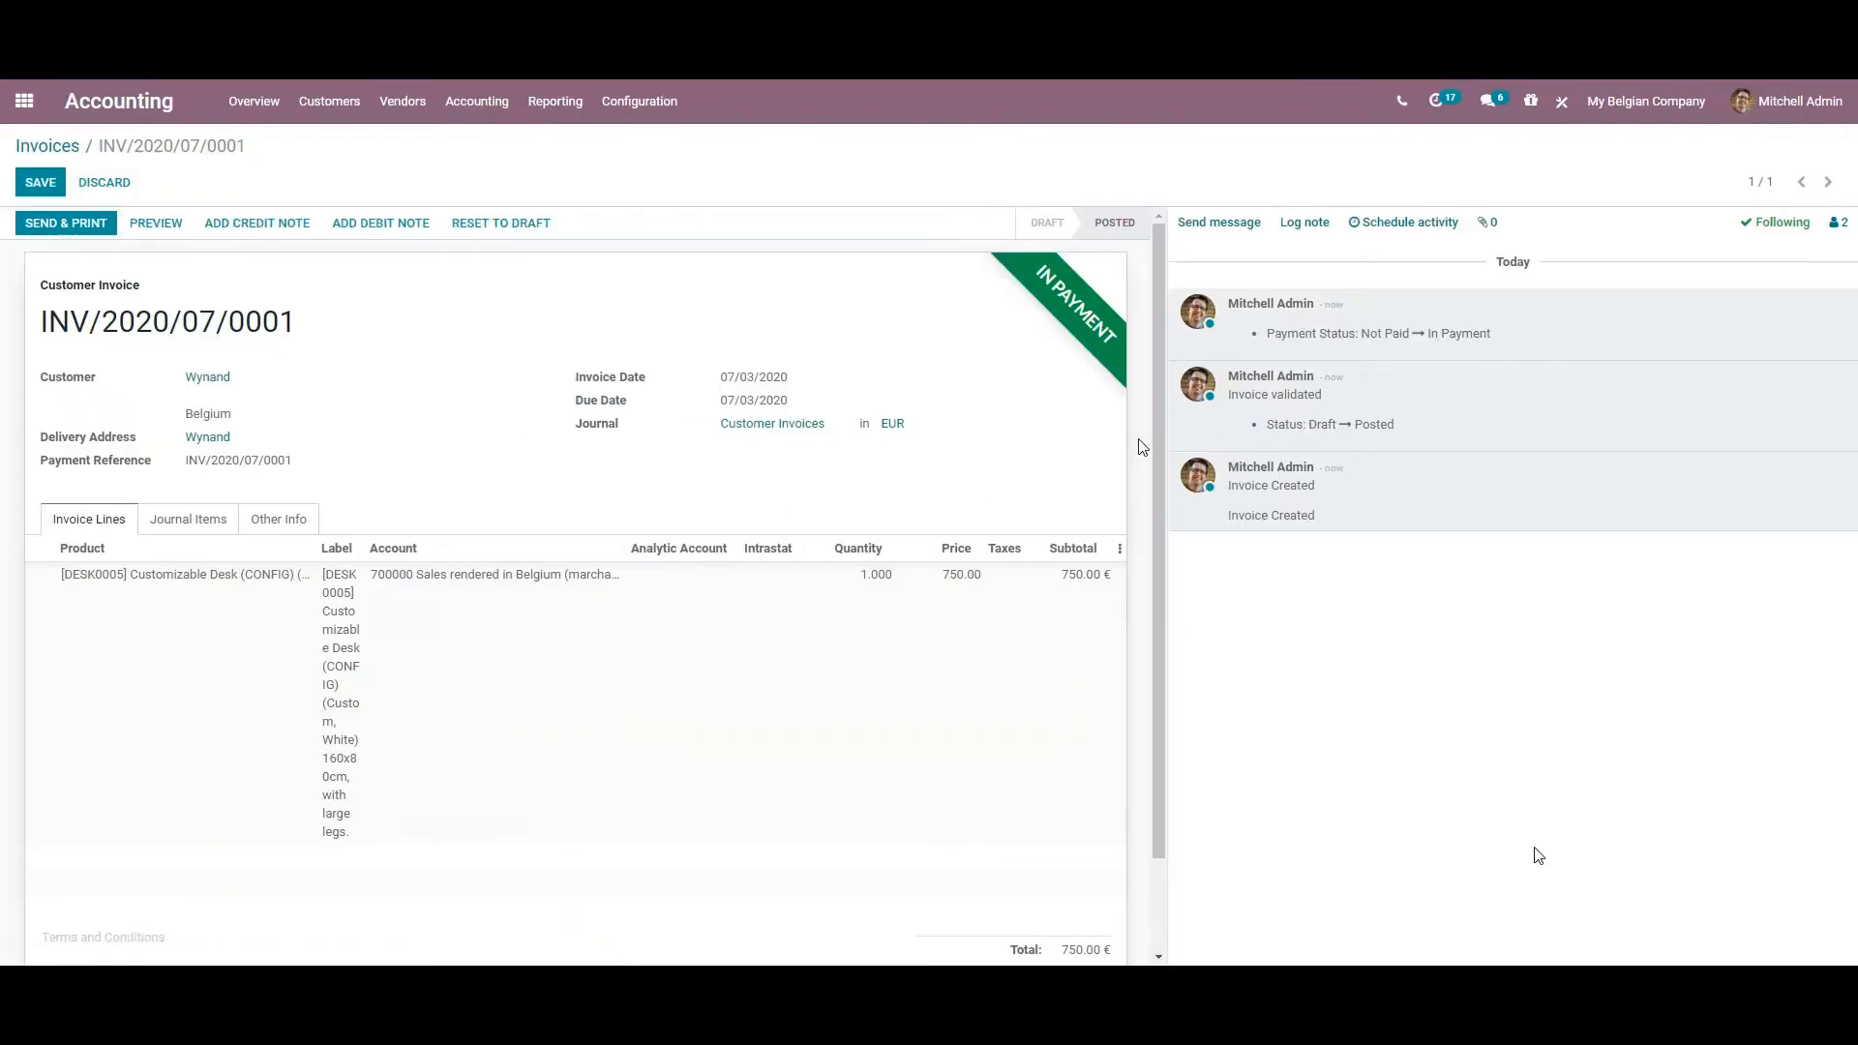
Create a new vendor bill and select the same contact as the vendor
left_click(403, 101)
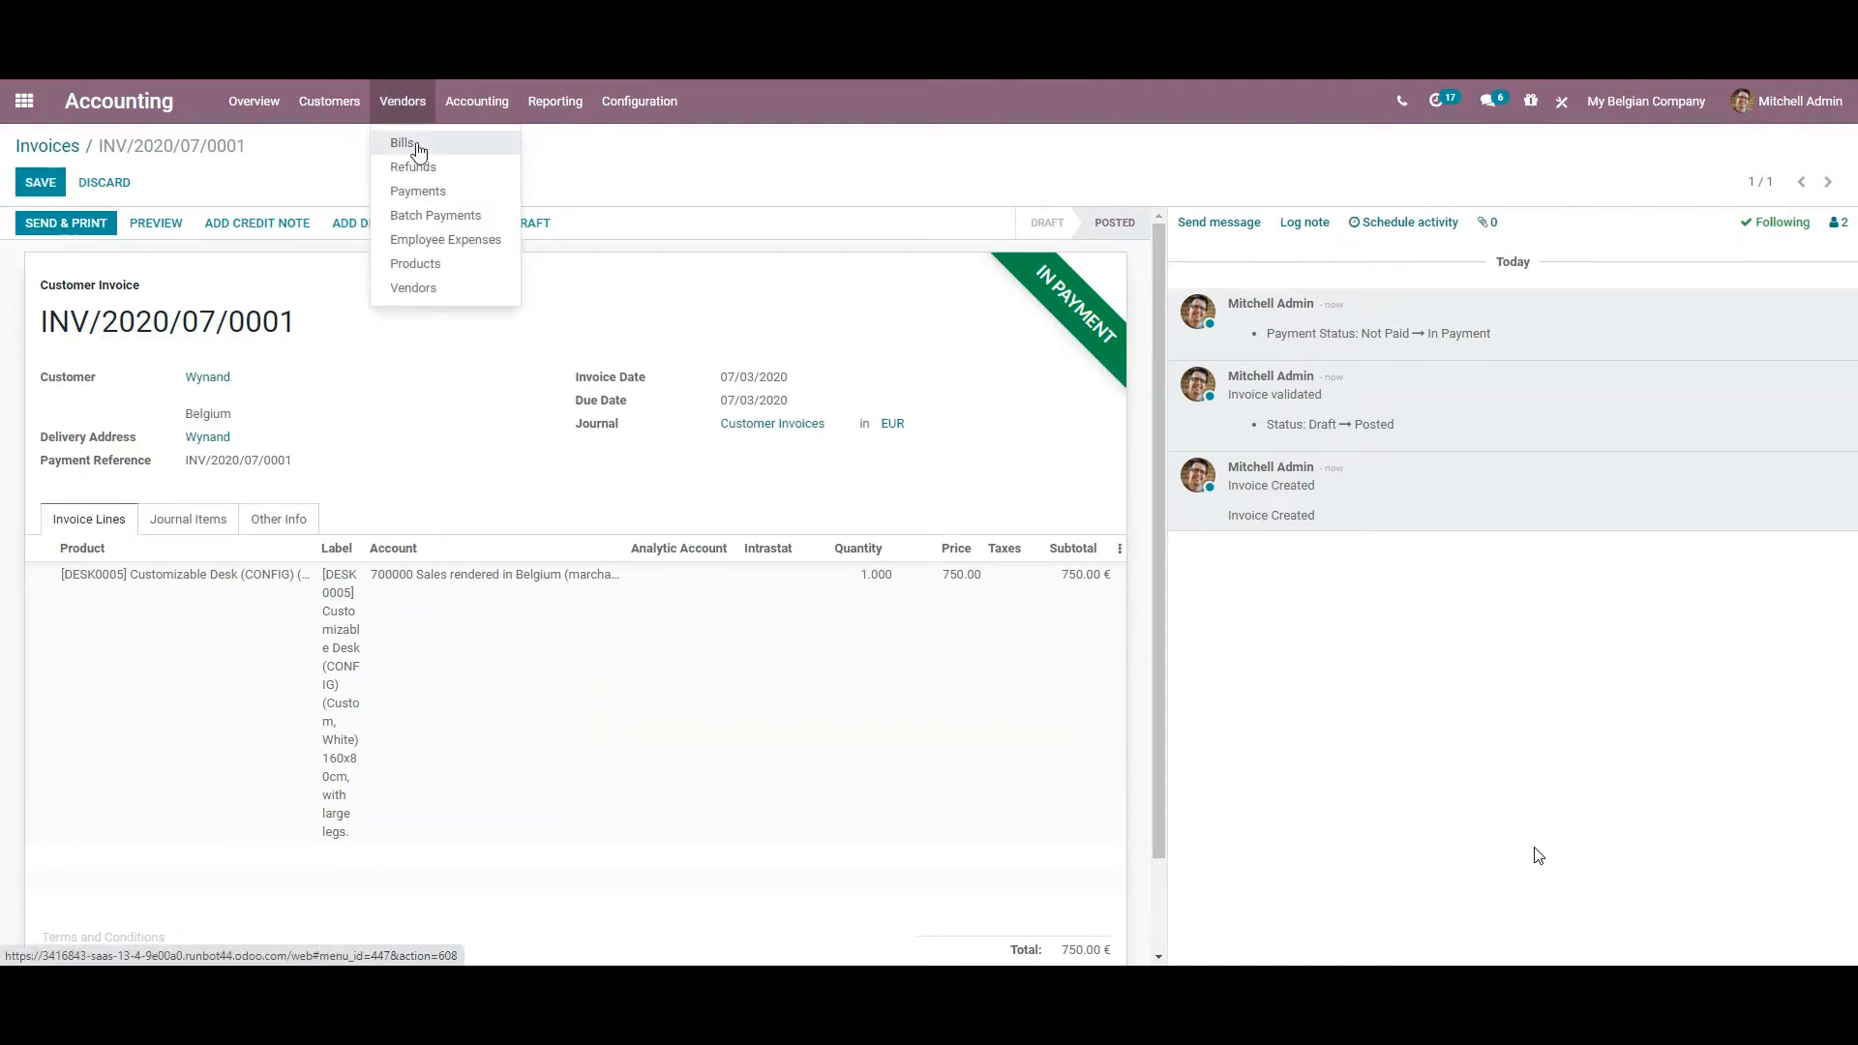
left_click(411, 141)
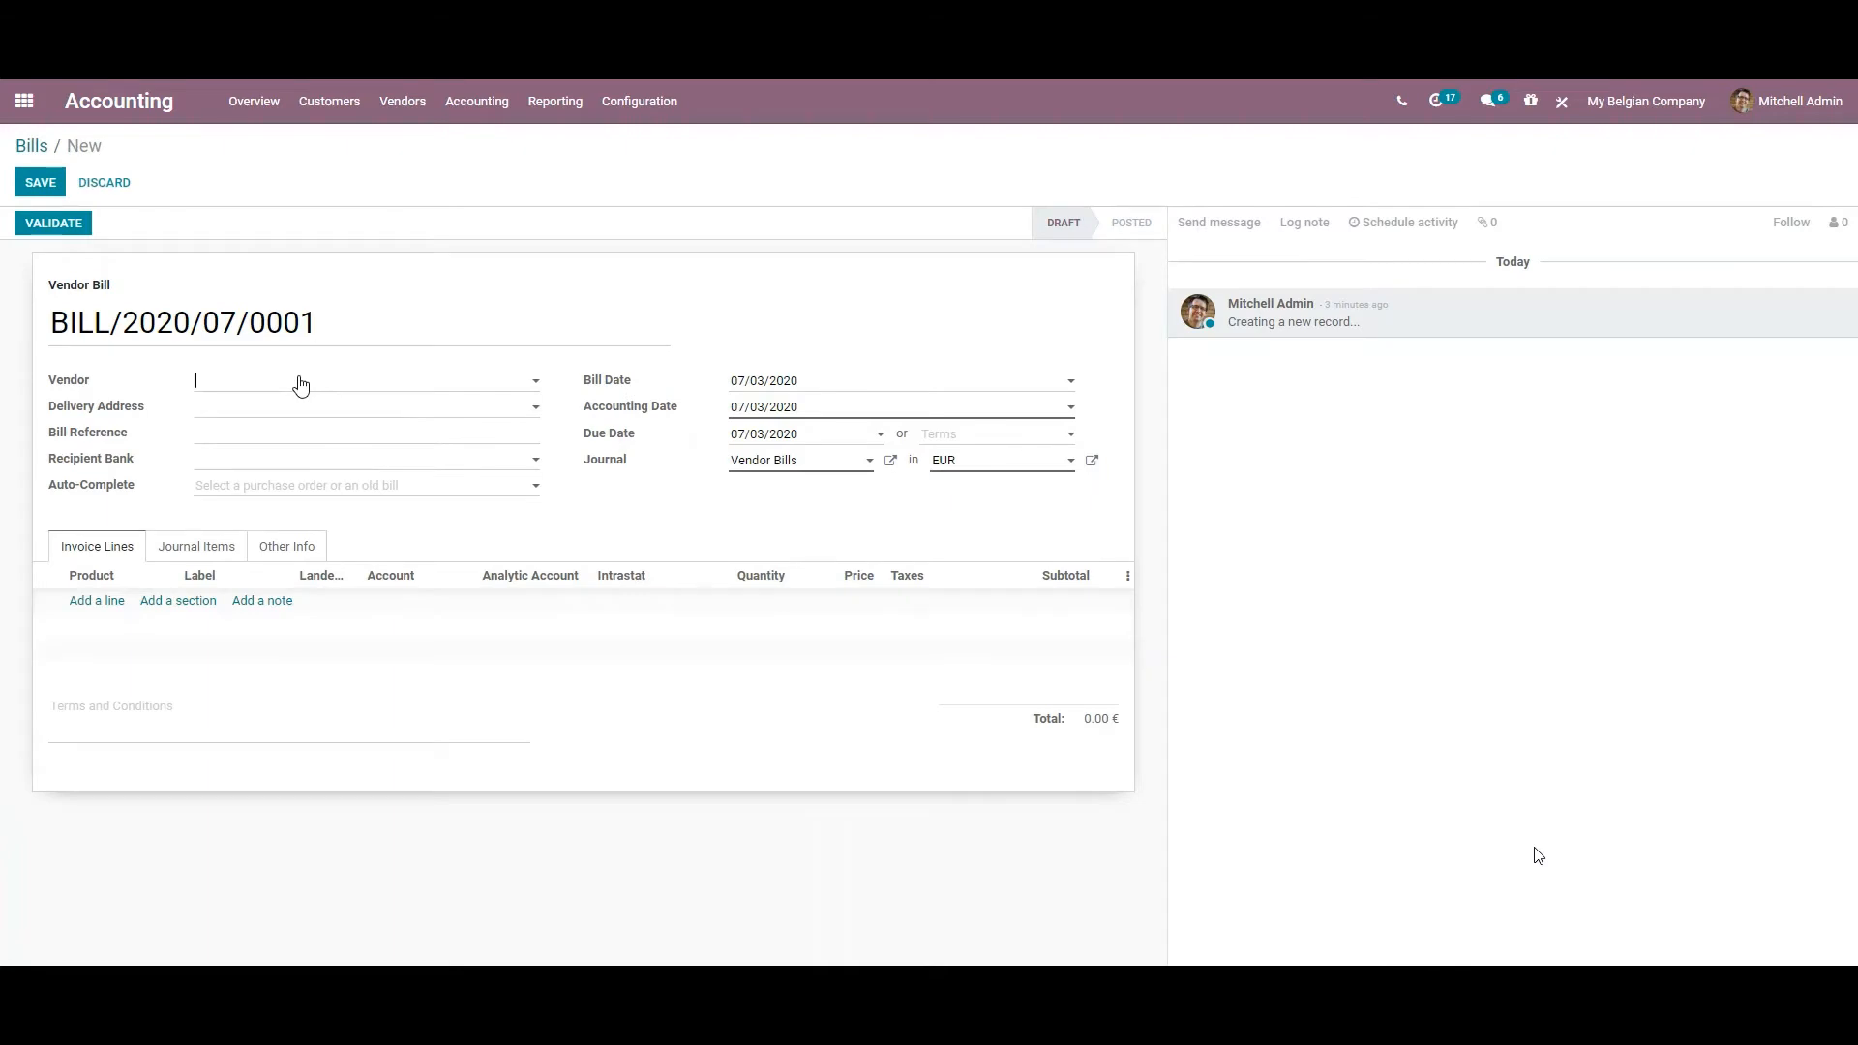
left_click(300, 383)
type("wynand")
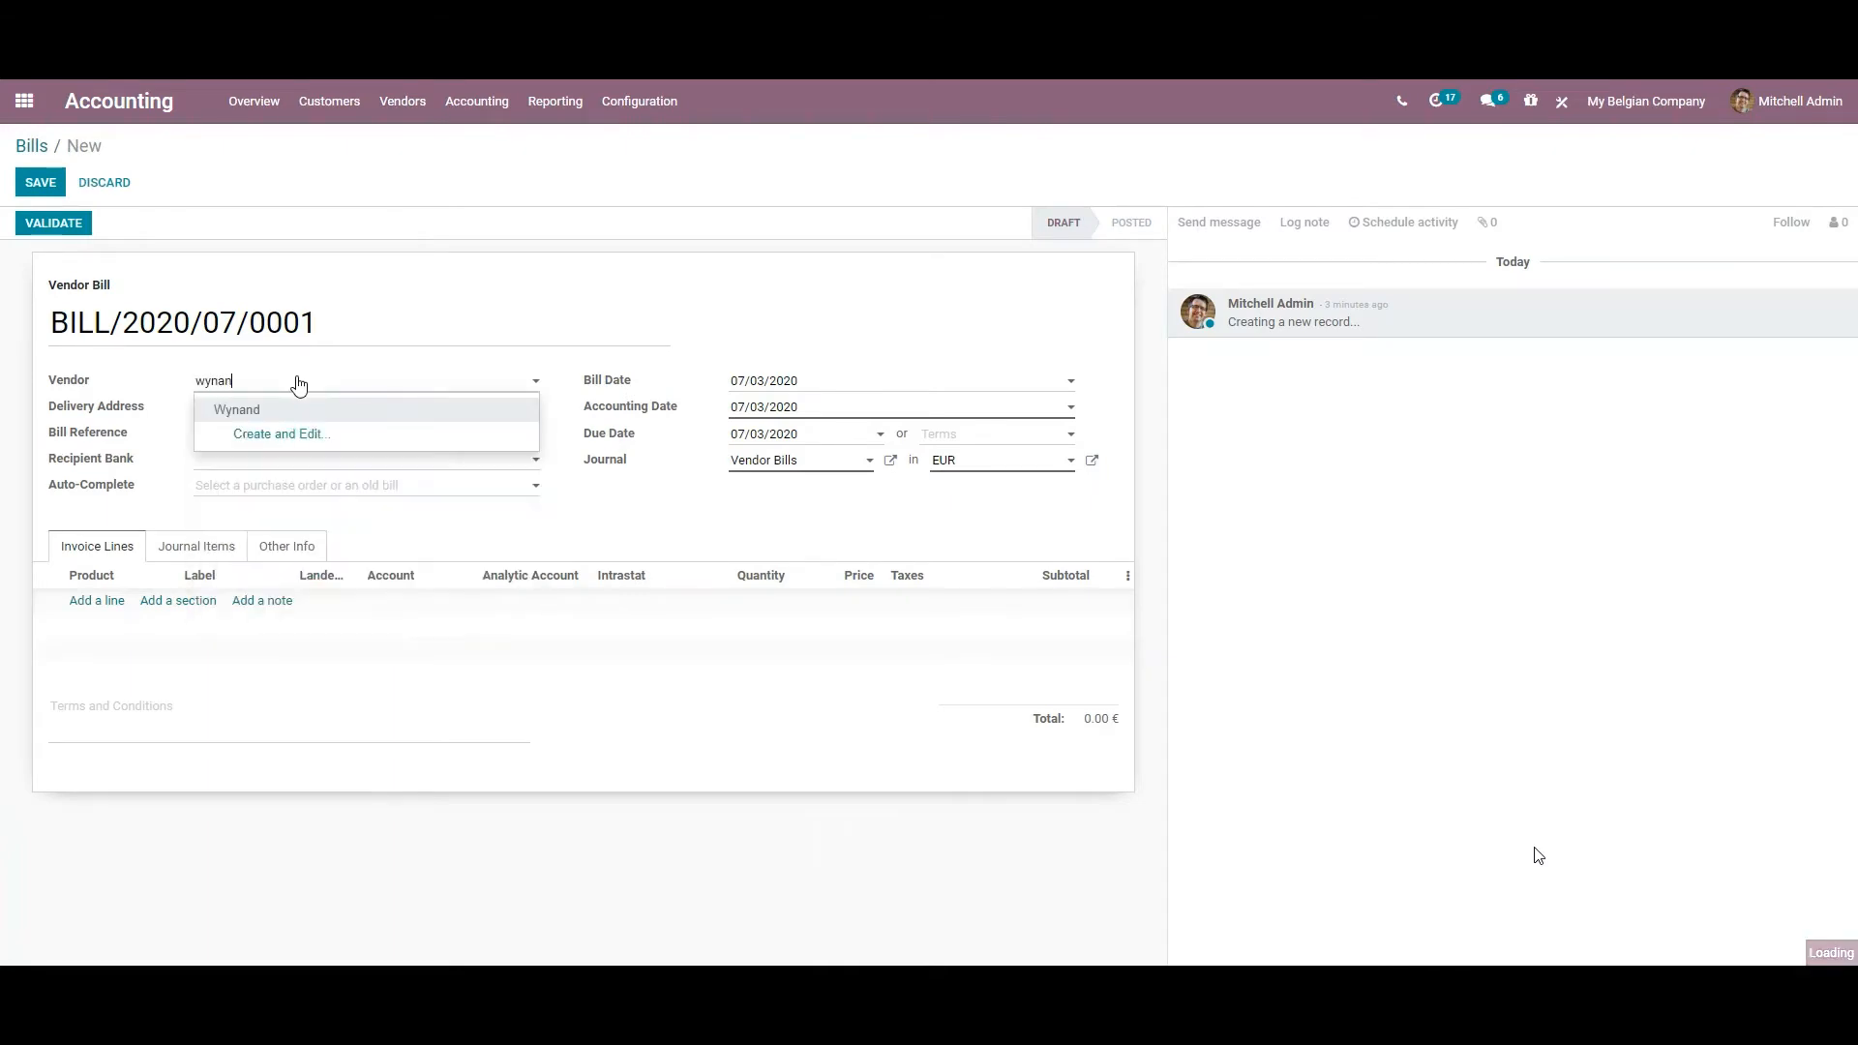
left_click(290, 407)
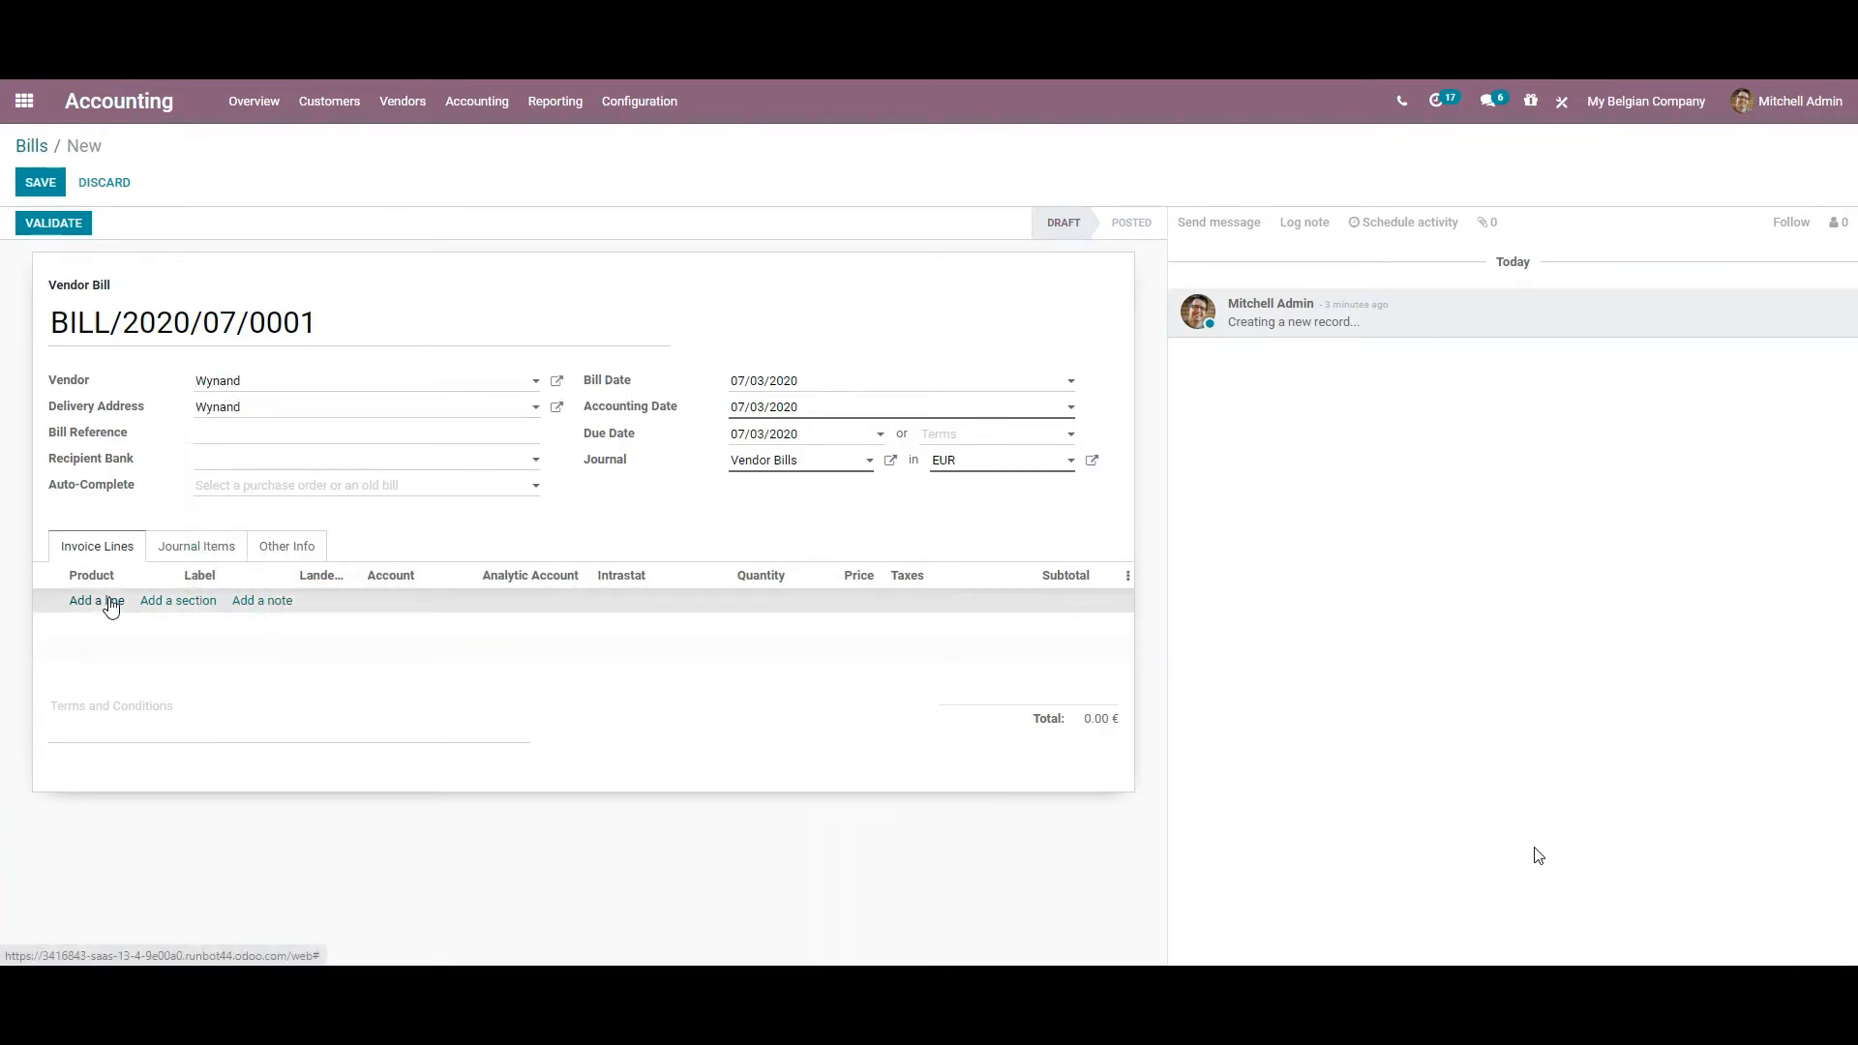
Add a bill line for [DESK0005] Customizable Desk (CONFIG) (Custom, White) at a price of 1000 and remove its 21% tax
left_click(100, 601)
left_click(124, 604)
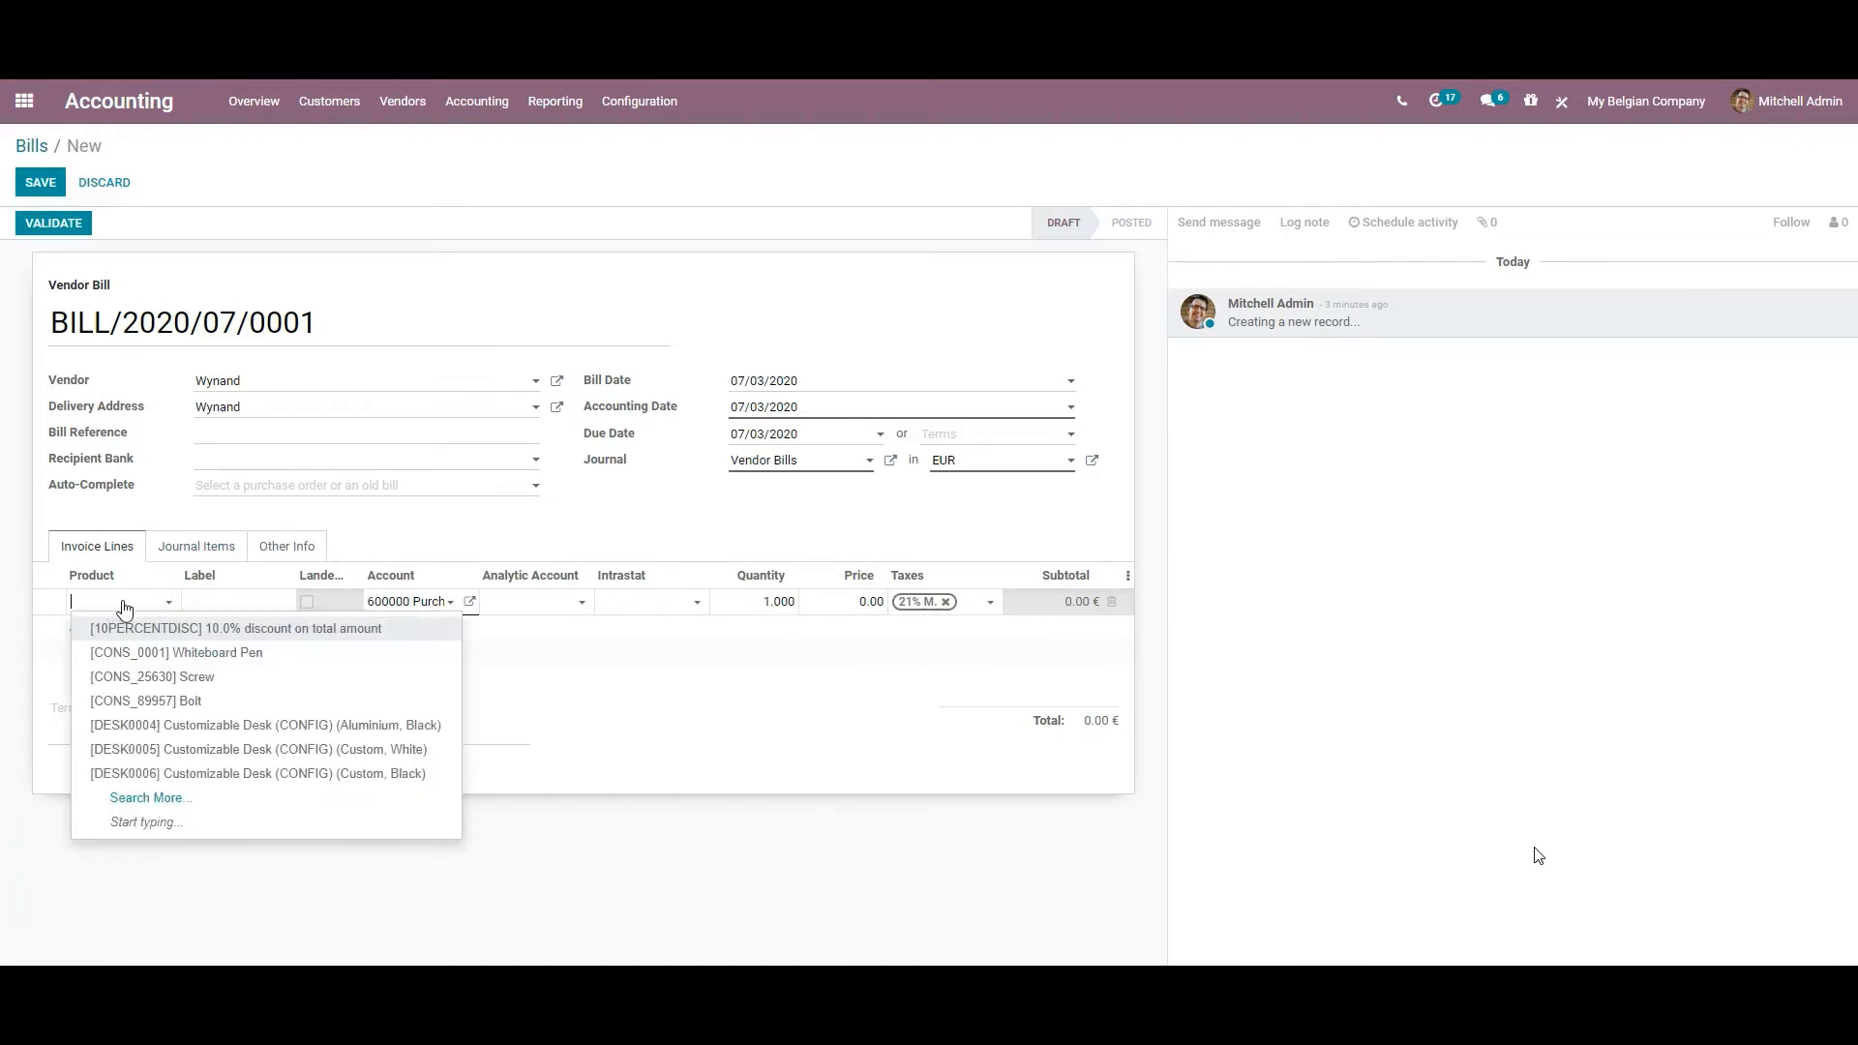
left_click(114, 747)
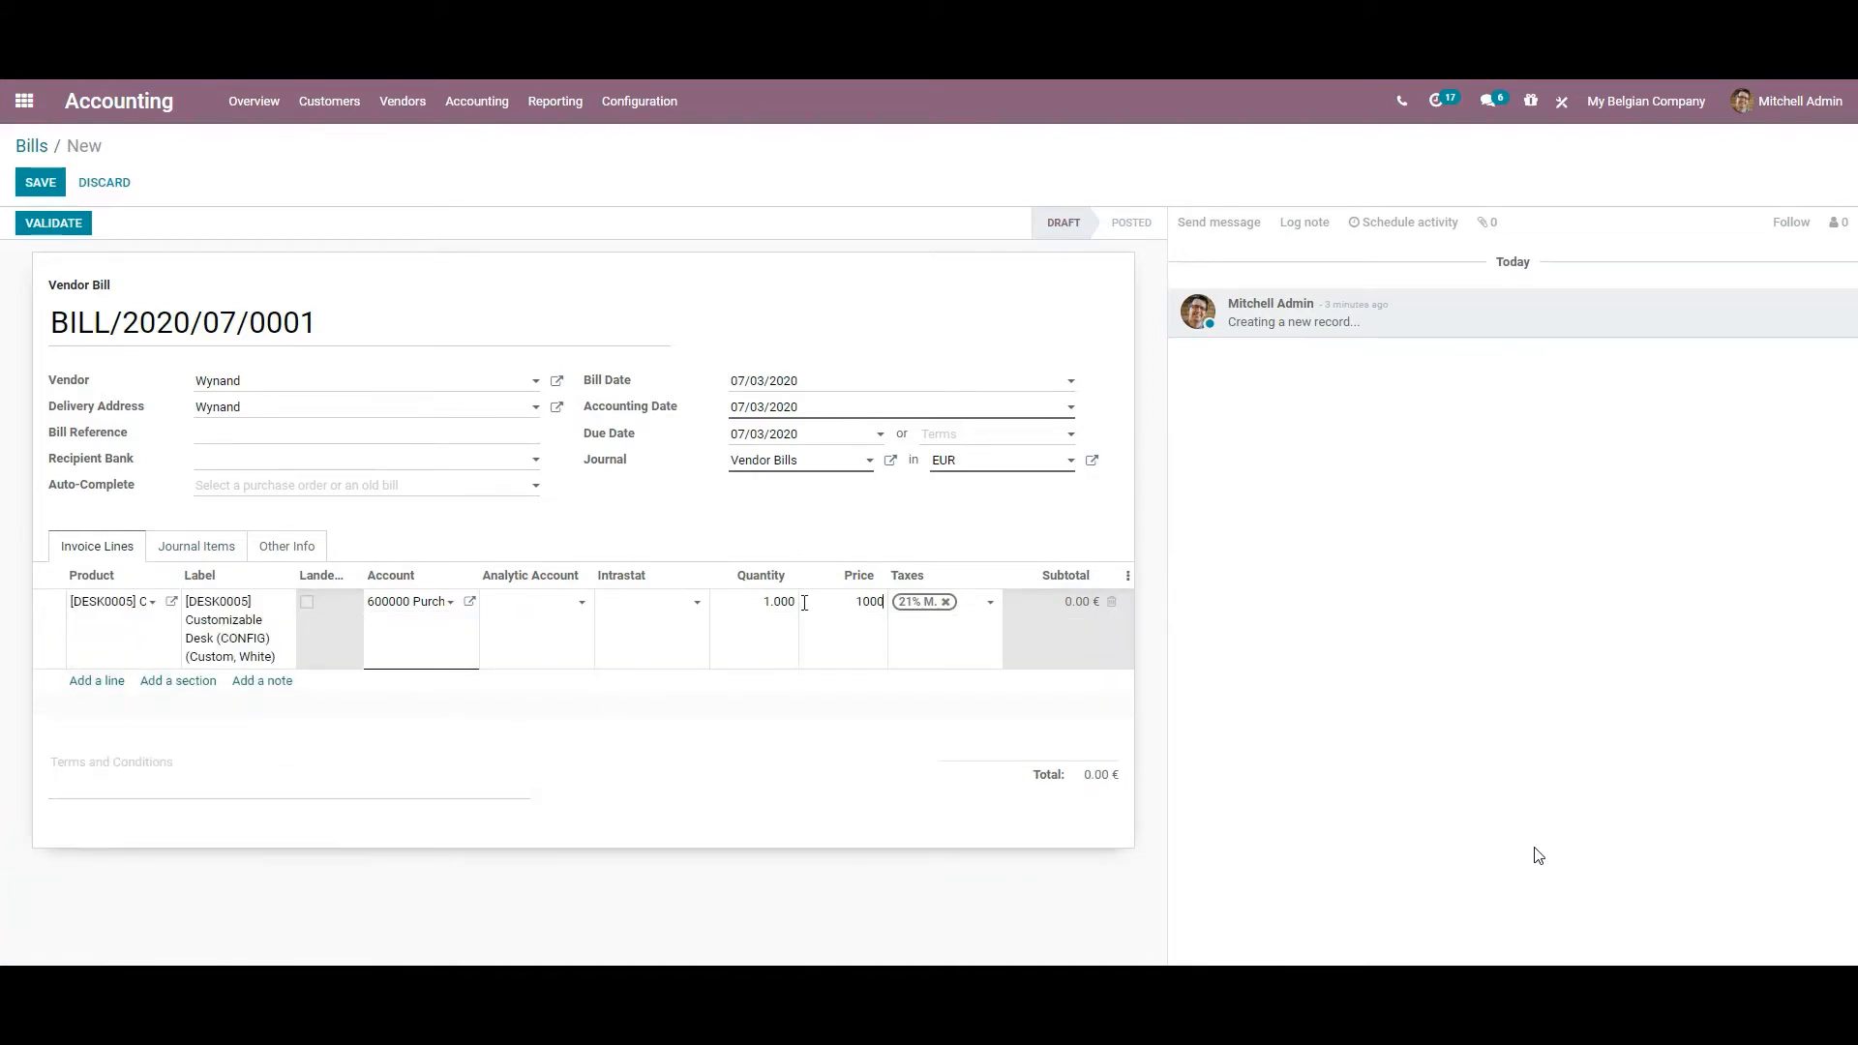
left_click(948, 602)
Validate the vendor bill and register its full 1,000.00 € payment through the Bank journal with the Manual method
left_click(58, 230)
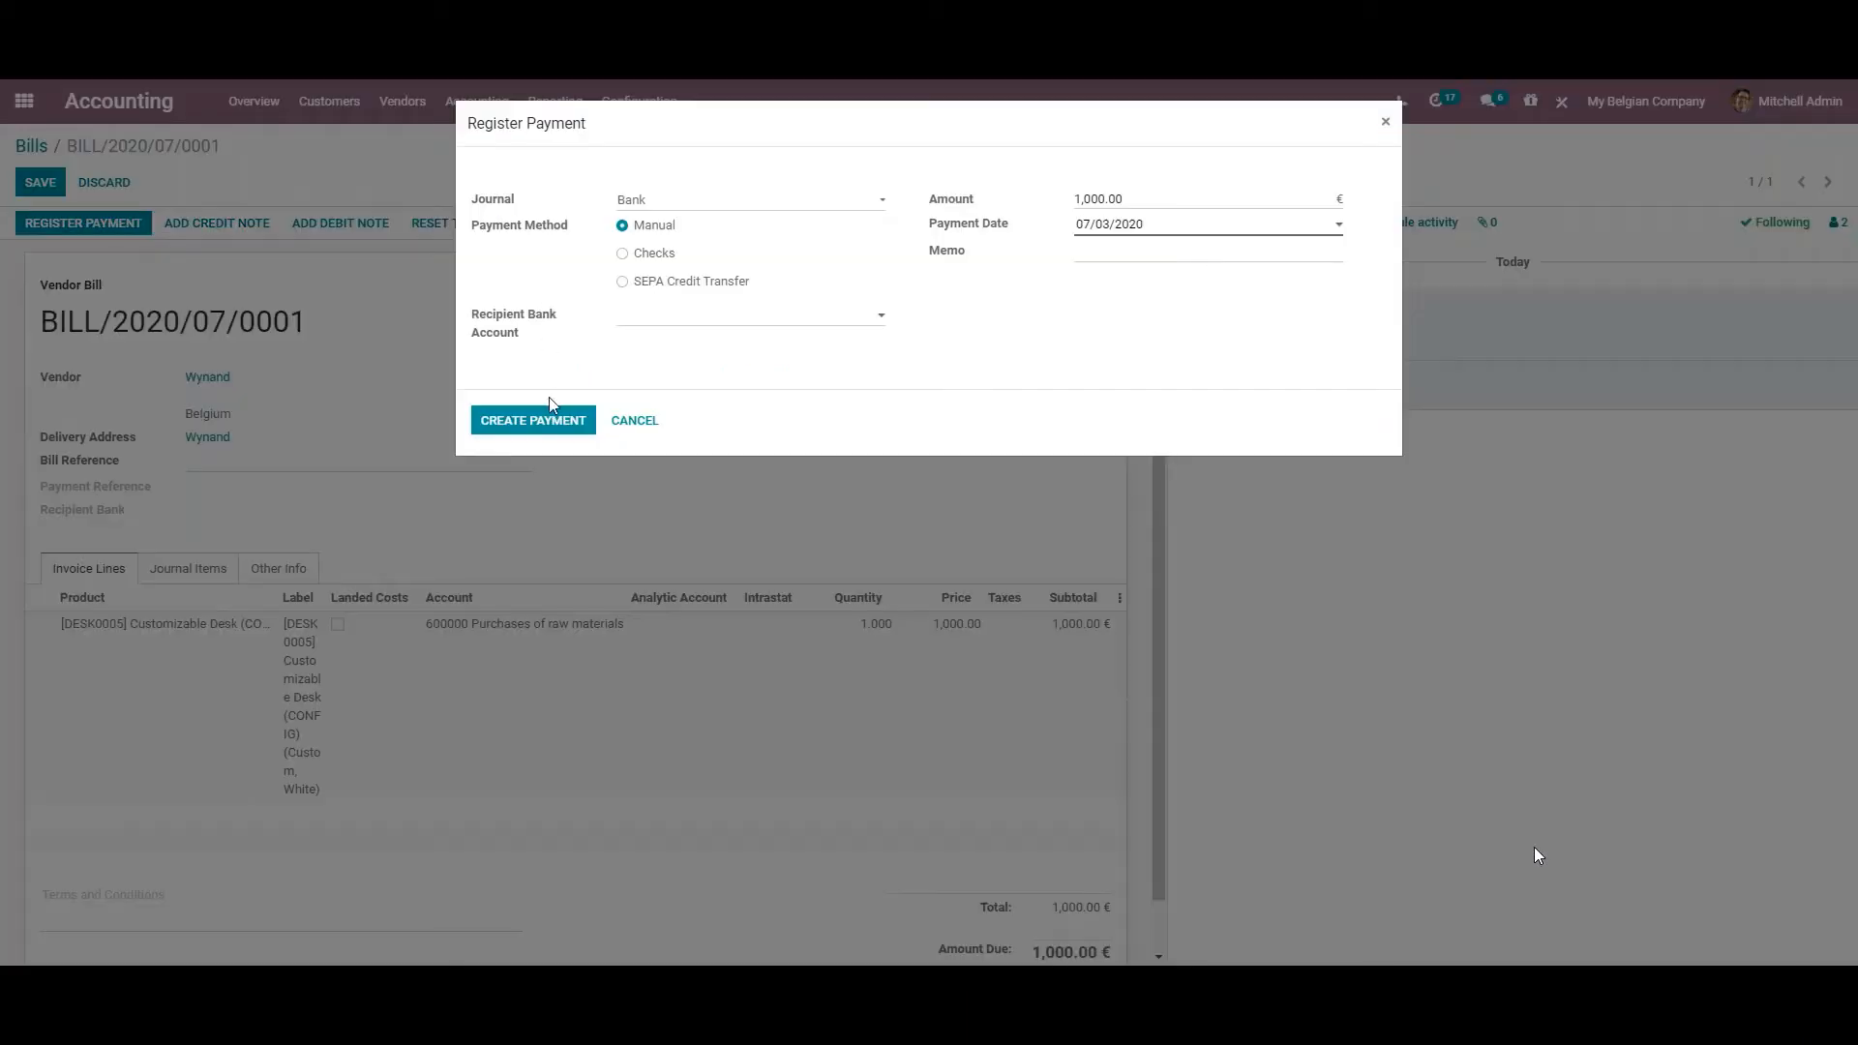
left_click(552, 416)
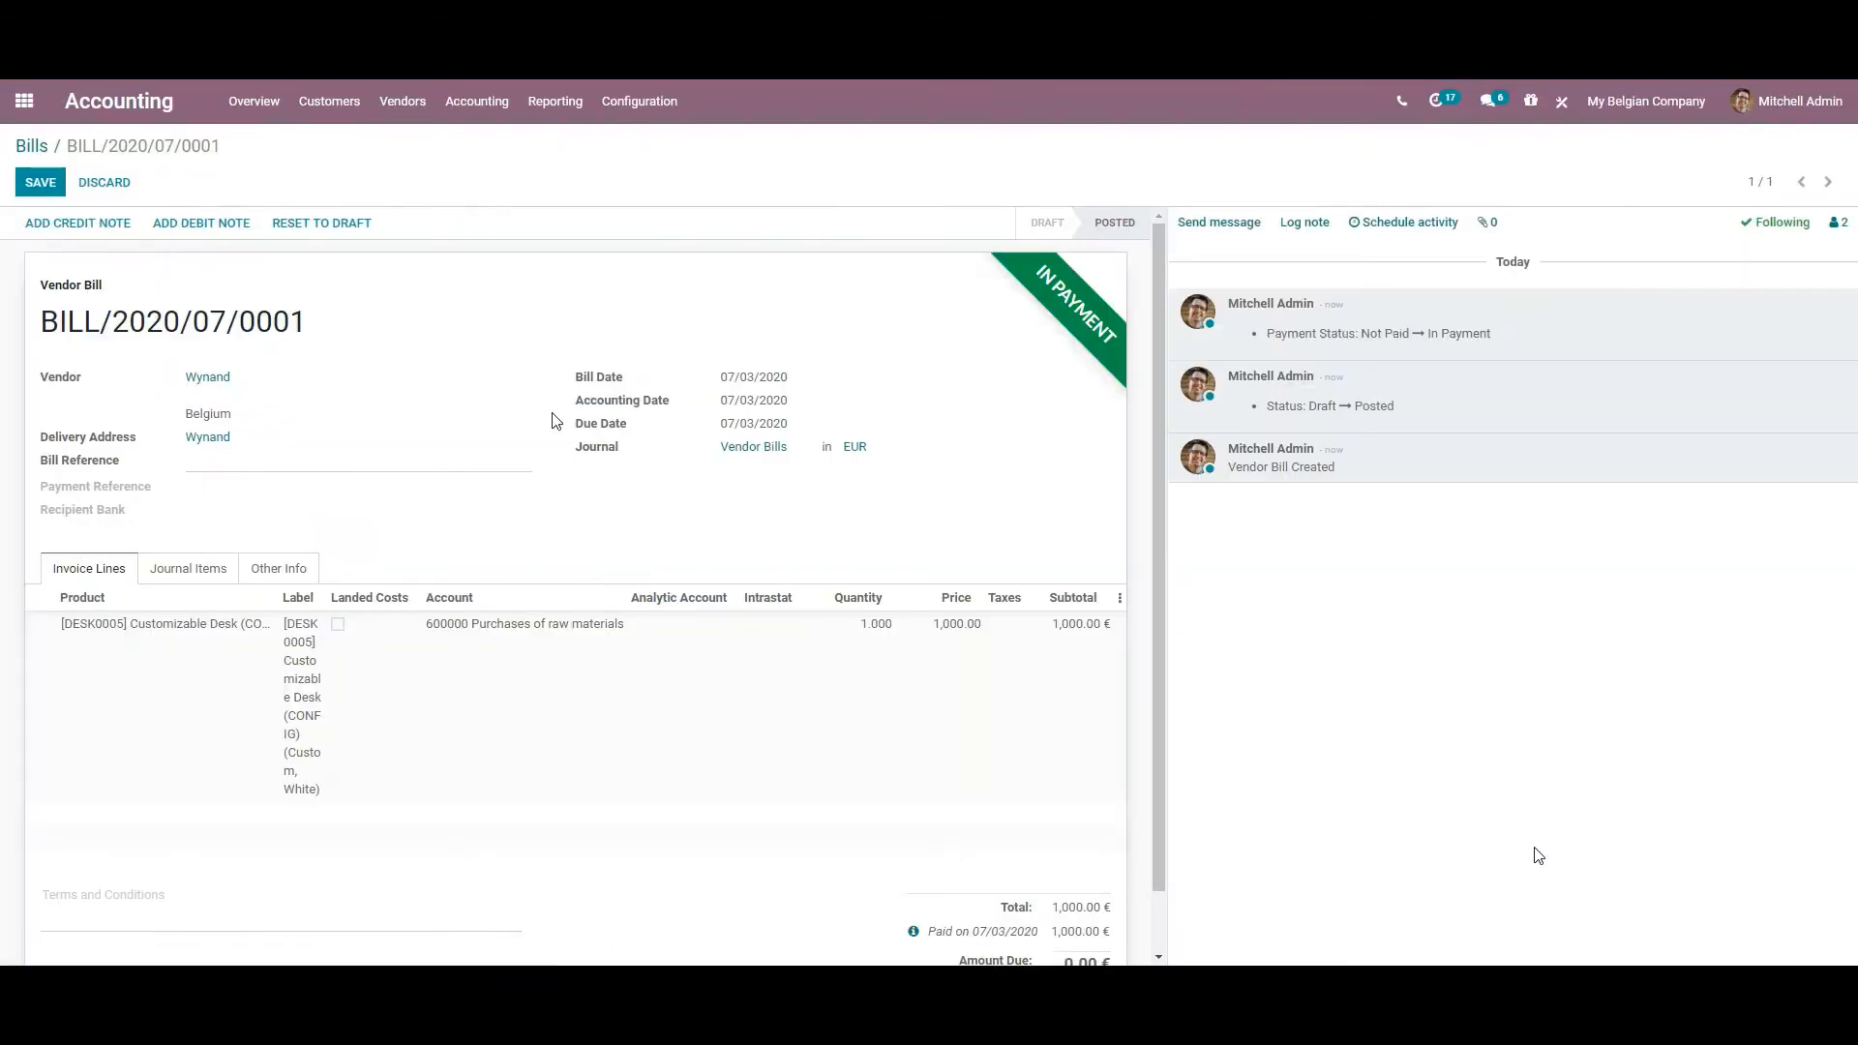
View all journal entries without the Miscellaneous filter, grouped by journal
left_click(472, 114)
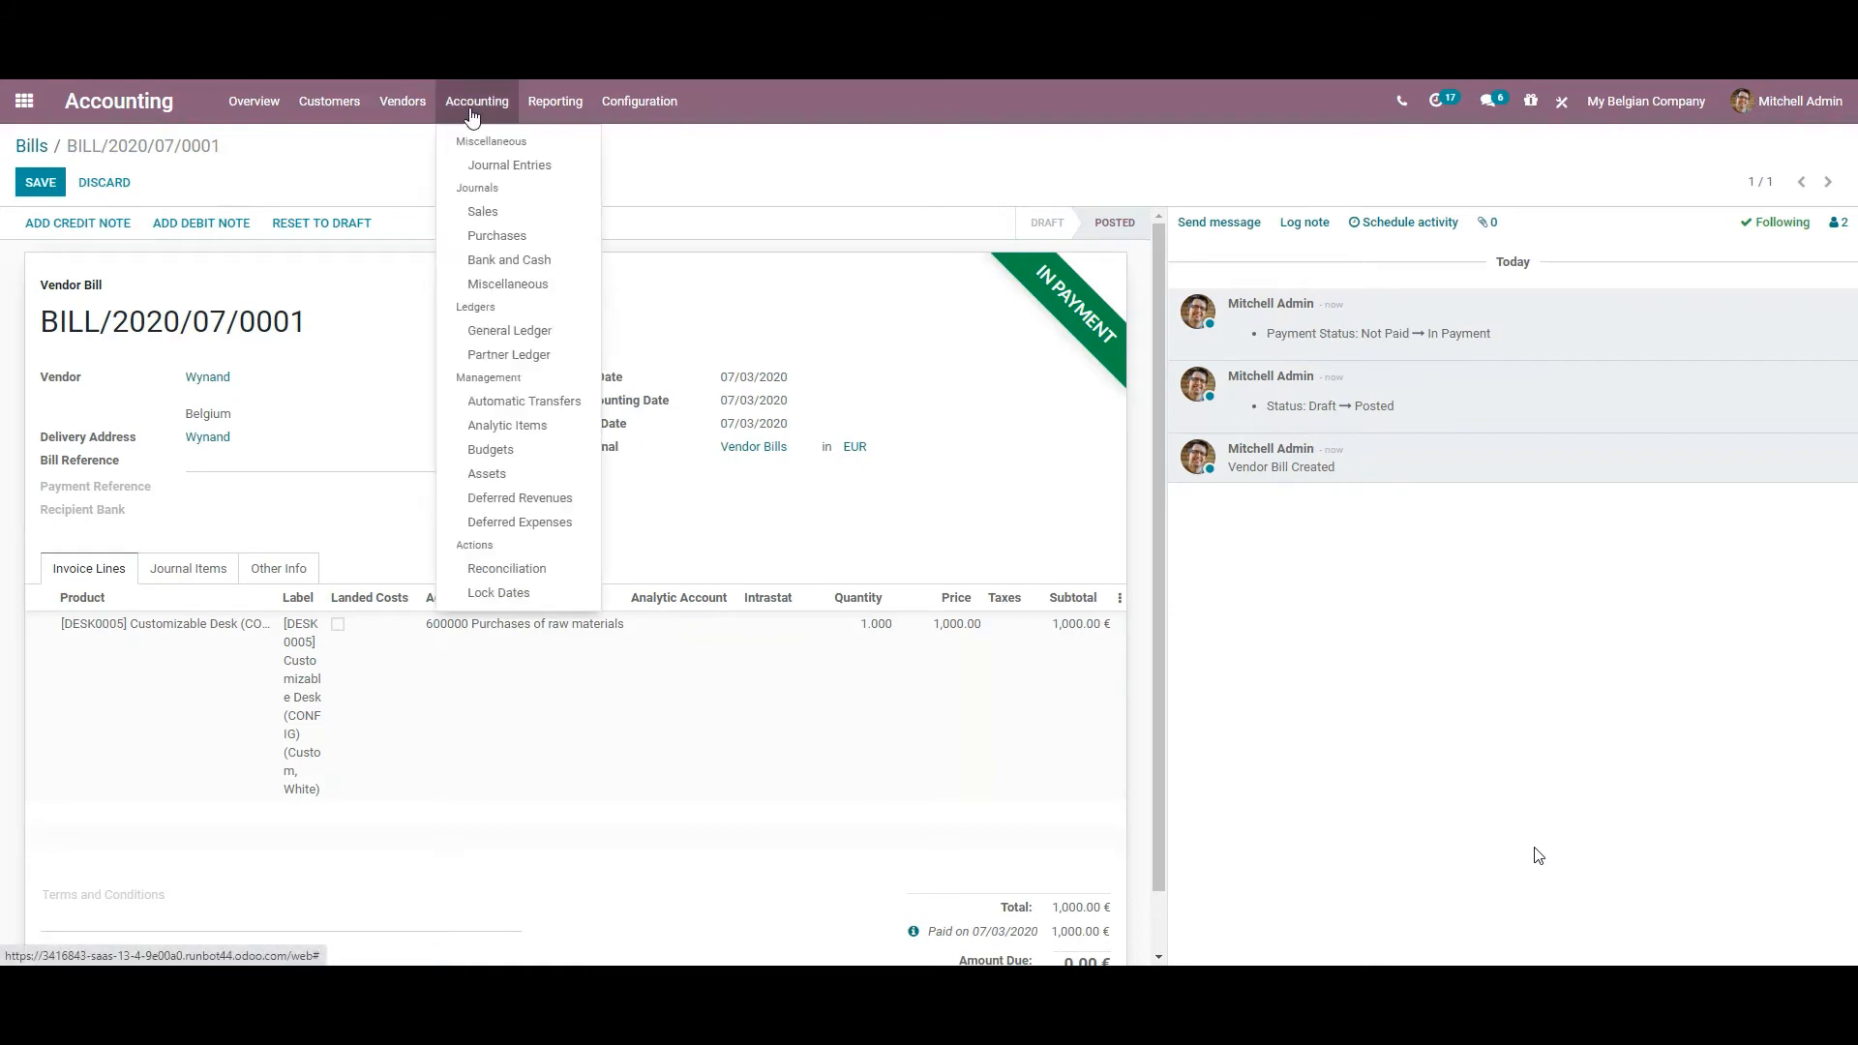
left_click(486, 164)
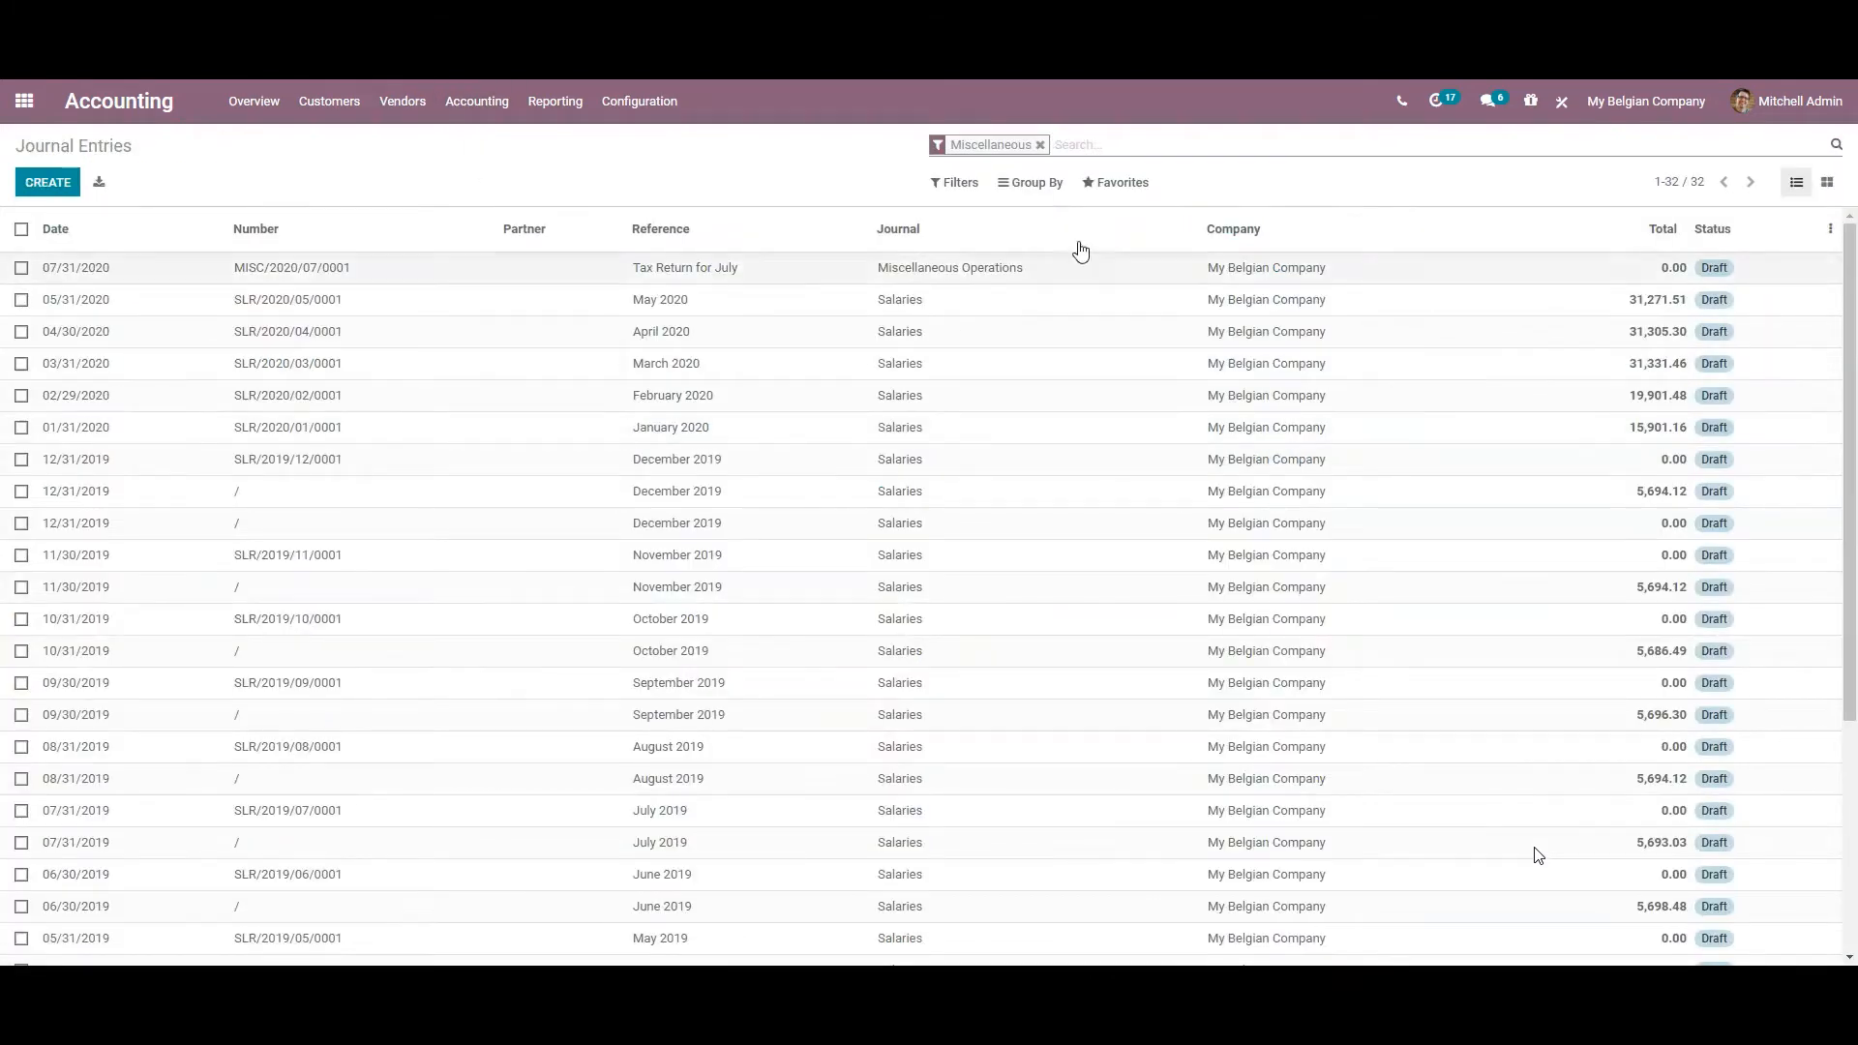
left_click(1040, 146)
left_click(1033, 183)
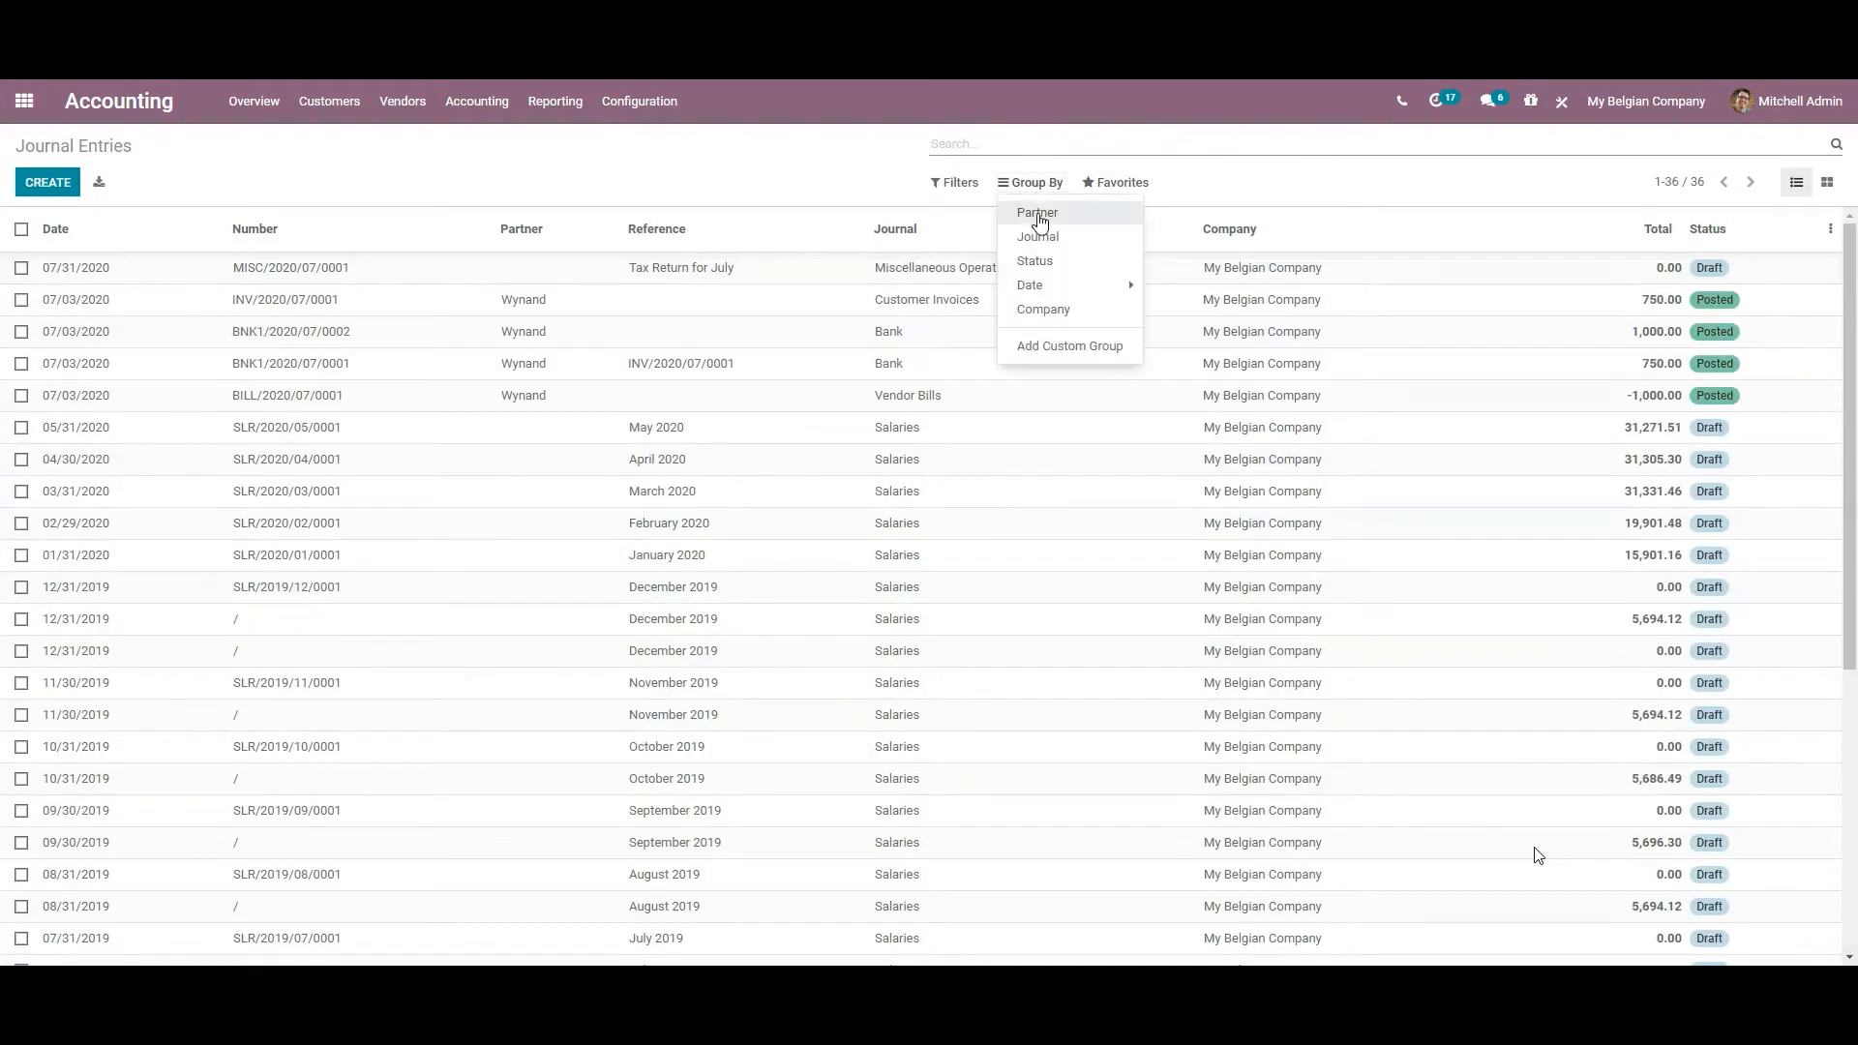
left_click(1039, 238)
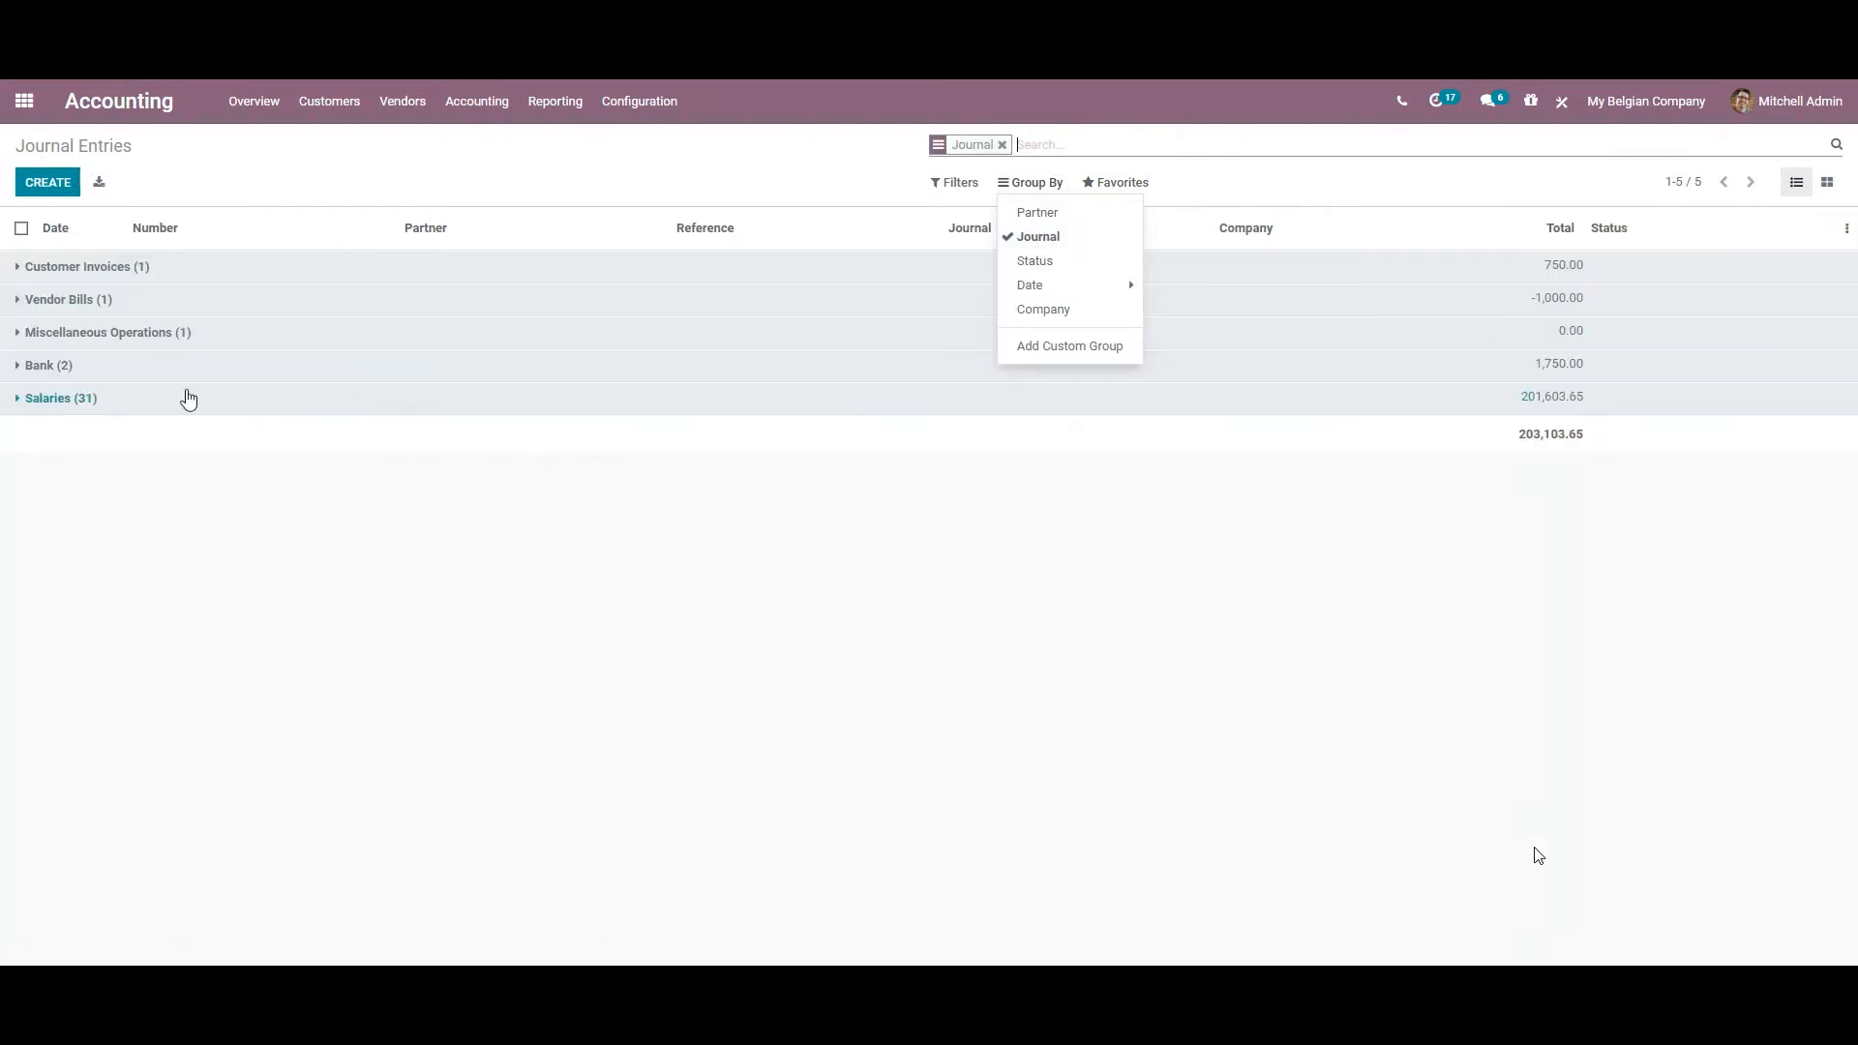
Examine the accounts used in the Bank journal entries BNK1/2020/07/0002 and BNK1/2020/07/0001
left_click(50, 365)
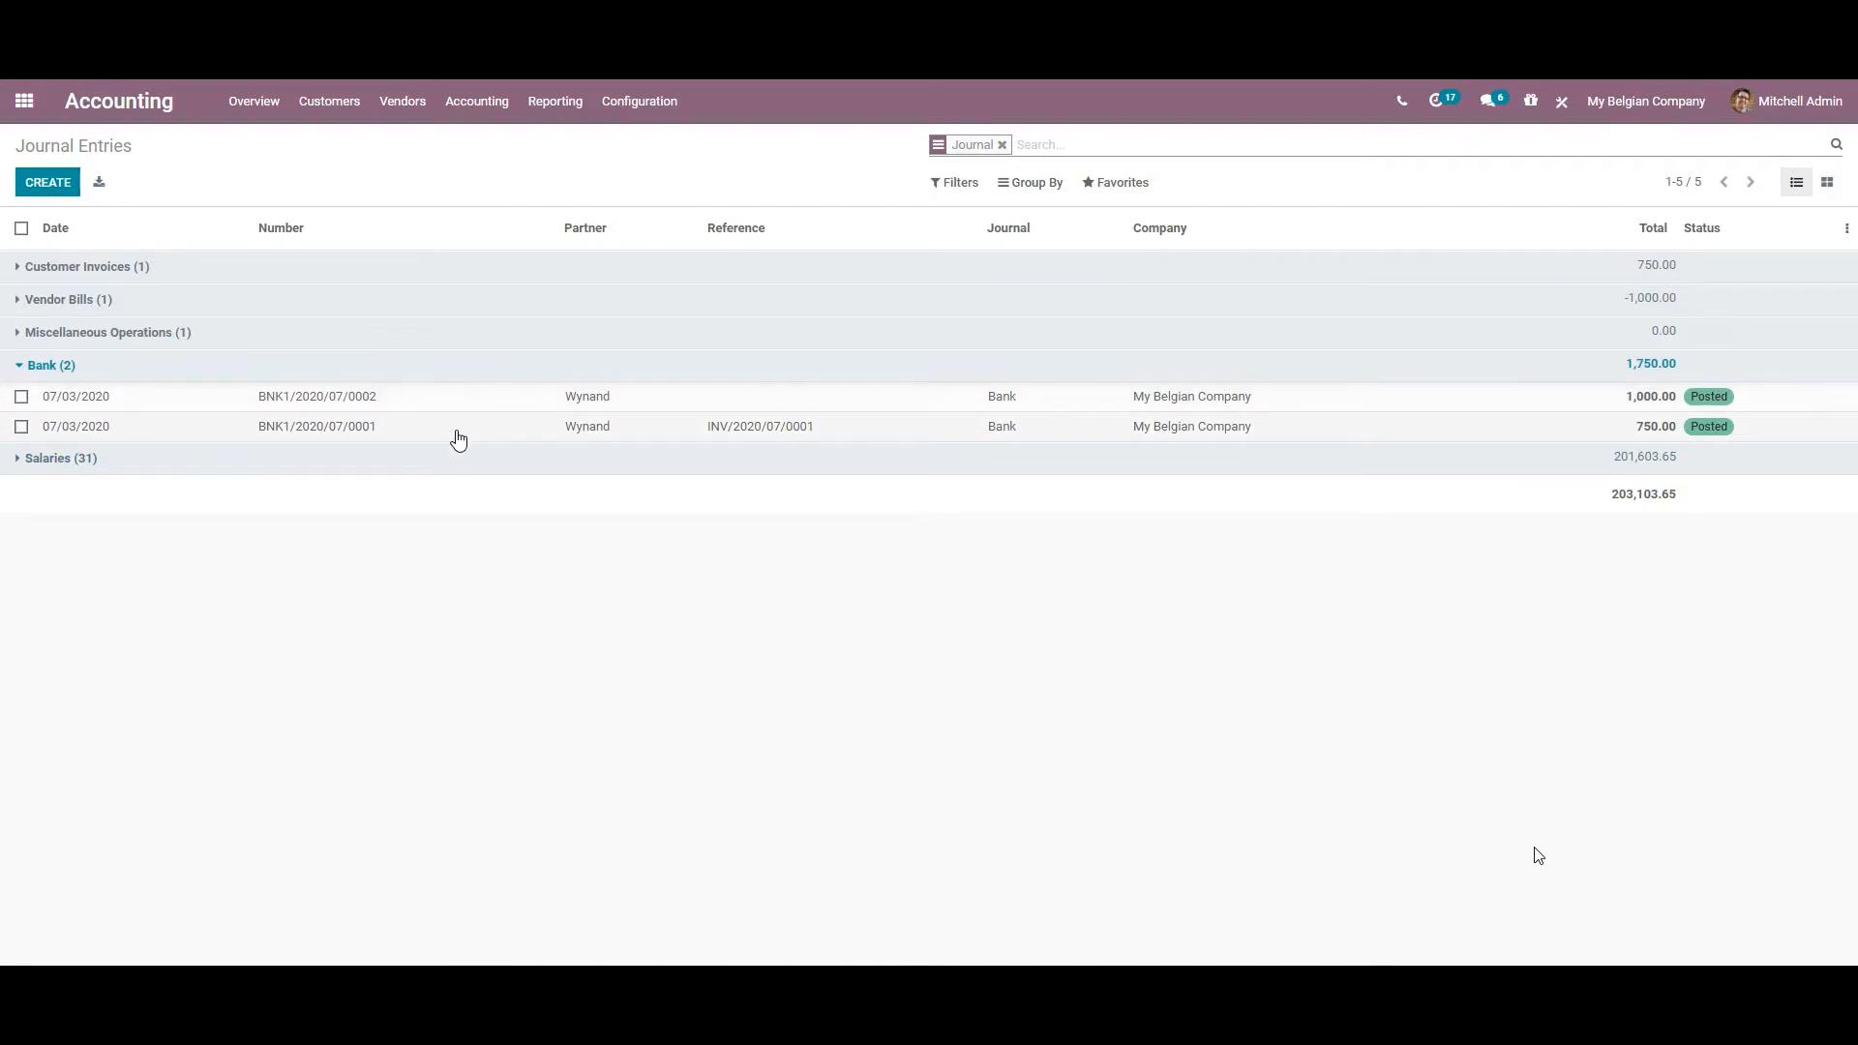
left_click(296, 404)
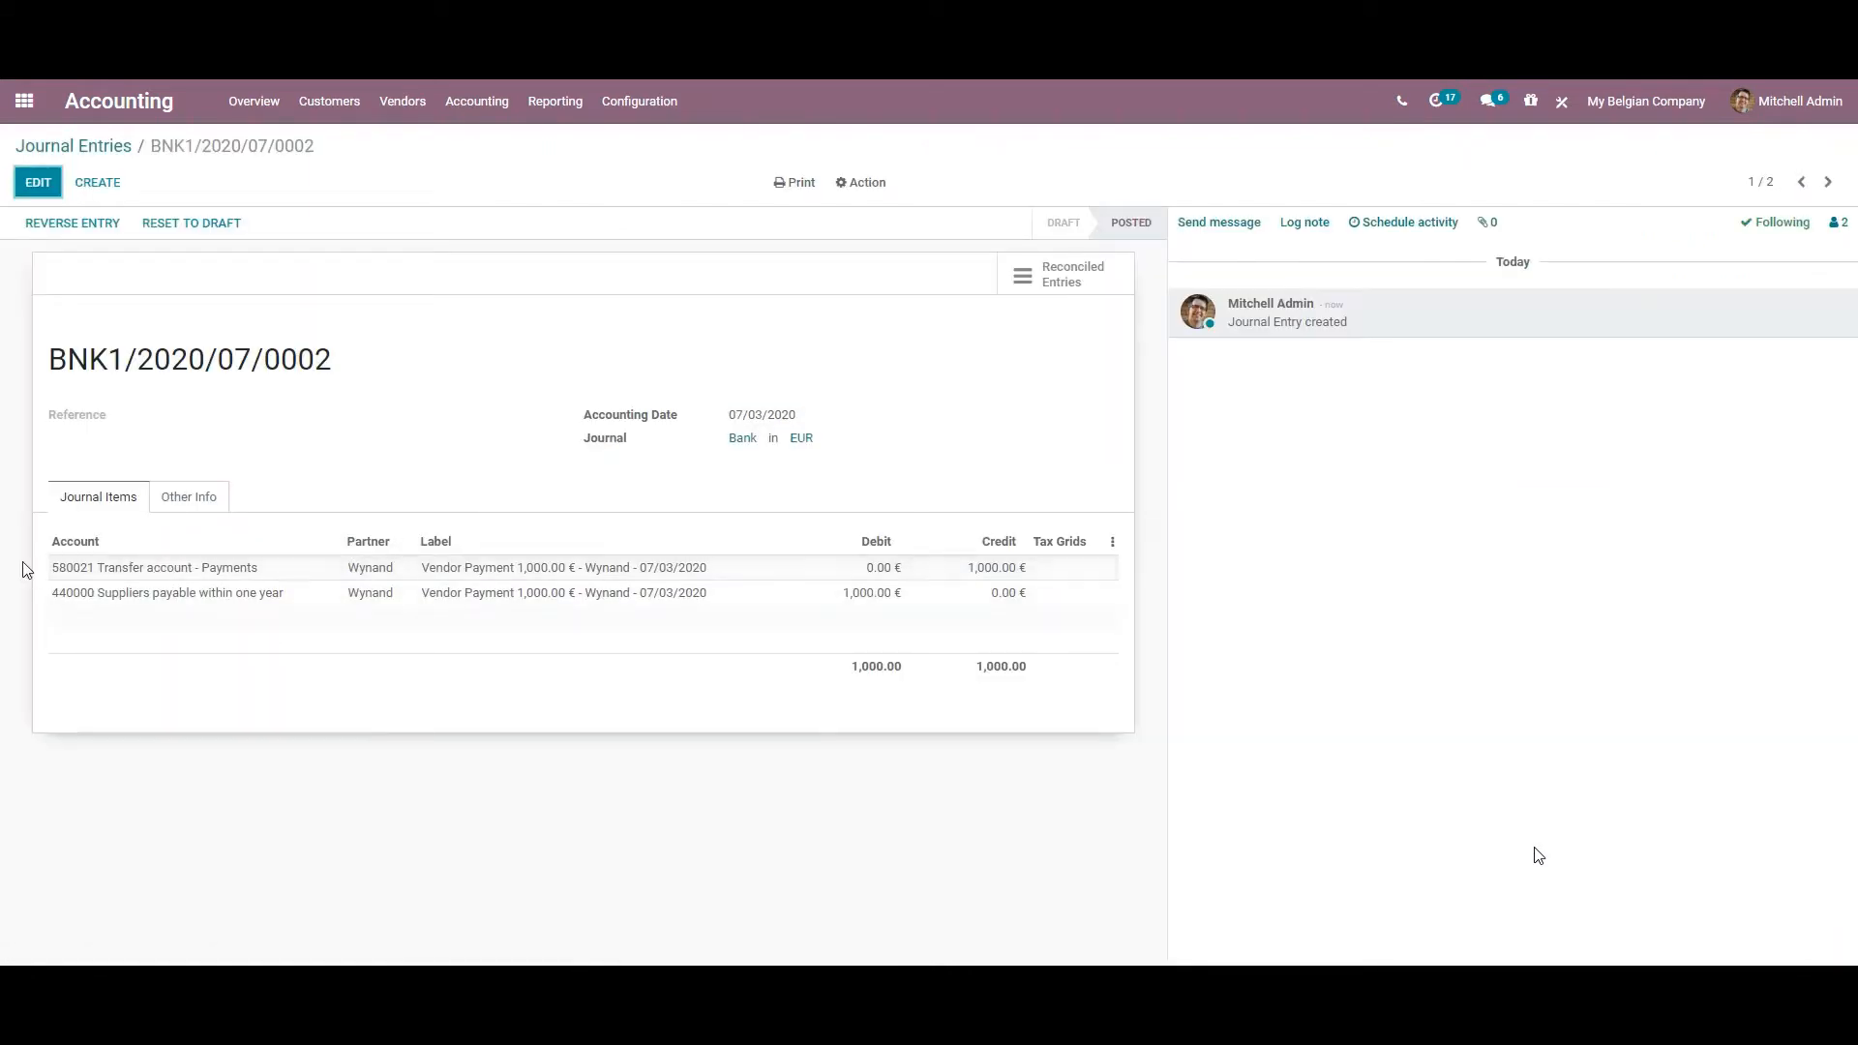
left_click(100, 155)
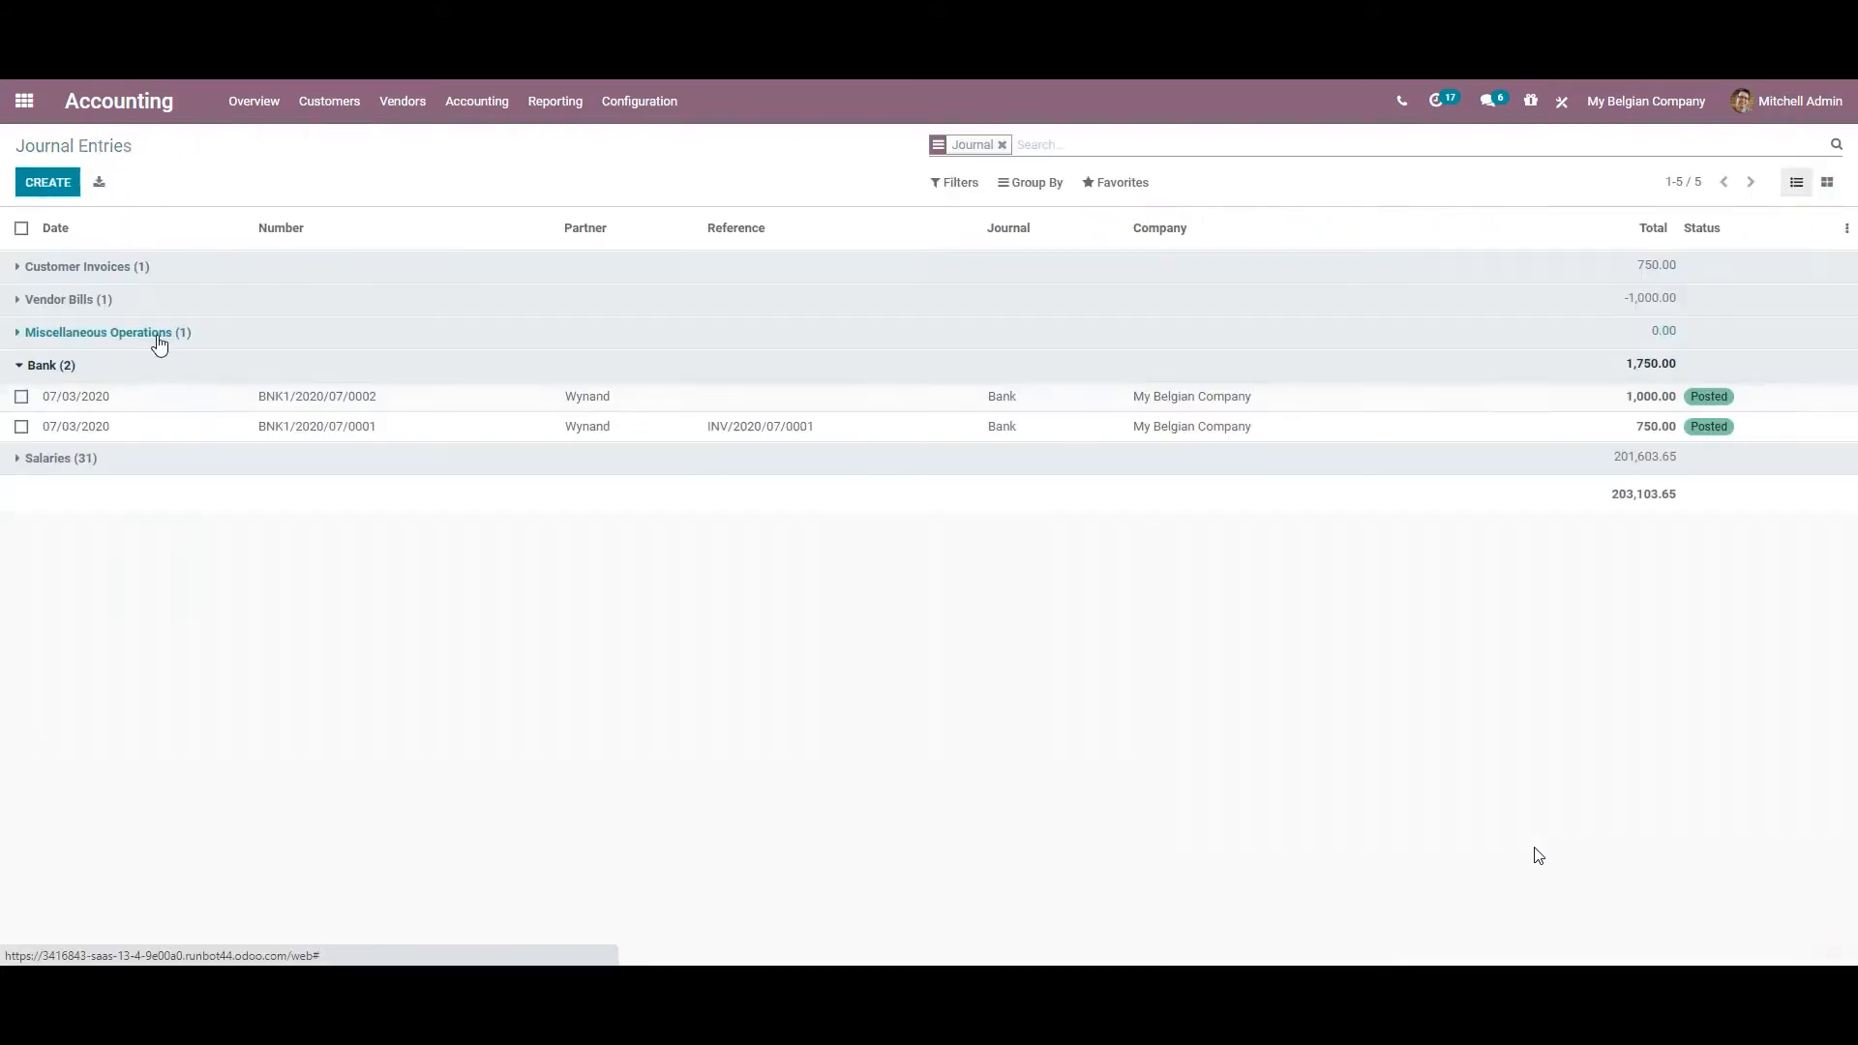
left_click(180, 439)
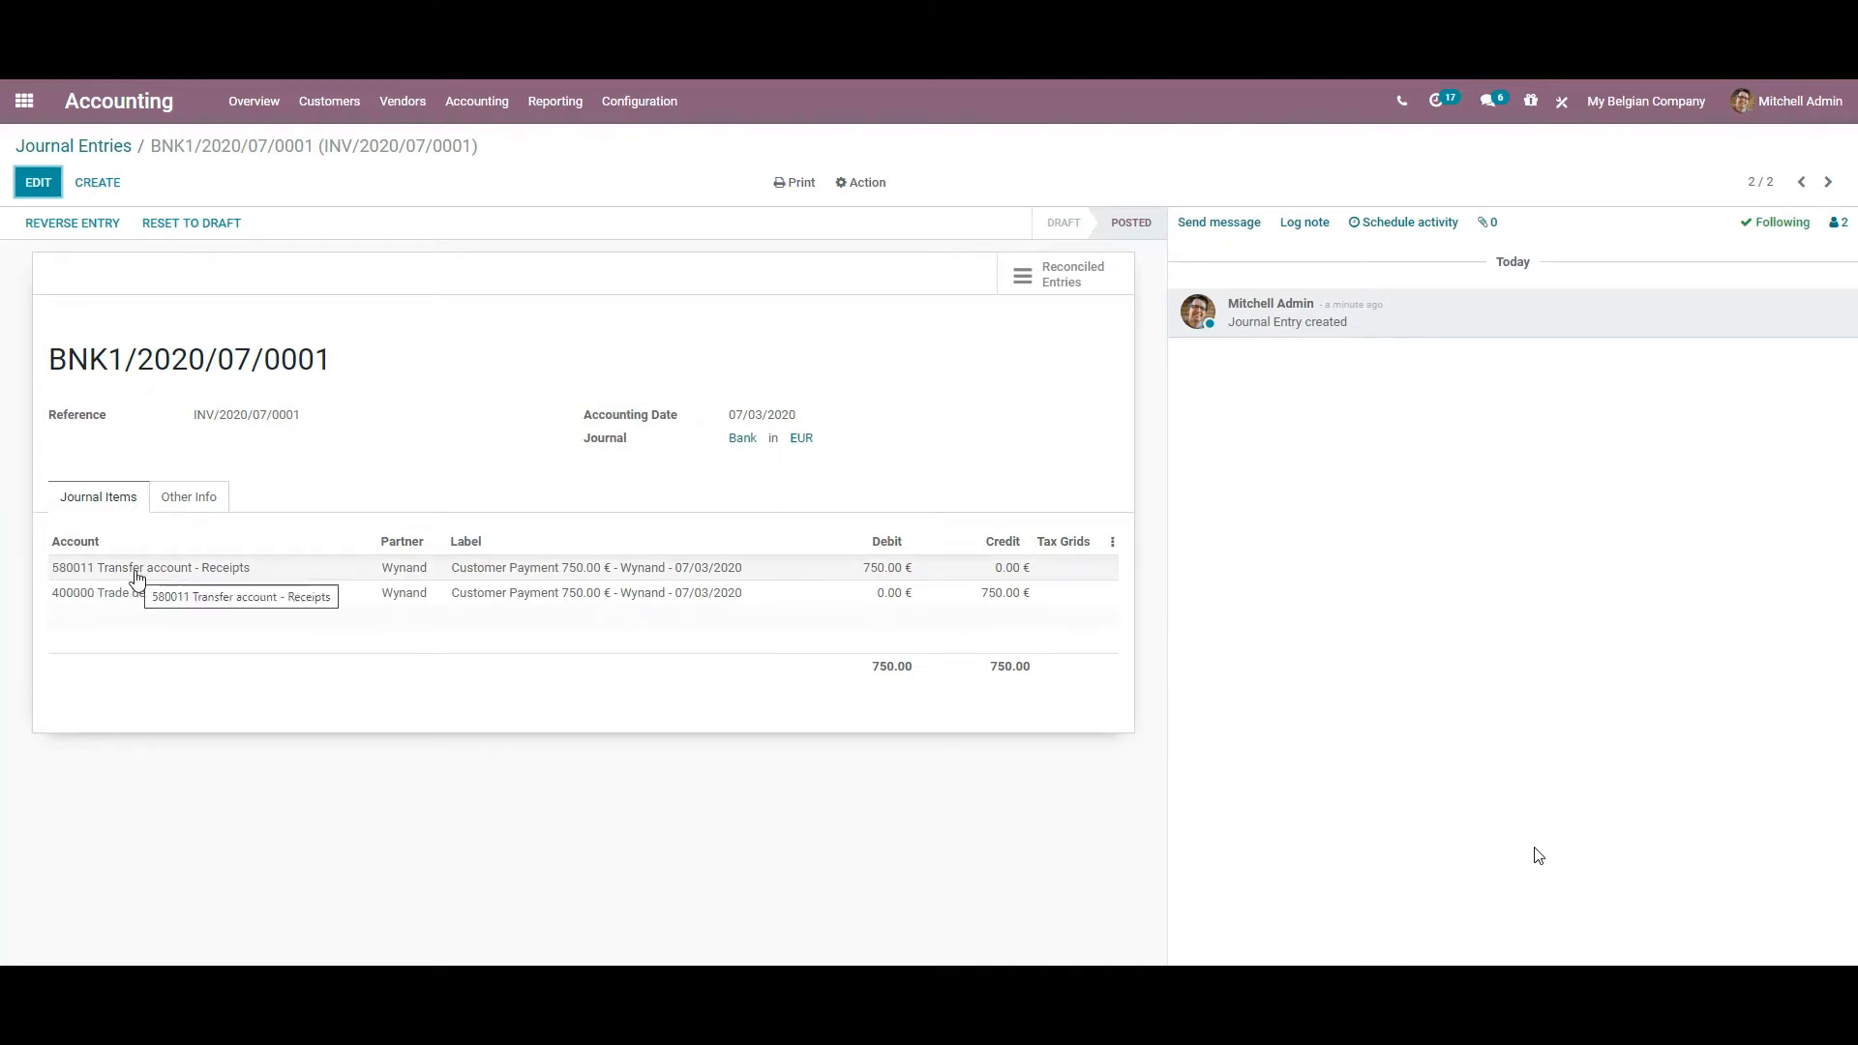
left_click(106, 151)
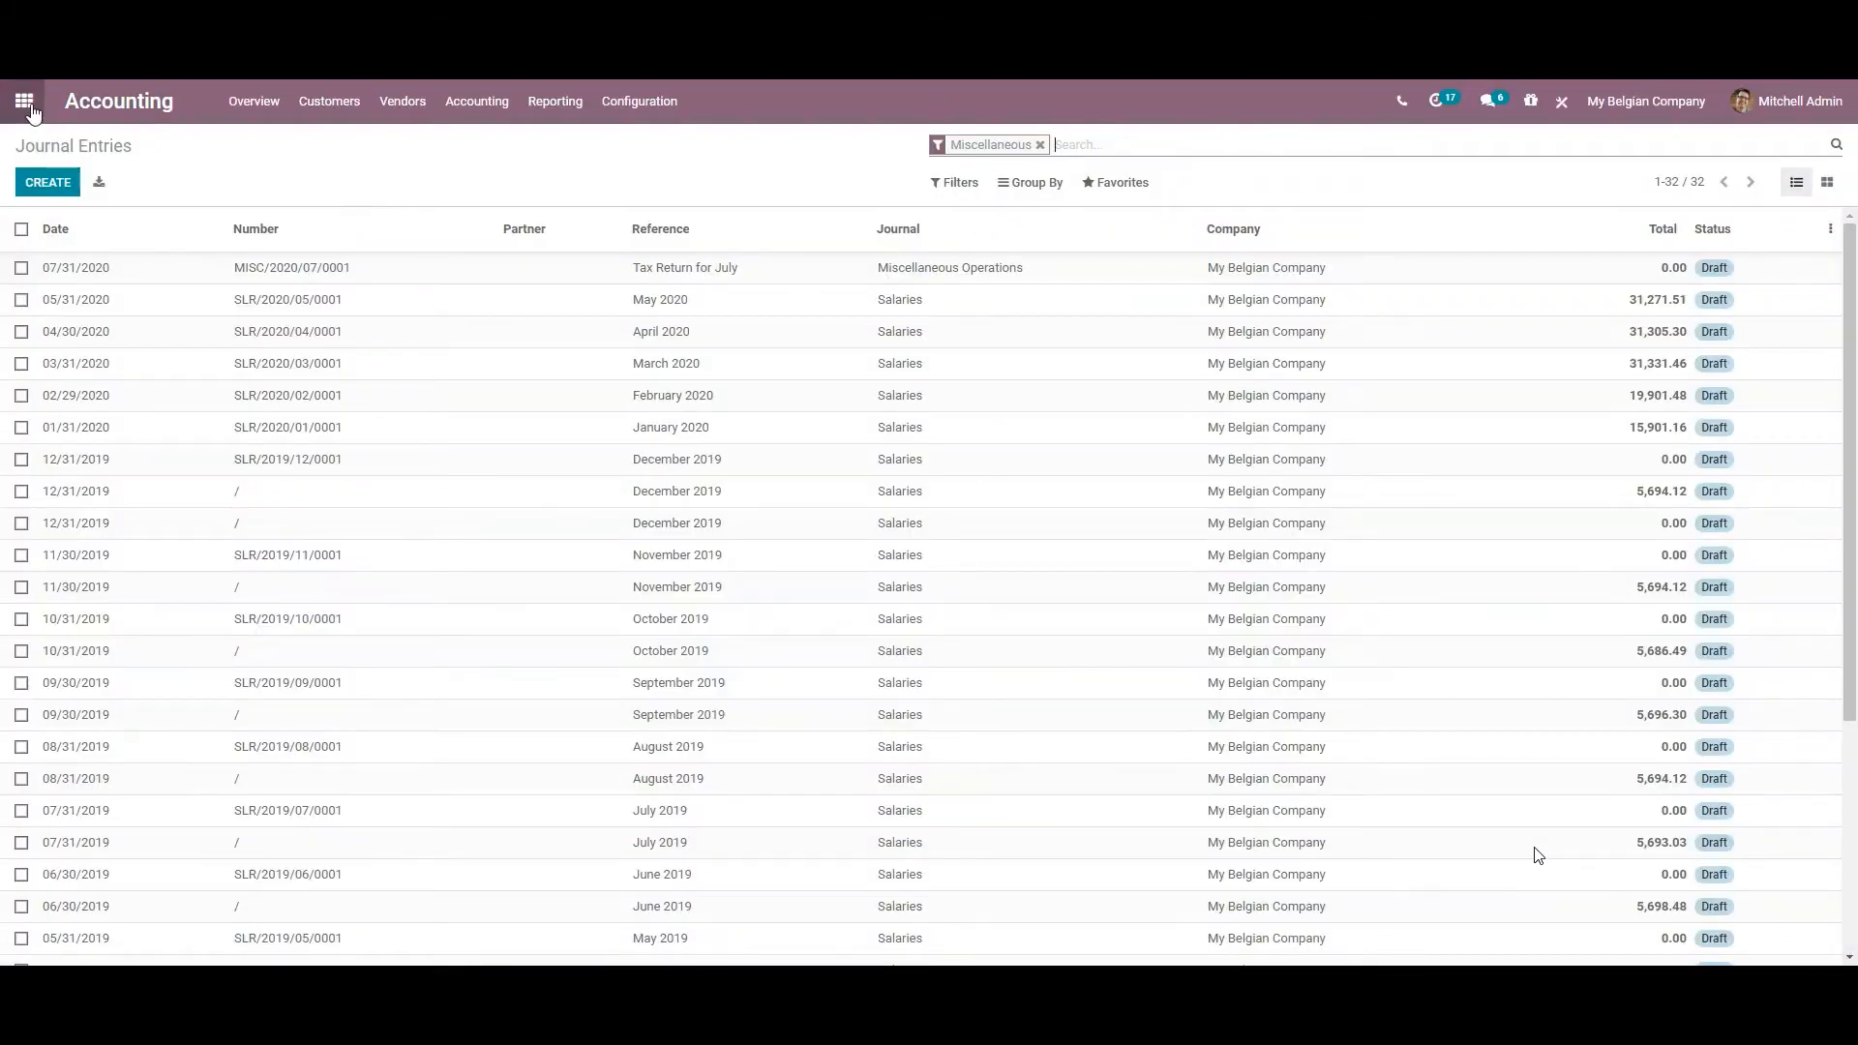
View the Bank journal's outstanding payments/receipts report from the Accounting overview, expanding both Outstanding Receipts and Outstanding Payments
left_click(29, 106)
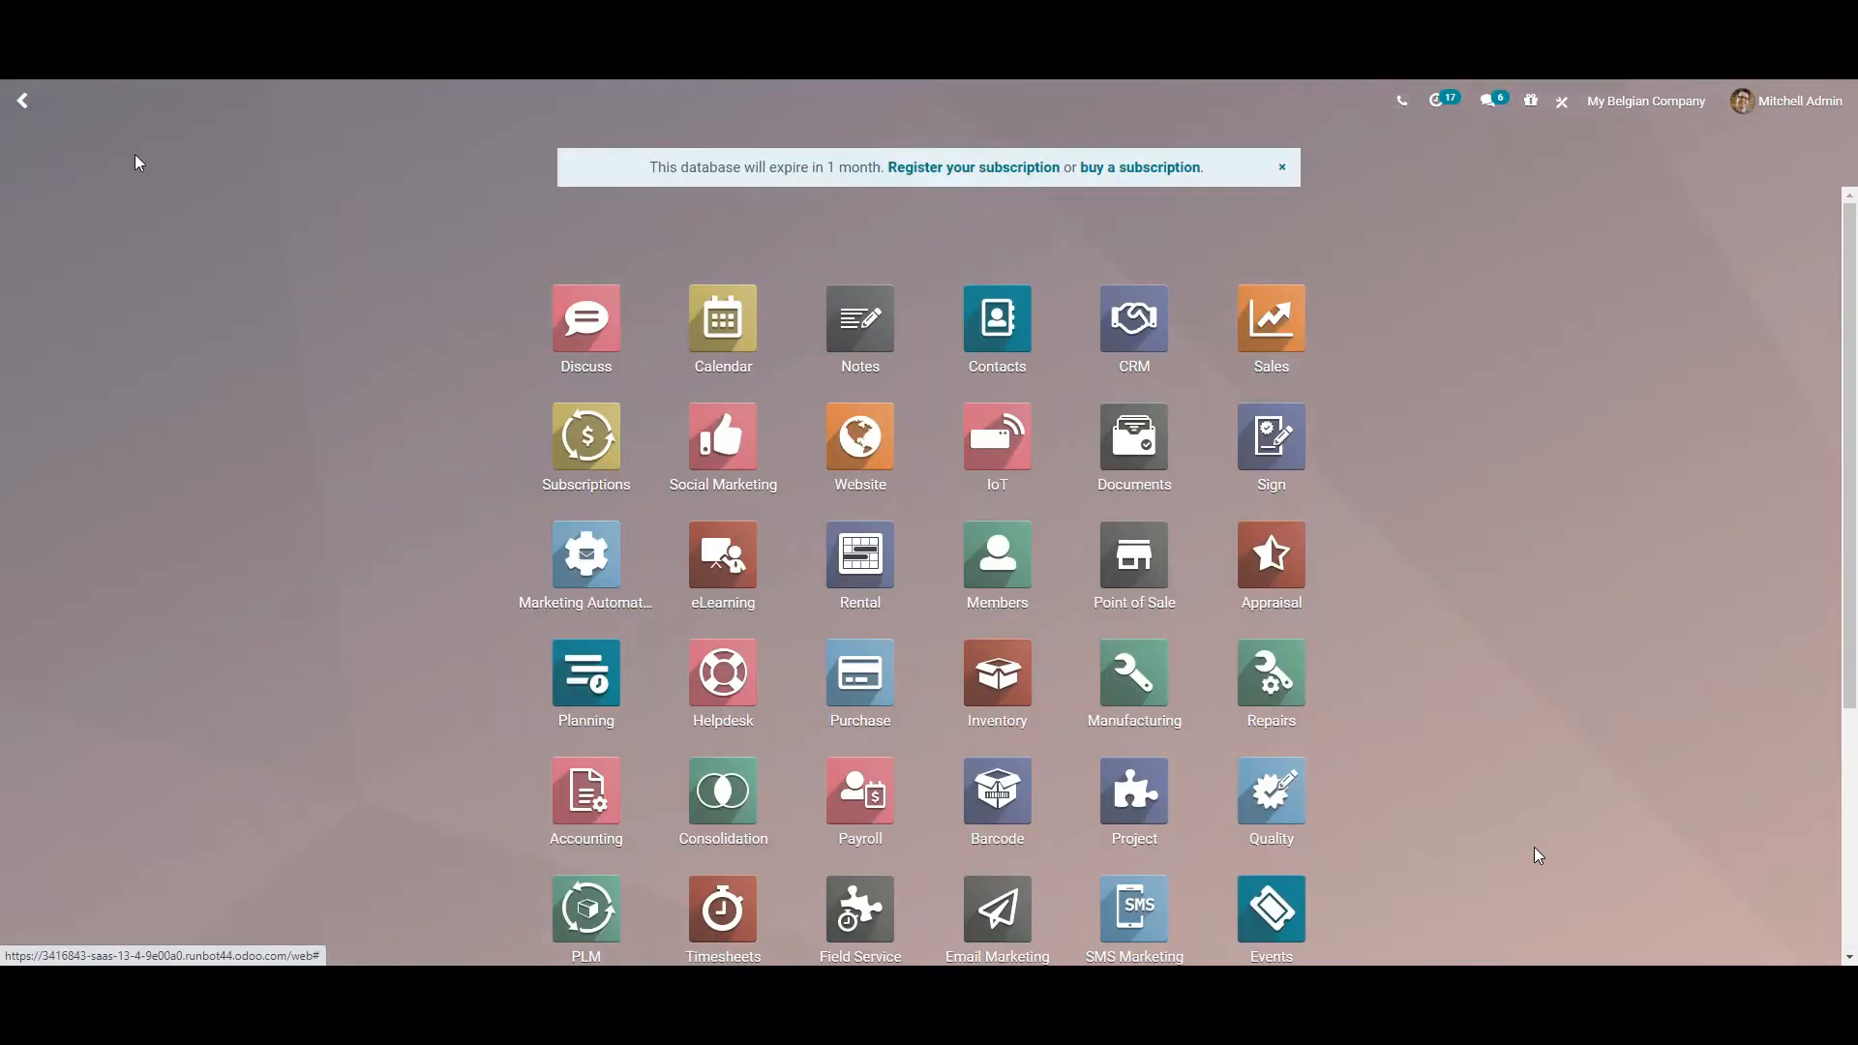
left_click(616, 794)
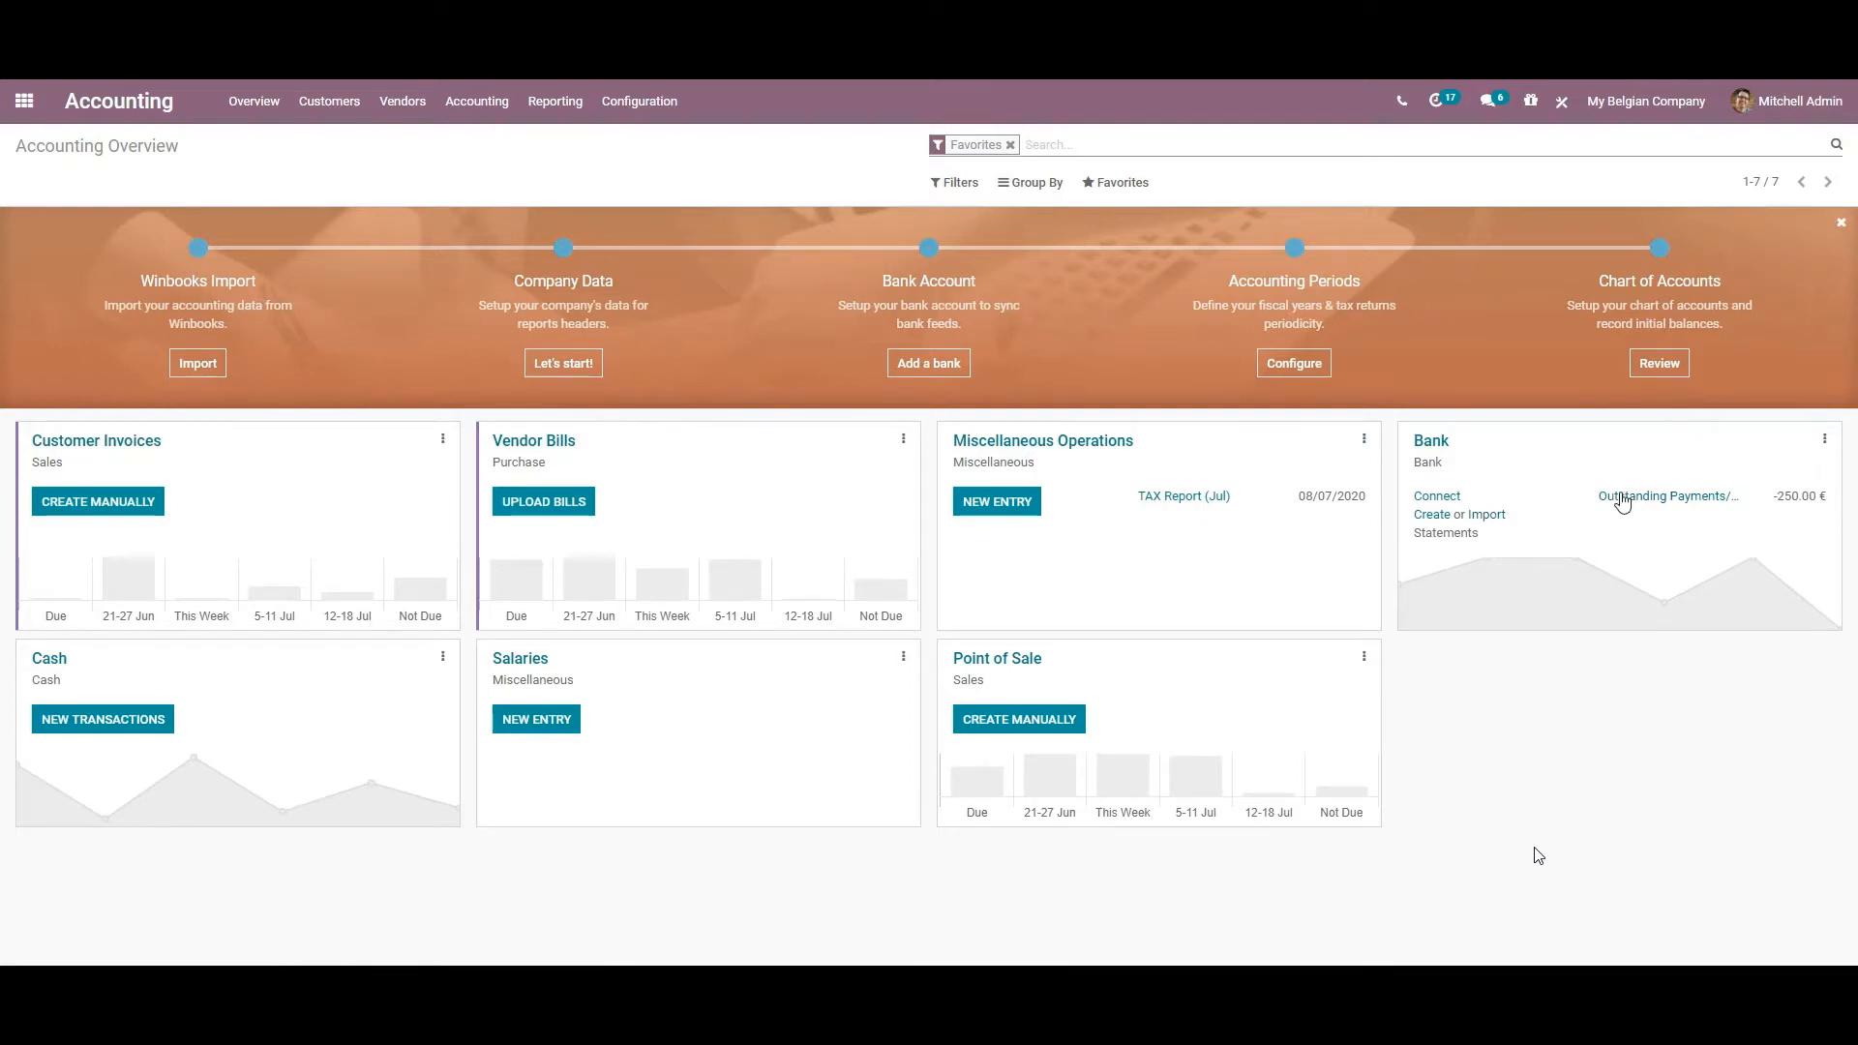
left_click(1682, 500)
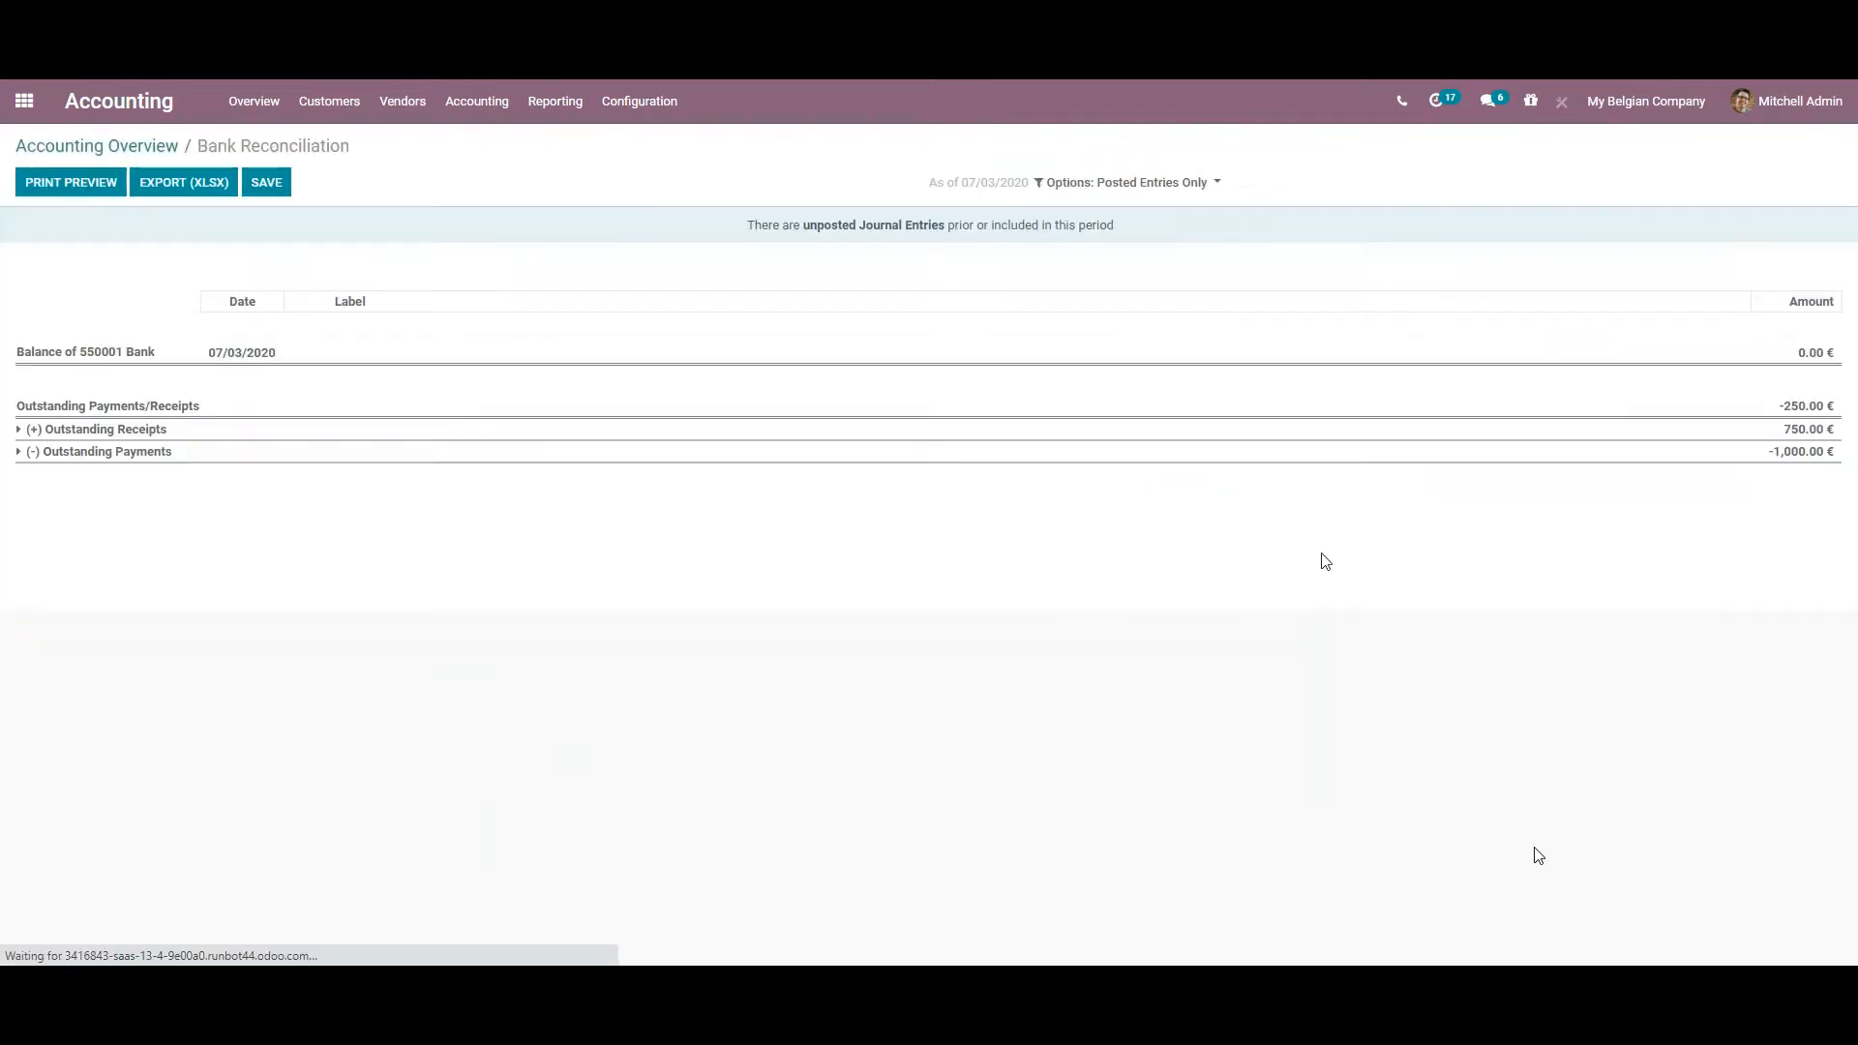
left_click(153, 429)
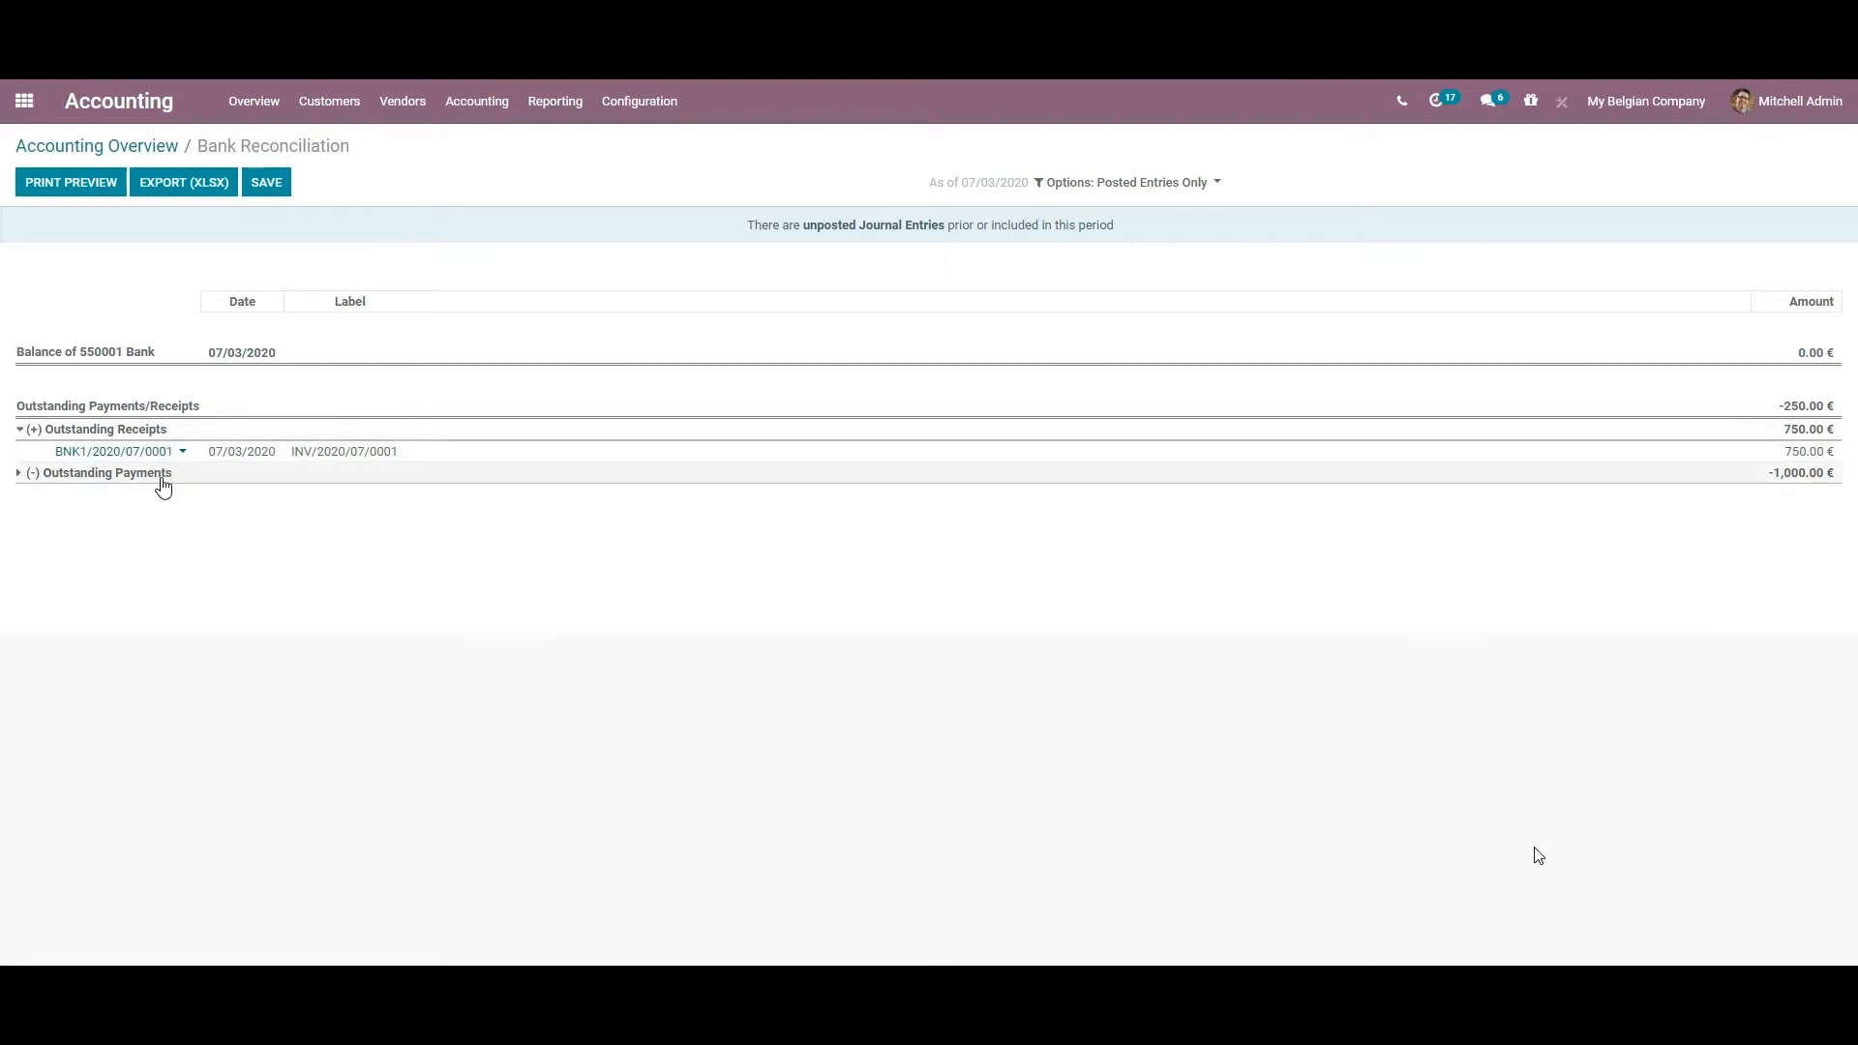
left_click(162, 473)
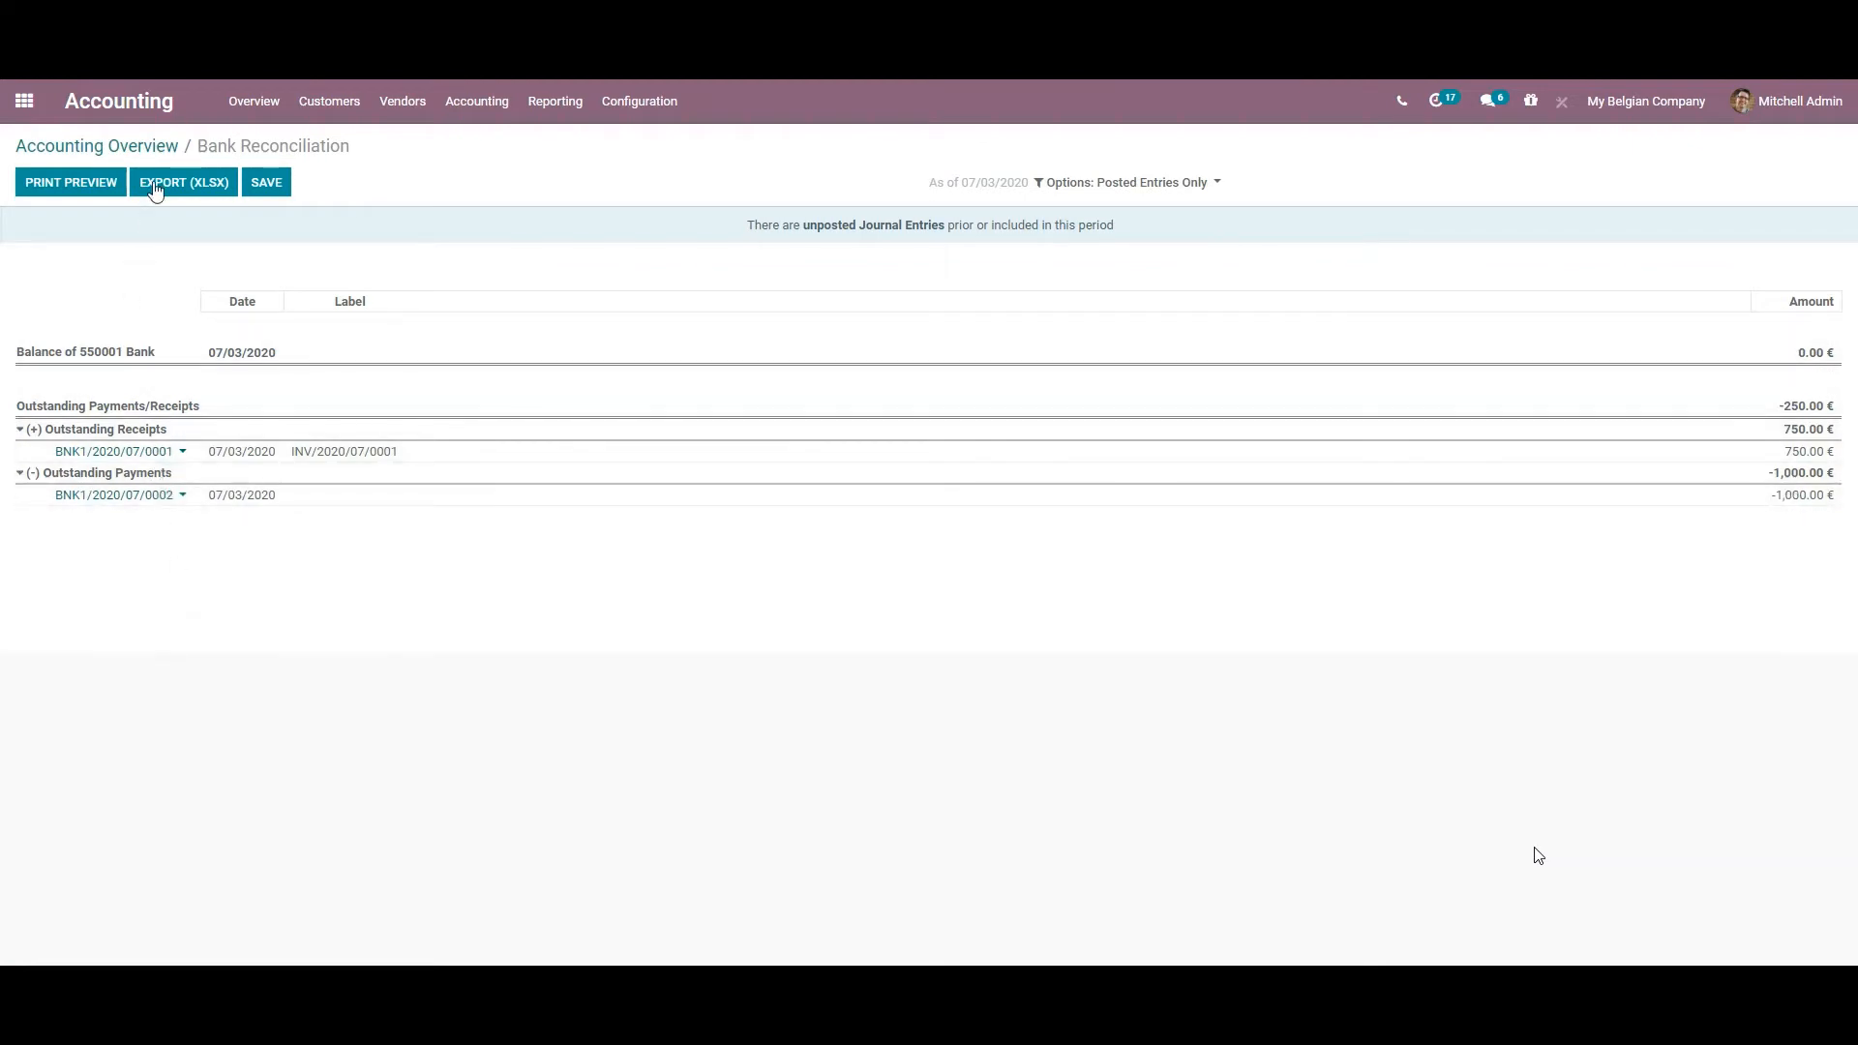
Create a Bank statement with a transaction labelled "Incoming payment 750", the customer as partner, and an amount of 750.00 €
left_click(160, 147)
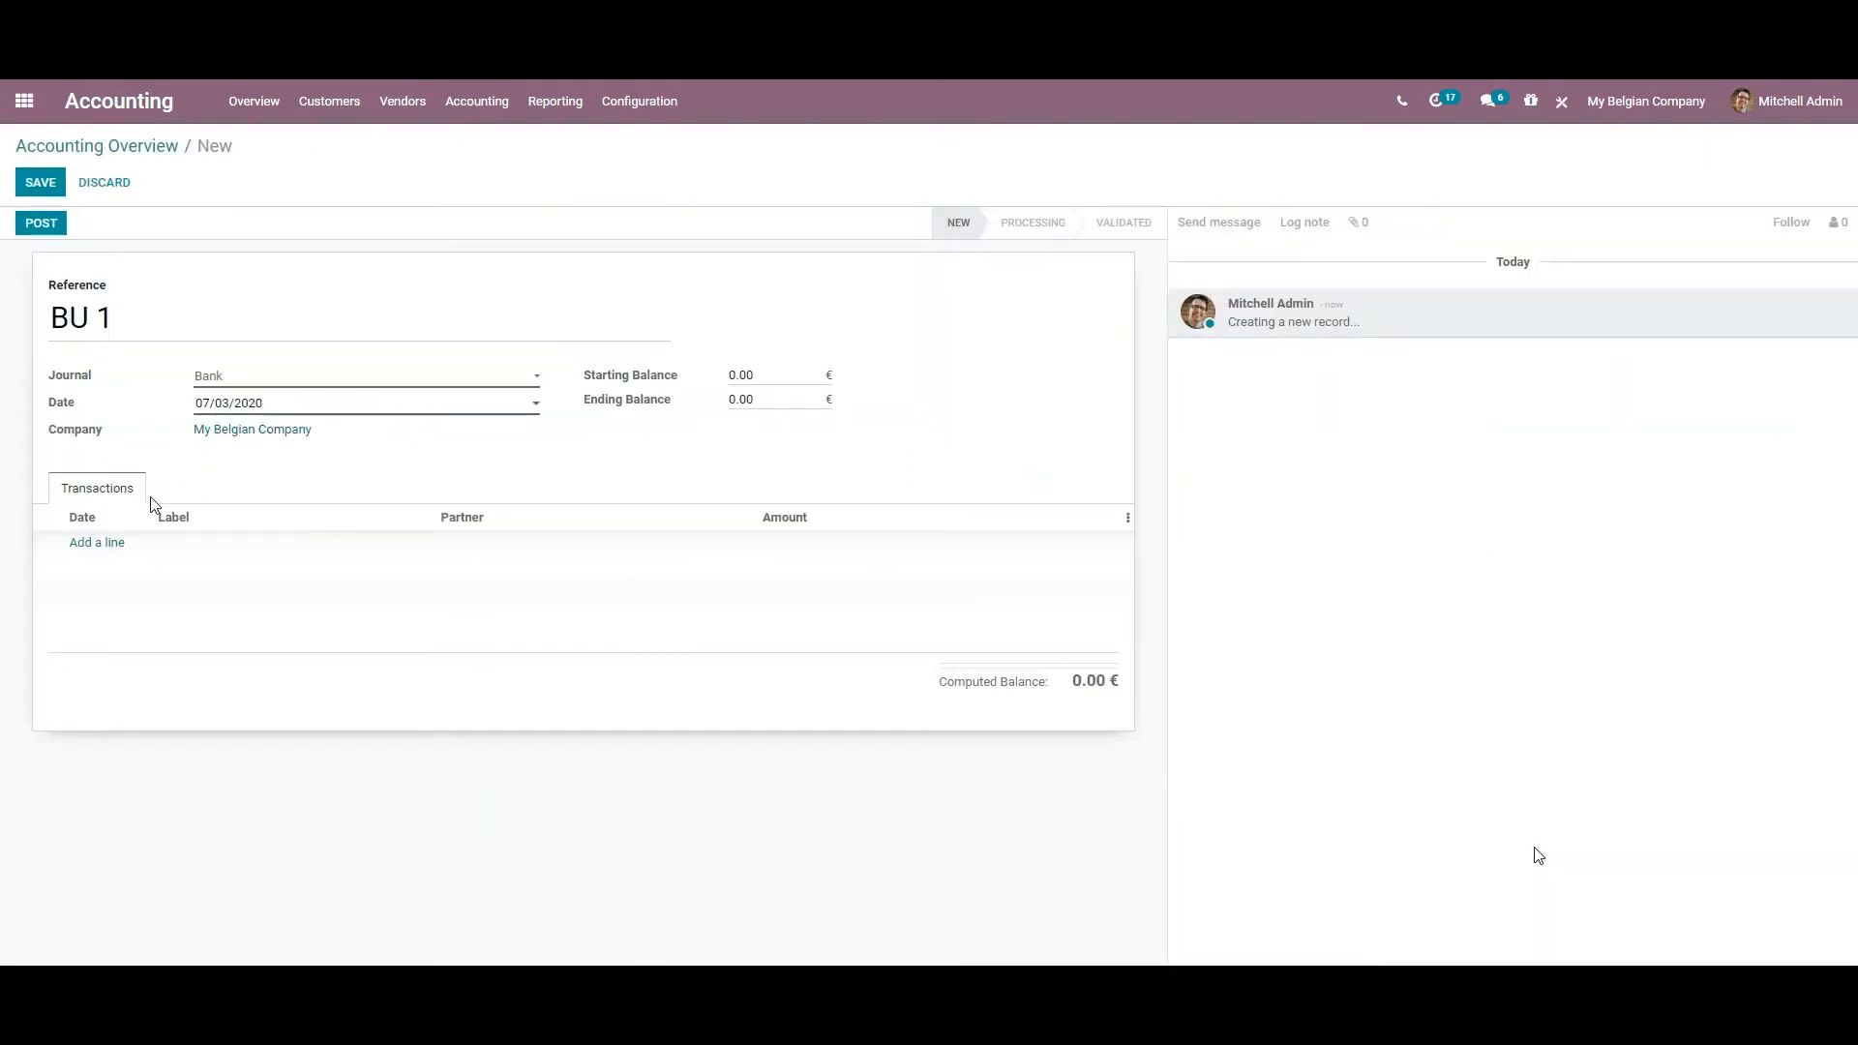
left_click(97, 542)
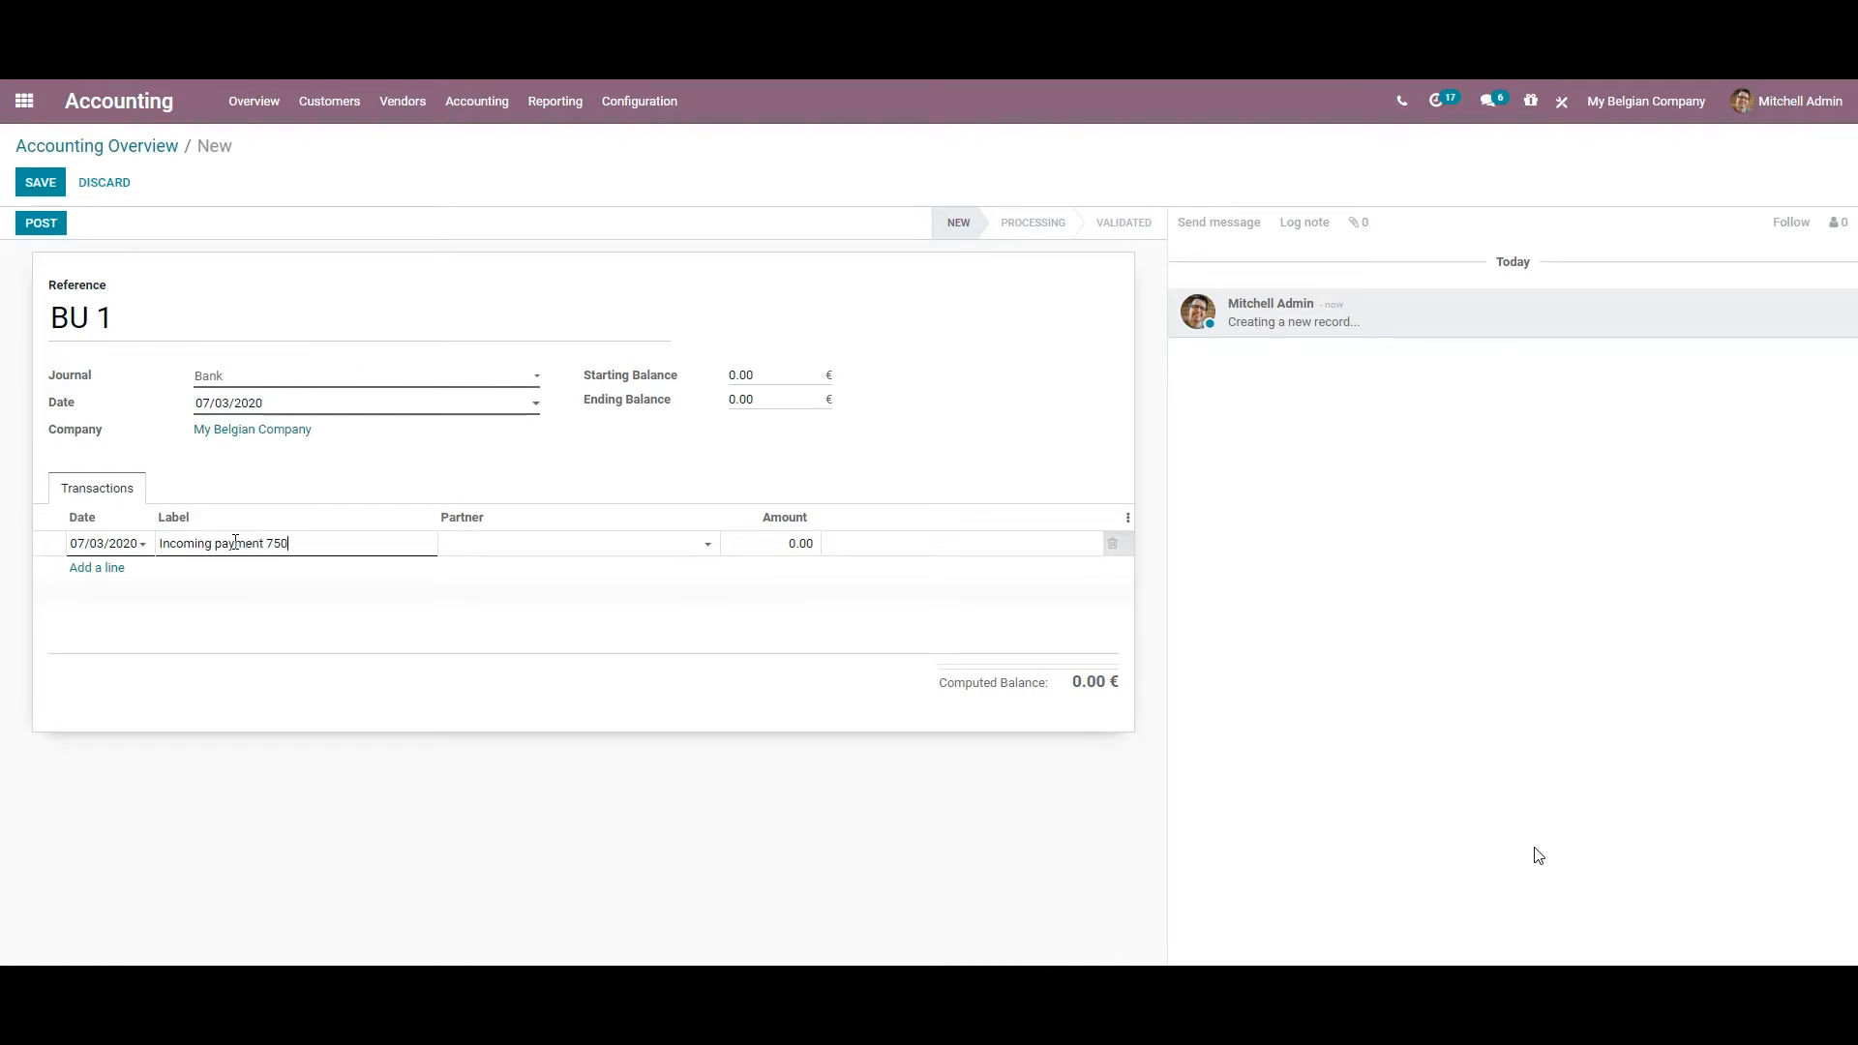
left_click(612, 546)
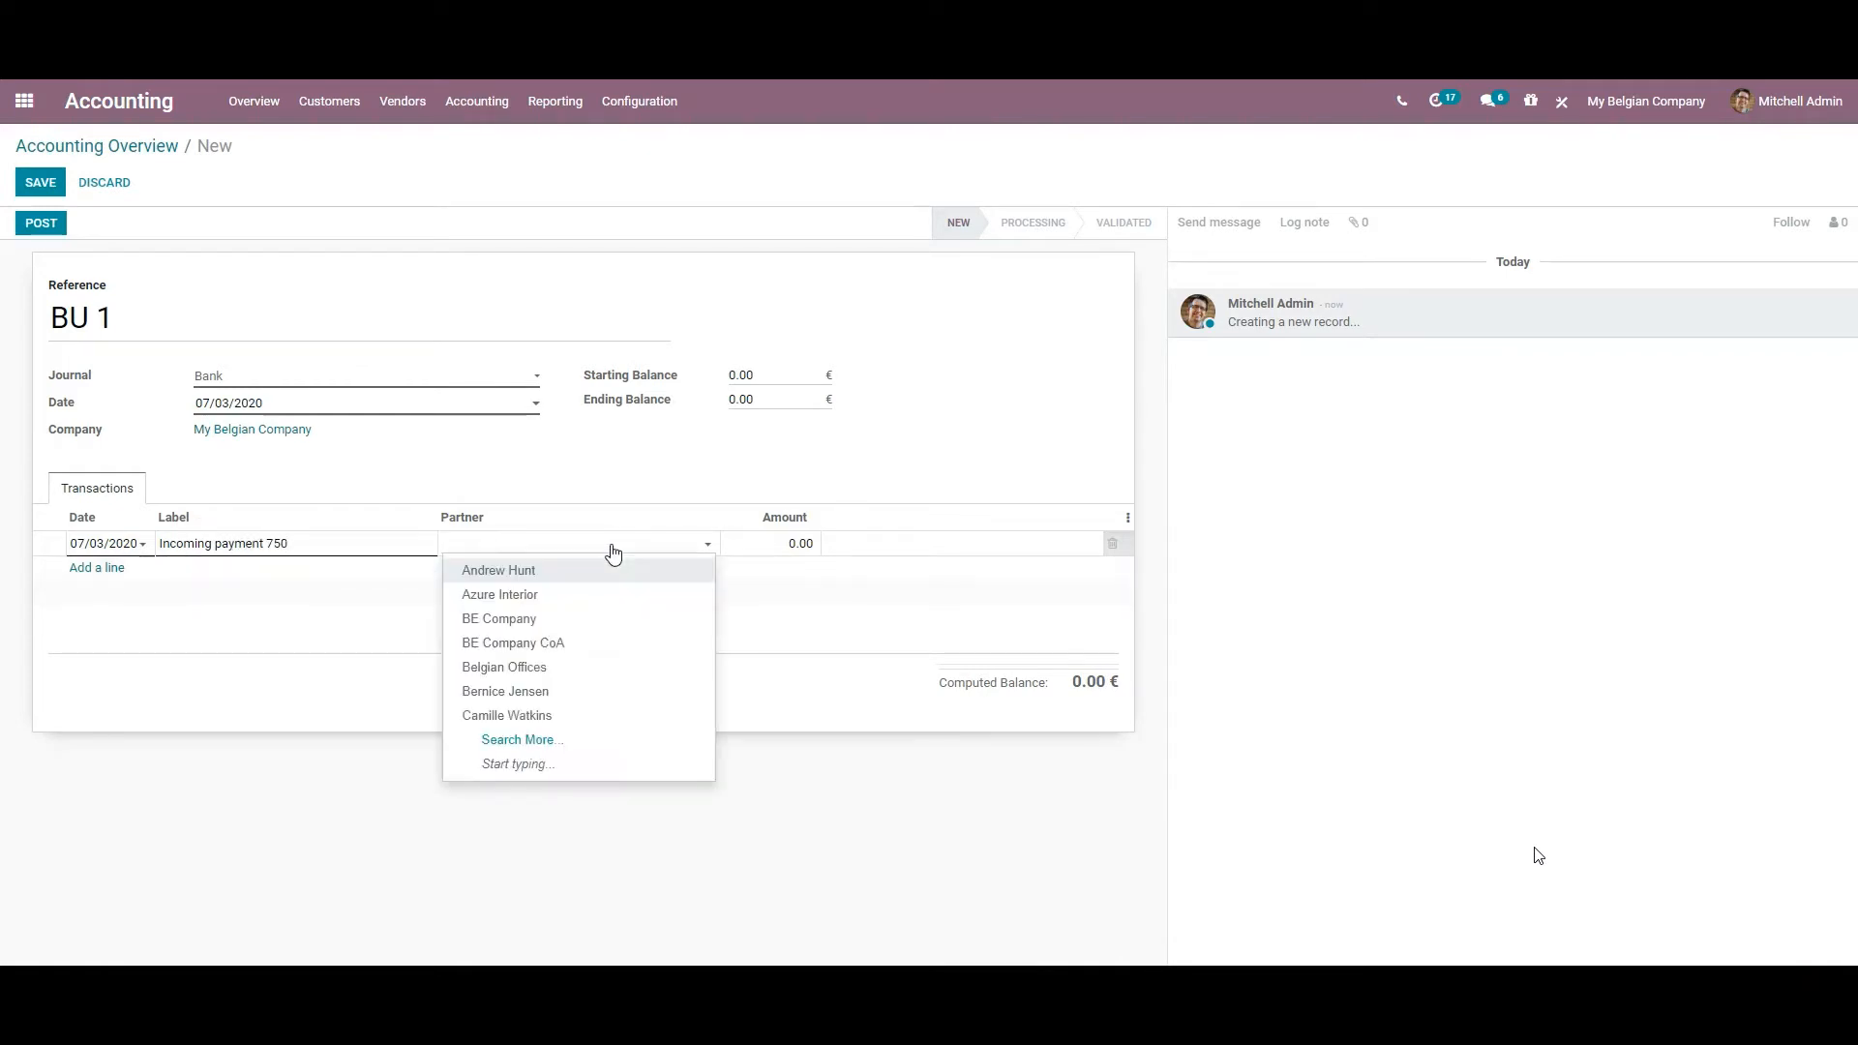
type("wynand")
left_click(609, 571)
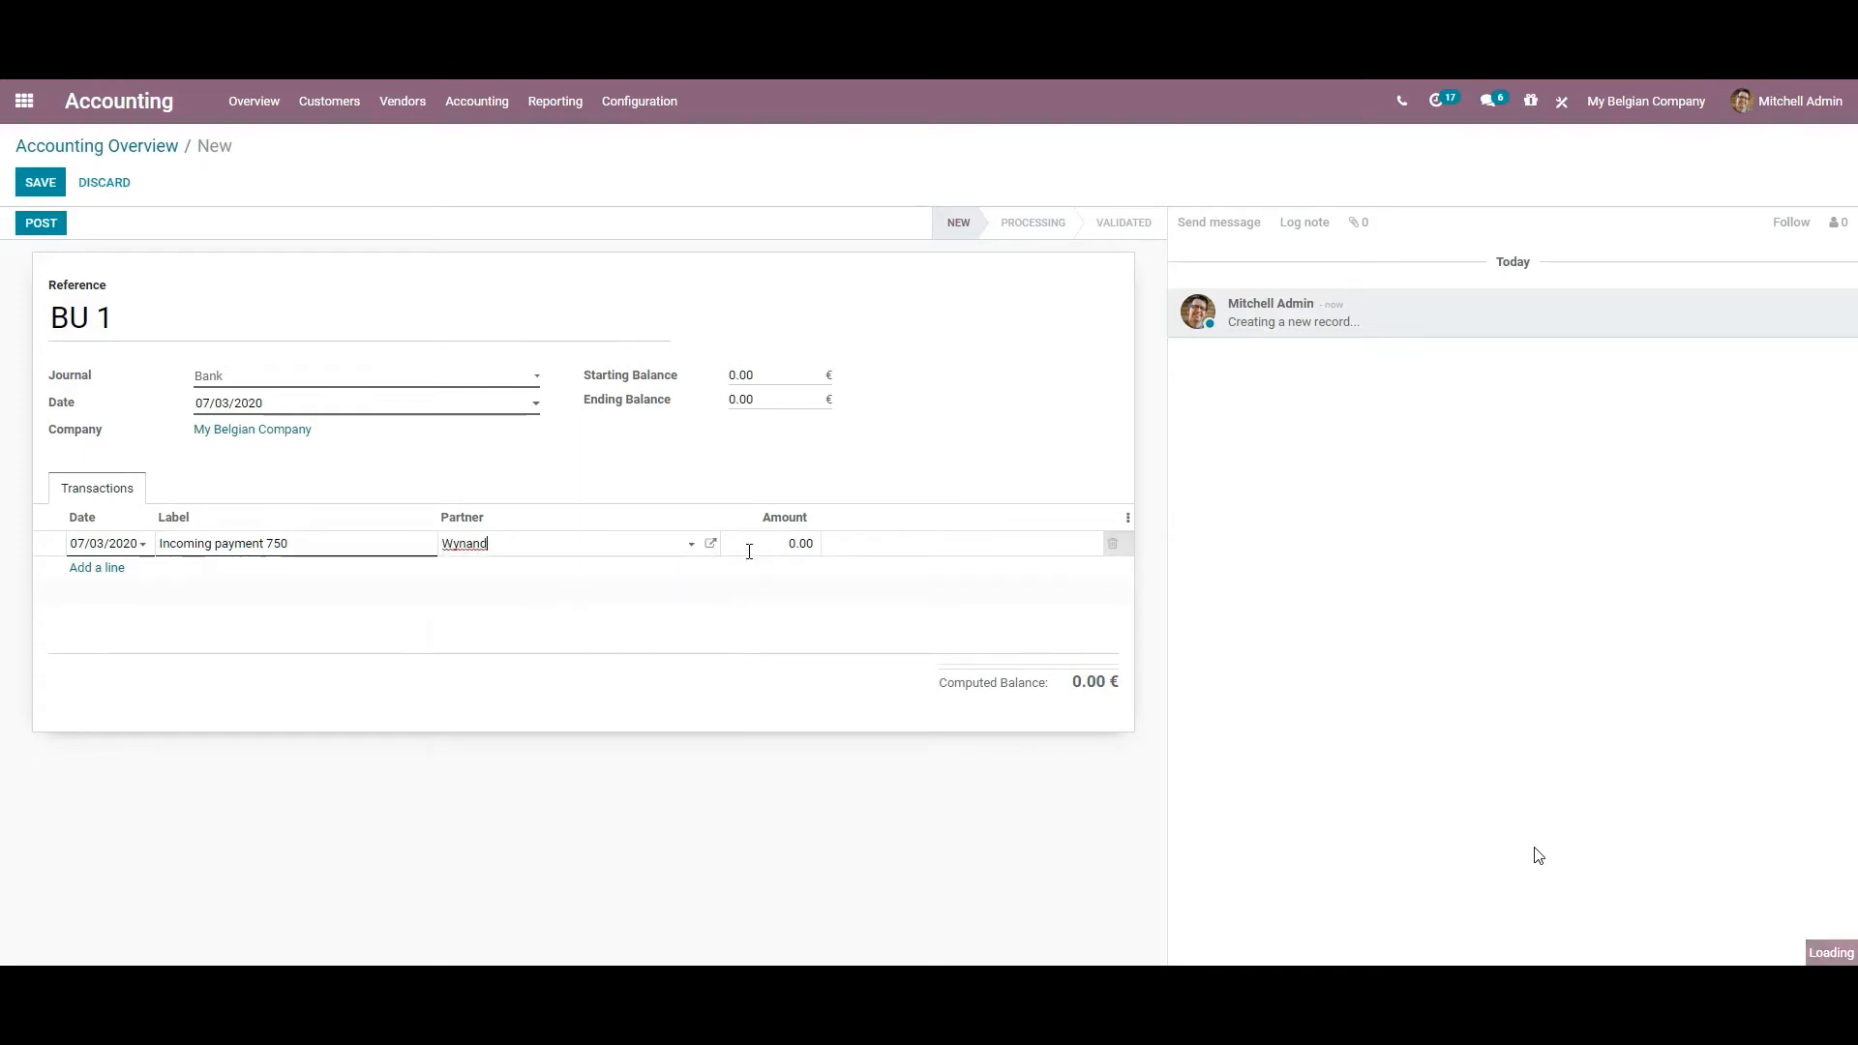
left_click(754, 548)
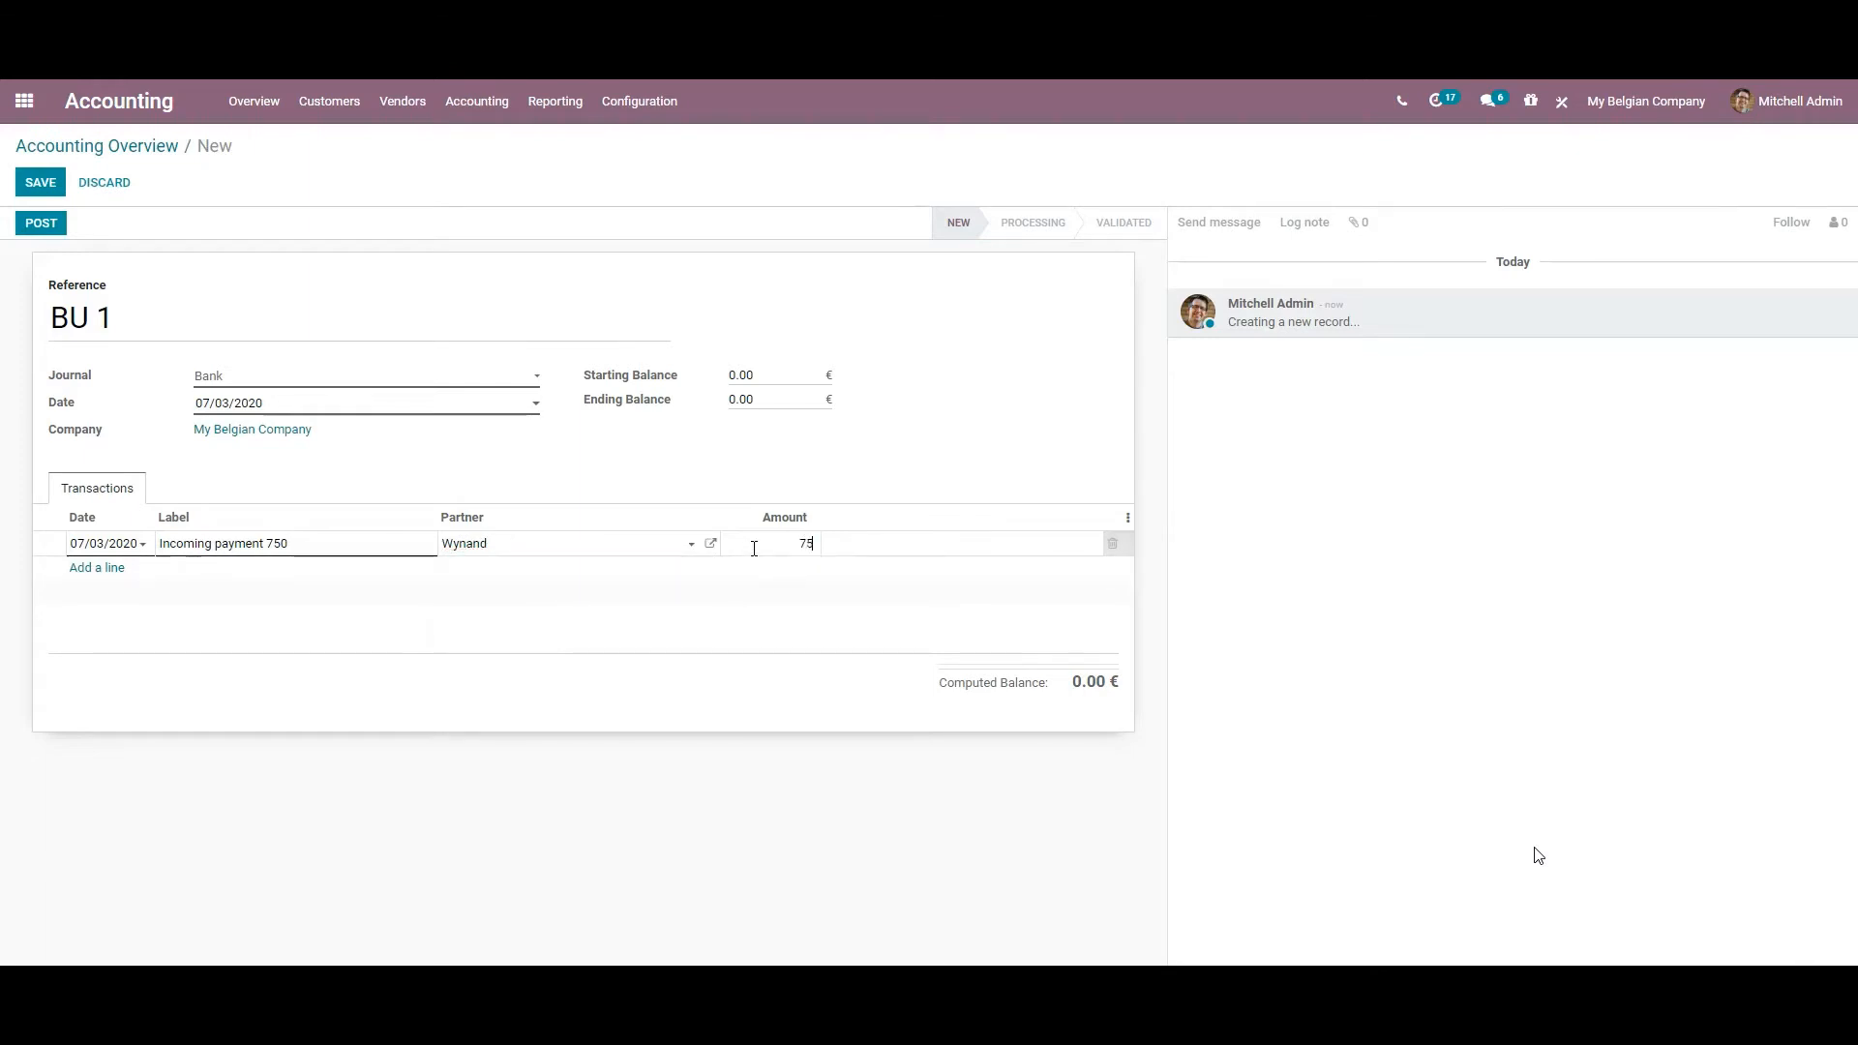
Add an "Outgoing payment" transaction of -1000 € with the same partner to the bank statement and save it
left_click(87, 568)
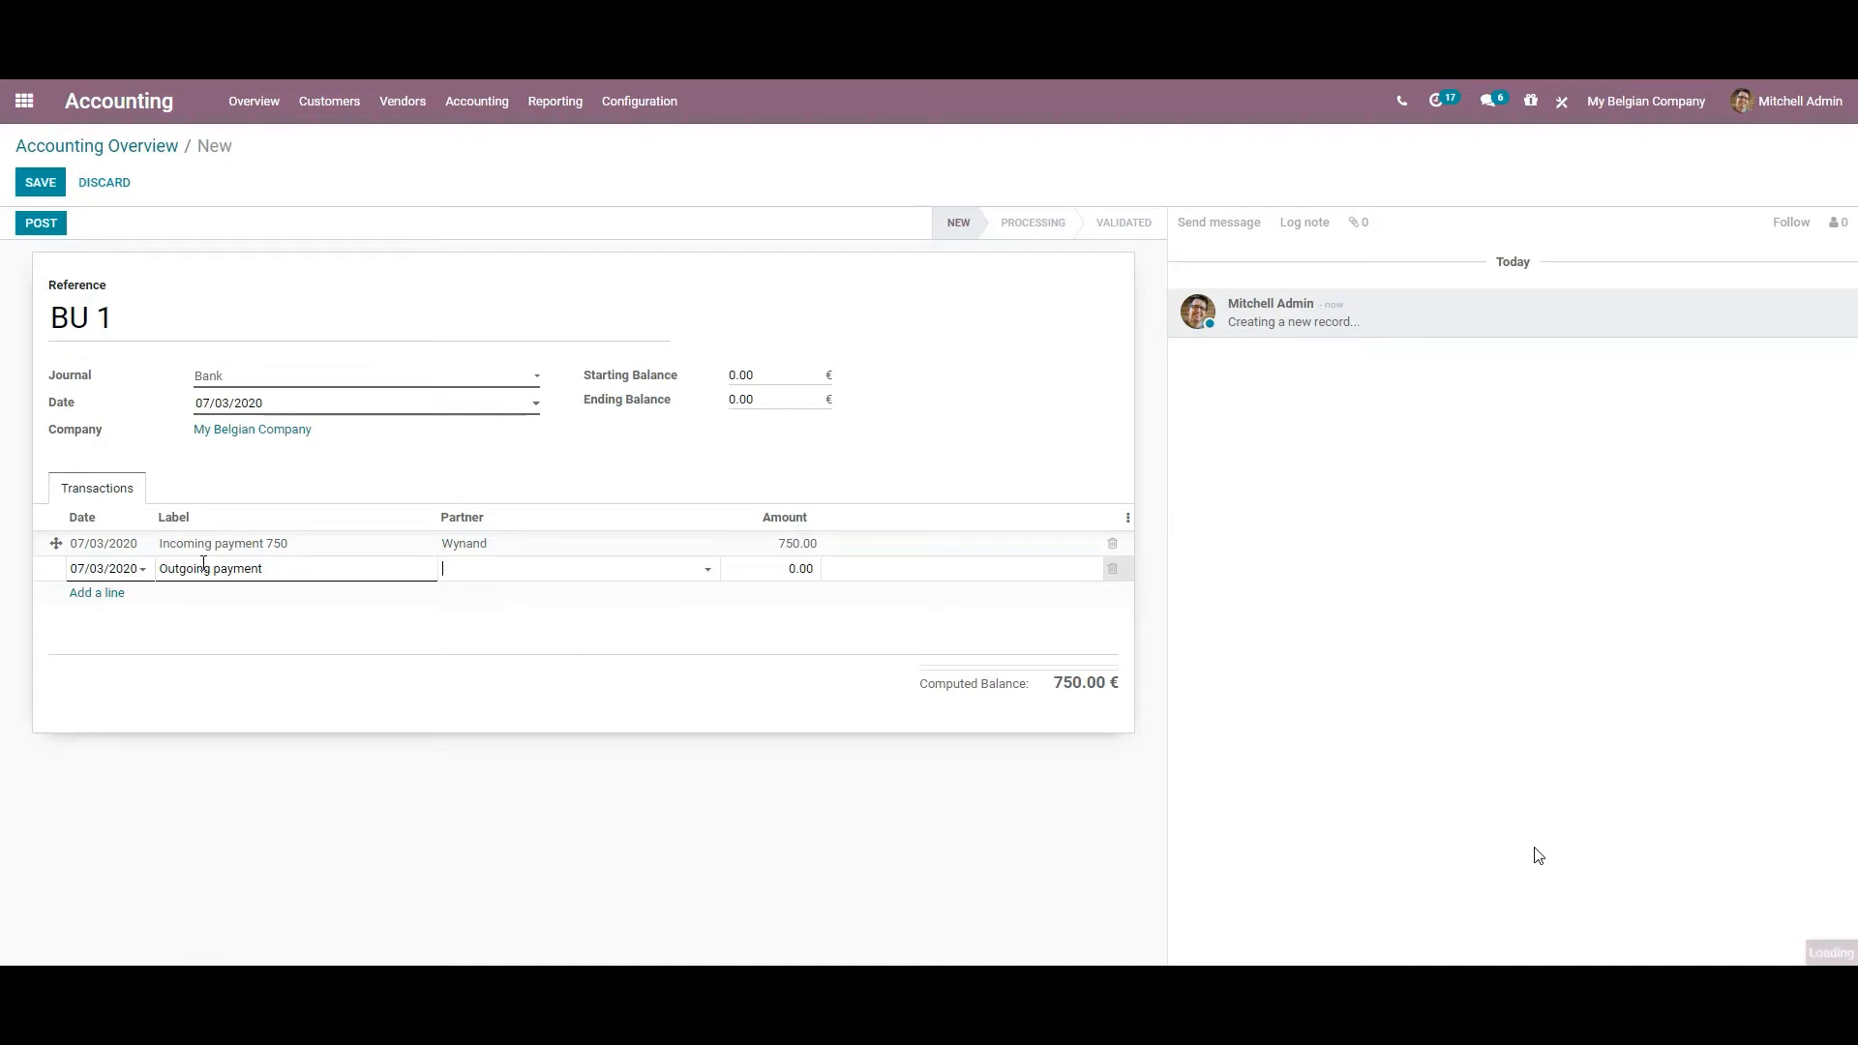
type("Wynand")
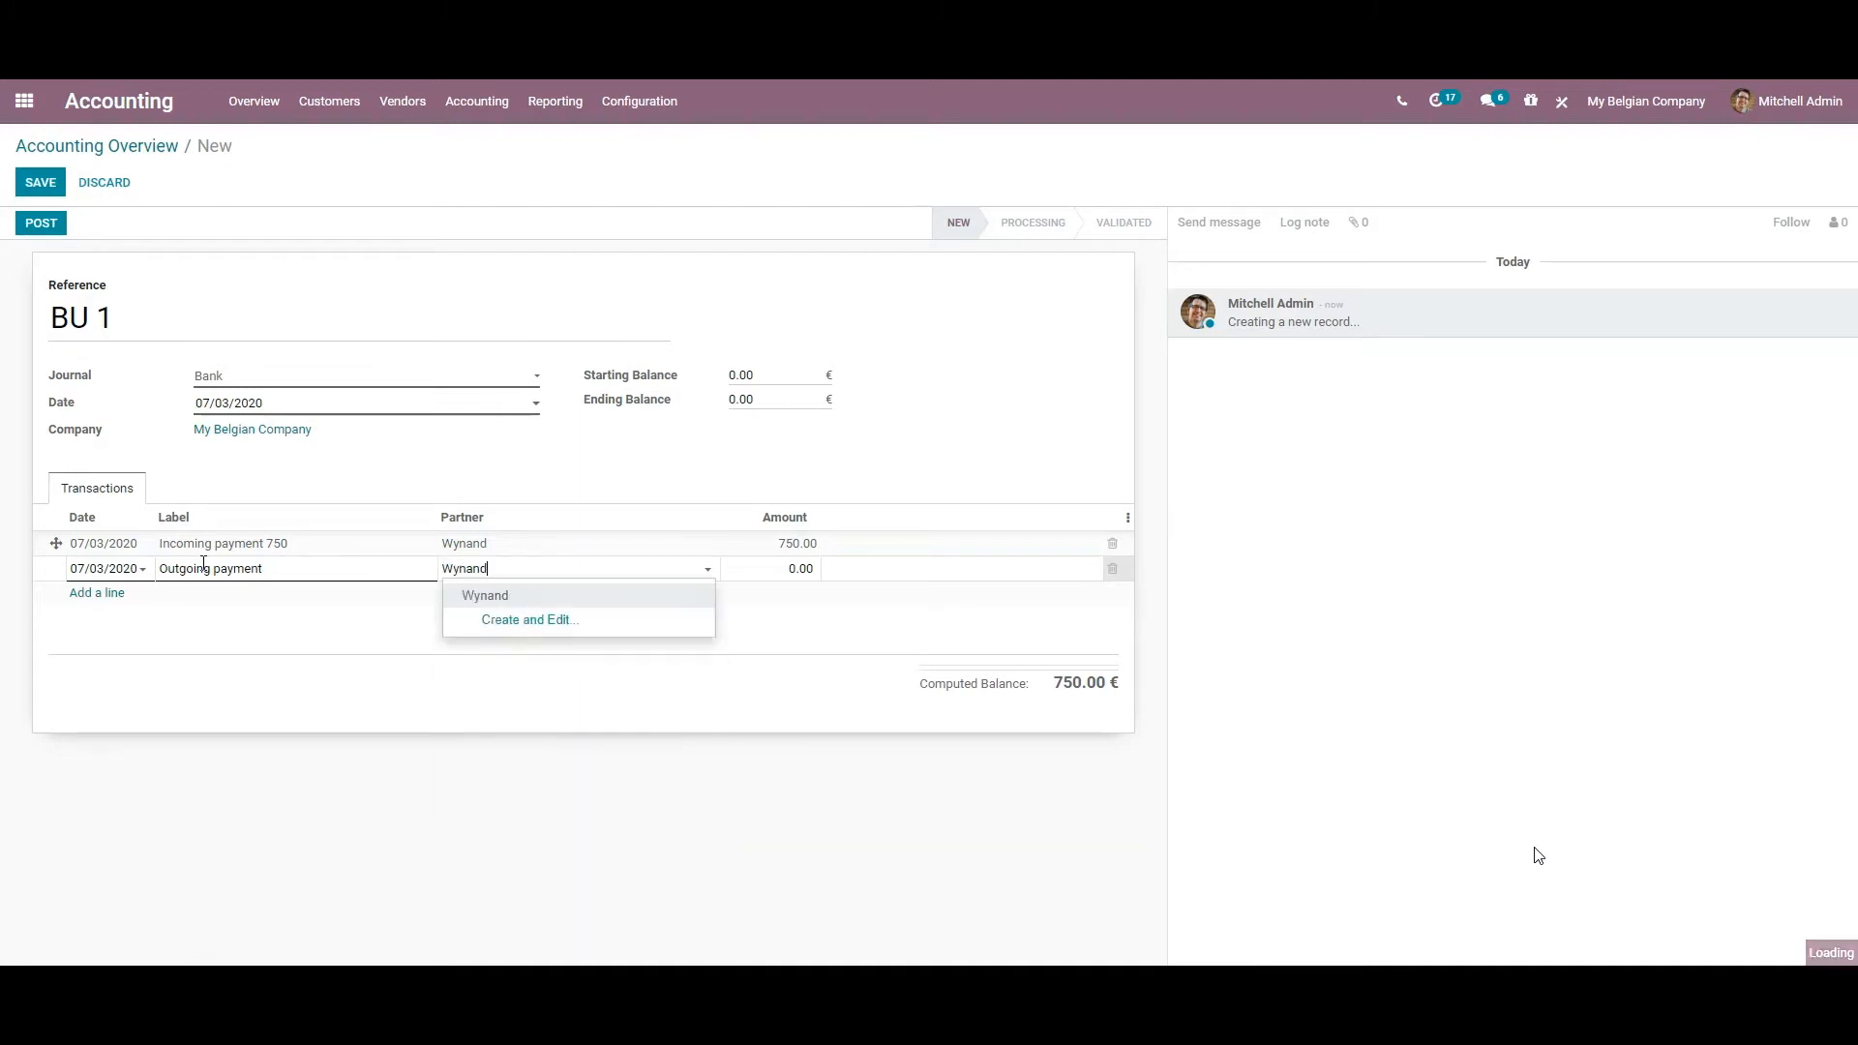
left_click(508, 600)
left_click(766, 569)
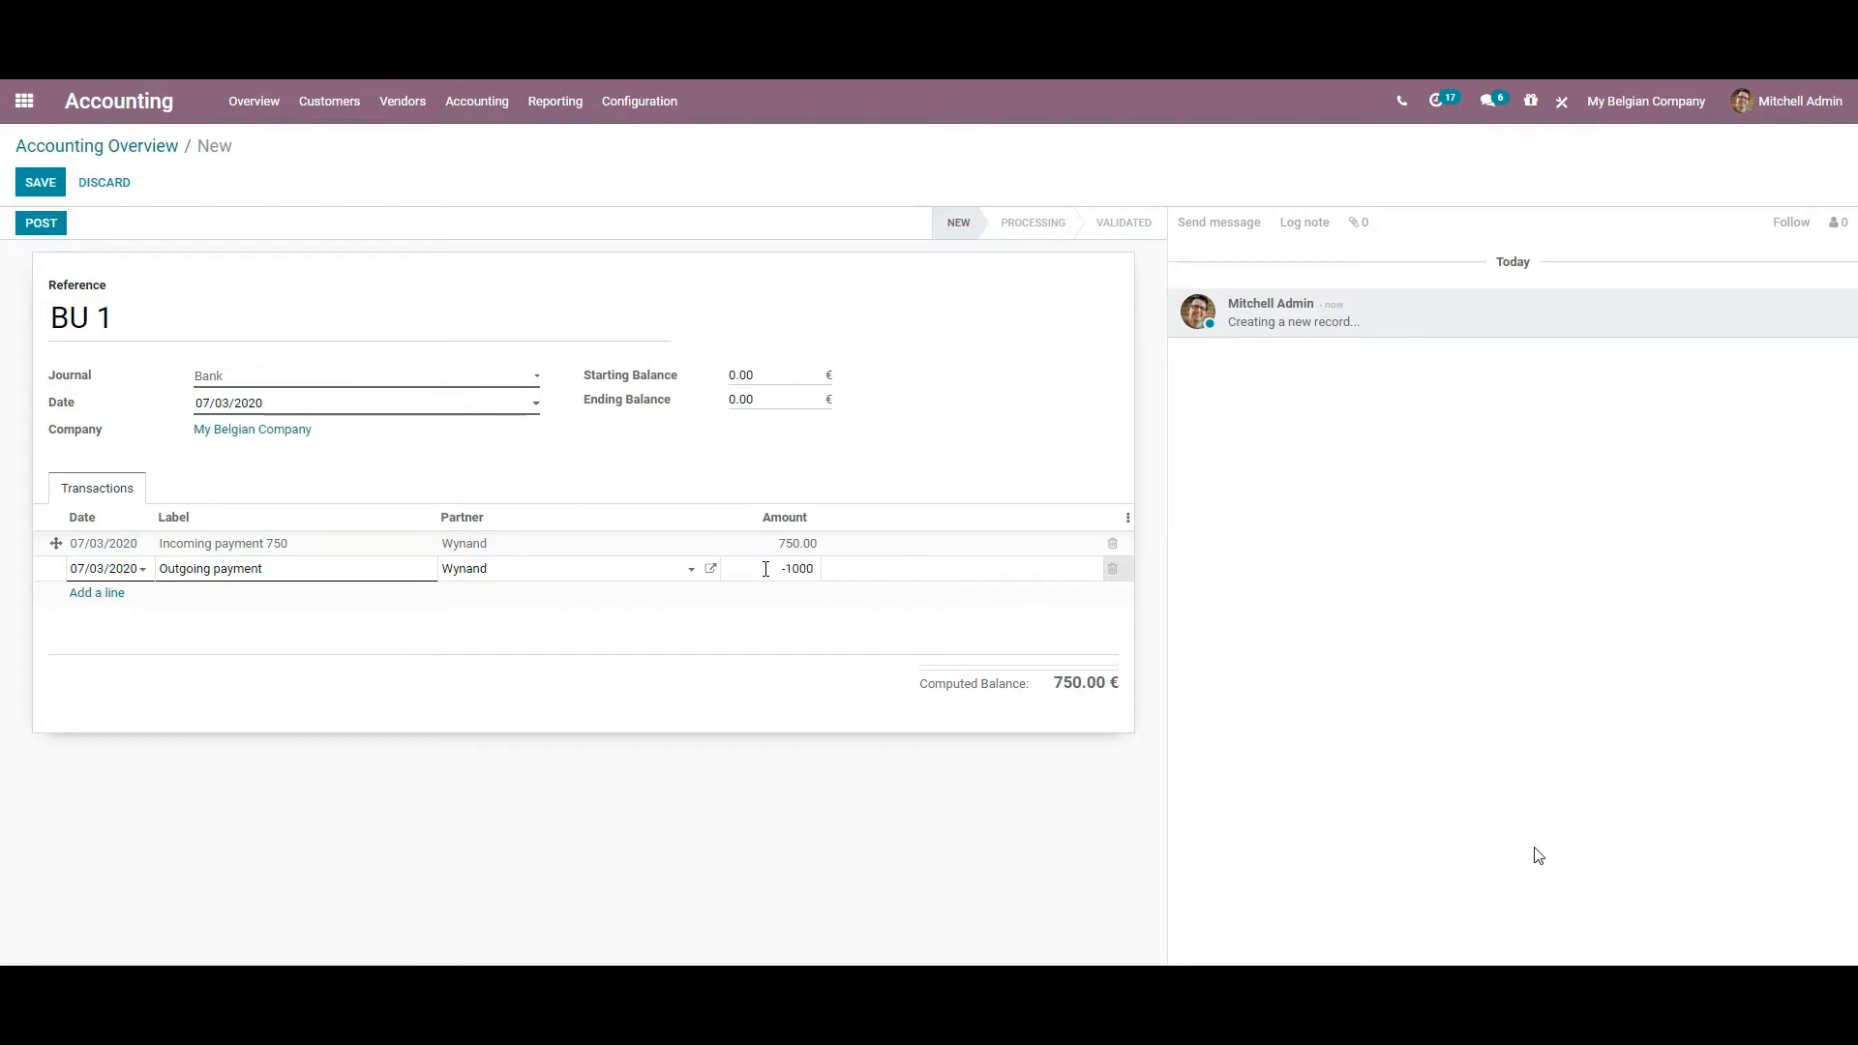
left_click(765, 465)
left_click(43, 224)
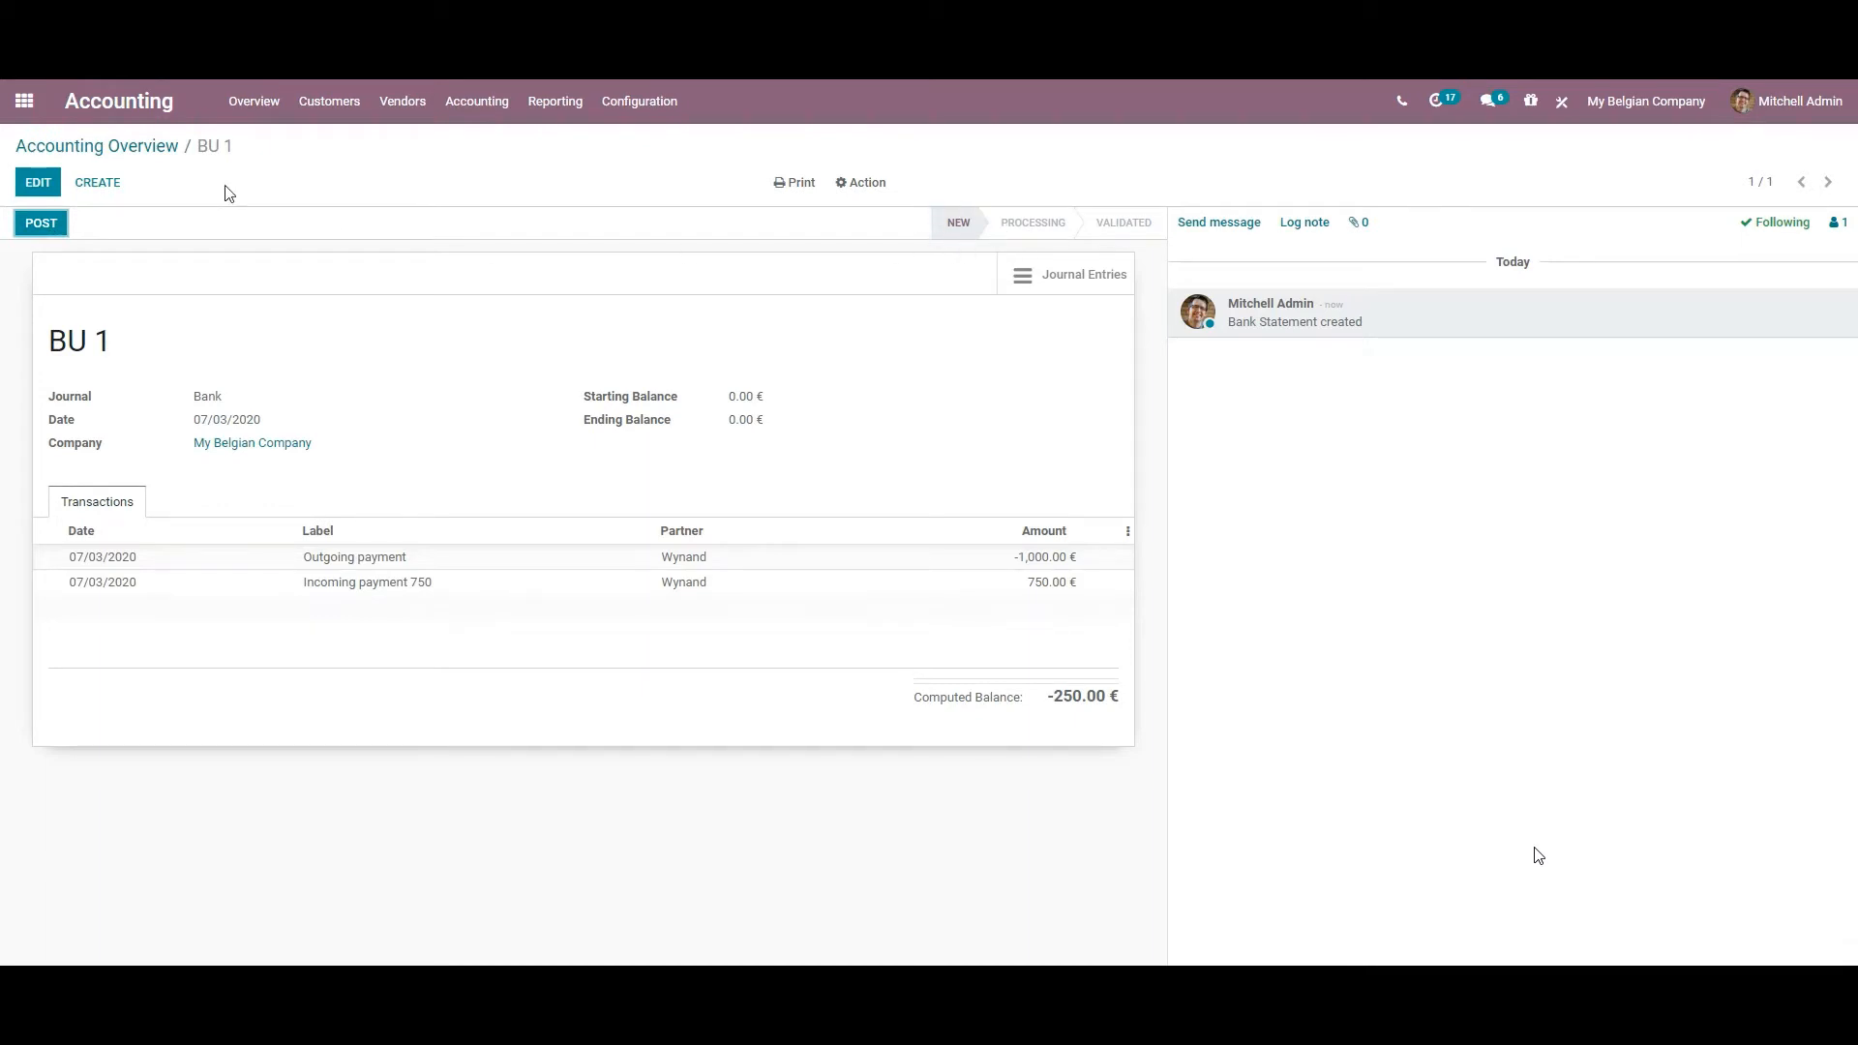
Reopen bank statement BU 1 from the Bank journal and try to post it
left_click(147, 150)
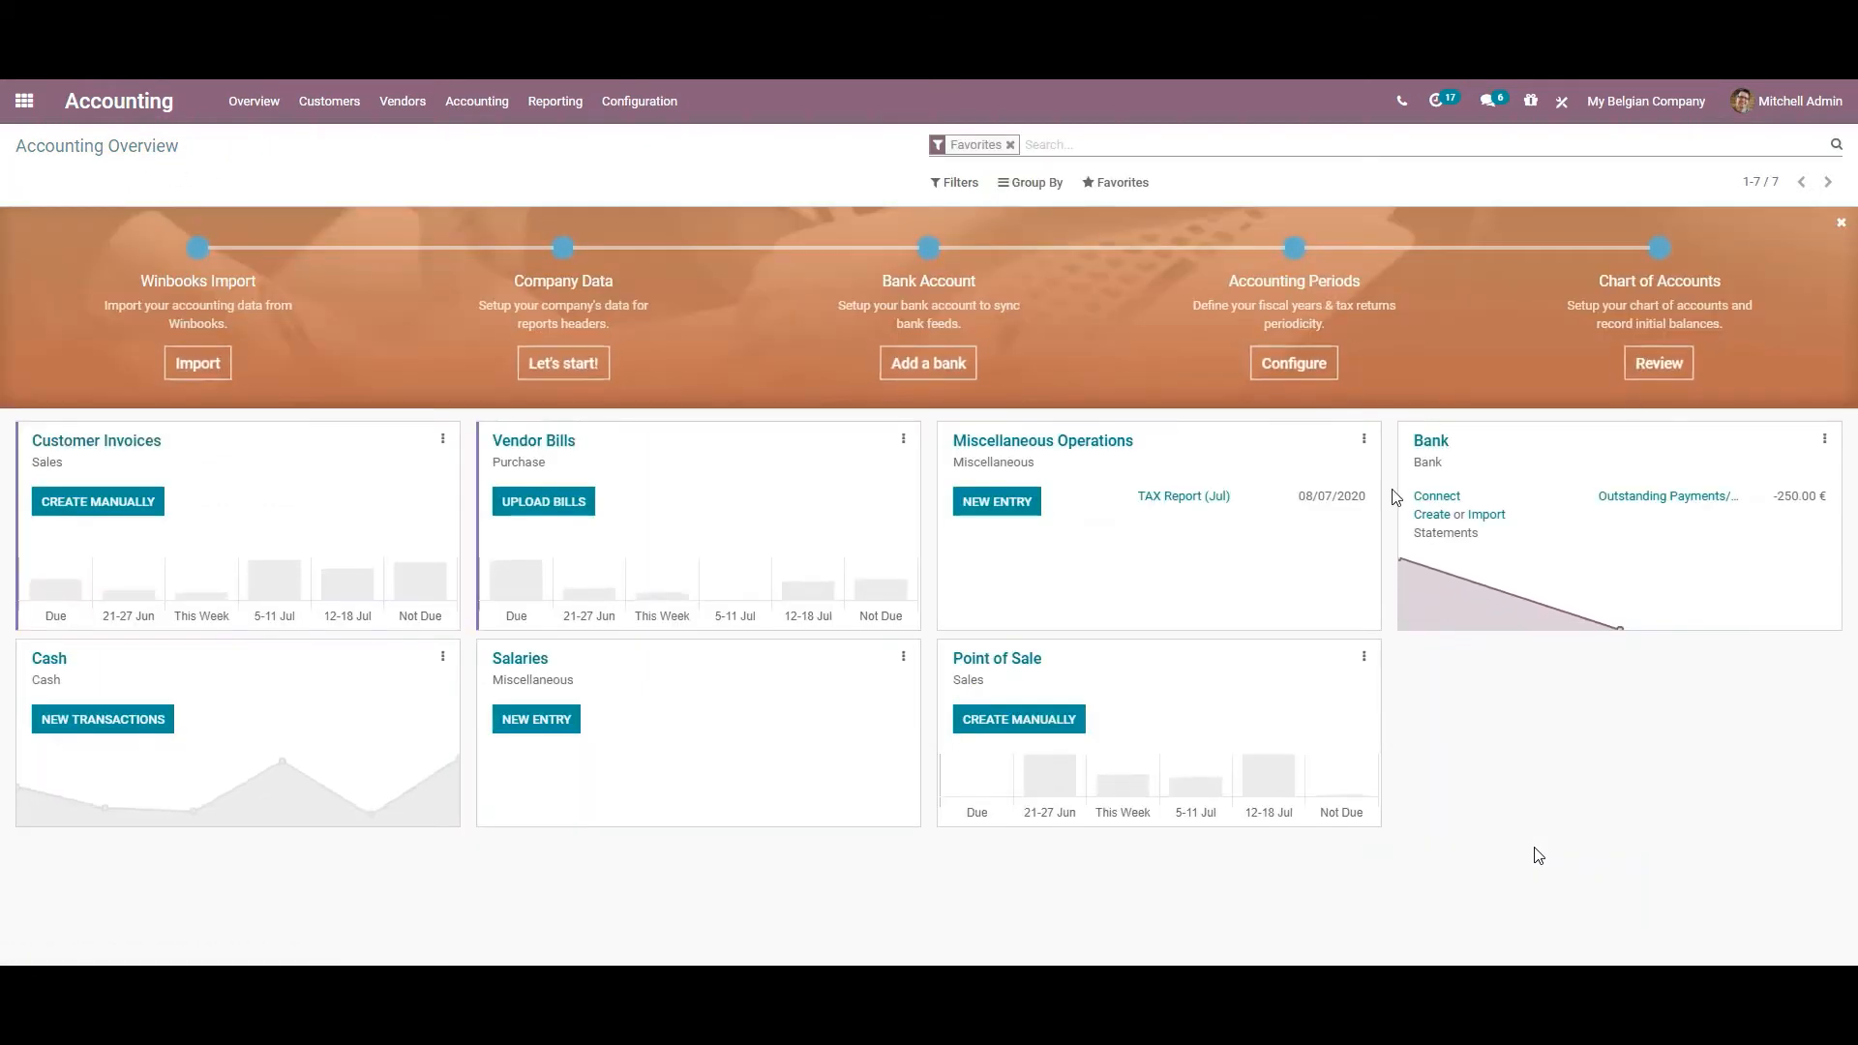
left_click(1433, 441)
left_click(112, 273)
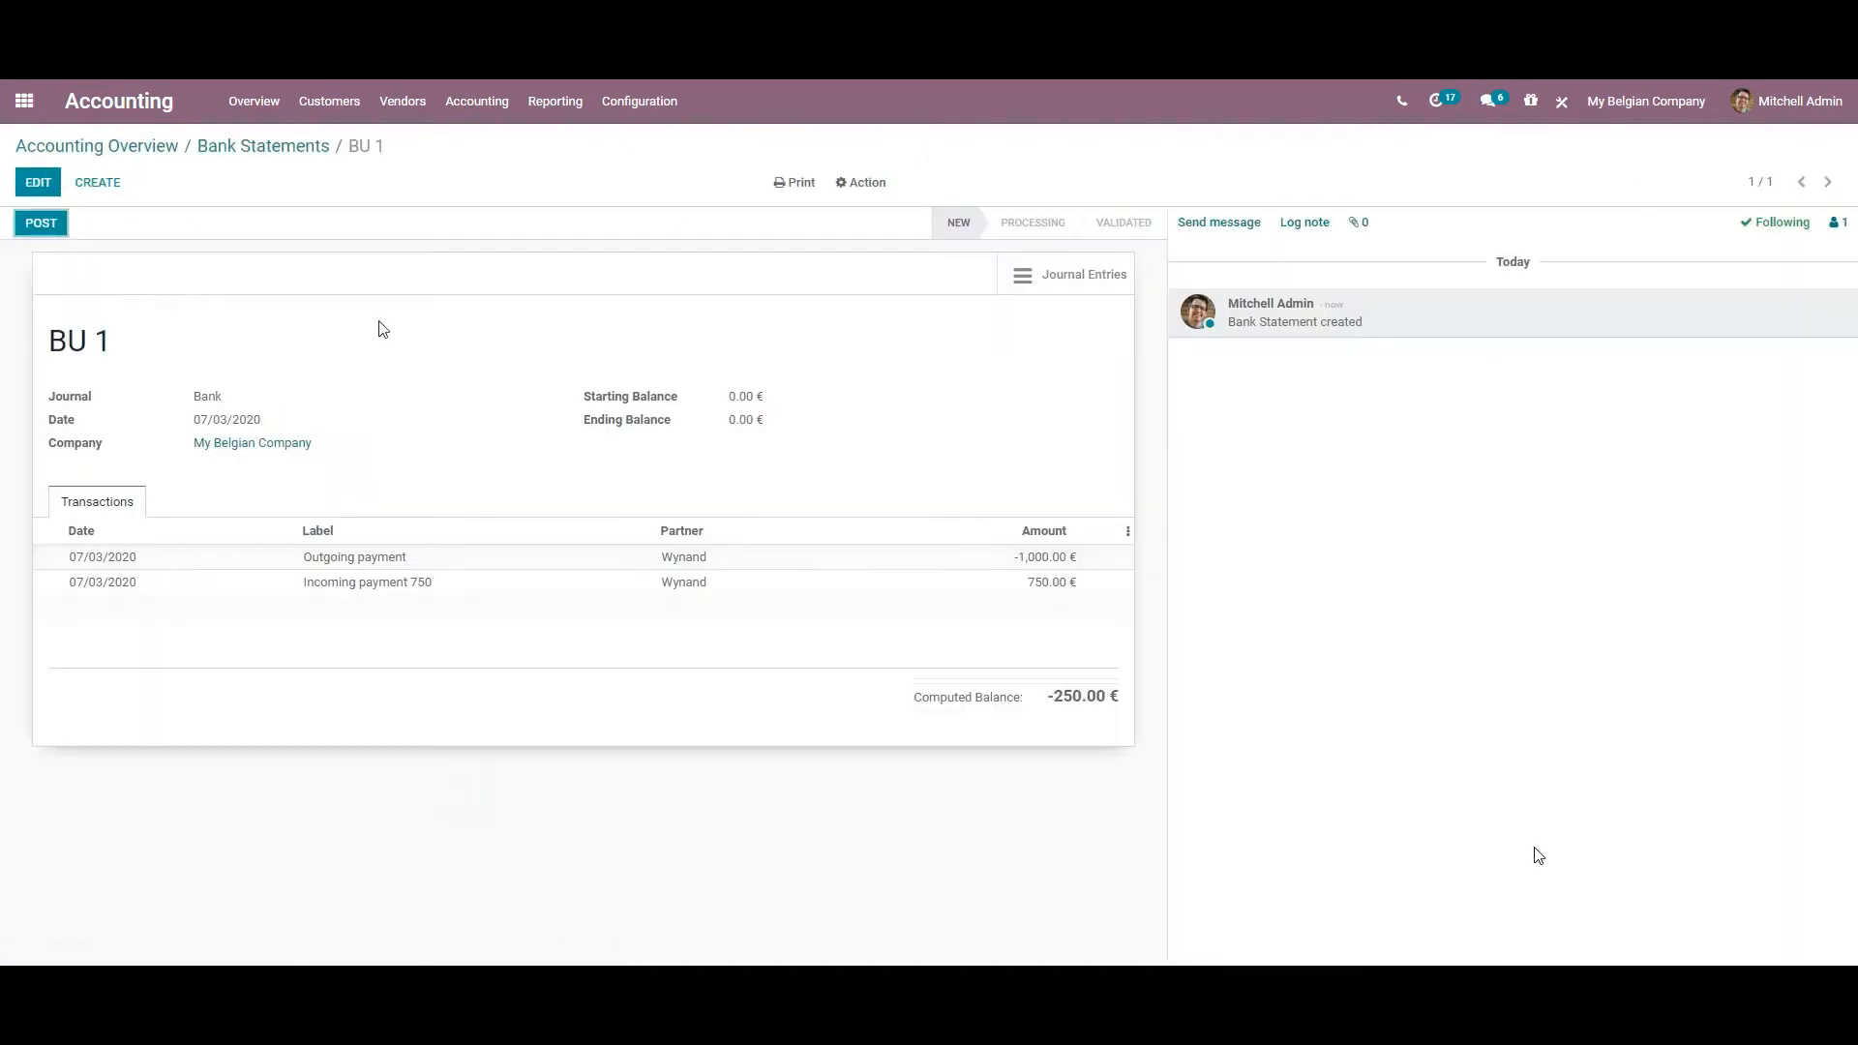
left_click(56, 224)
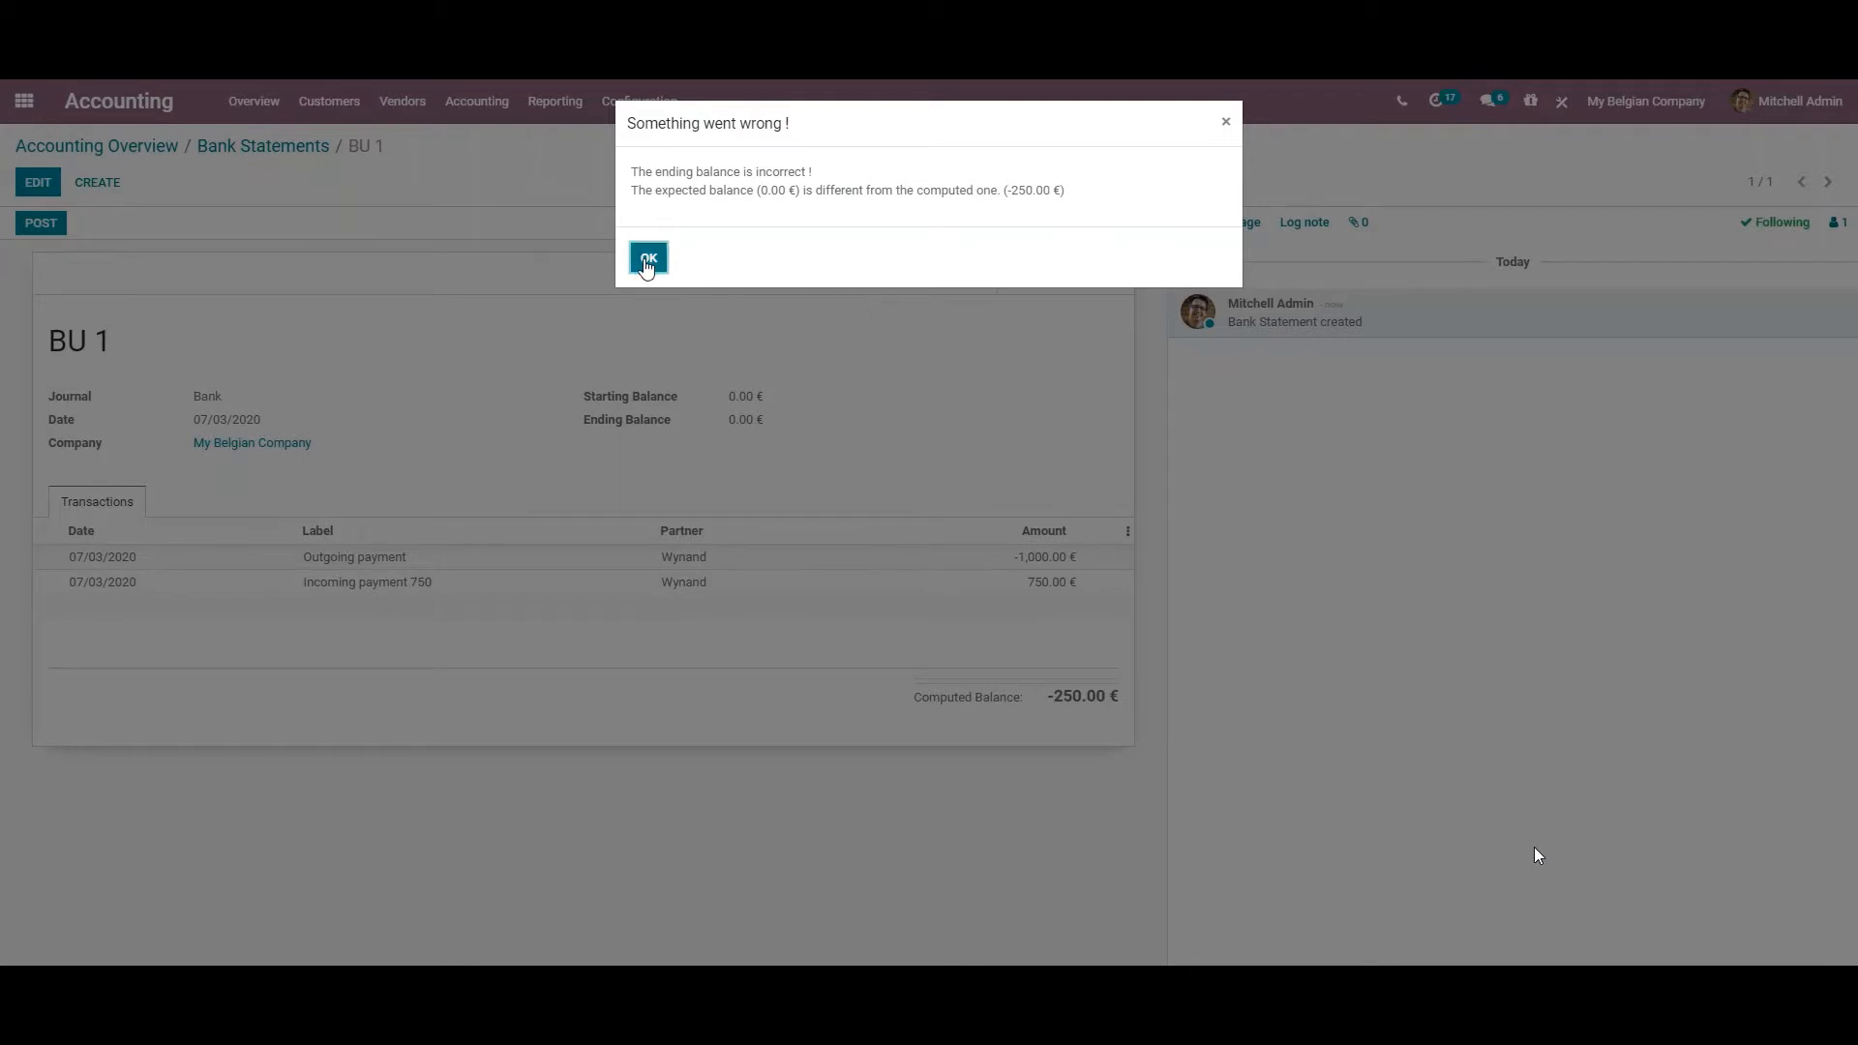
left_click(647, 259)
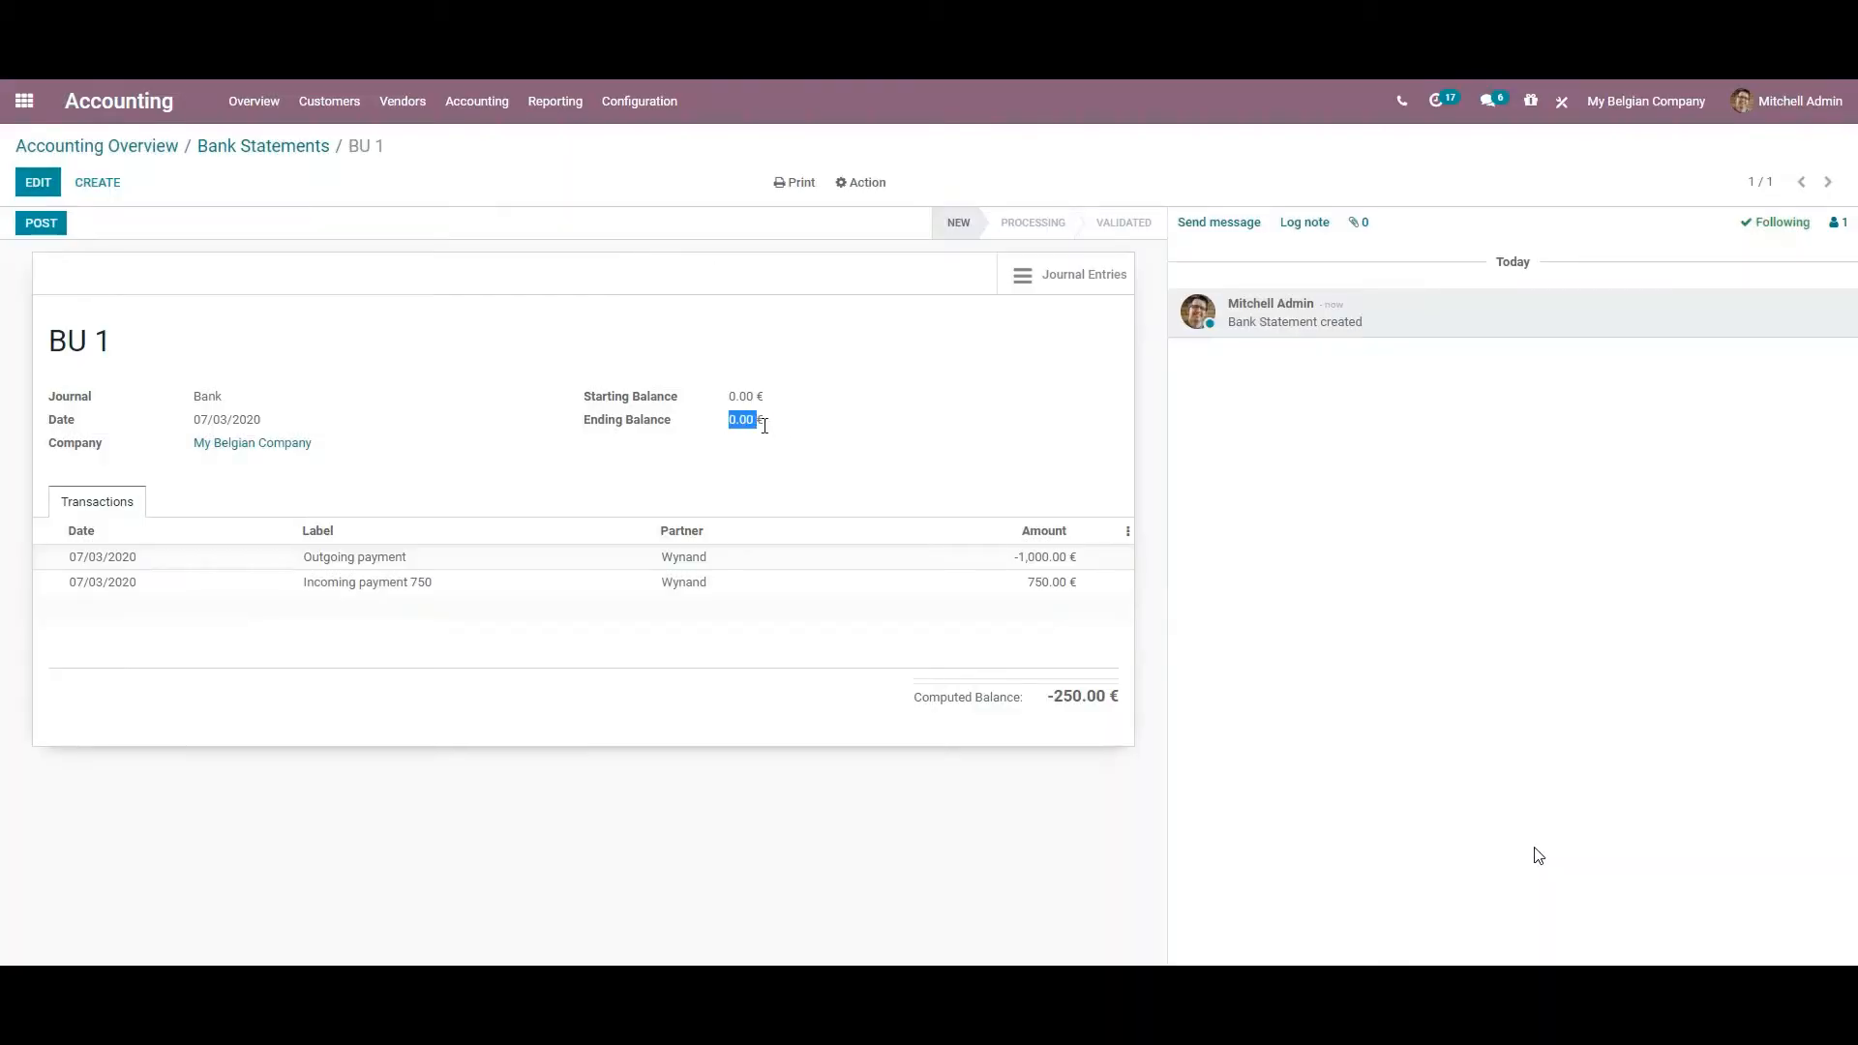
Set the ending balance of bank statement BU 1 to -250 € and post the statement
left_click(52, 192)
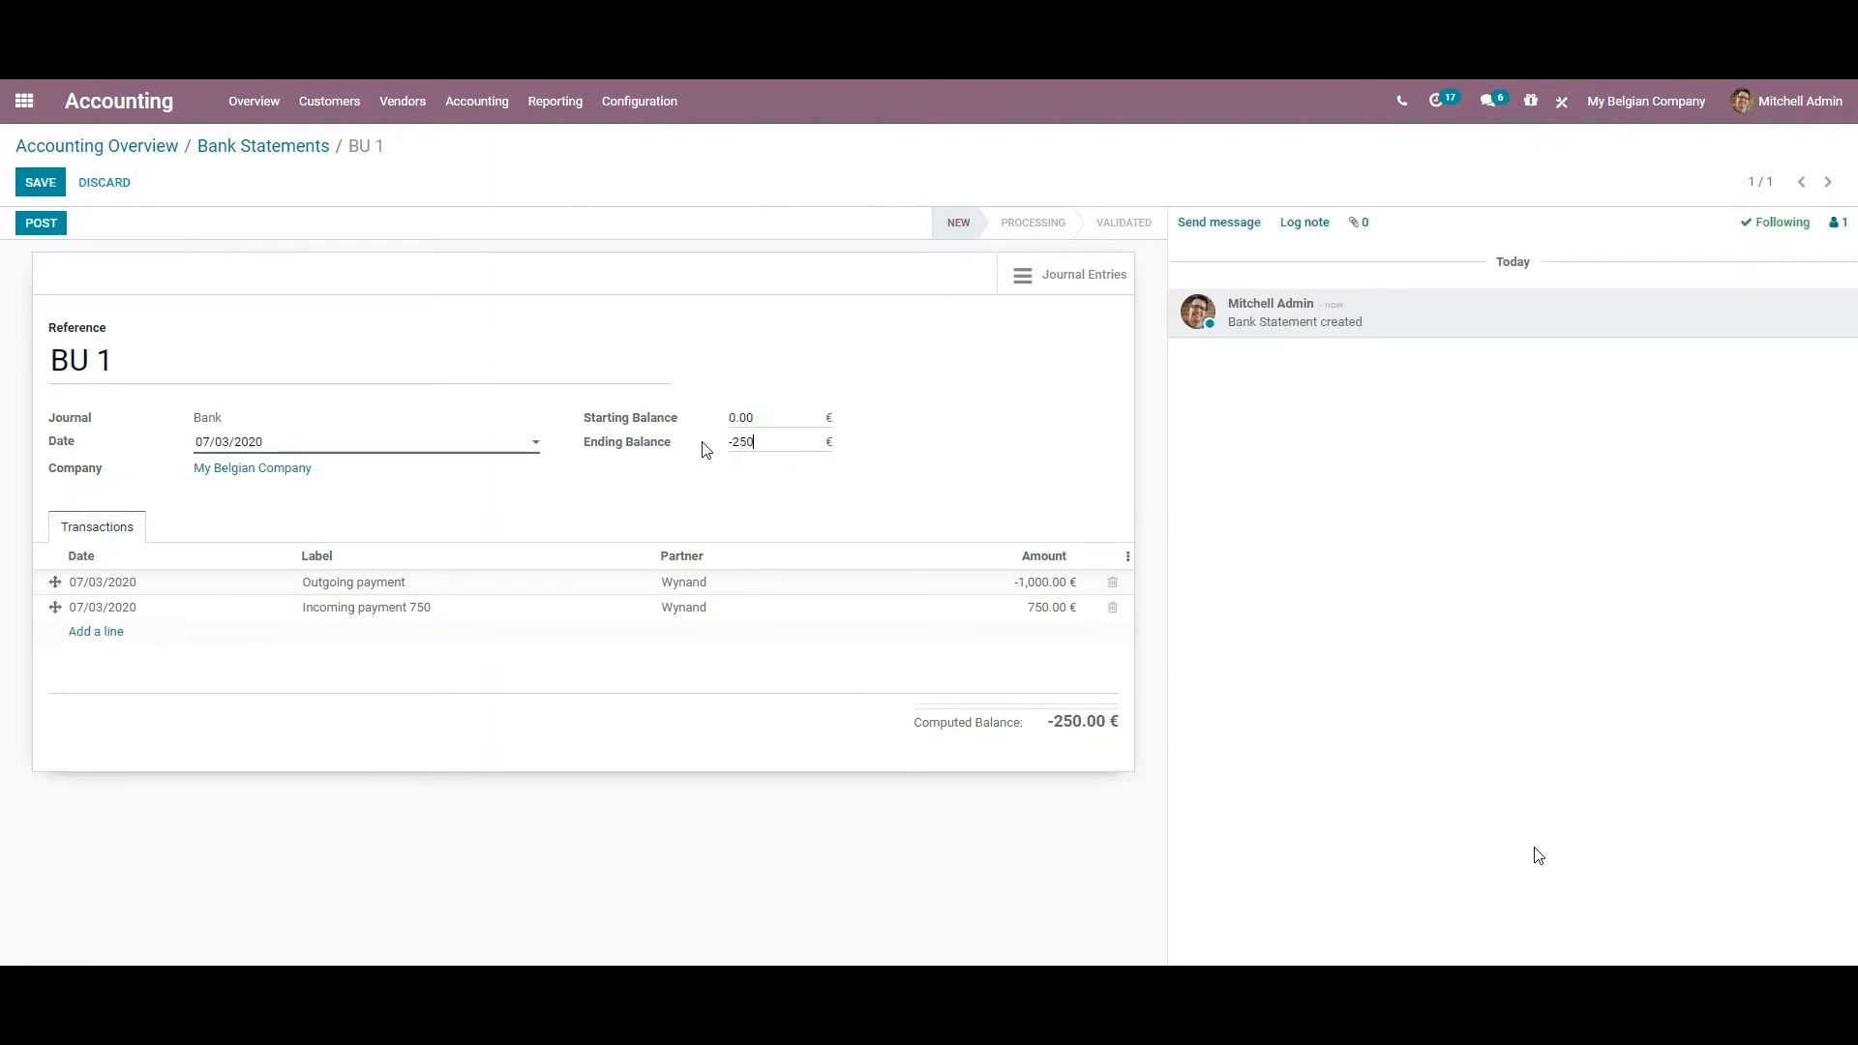
left_click(45, 227)
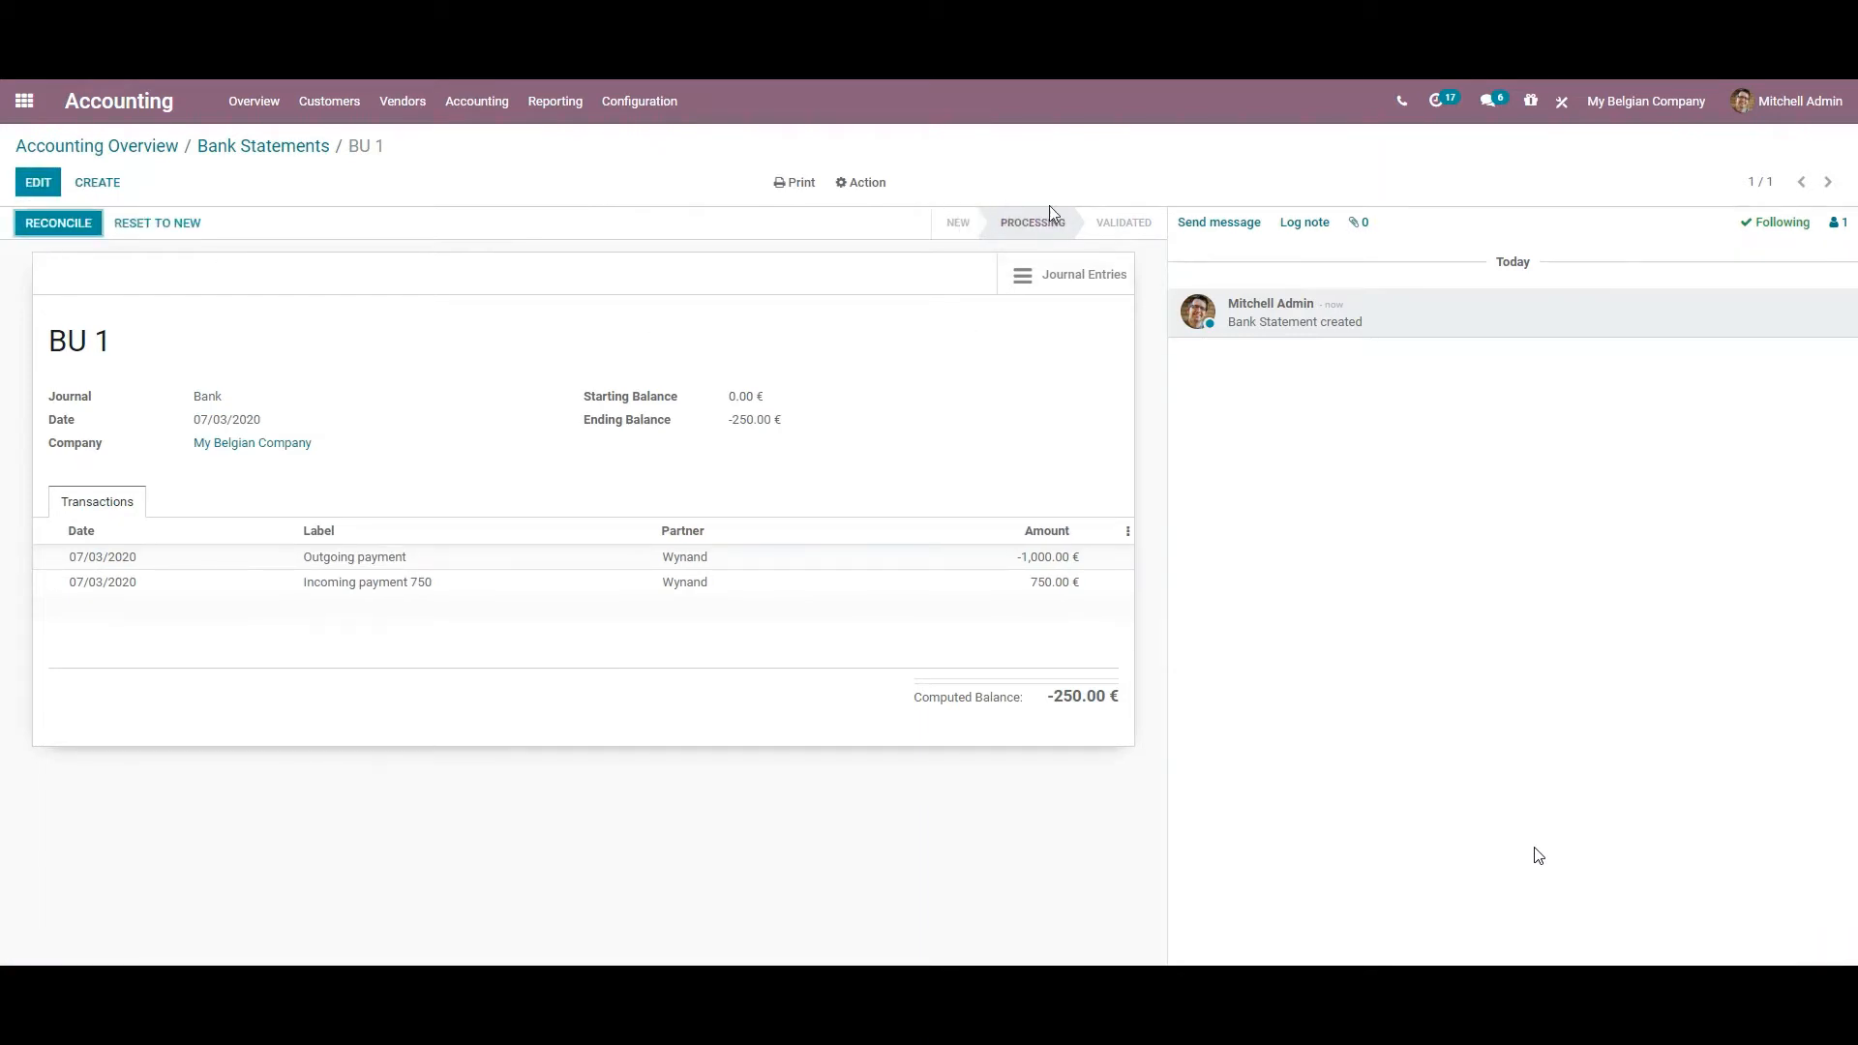
Examine the accounts used in statement BU 1's journal entries BNK1/2020/07/0004 and BNK1/2020/07/0003, and return to the statement
left_click(1085, 278)
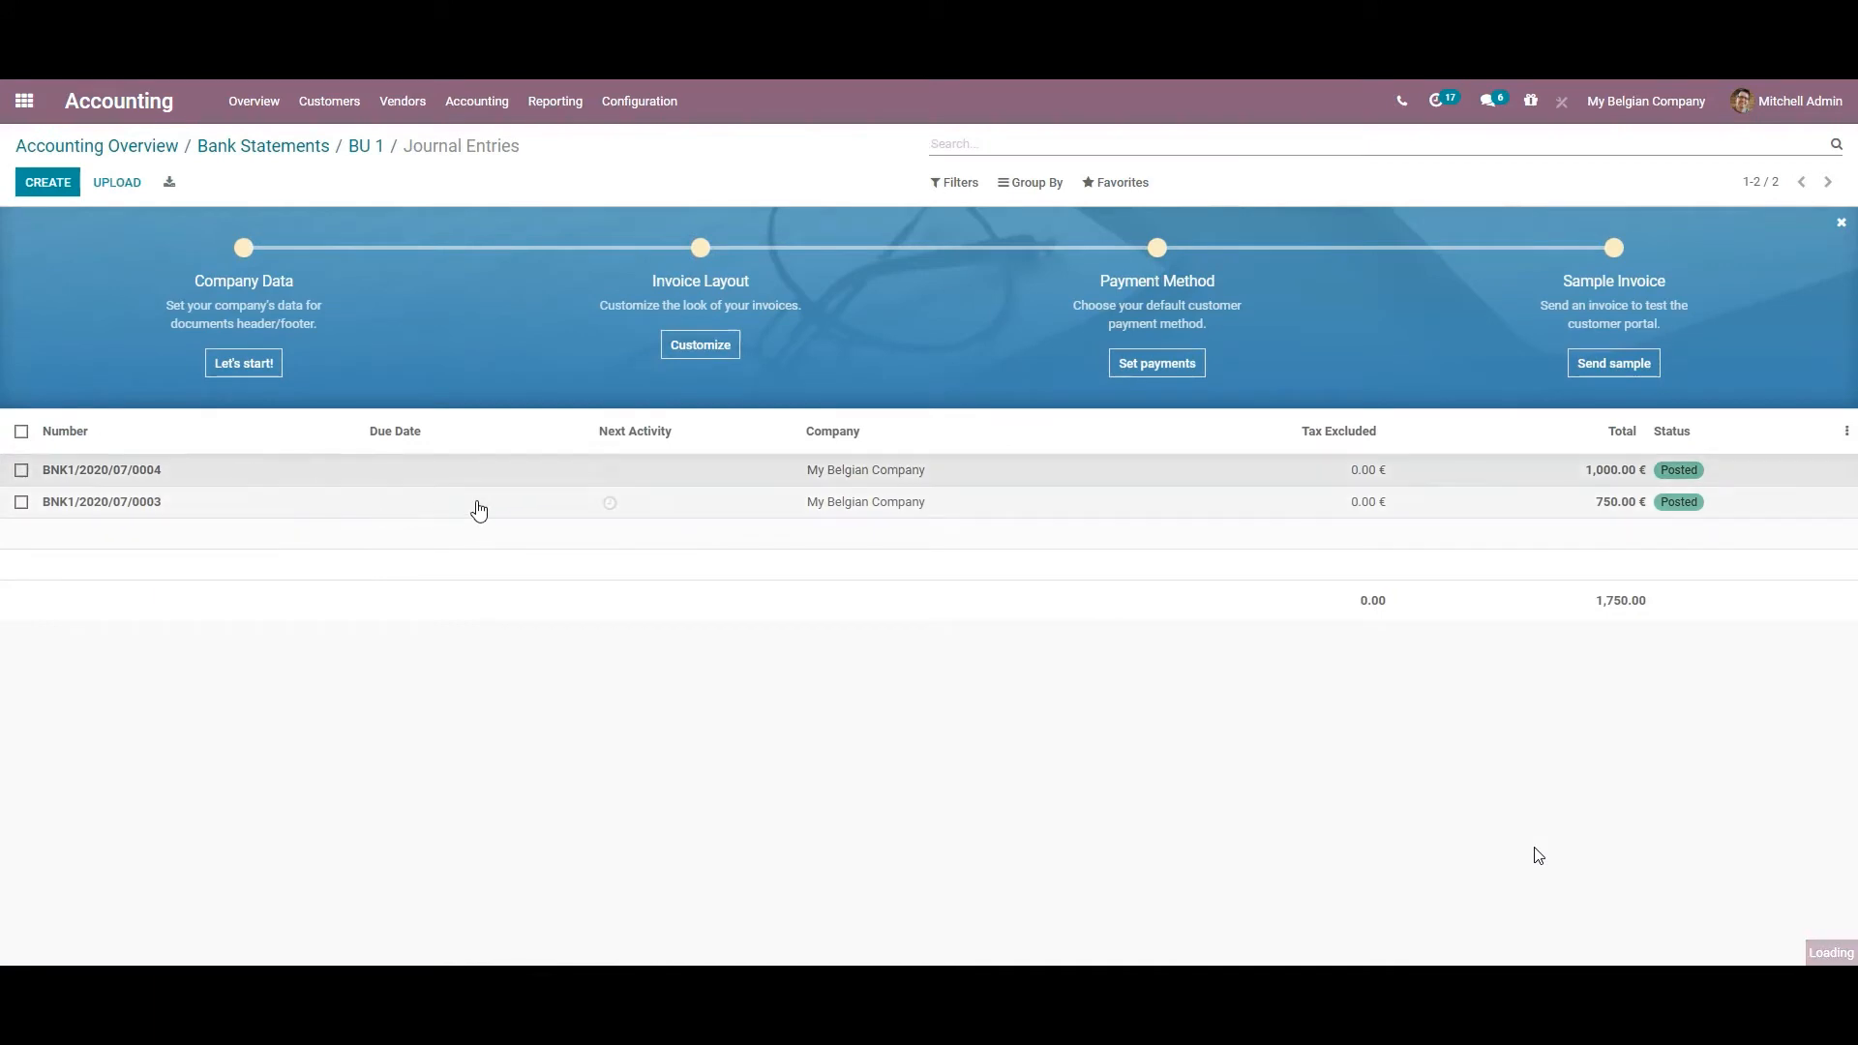
left_click(474, 472)
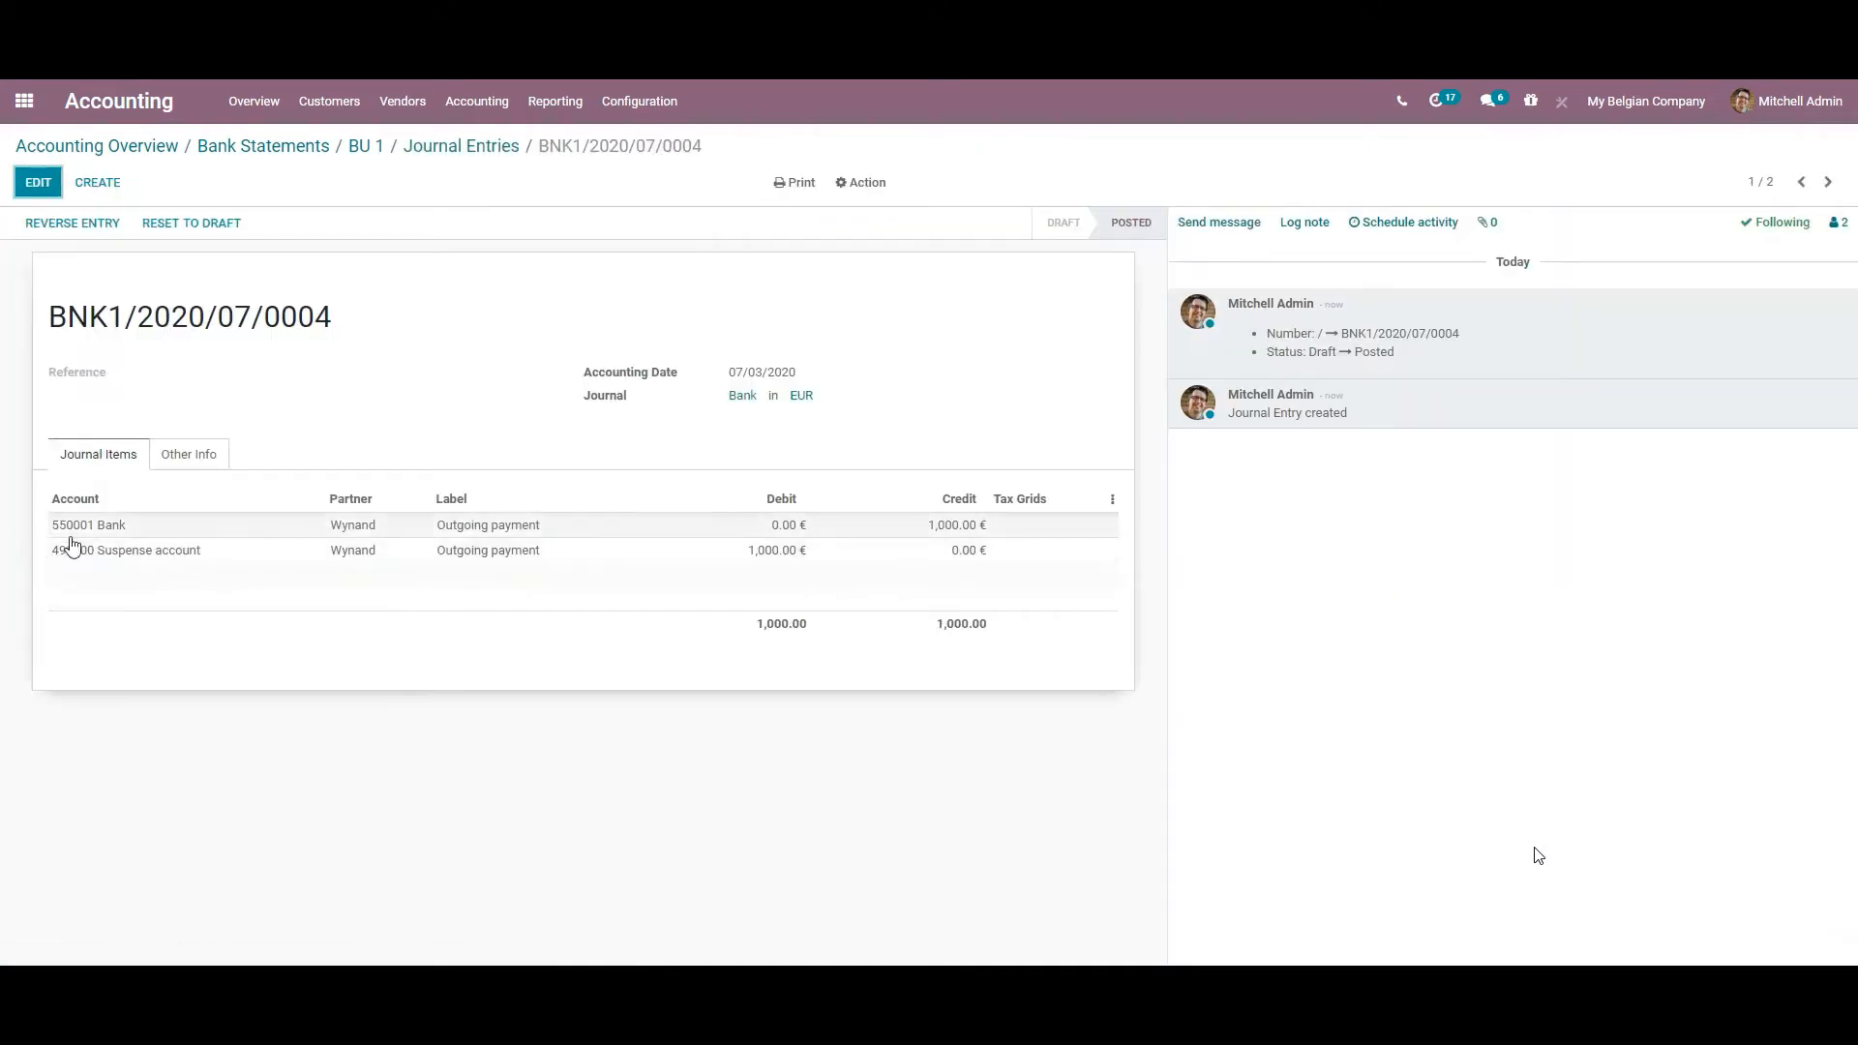
left_click(469, 148)
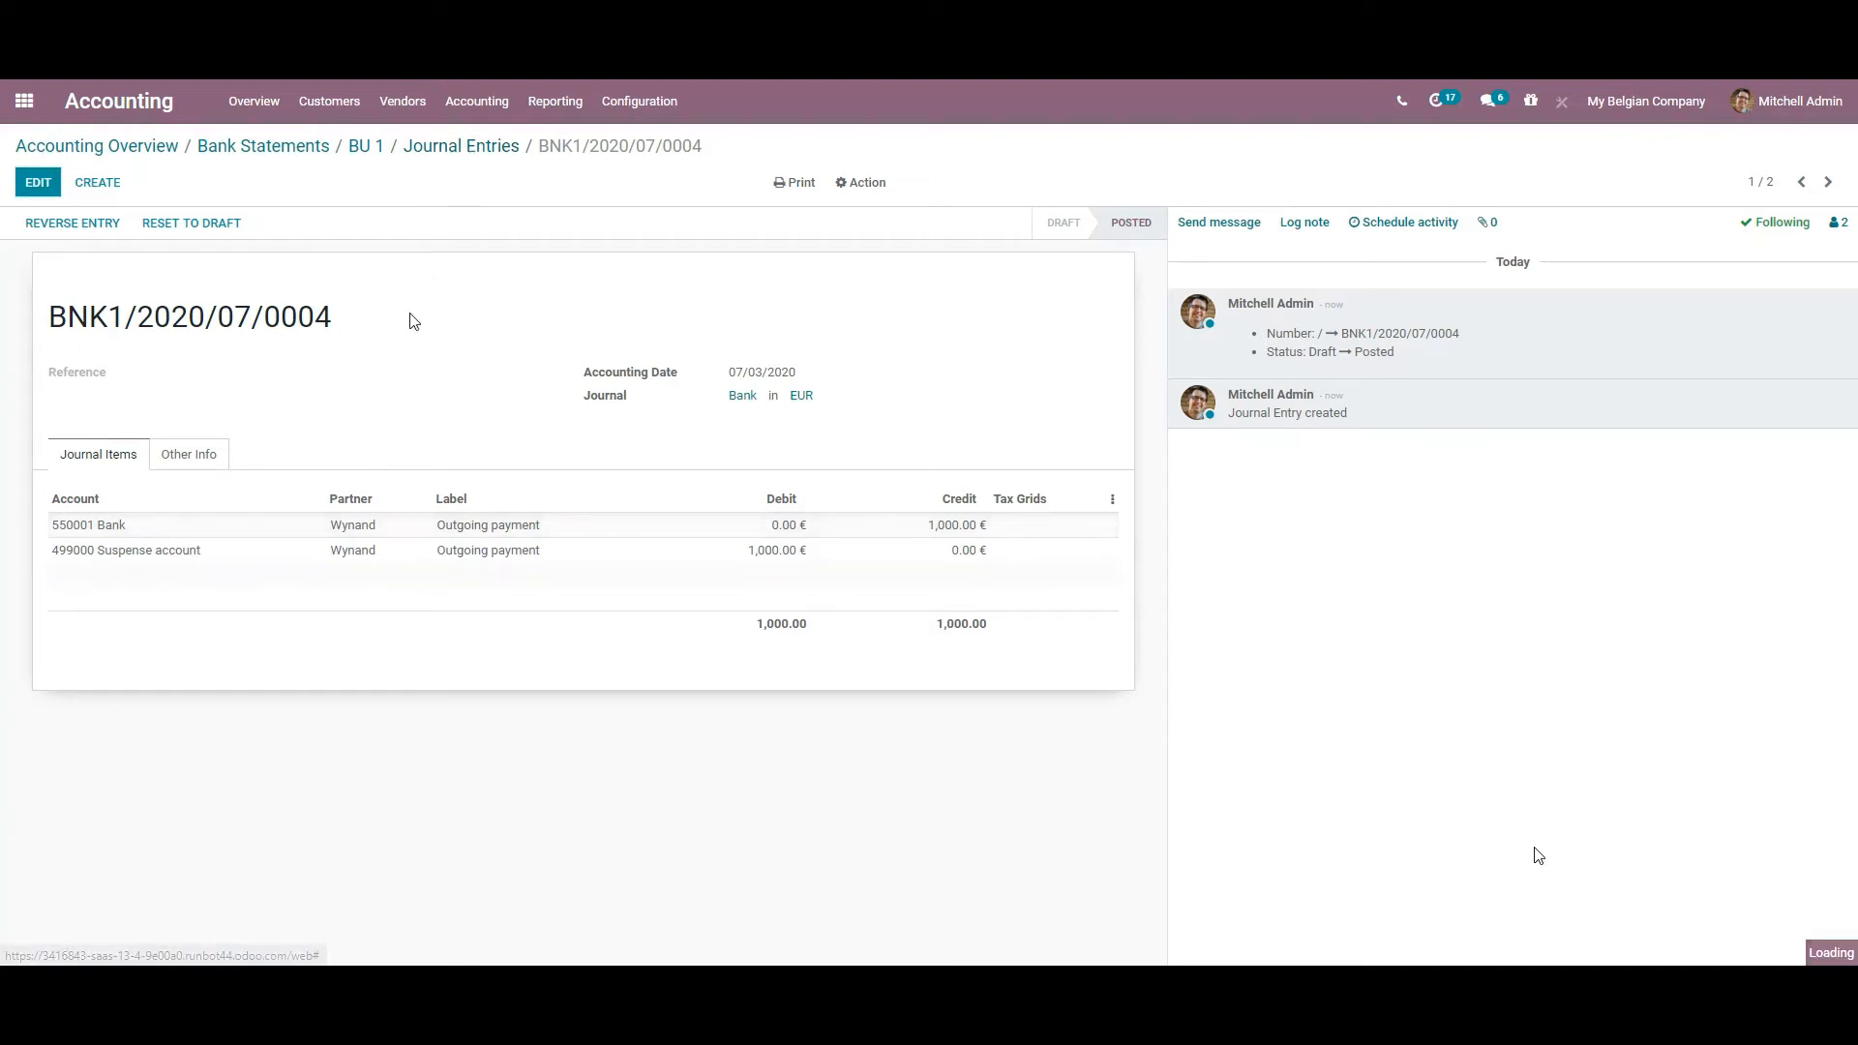
left_click(266, 514)
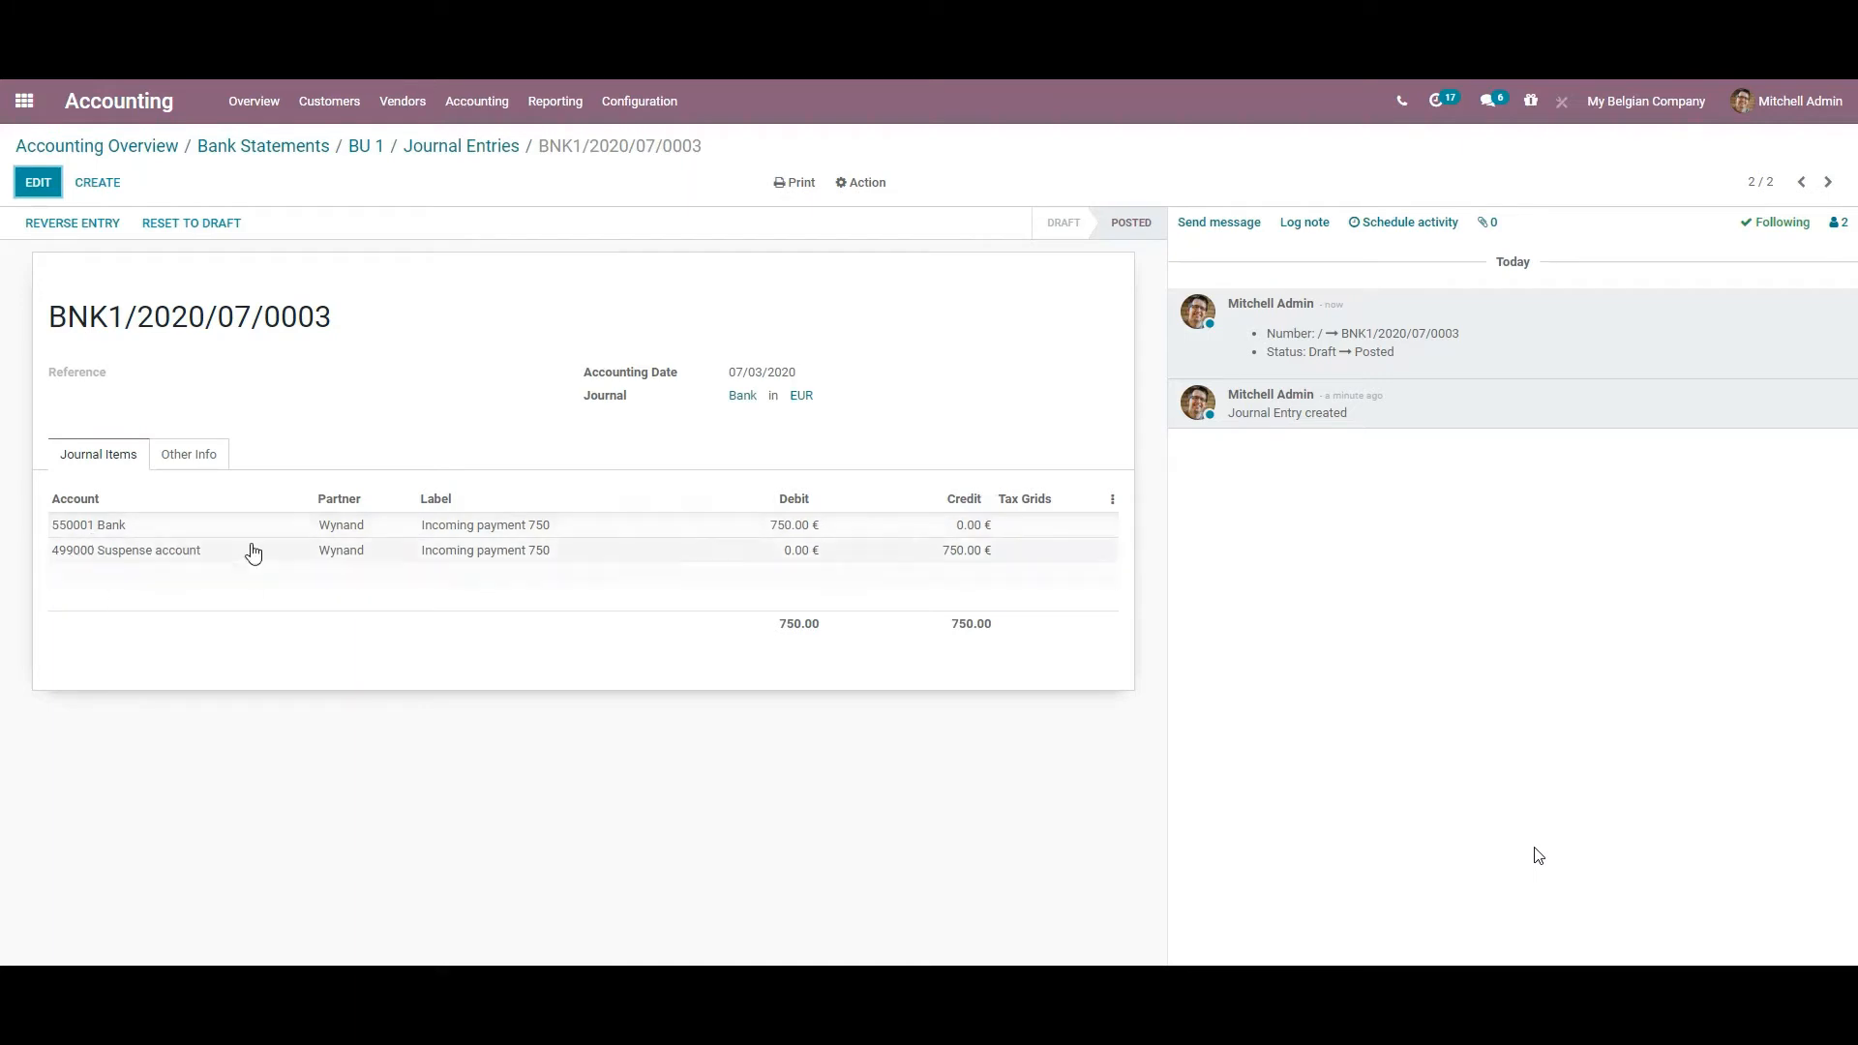
left_click(472, 147)
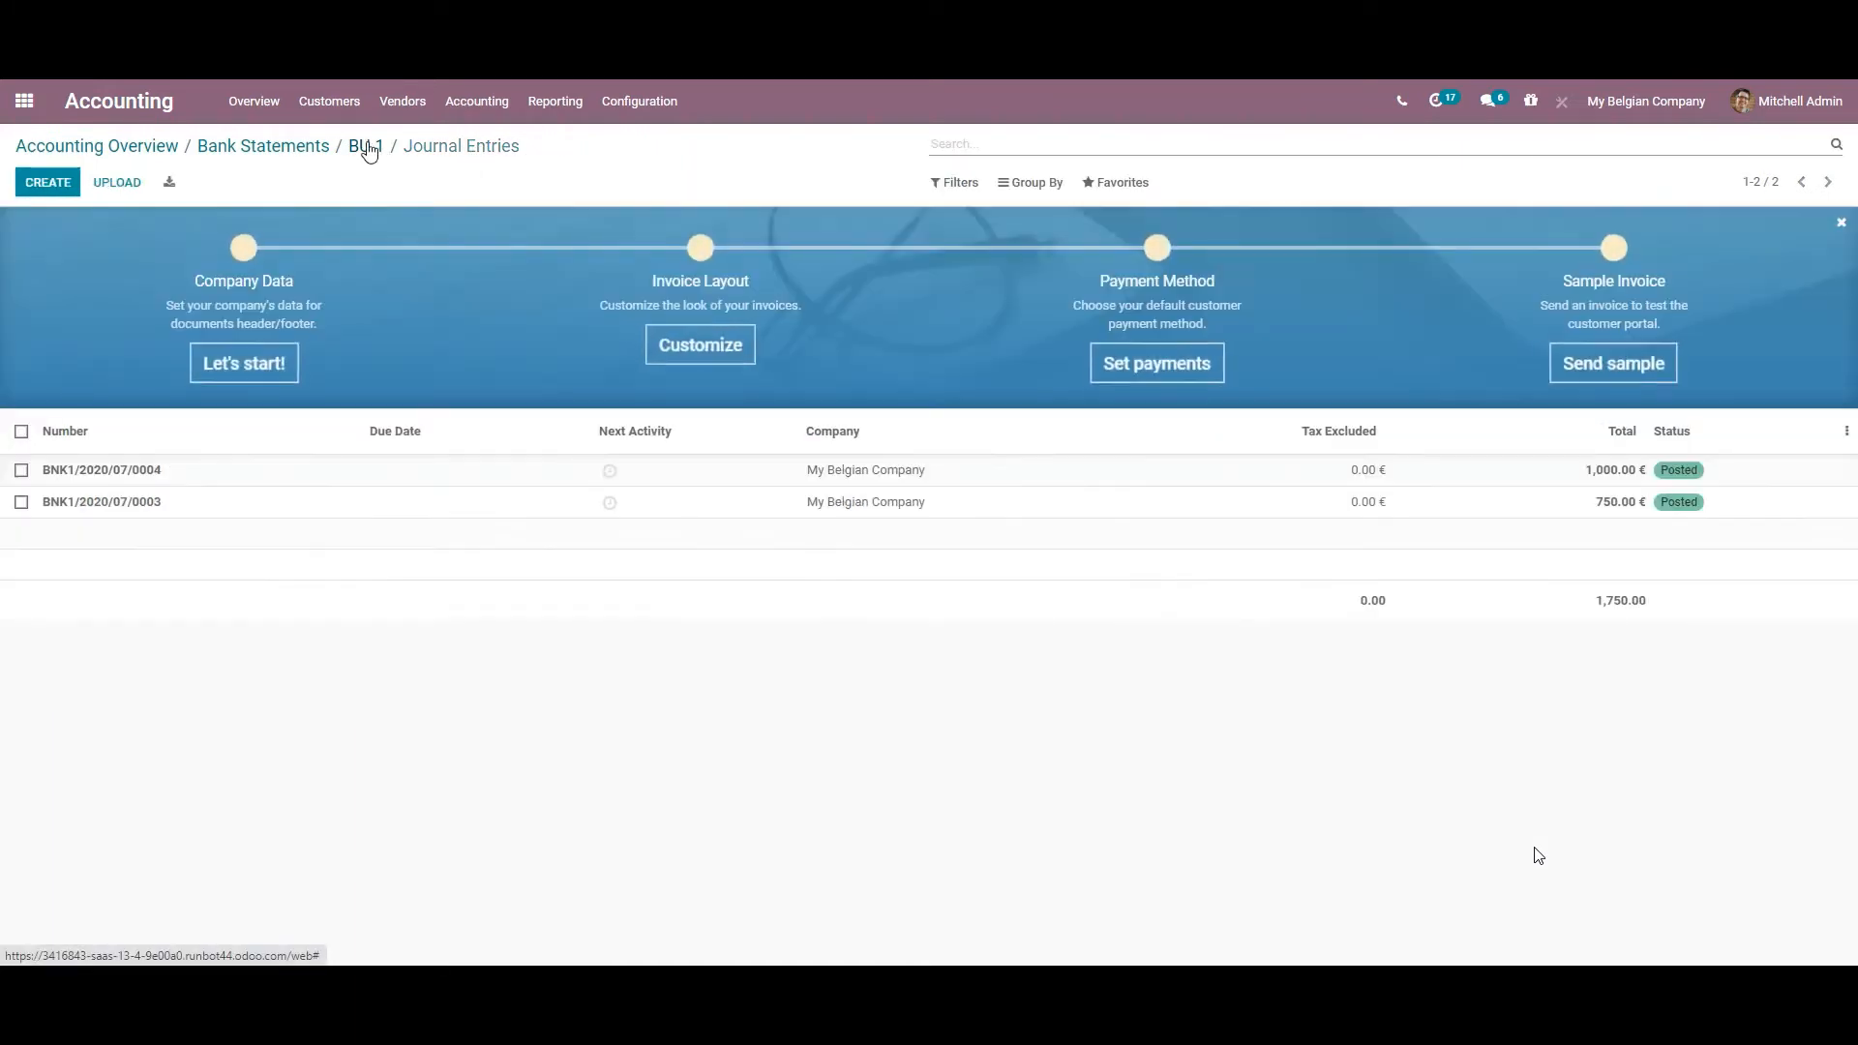
left_click(368, 147)
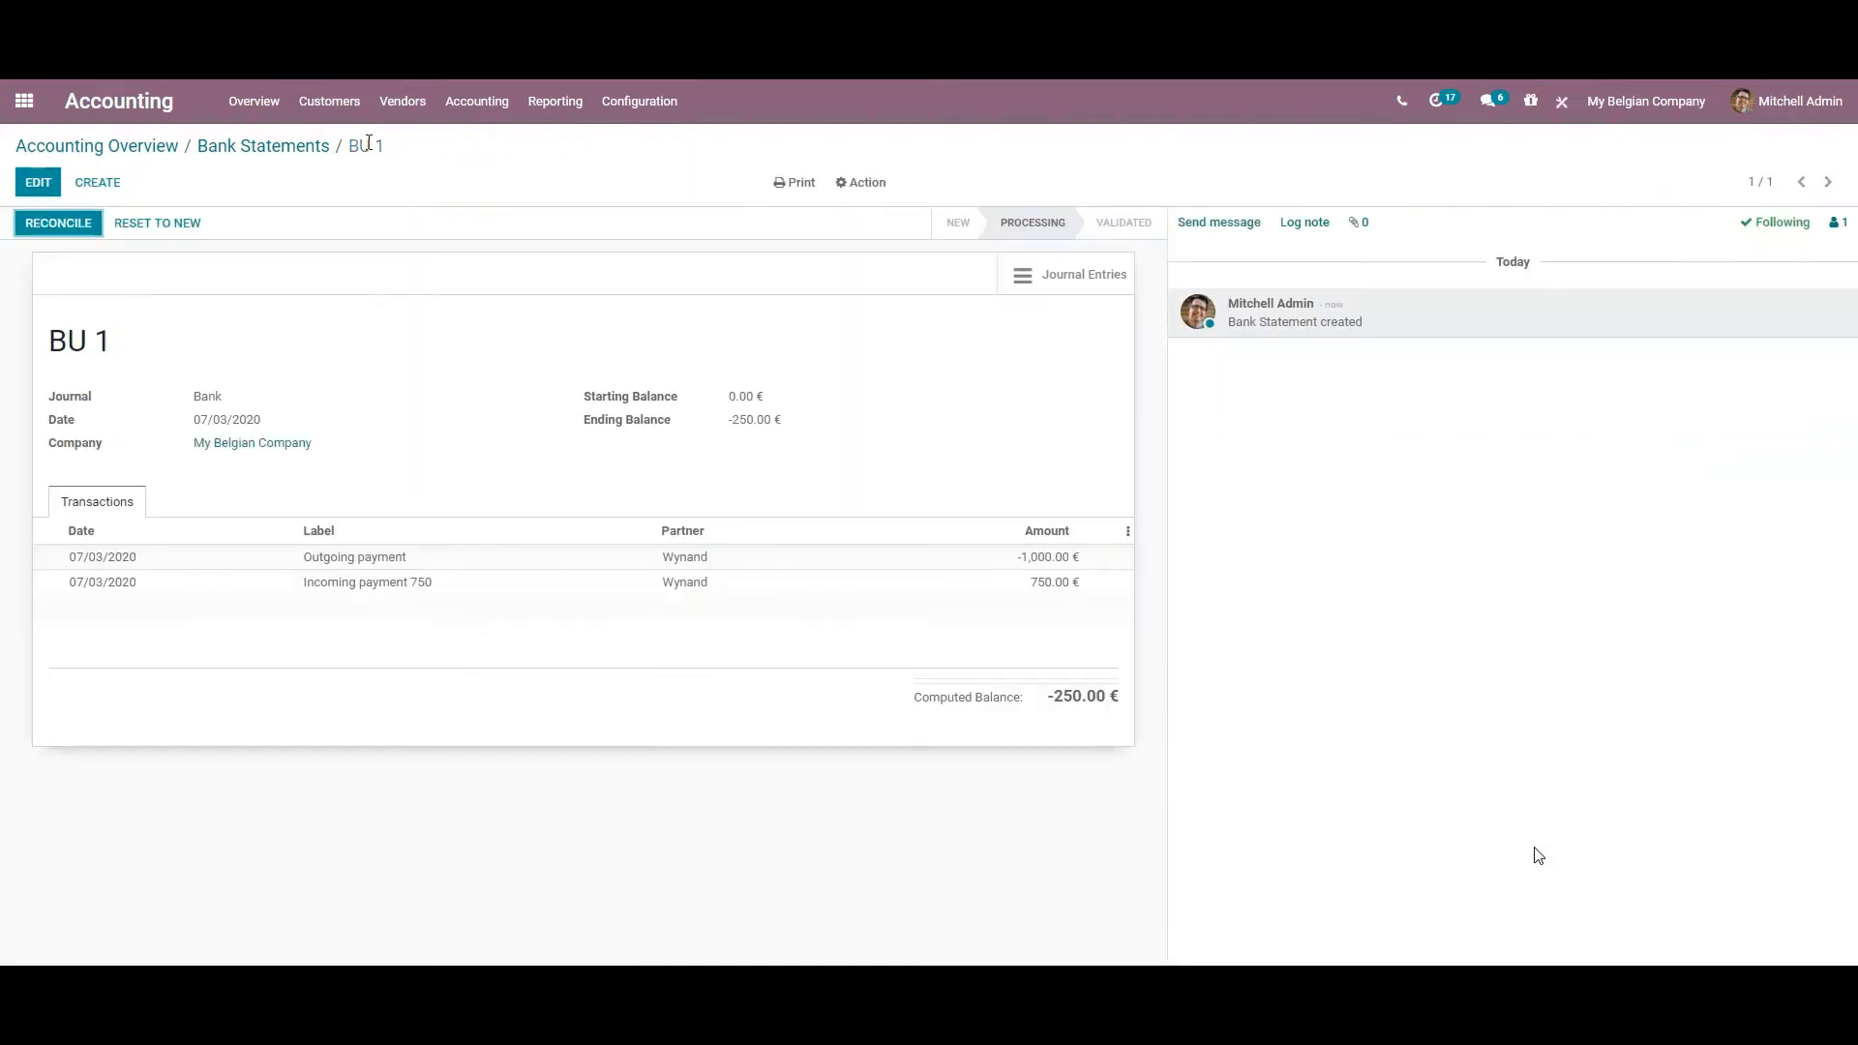
Reconcile bank statement BU 1 by validating the proposed matches for the outgoing and incoming payments
left_click(71, 224)
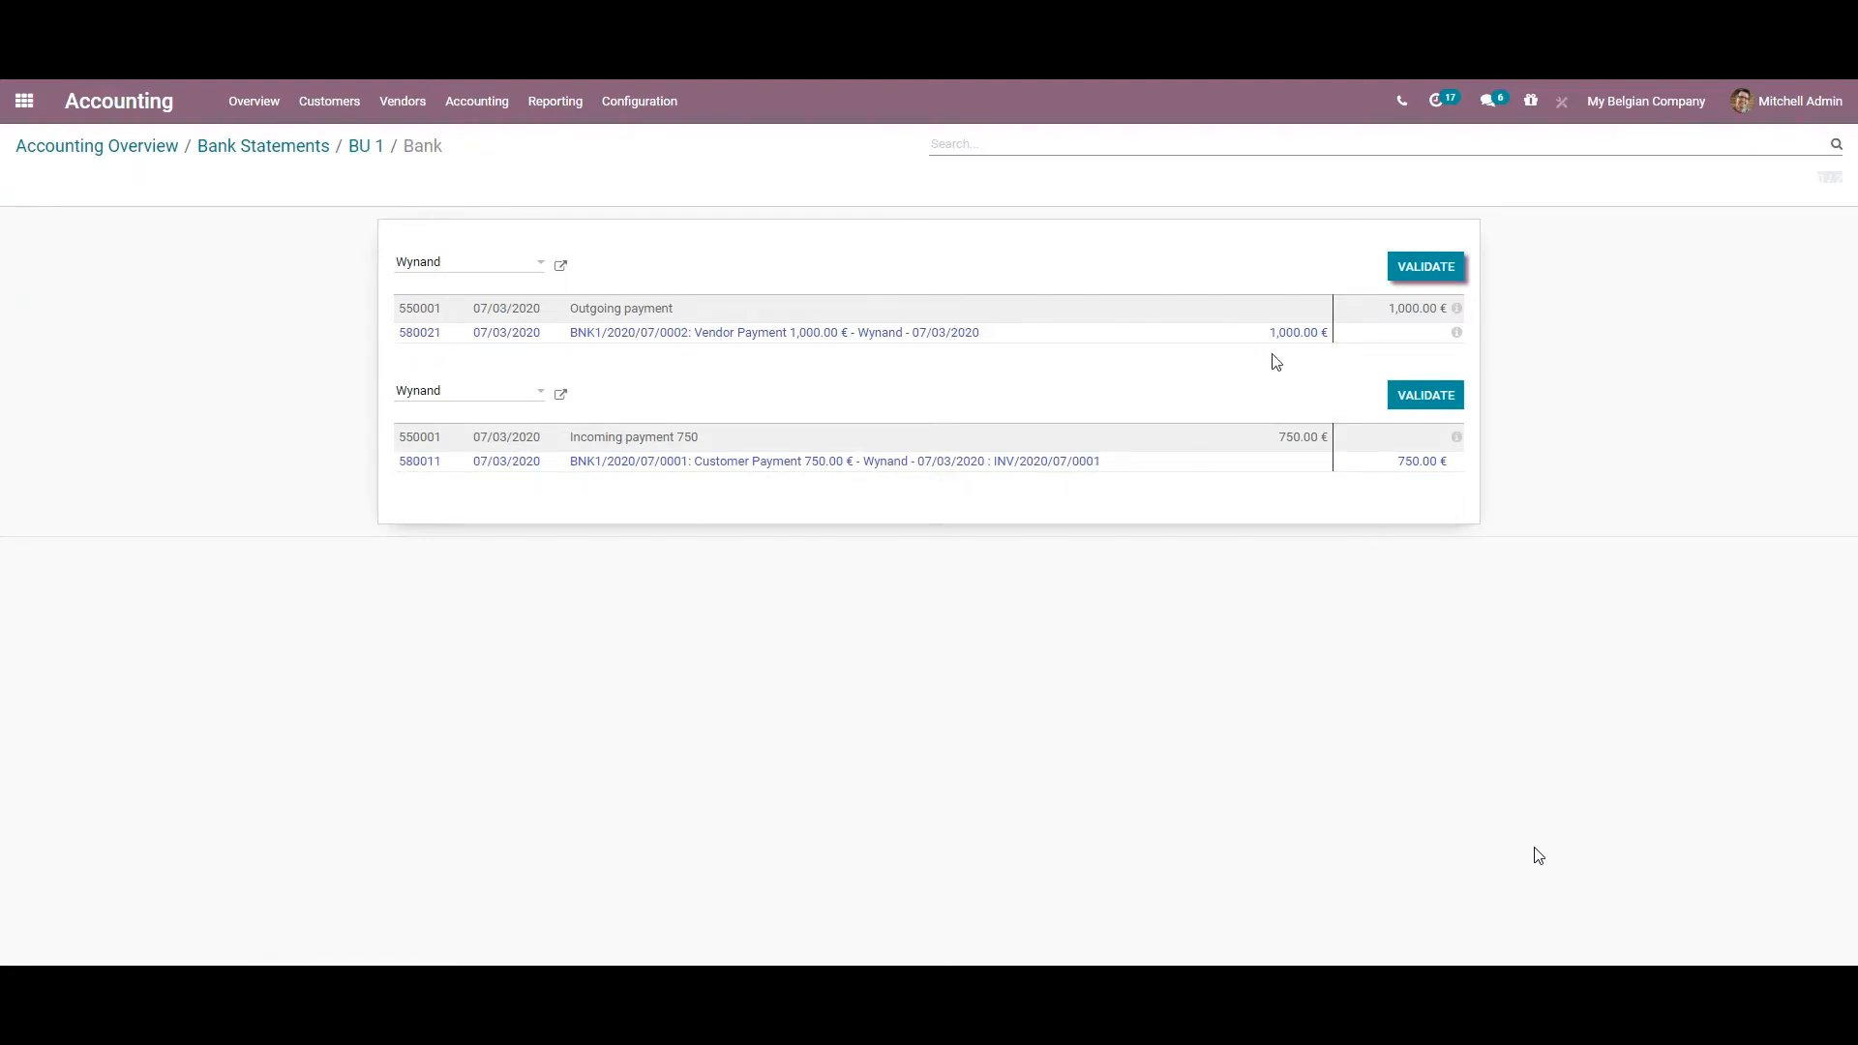
left_click(1442, 269)
left_click(1442, 269)
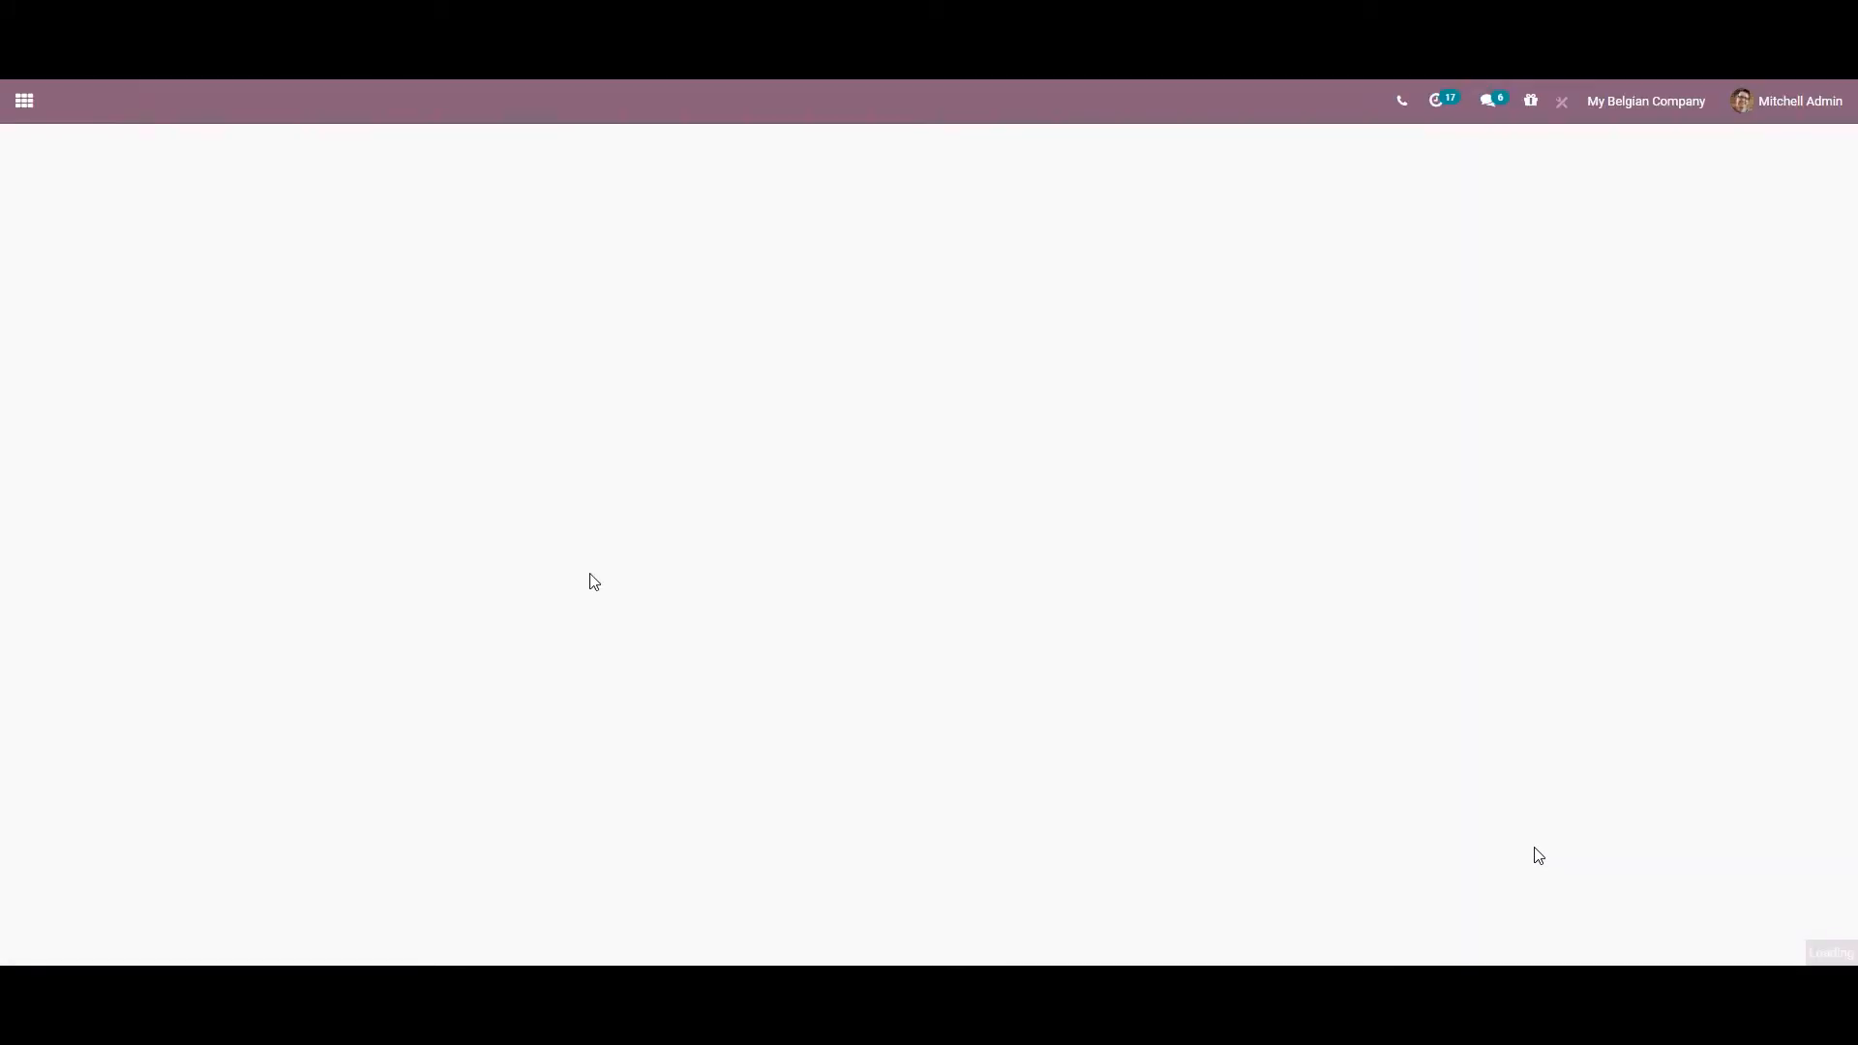
Group the journal entries by journal without the Miscellaneous filter, and expand the Bank group
left_click(1035, 183)
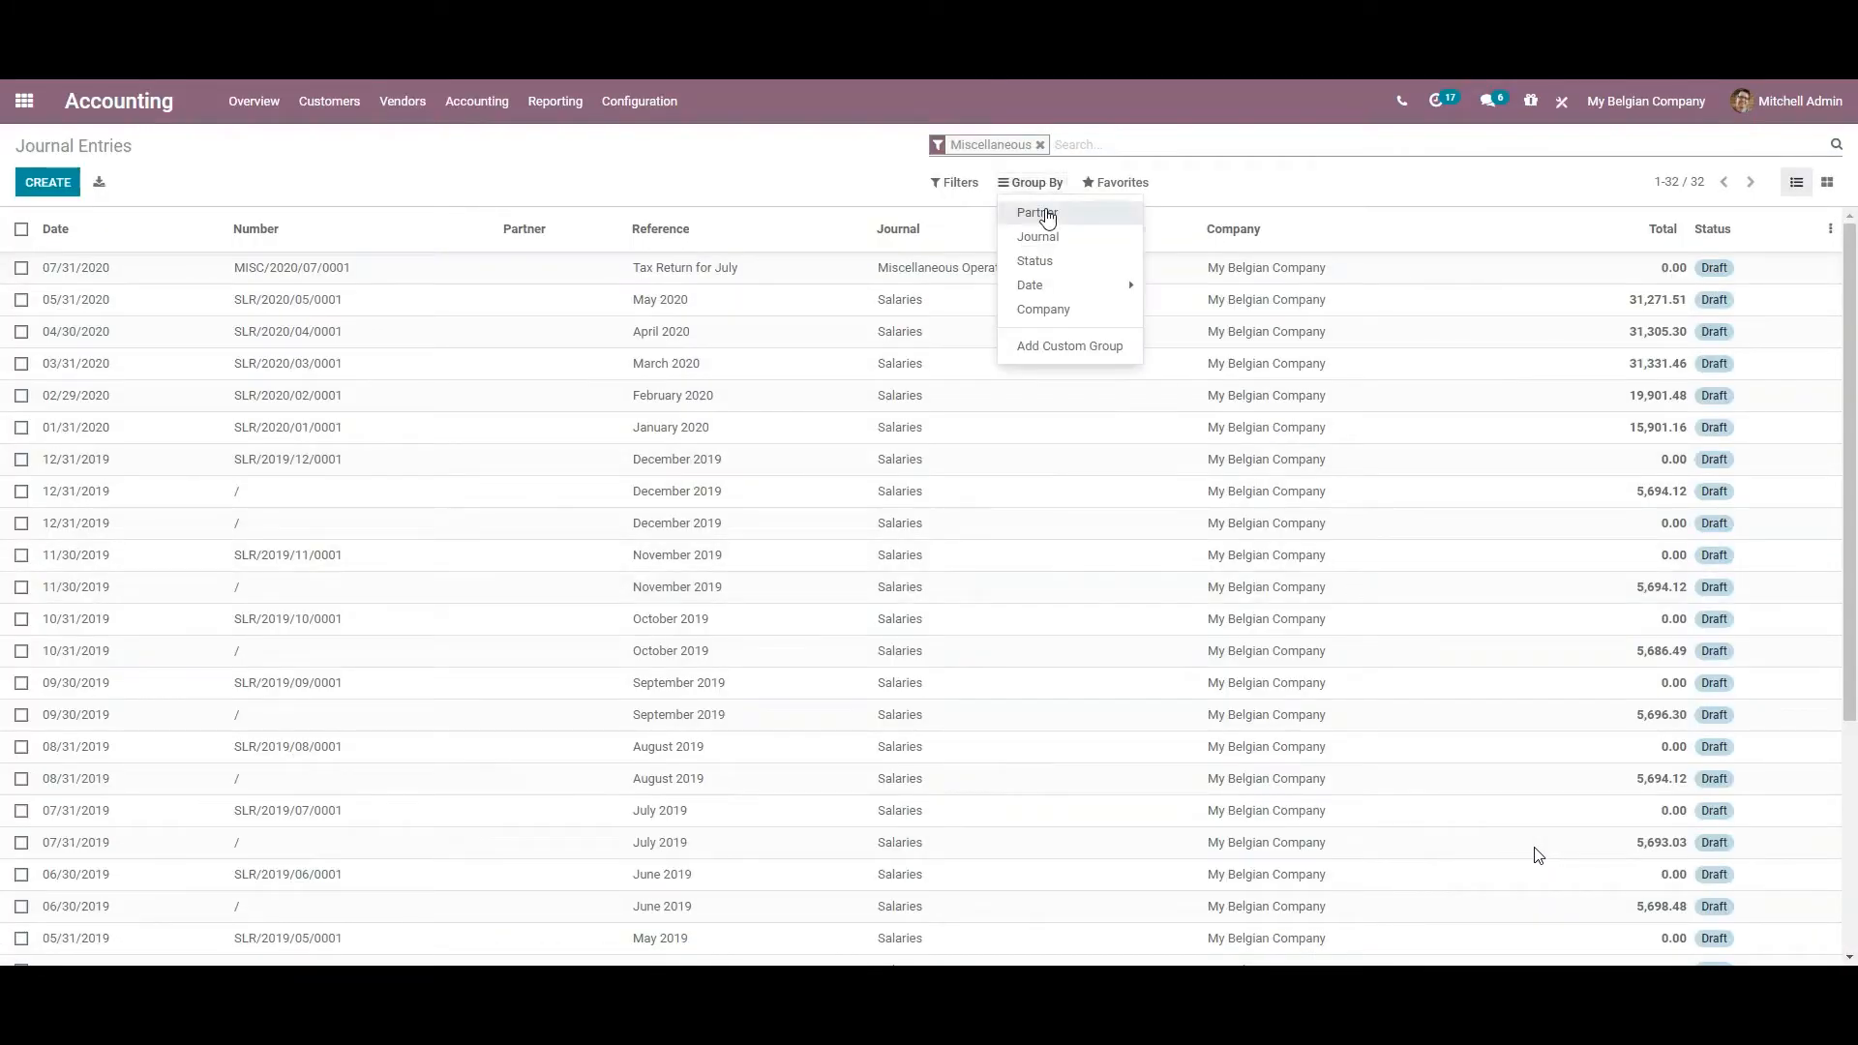
left_click(1039, 237)
left_click(1039, 145)
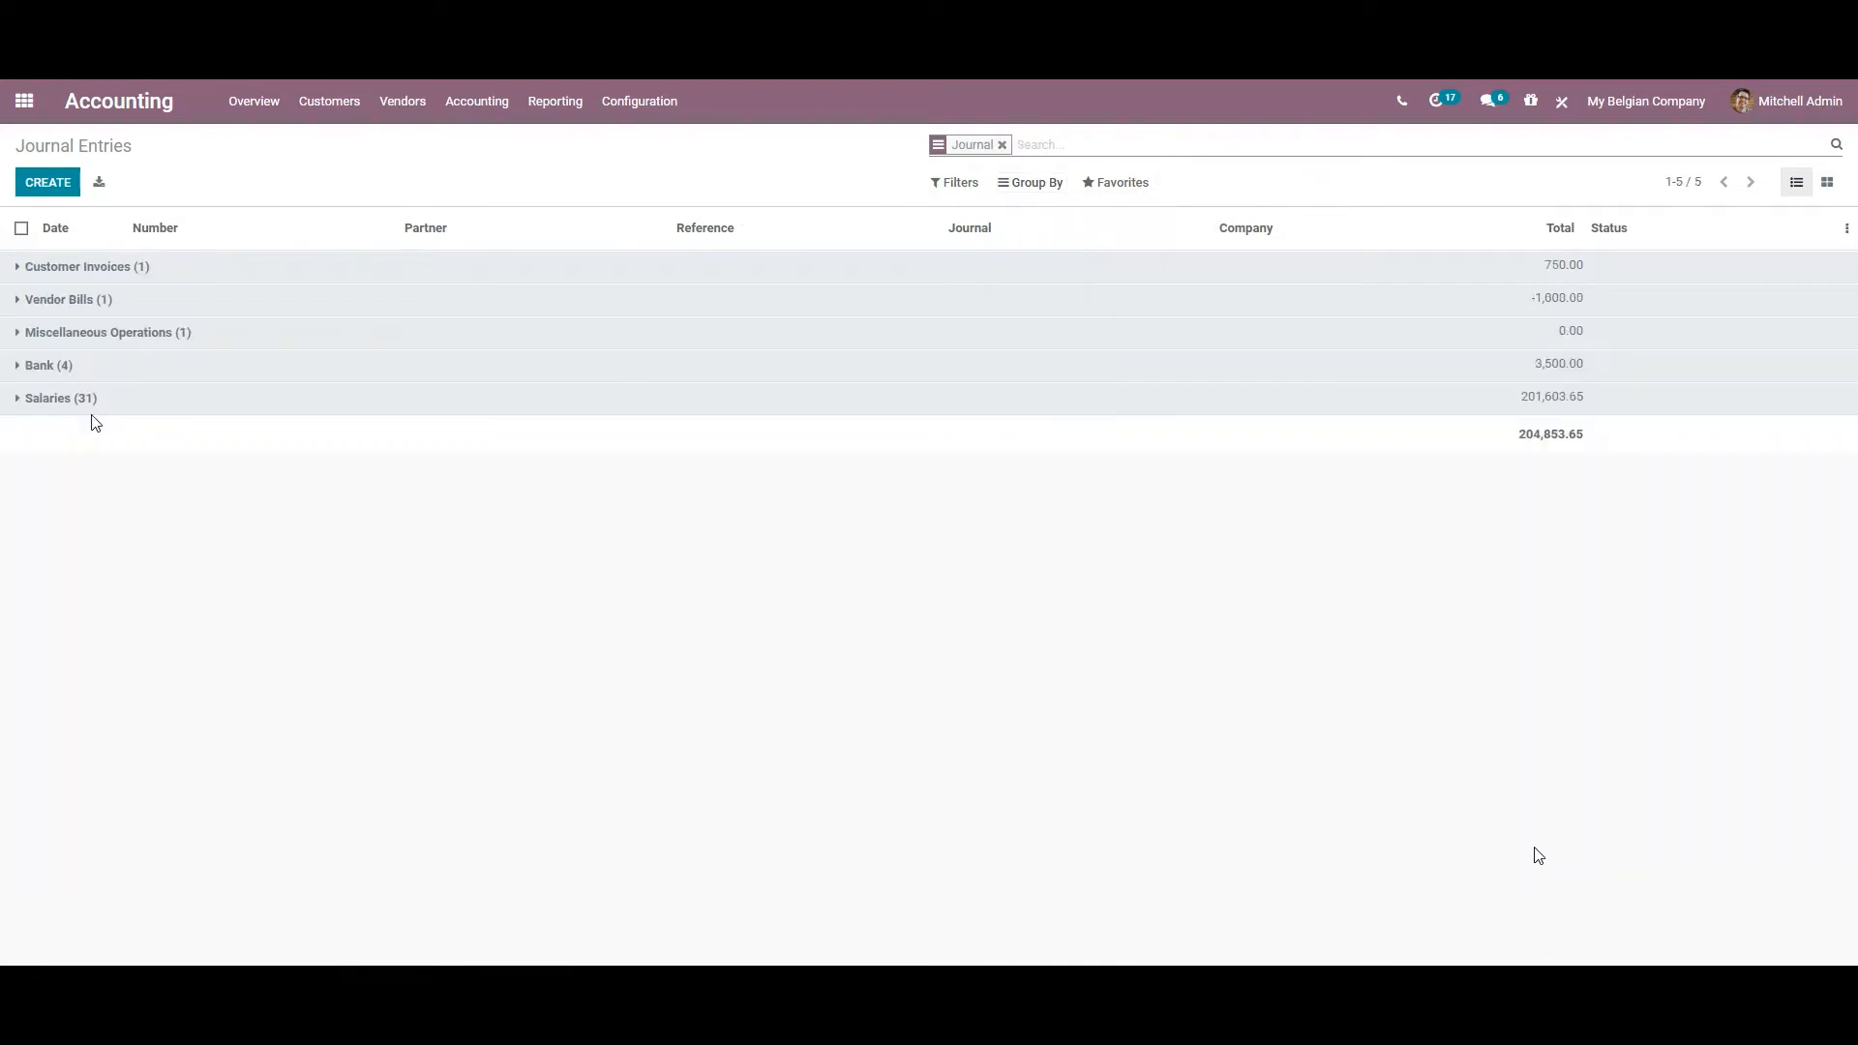
left_click(53, 366)
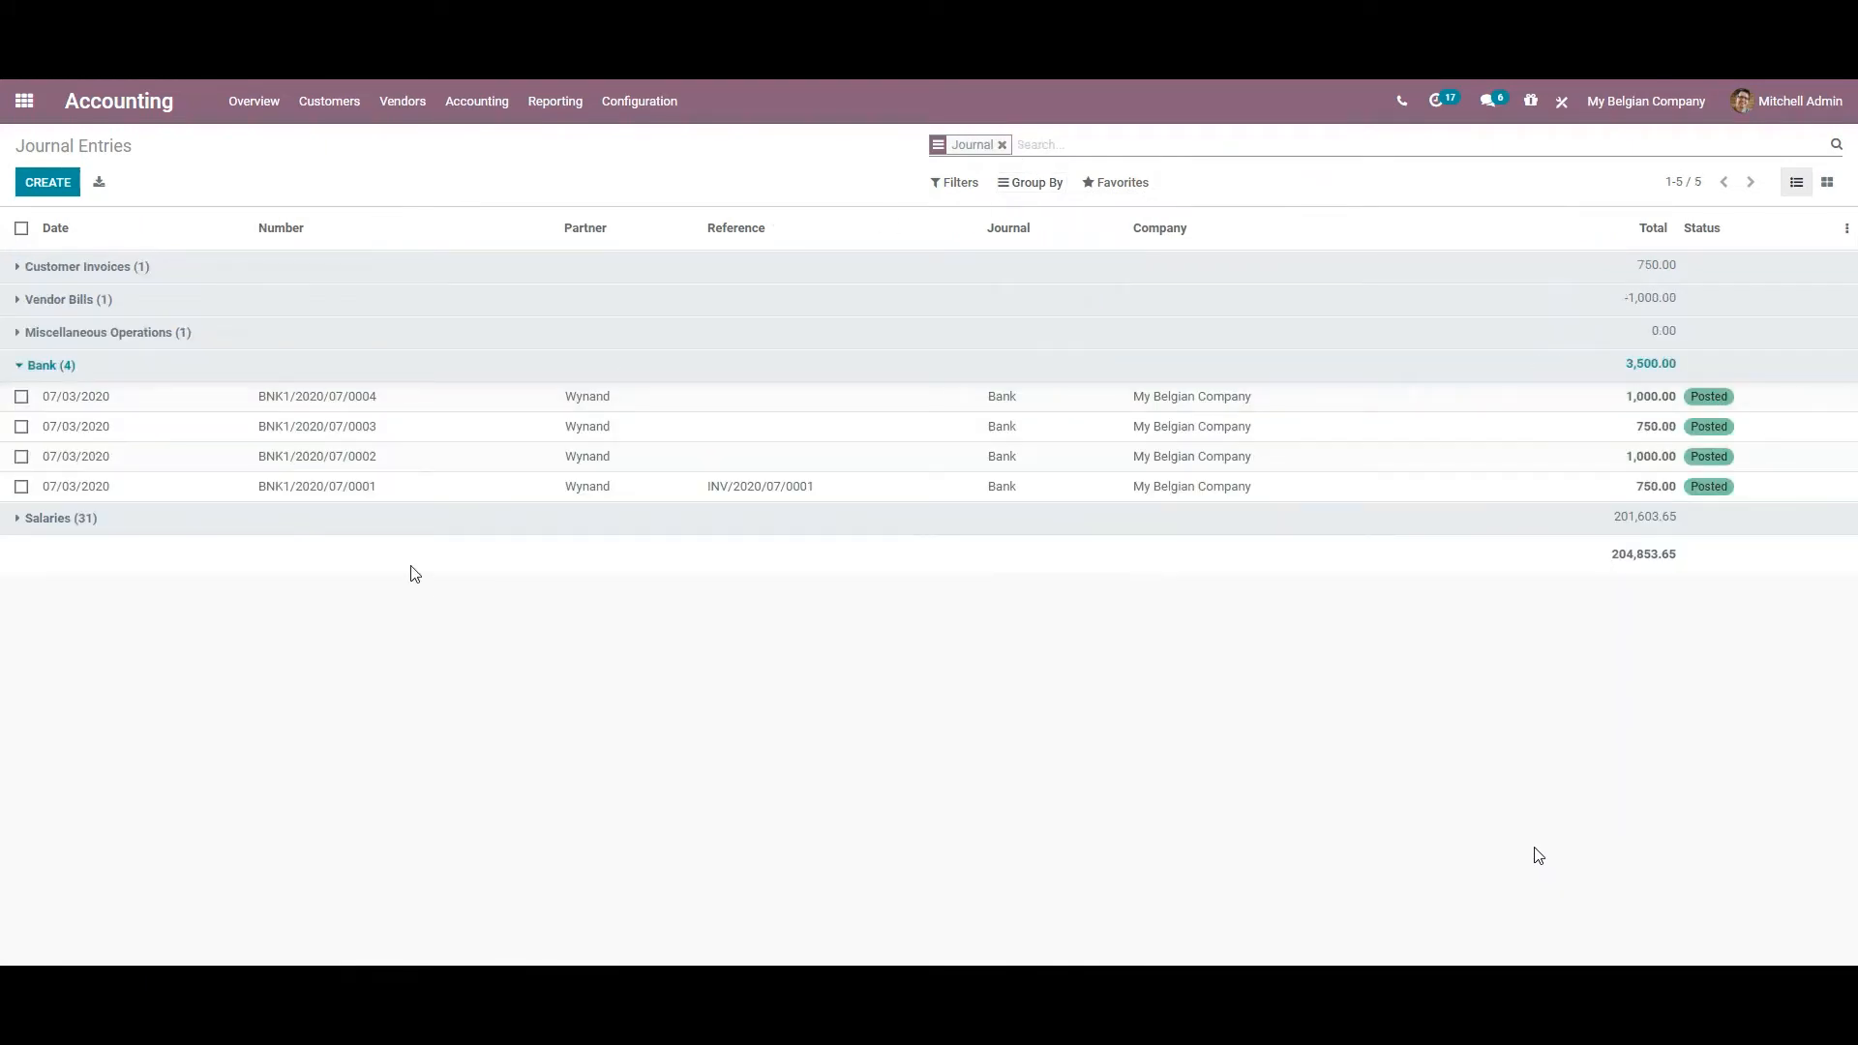
Examine the accounts used in Bank entries BNK1/2020/07/0001, 0002, 0004 and 0003 following reconciliation
left_click(352, 488)
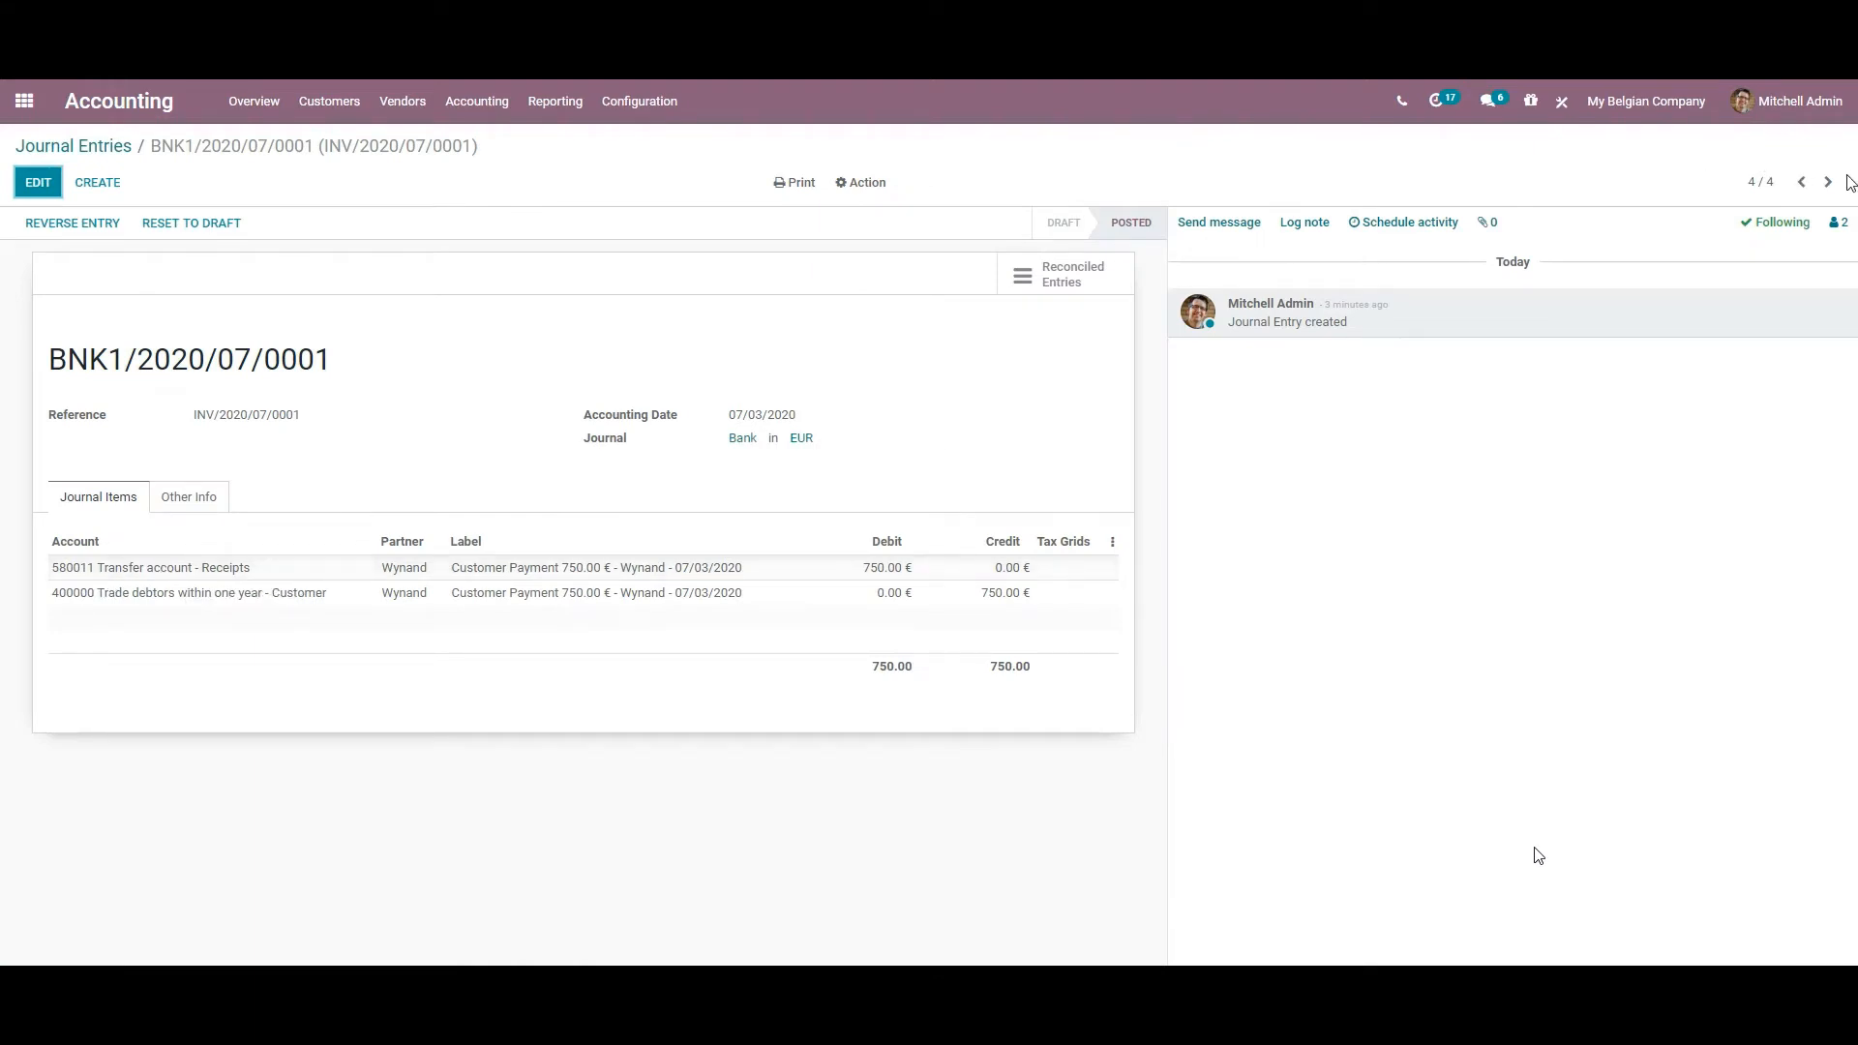
left_click(1802, 181)
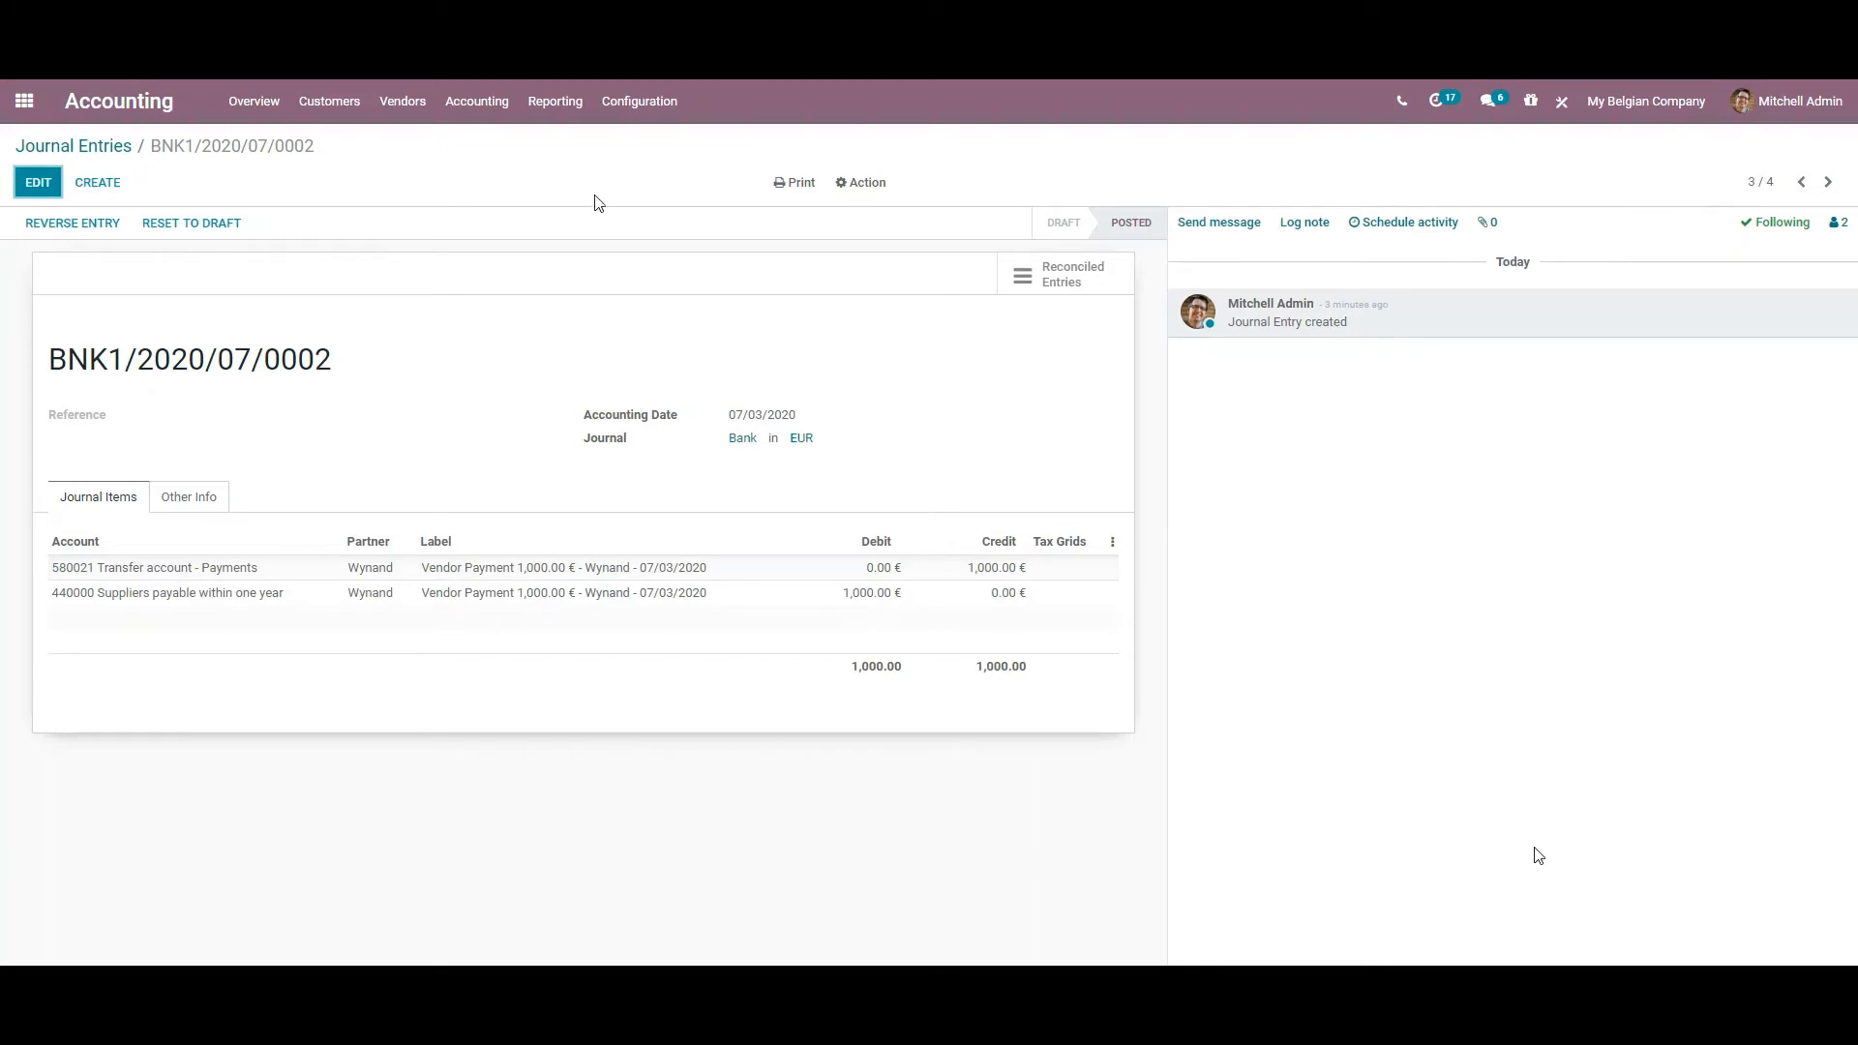
left_click(71, 155)
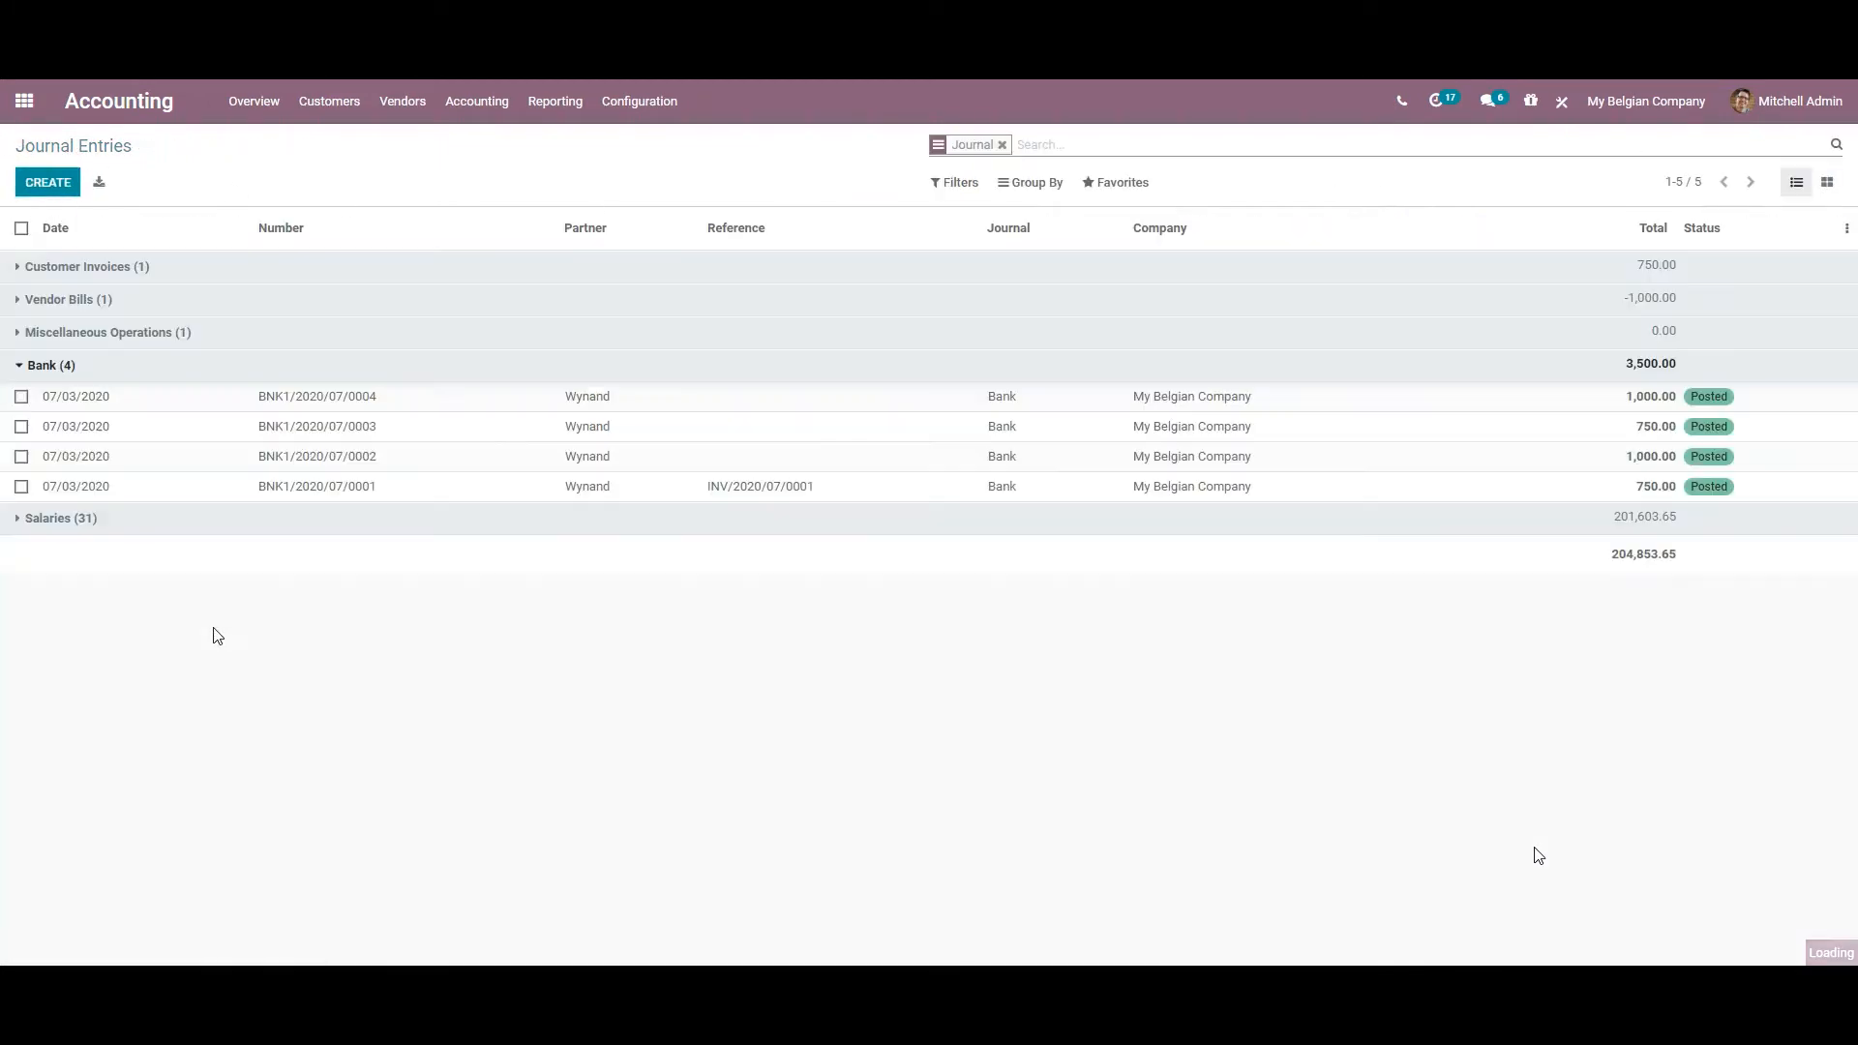
left_click(239, 407)
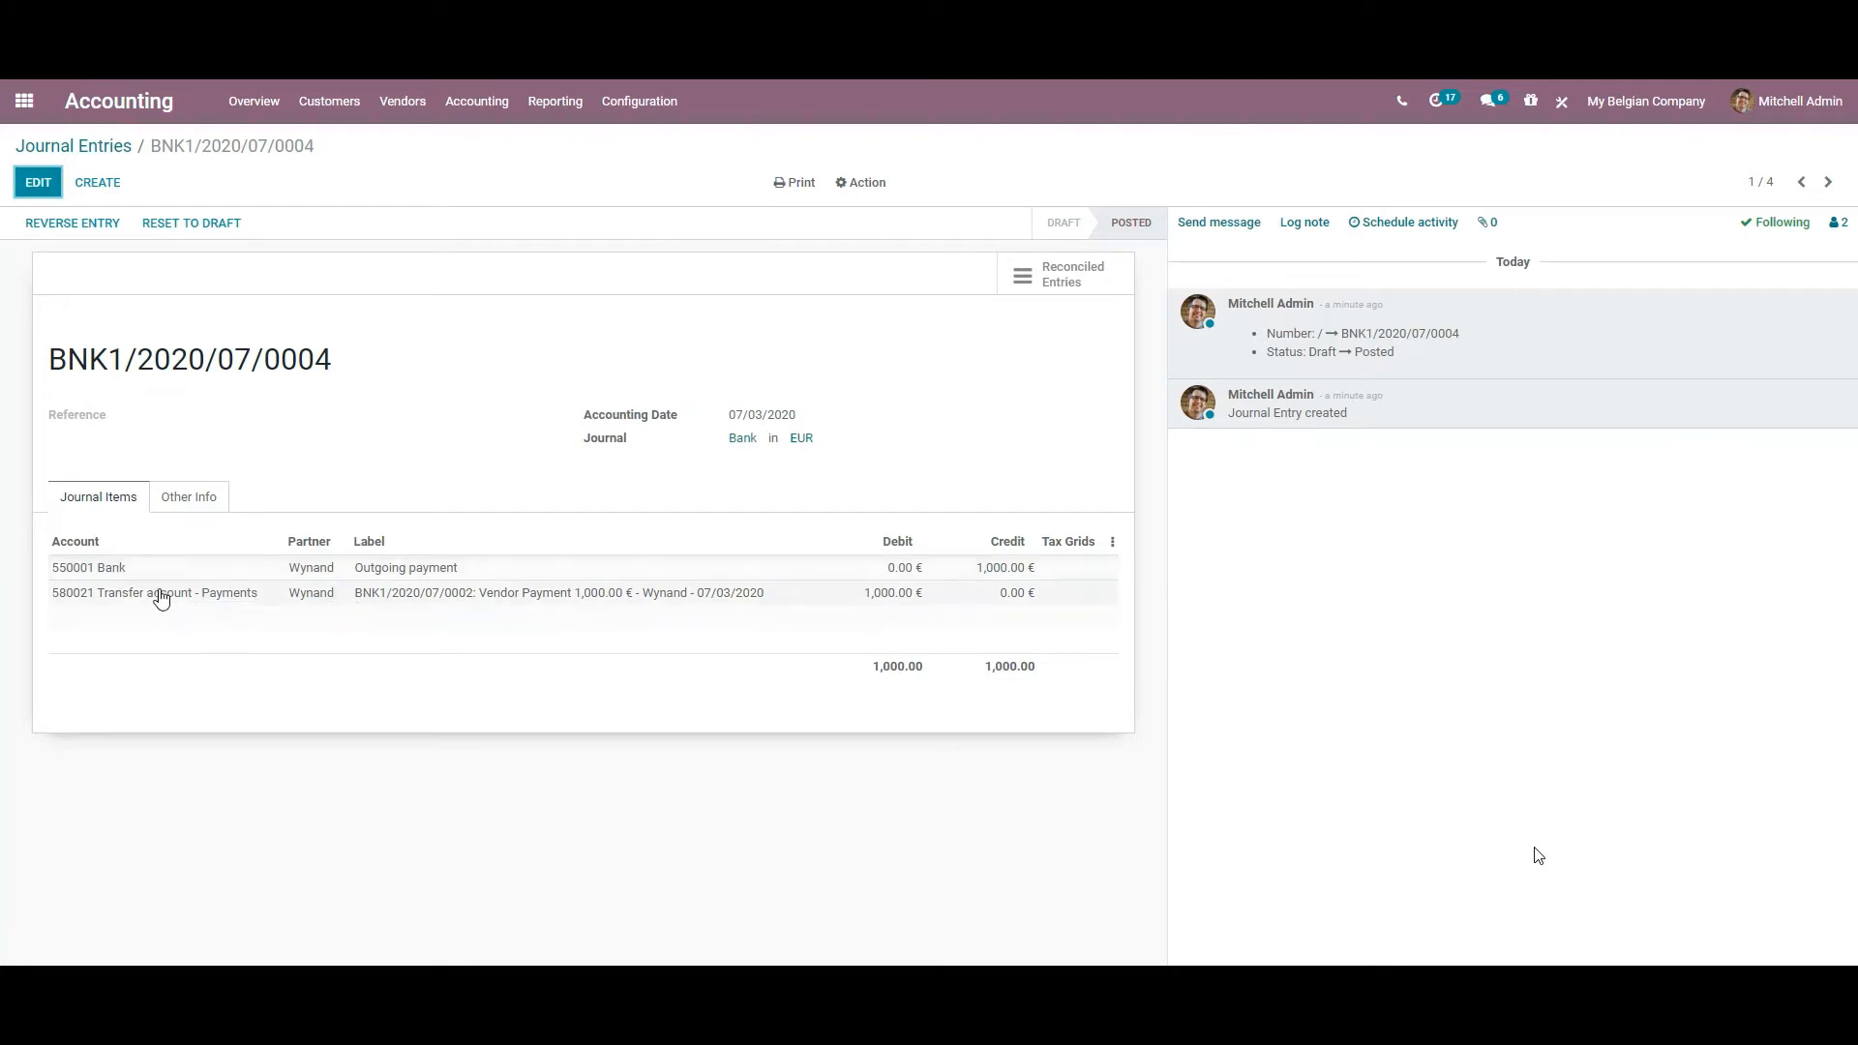
left_click(118, 150)
left_click(149, 431)
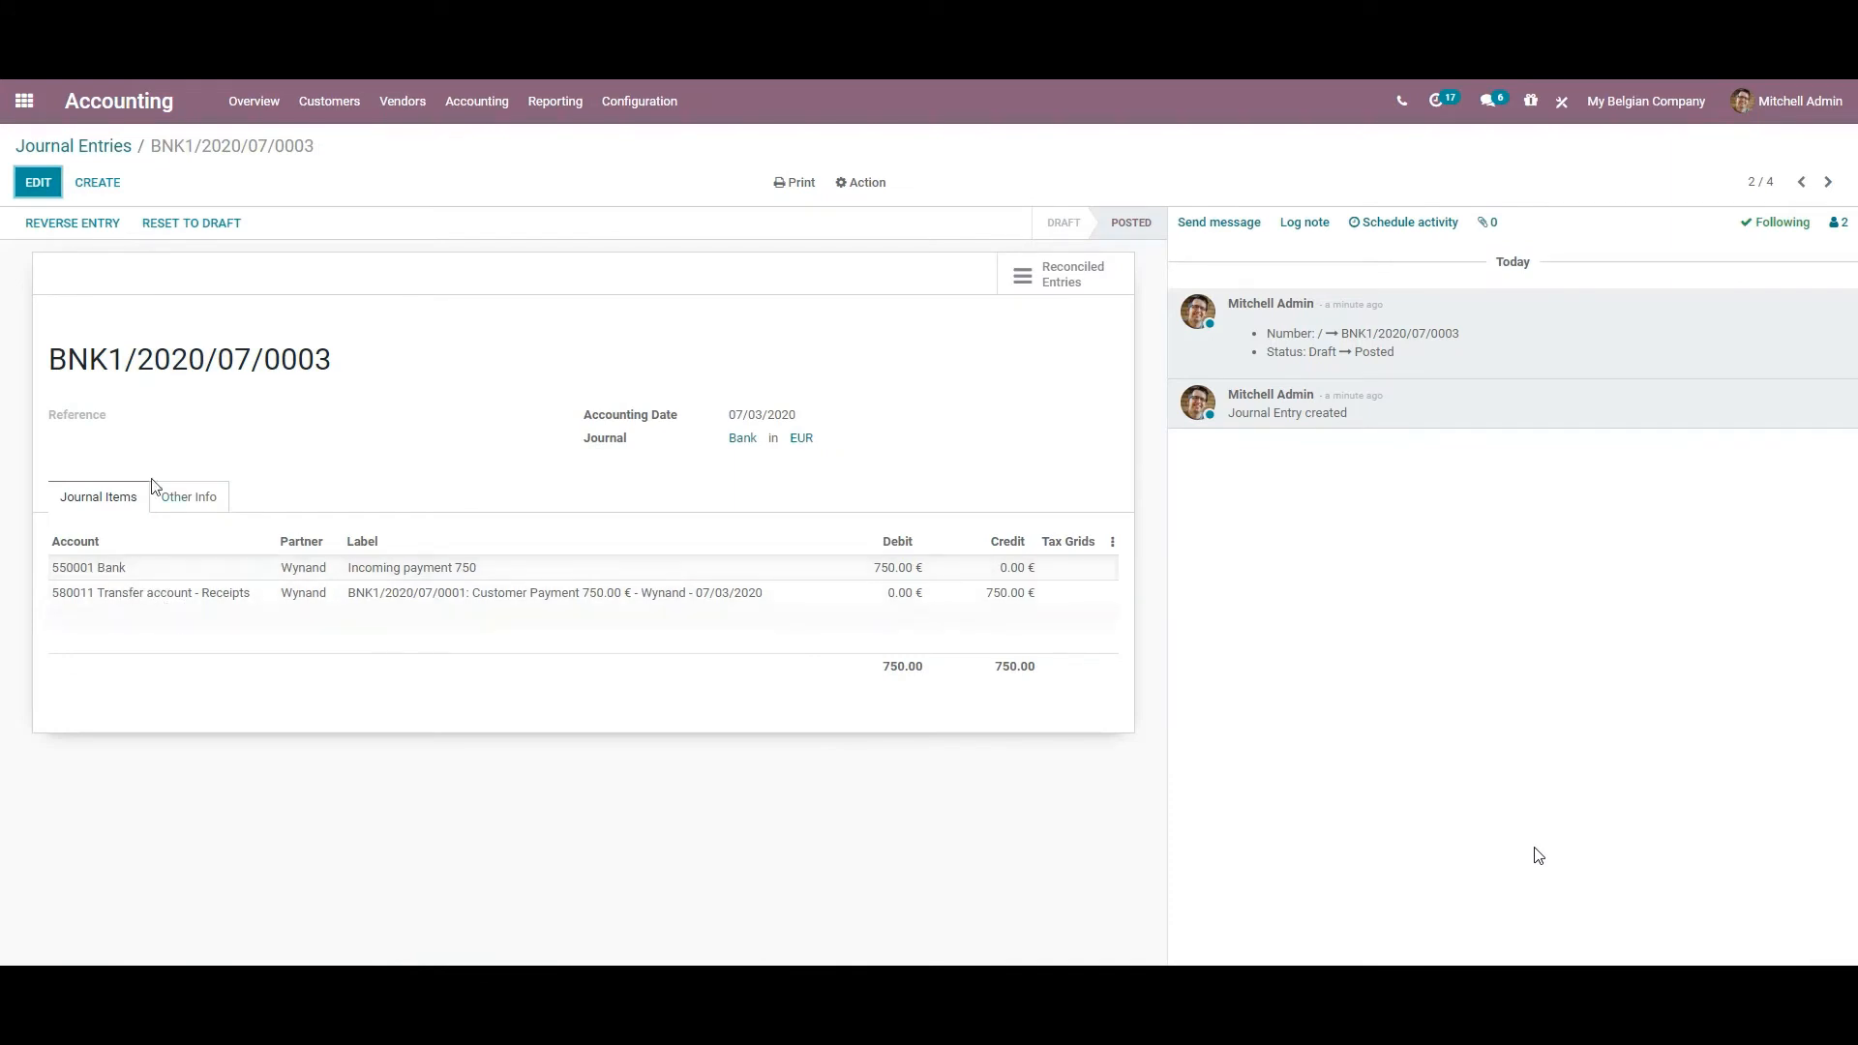
left_click(114, 147)
Reopen bank statement BU 1 from the Accounting overview and examine the accounts in its journal entry BNK1/2020/07/0004
left_click(116, 114)
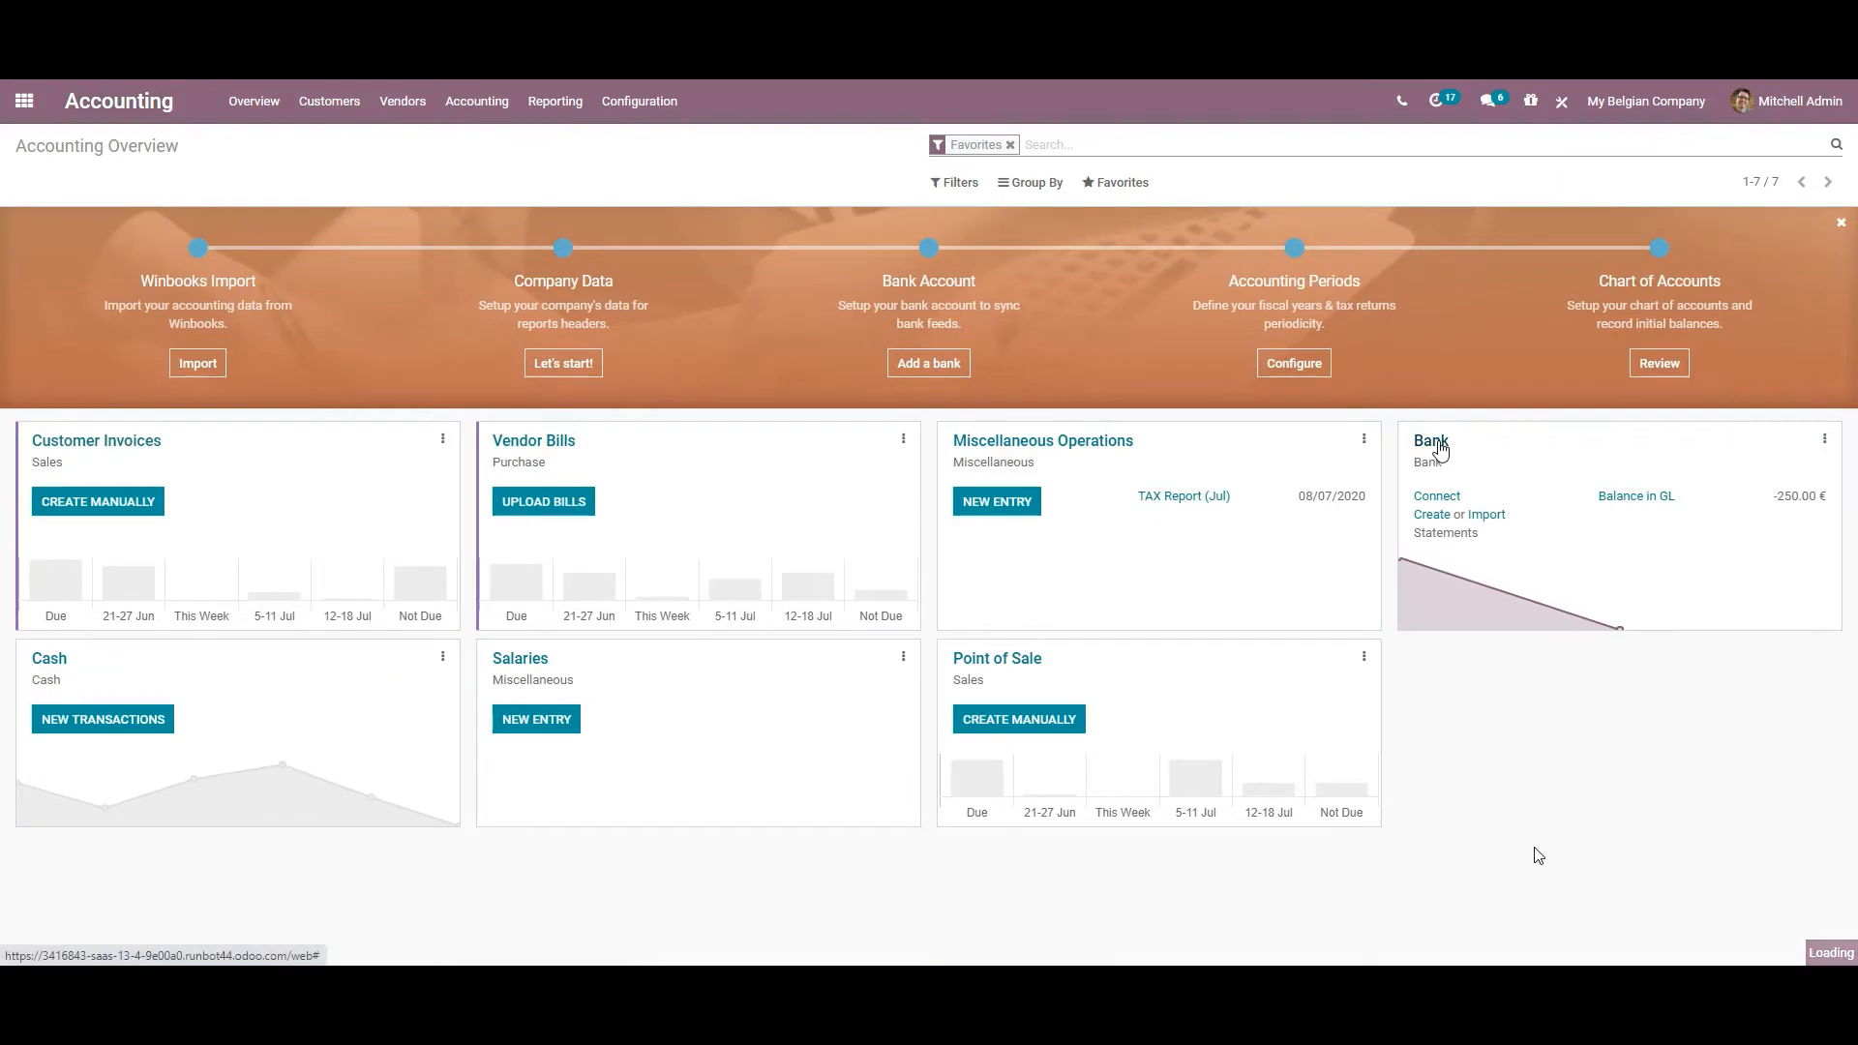
left_click(1440, 447)
left_click(401, 274)
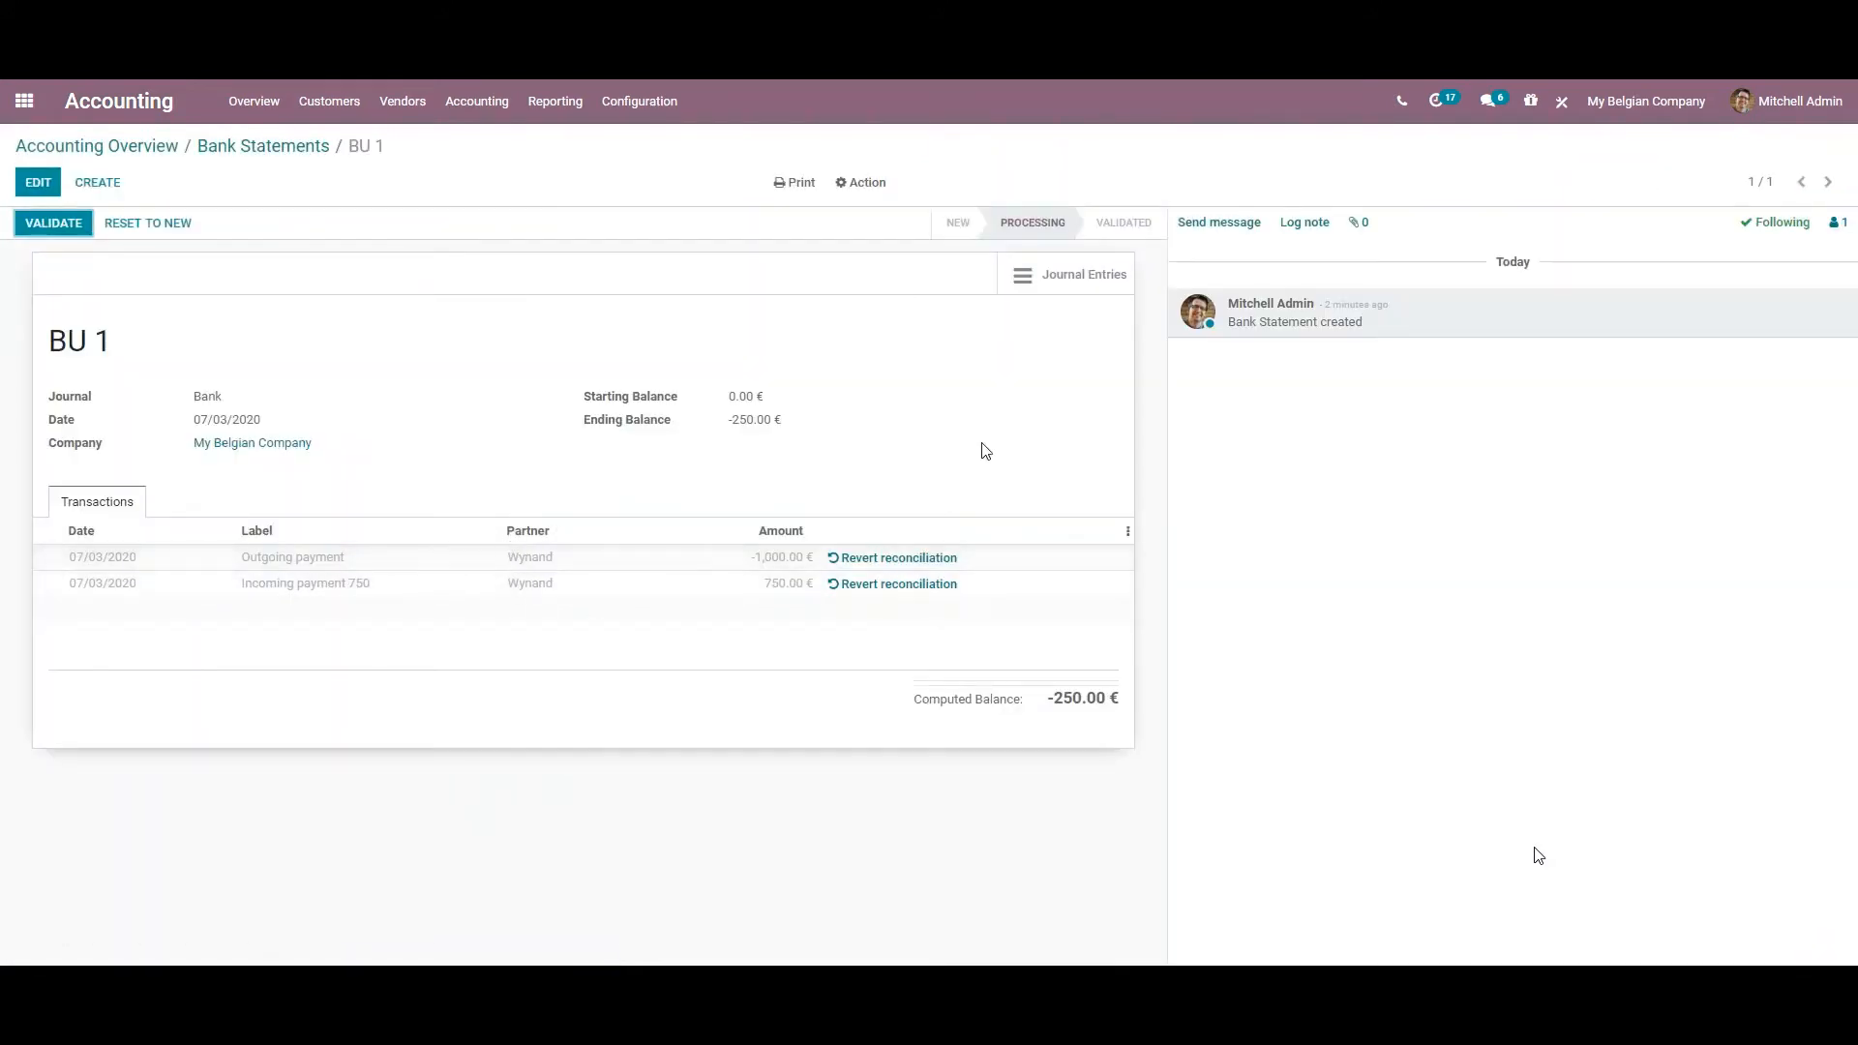
left_click(1058, 285)
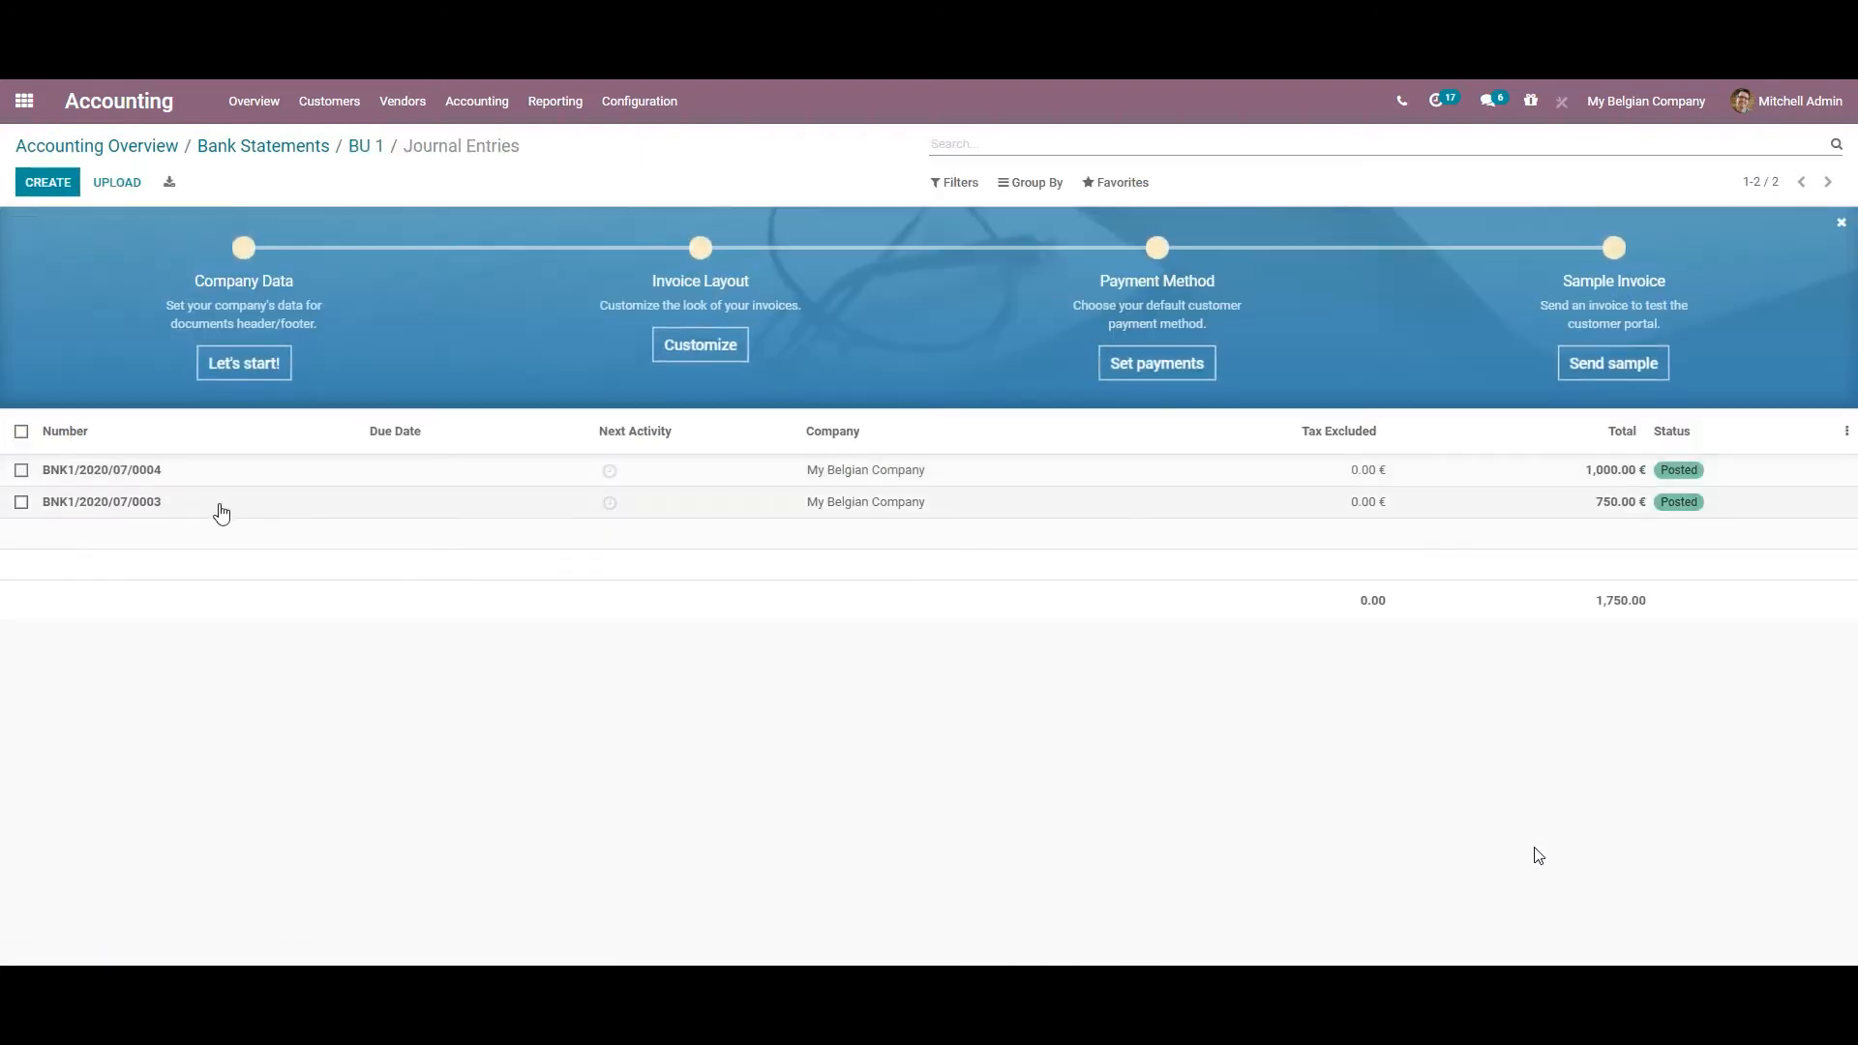
left_click(197, 476)
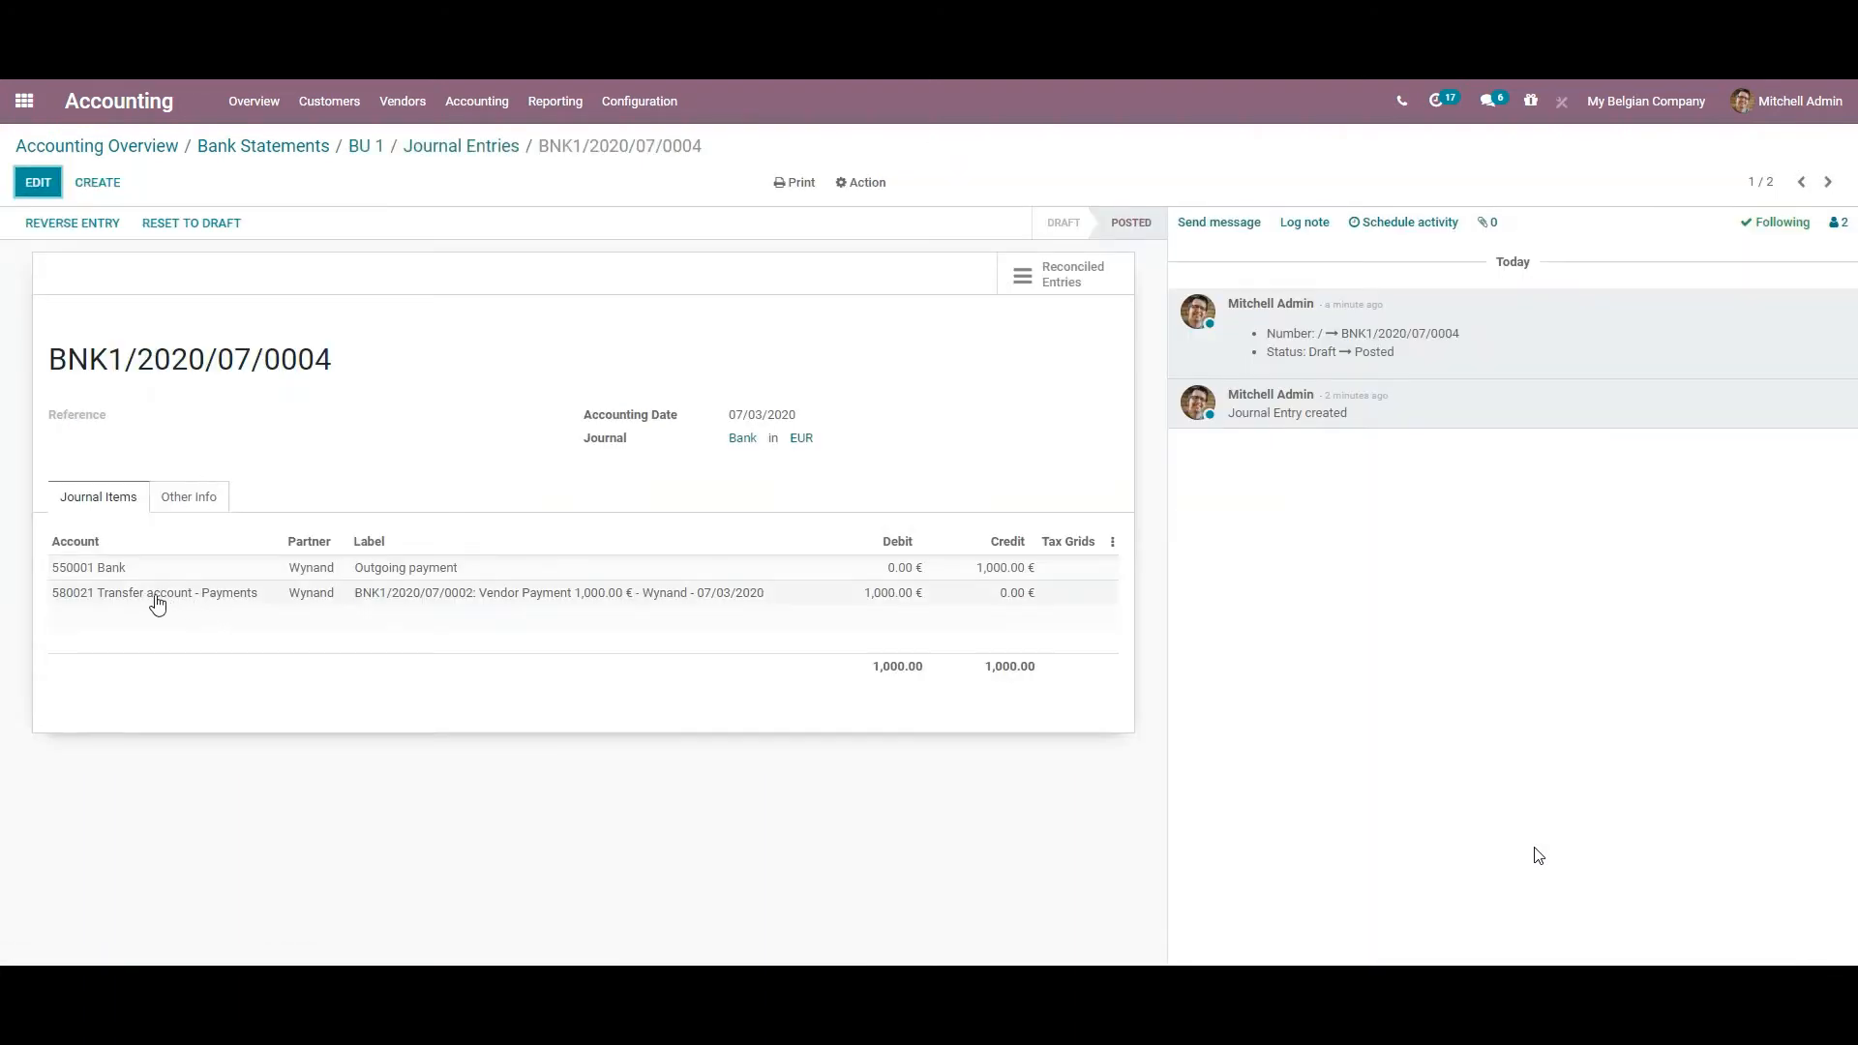
Create and save a journal named New bank with type Bank and short code ING
left_click(109, 143)
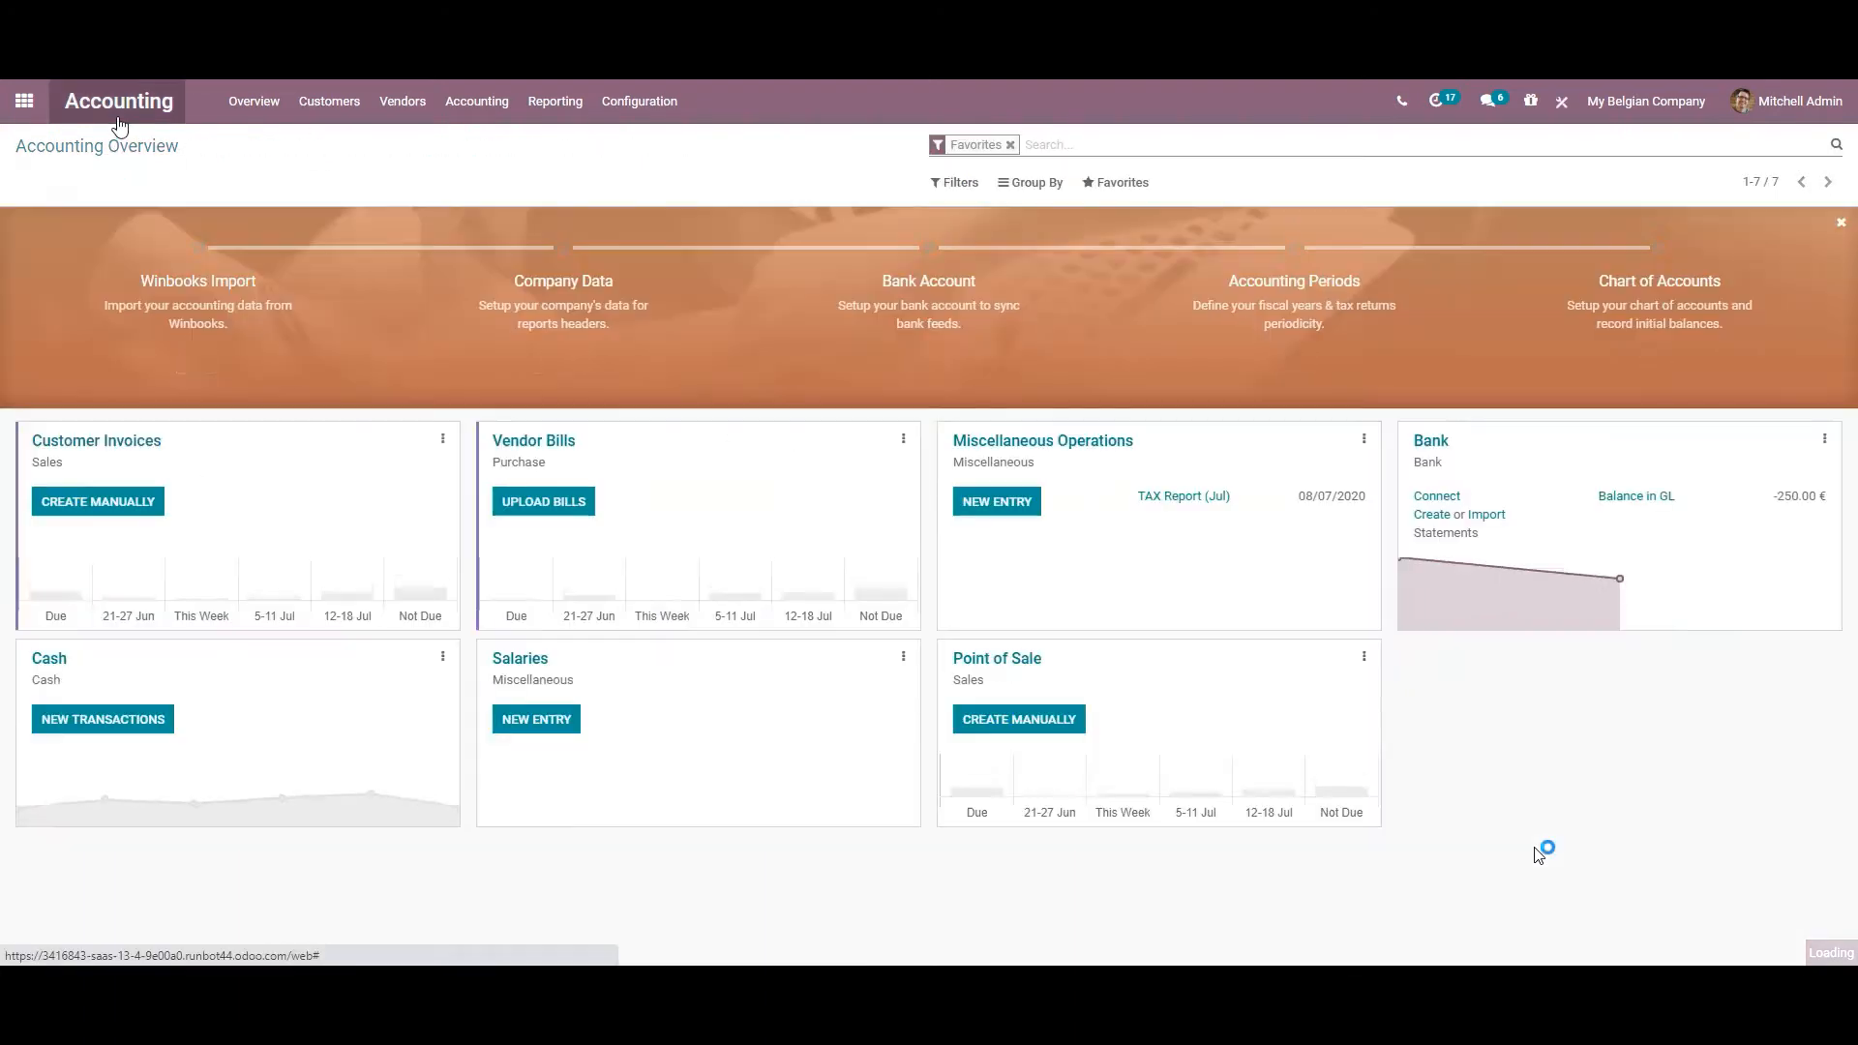
left_click(641, 101)
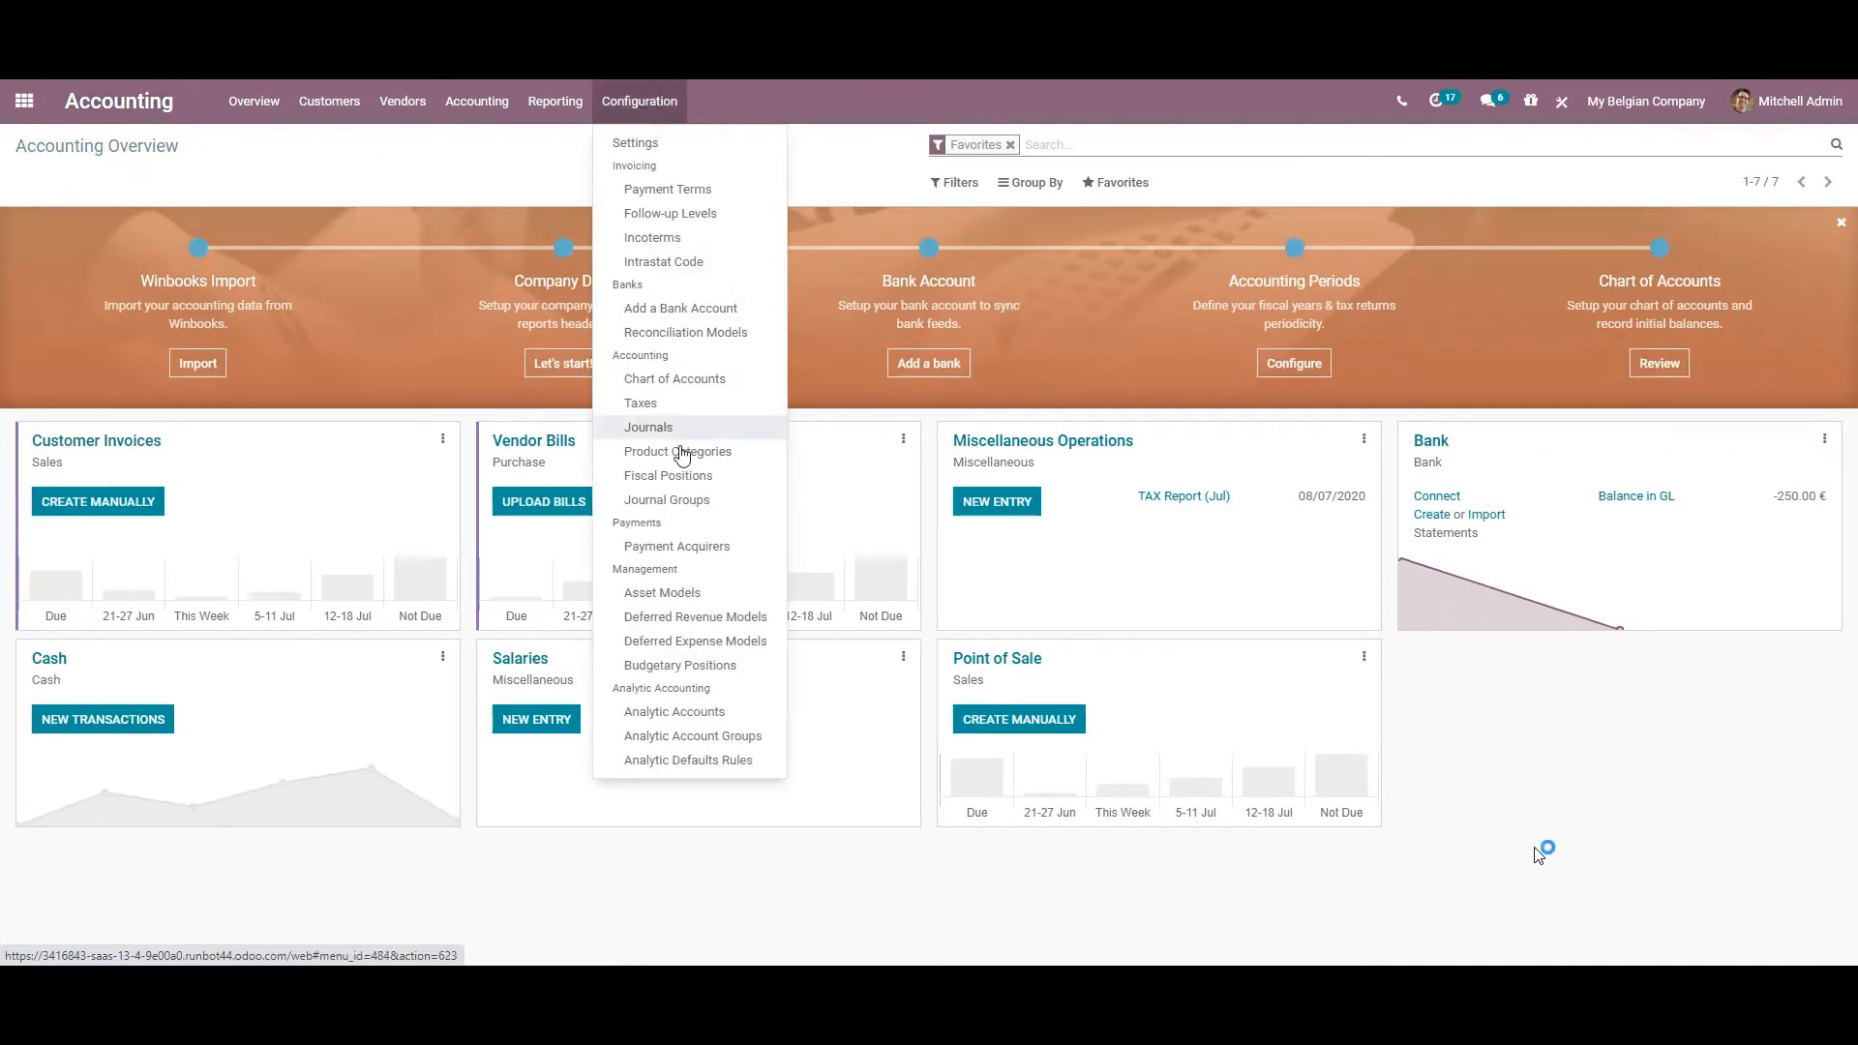
left_click(650, 427)
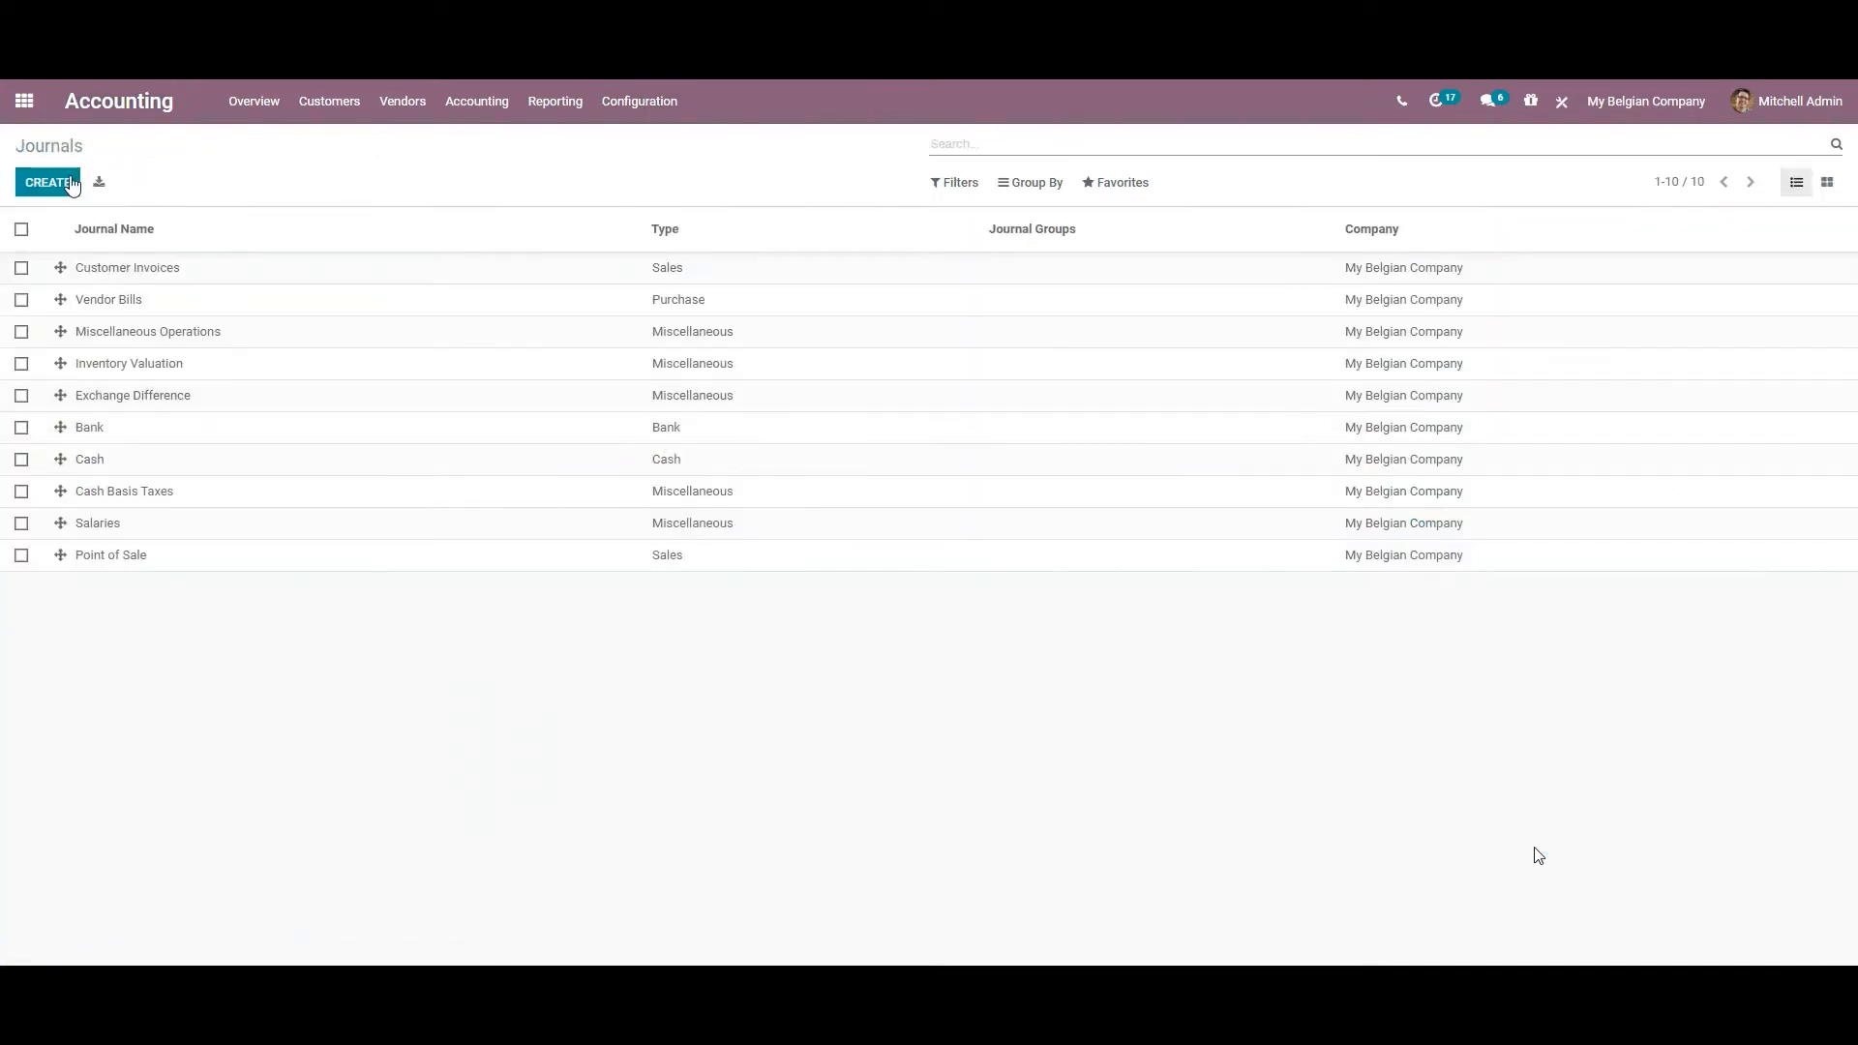
left_click(71, 184)
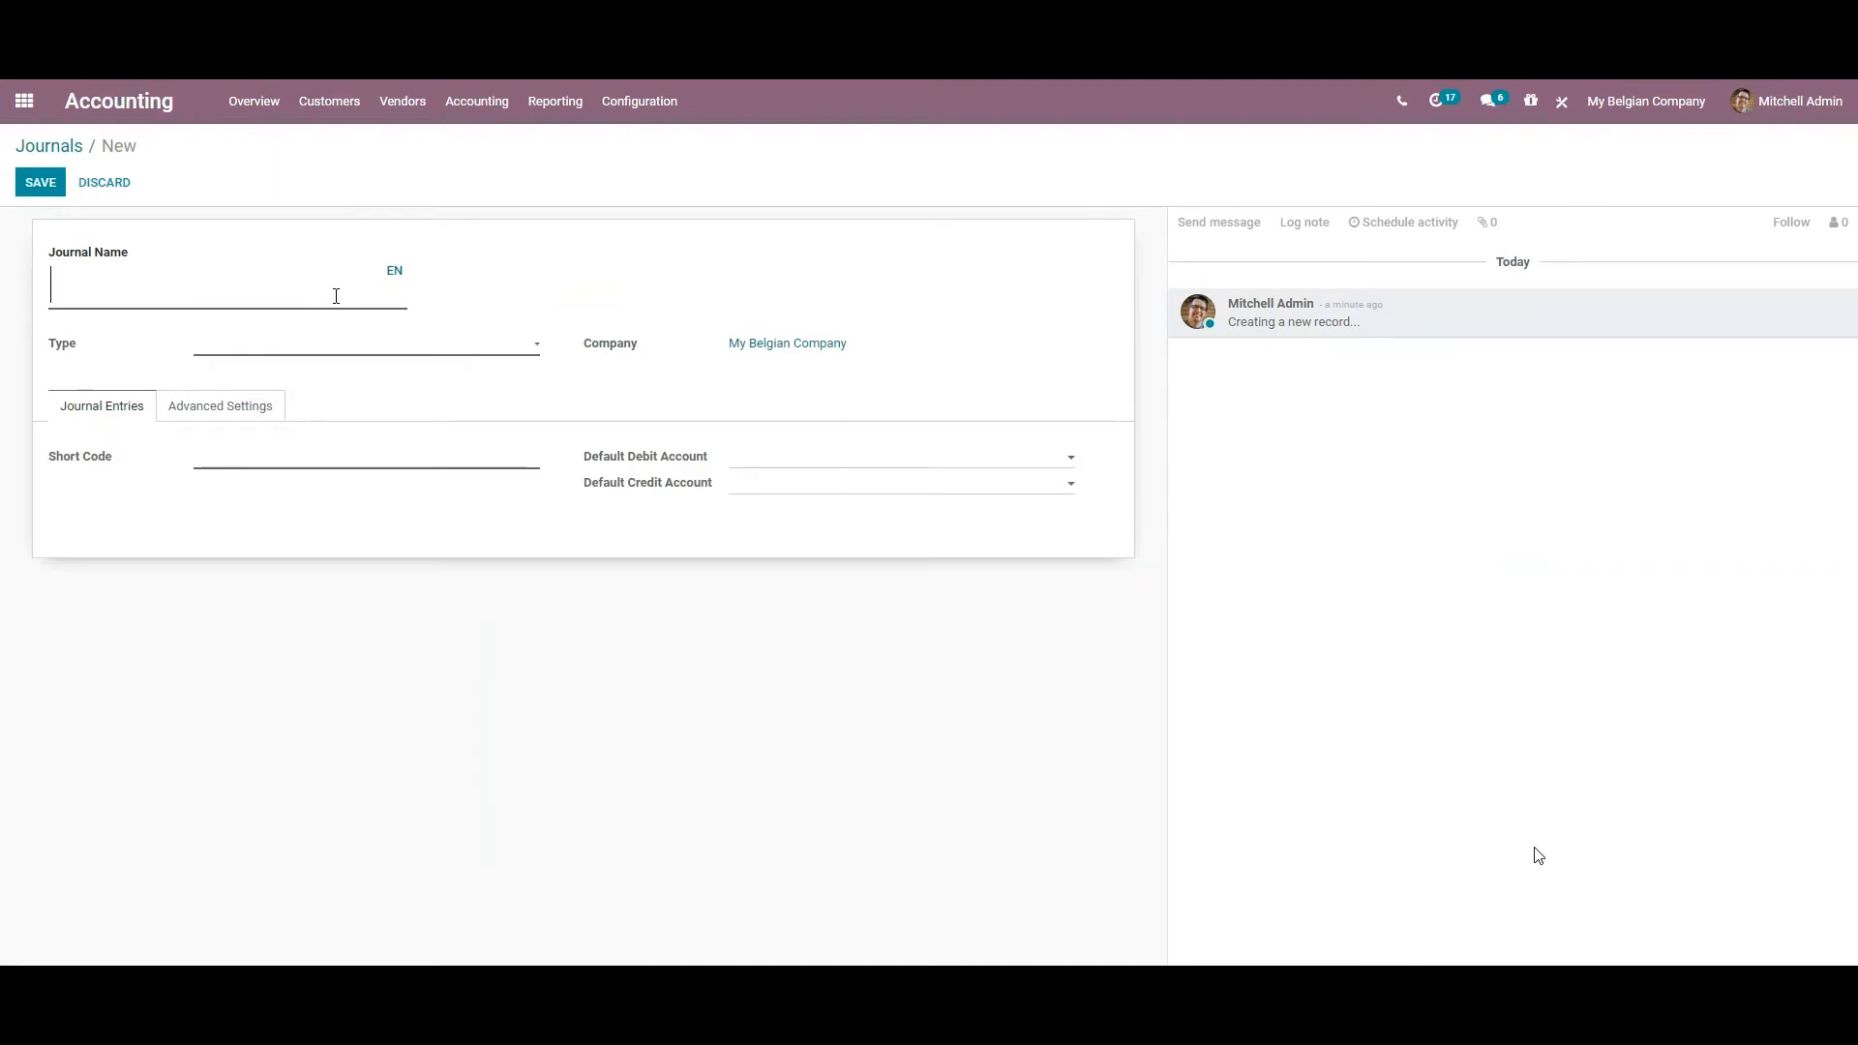
type("New bank")
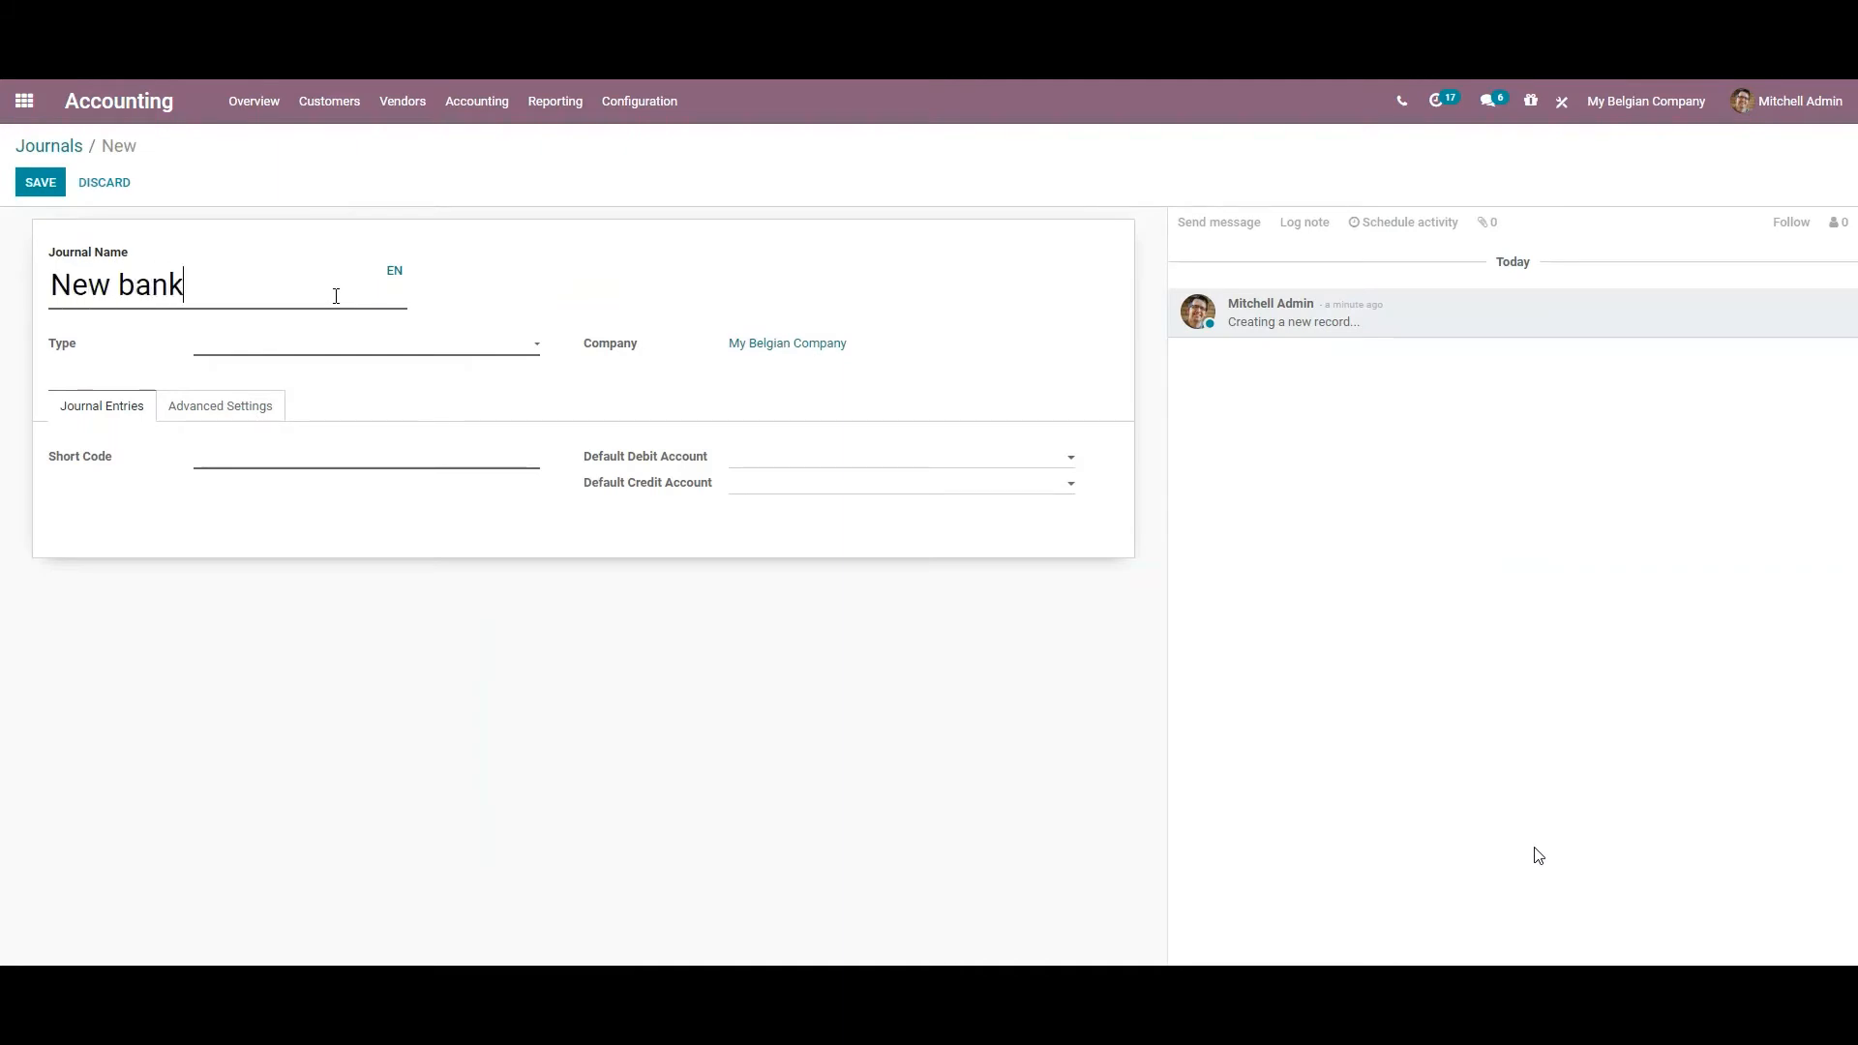
left_click(358, 358)
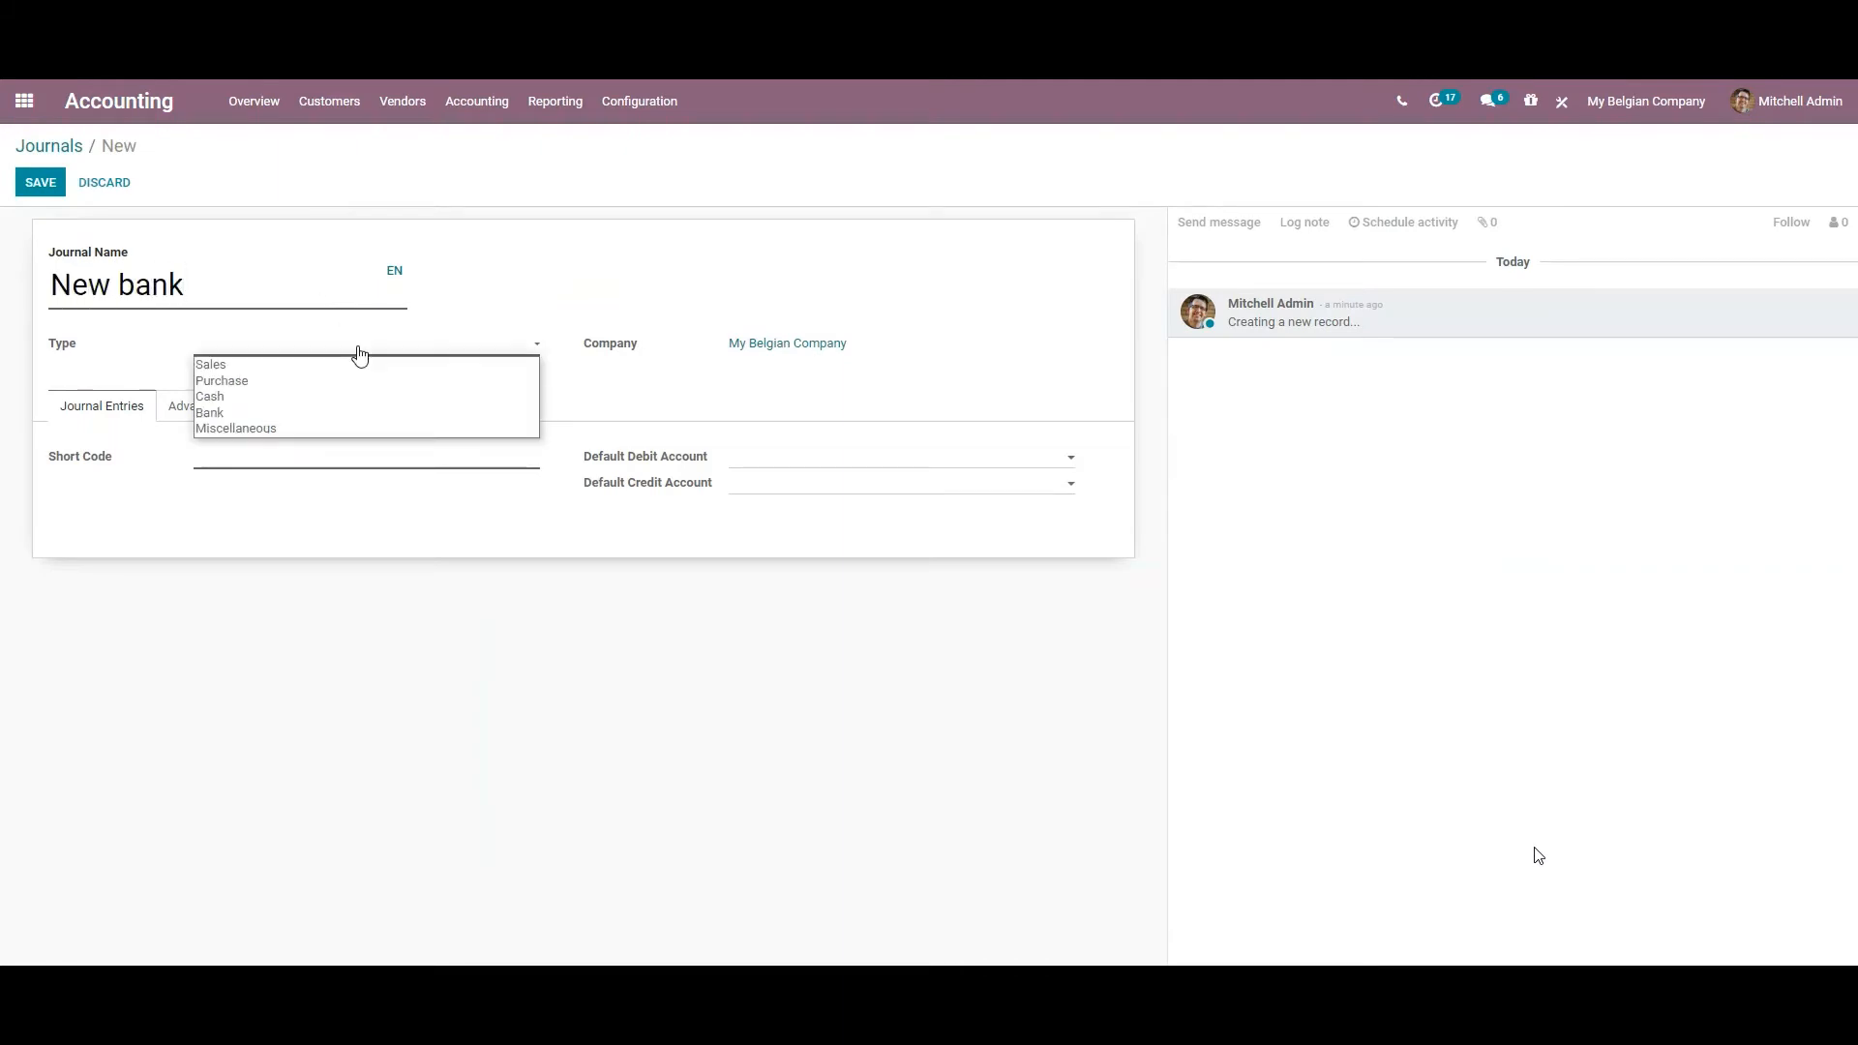
left_click(323, 416)
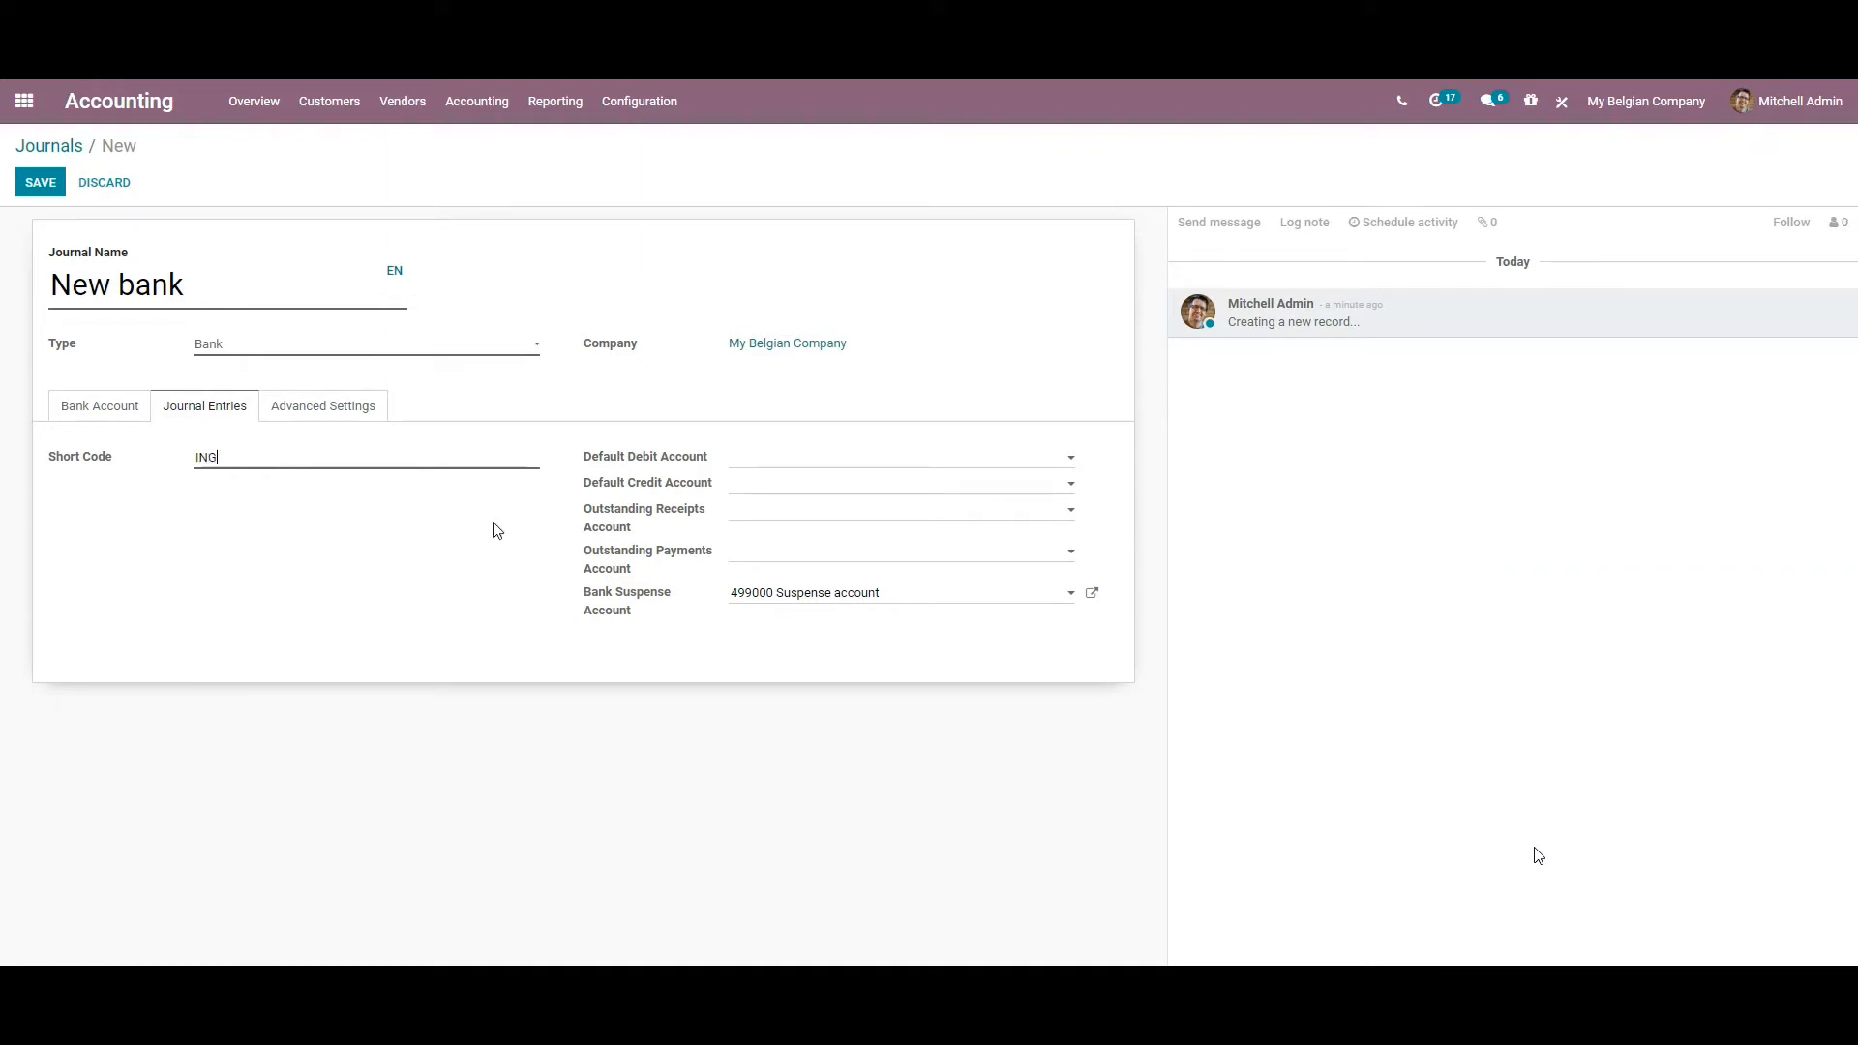
left_click(40, 182)
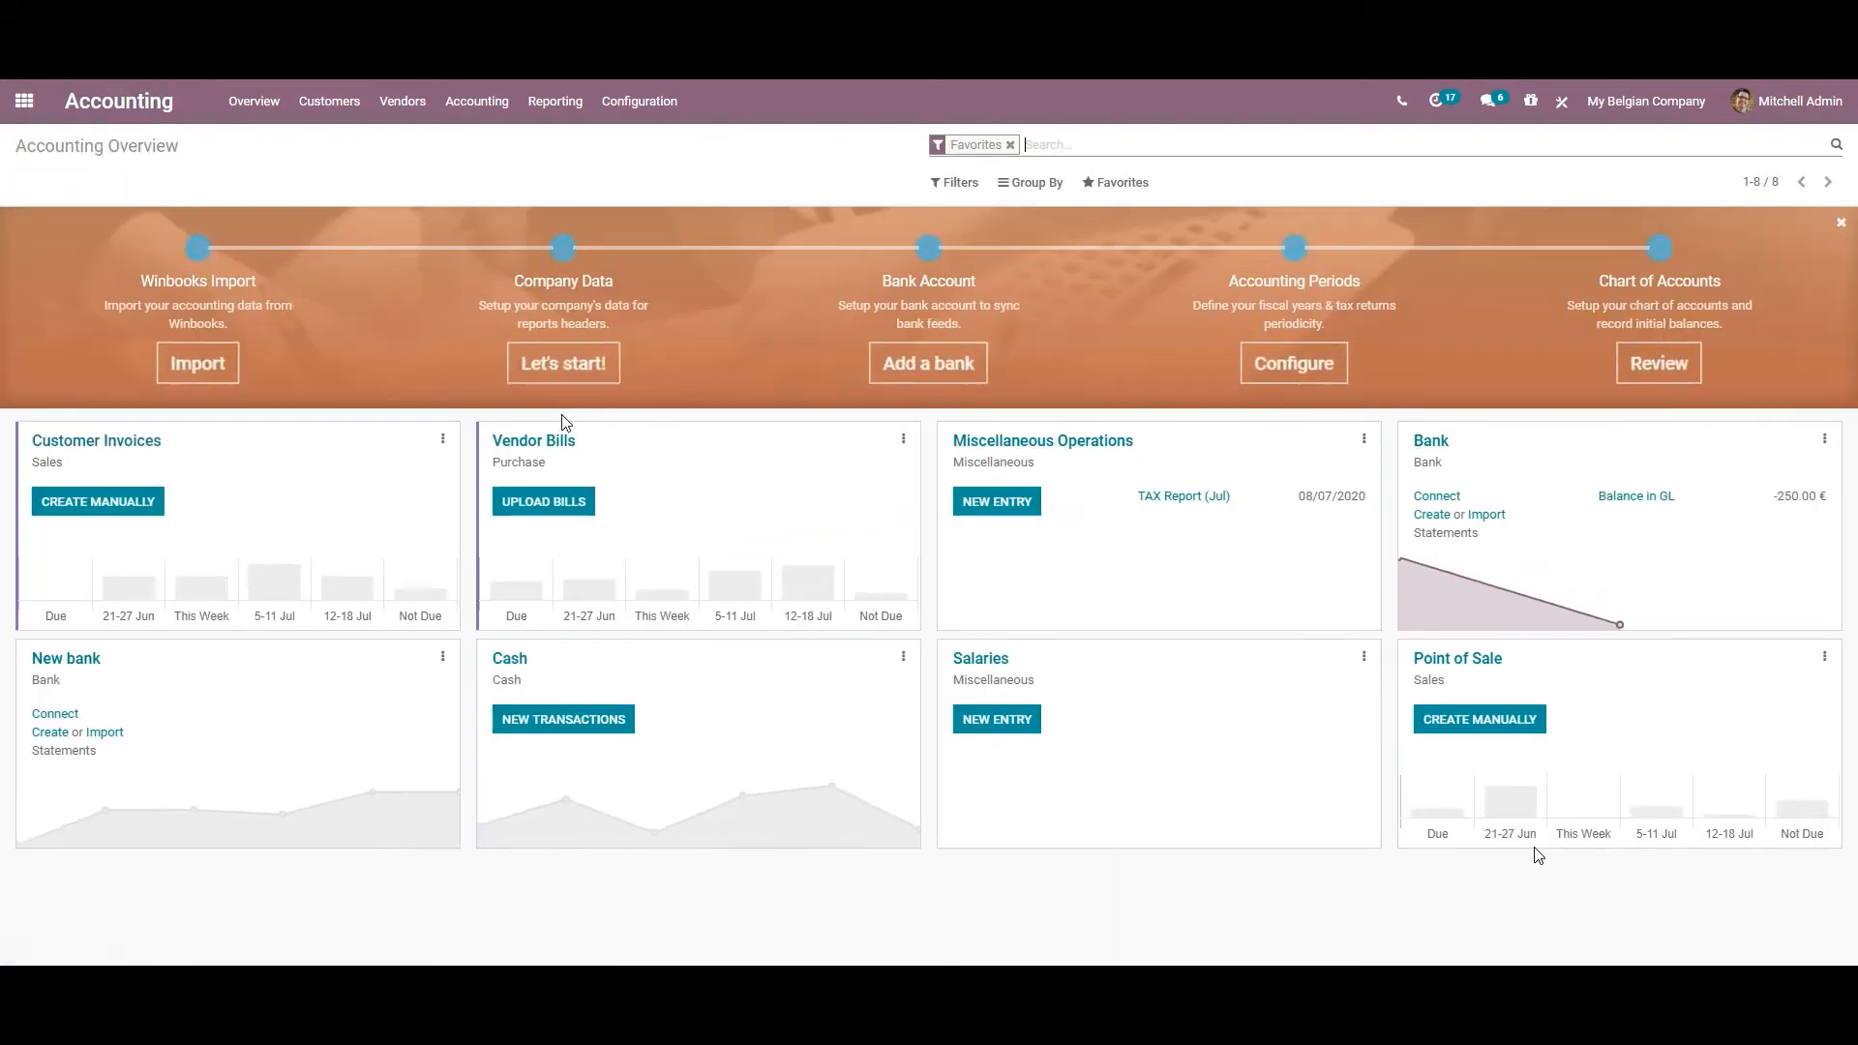
Import the five CODA bank statement files from the demo bank statements' coda folder into the New bank journal
left_click(101, 736)
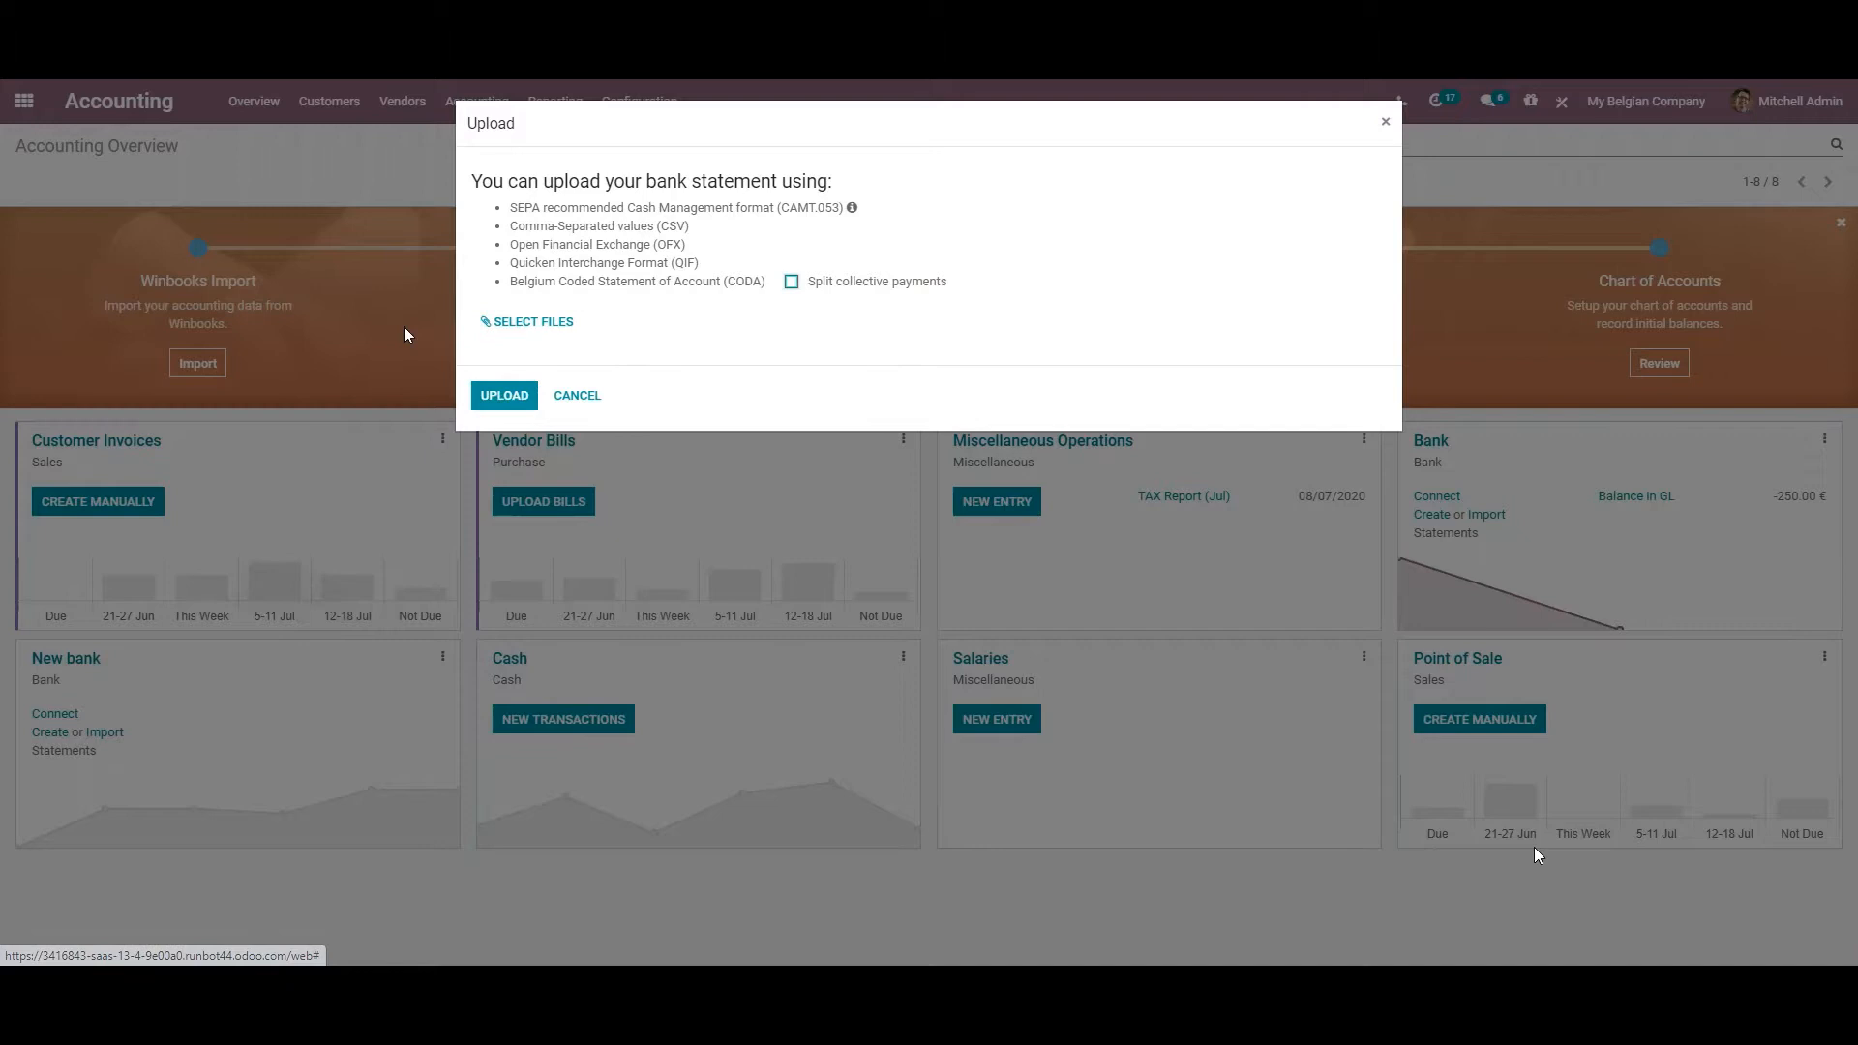
left_click(522, 324)
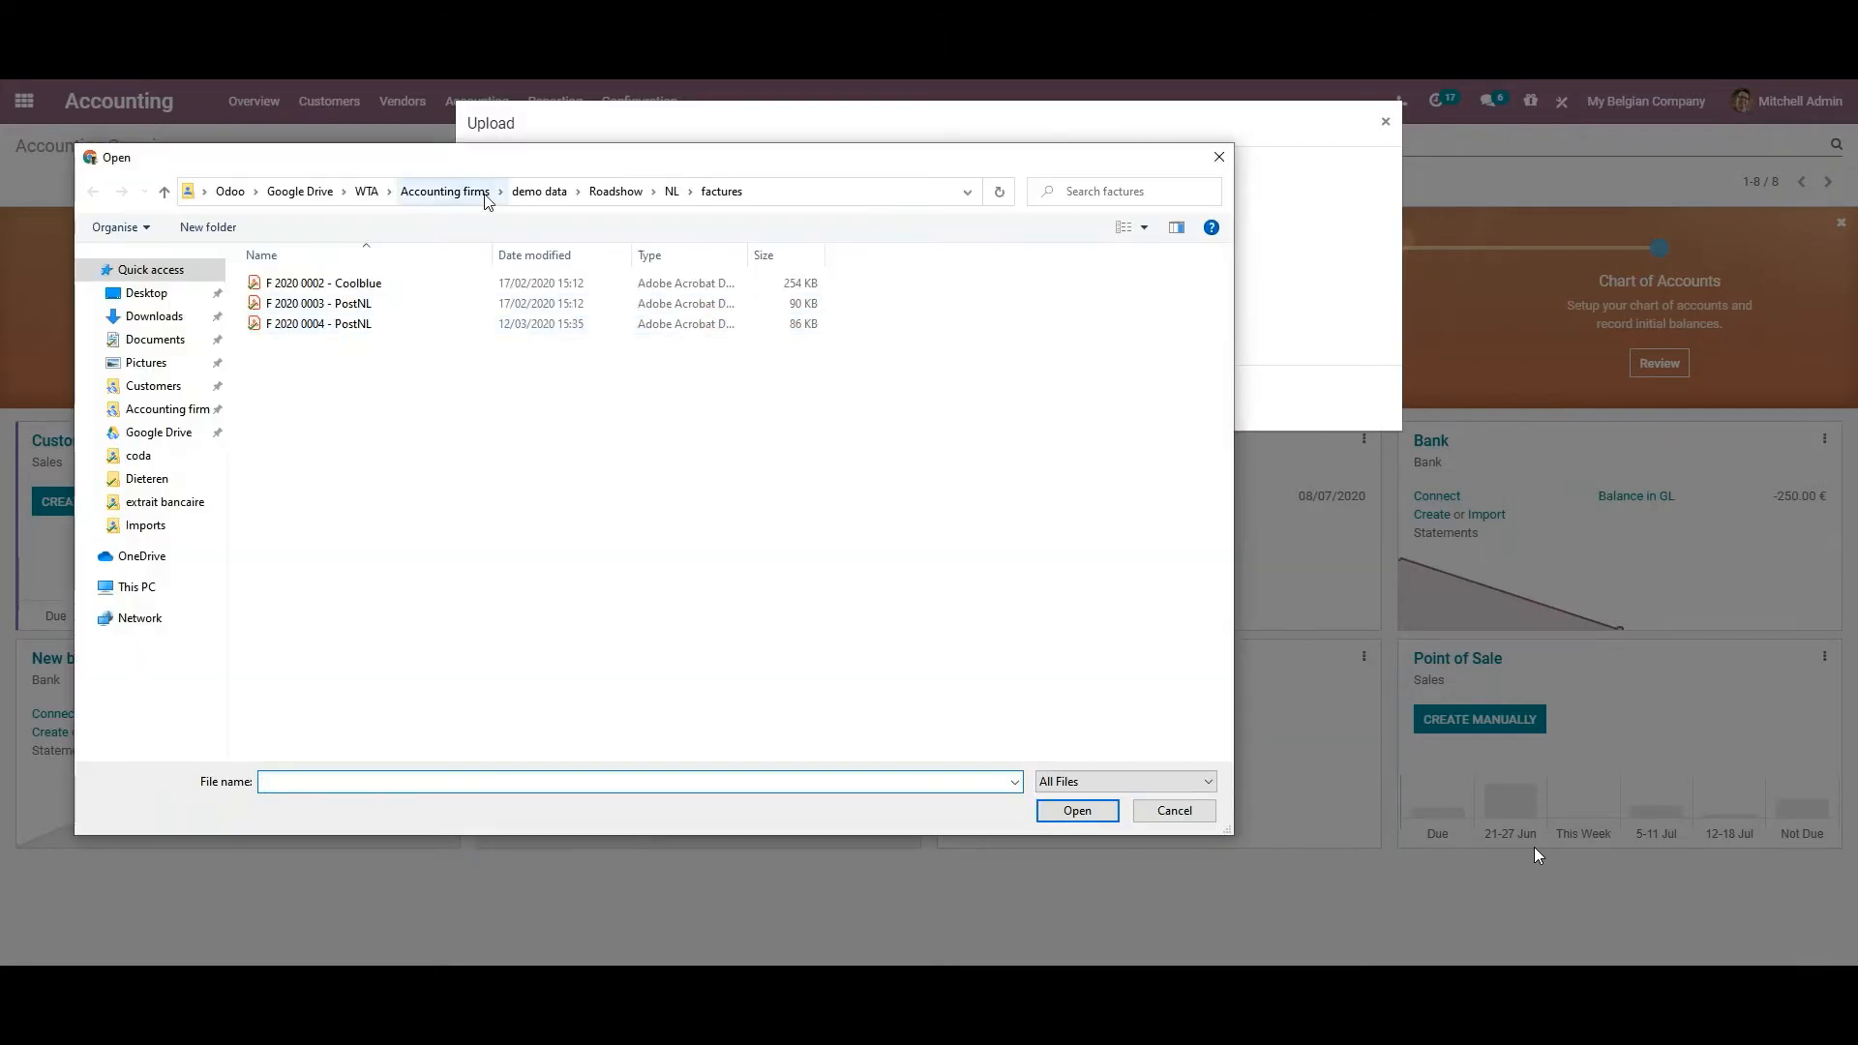
left_click(523, 194)
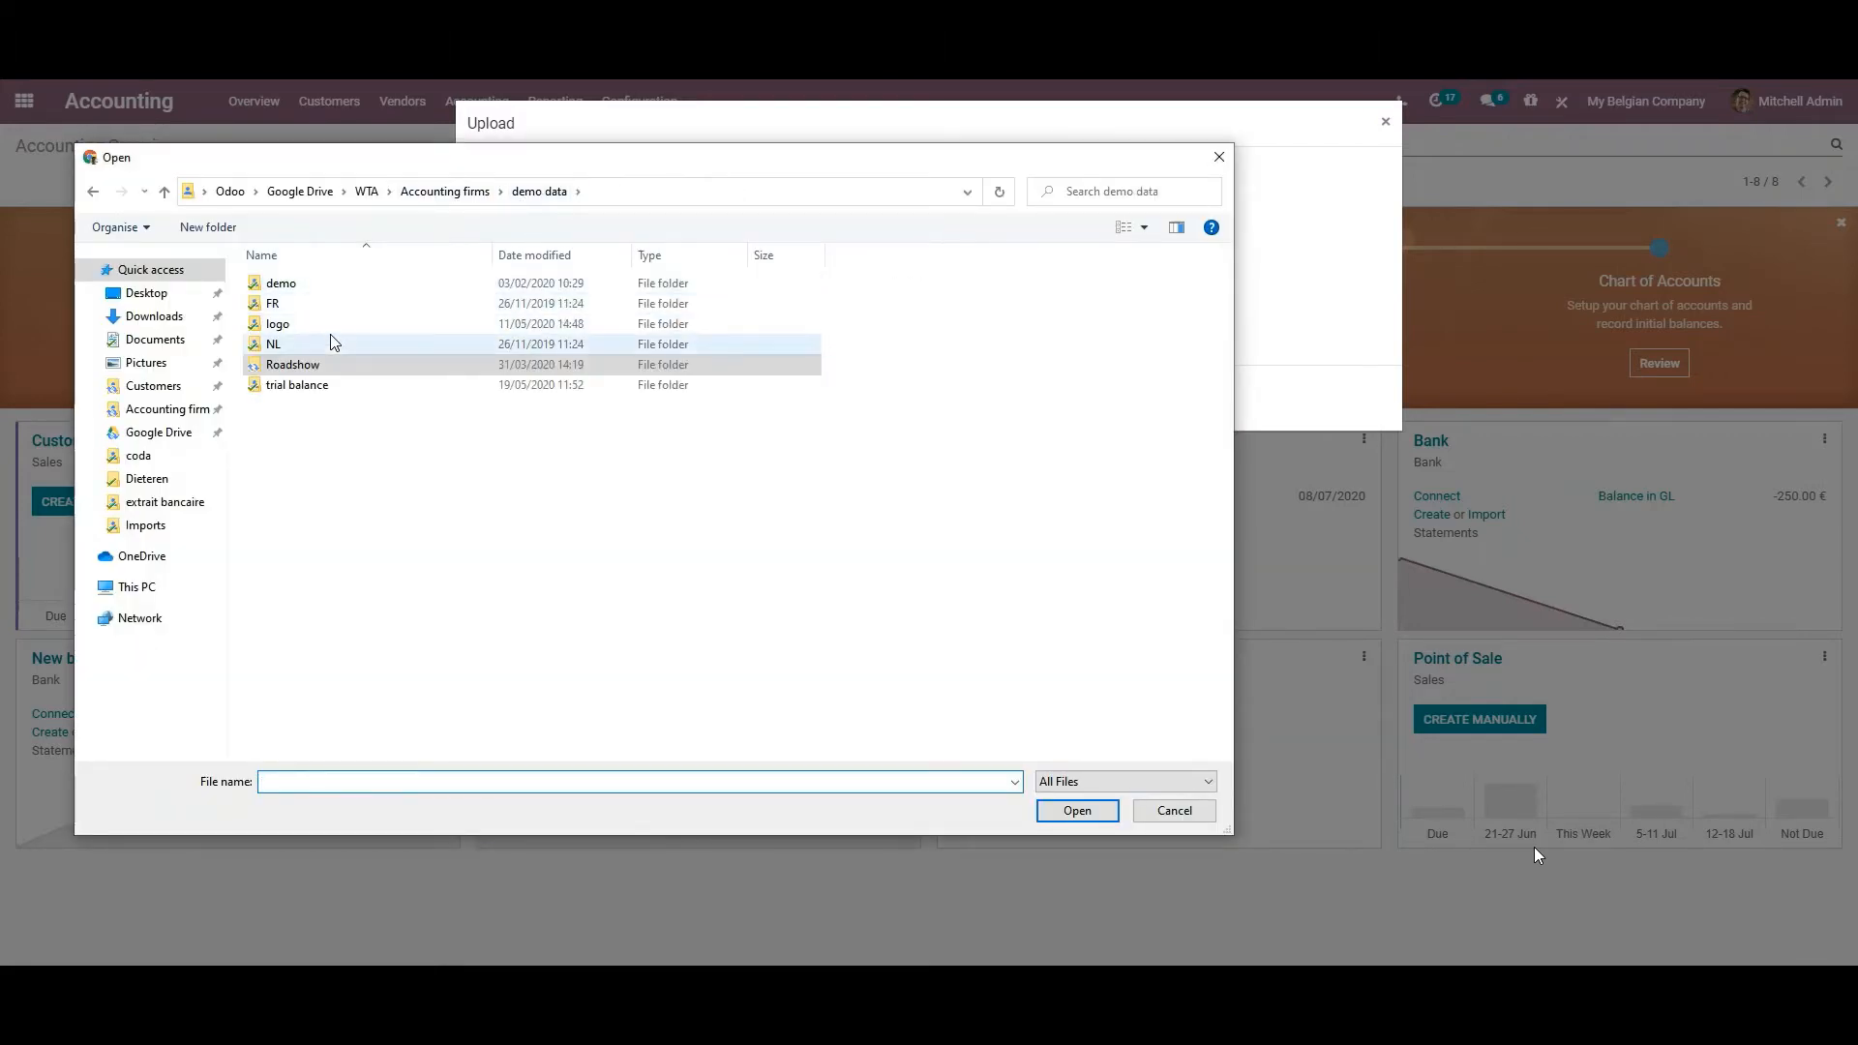
double_click(311, 288)
double_click(310, 286)
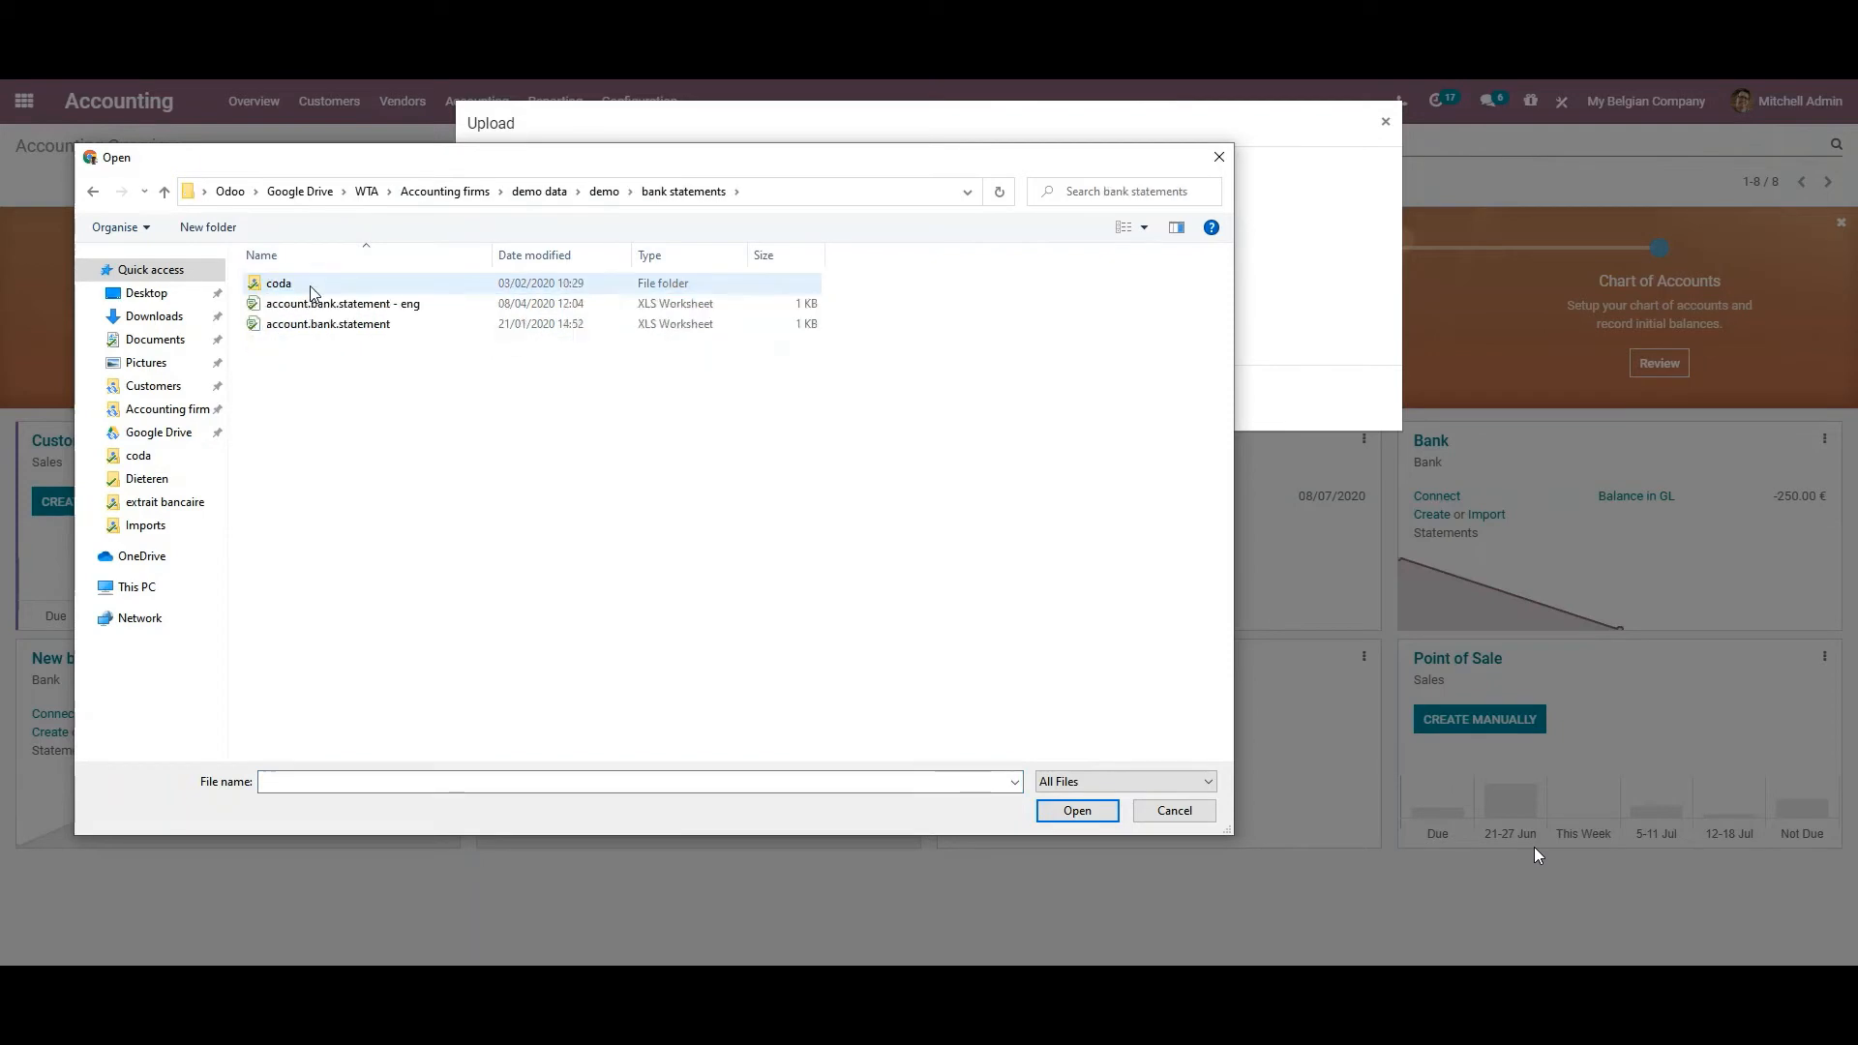
double_click(311, 287)
left_click(310, 286)
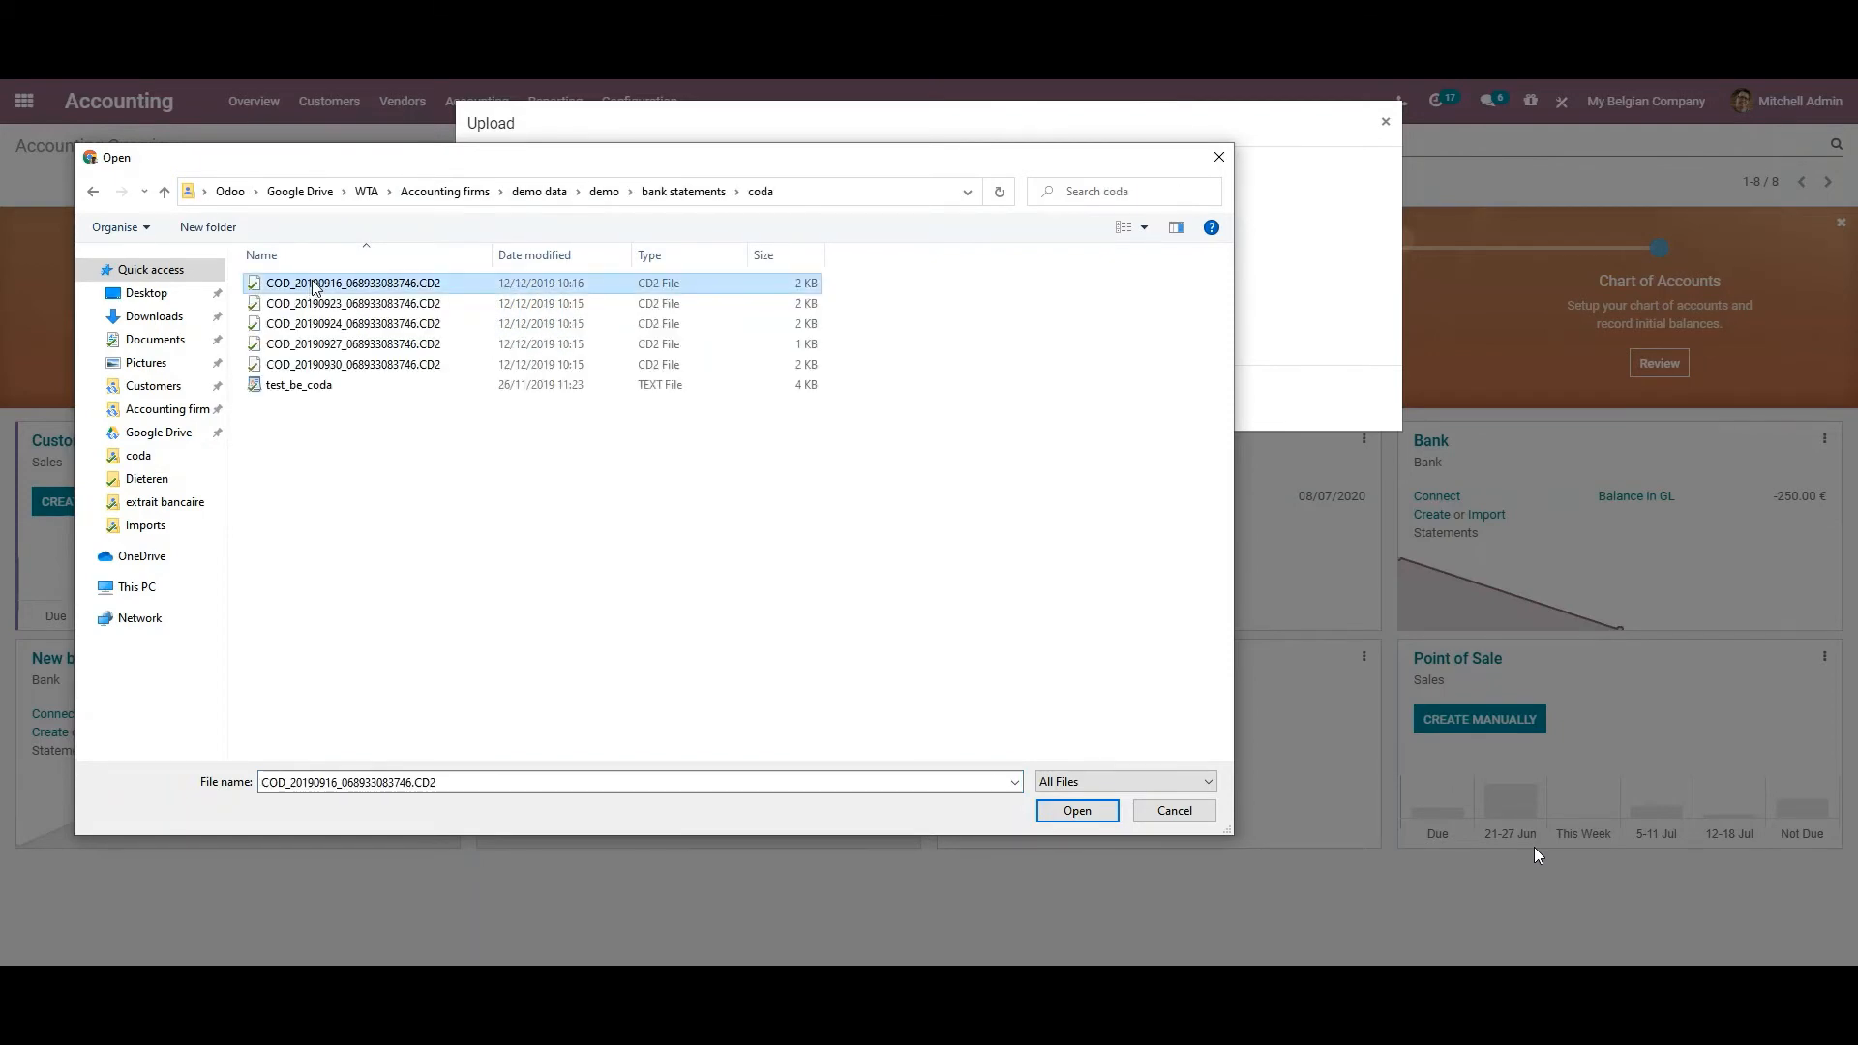
left_click(363, 367, "shift")
left_click(1074, 813)
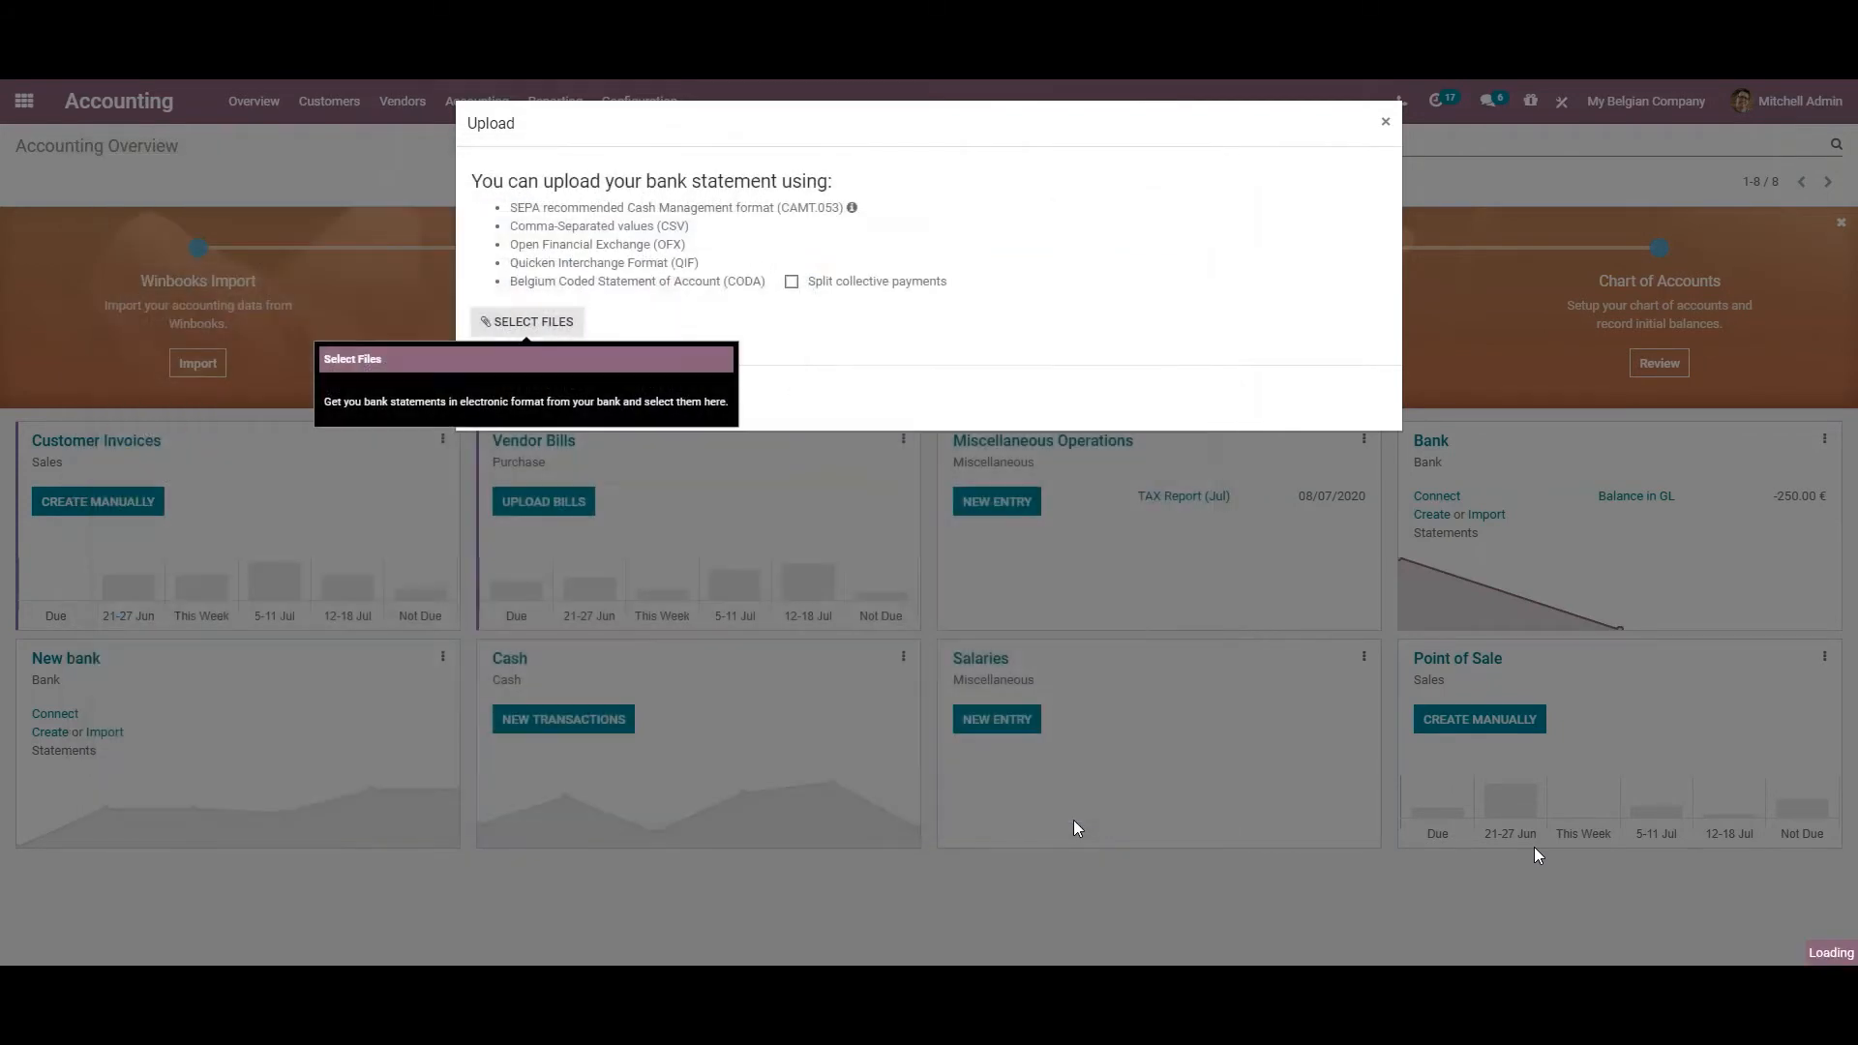
left_click(507, 678)
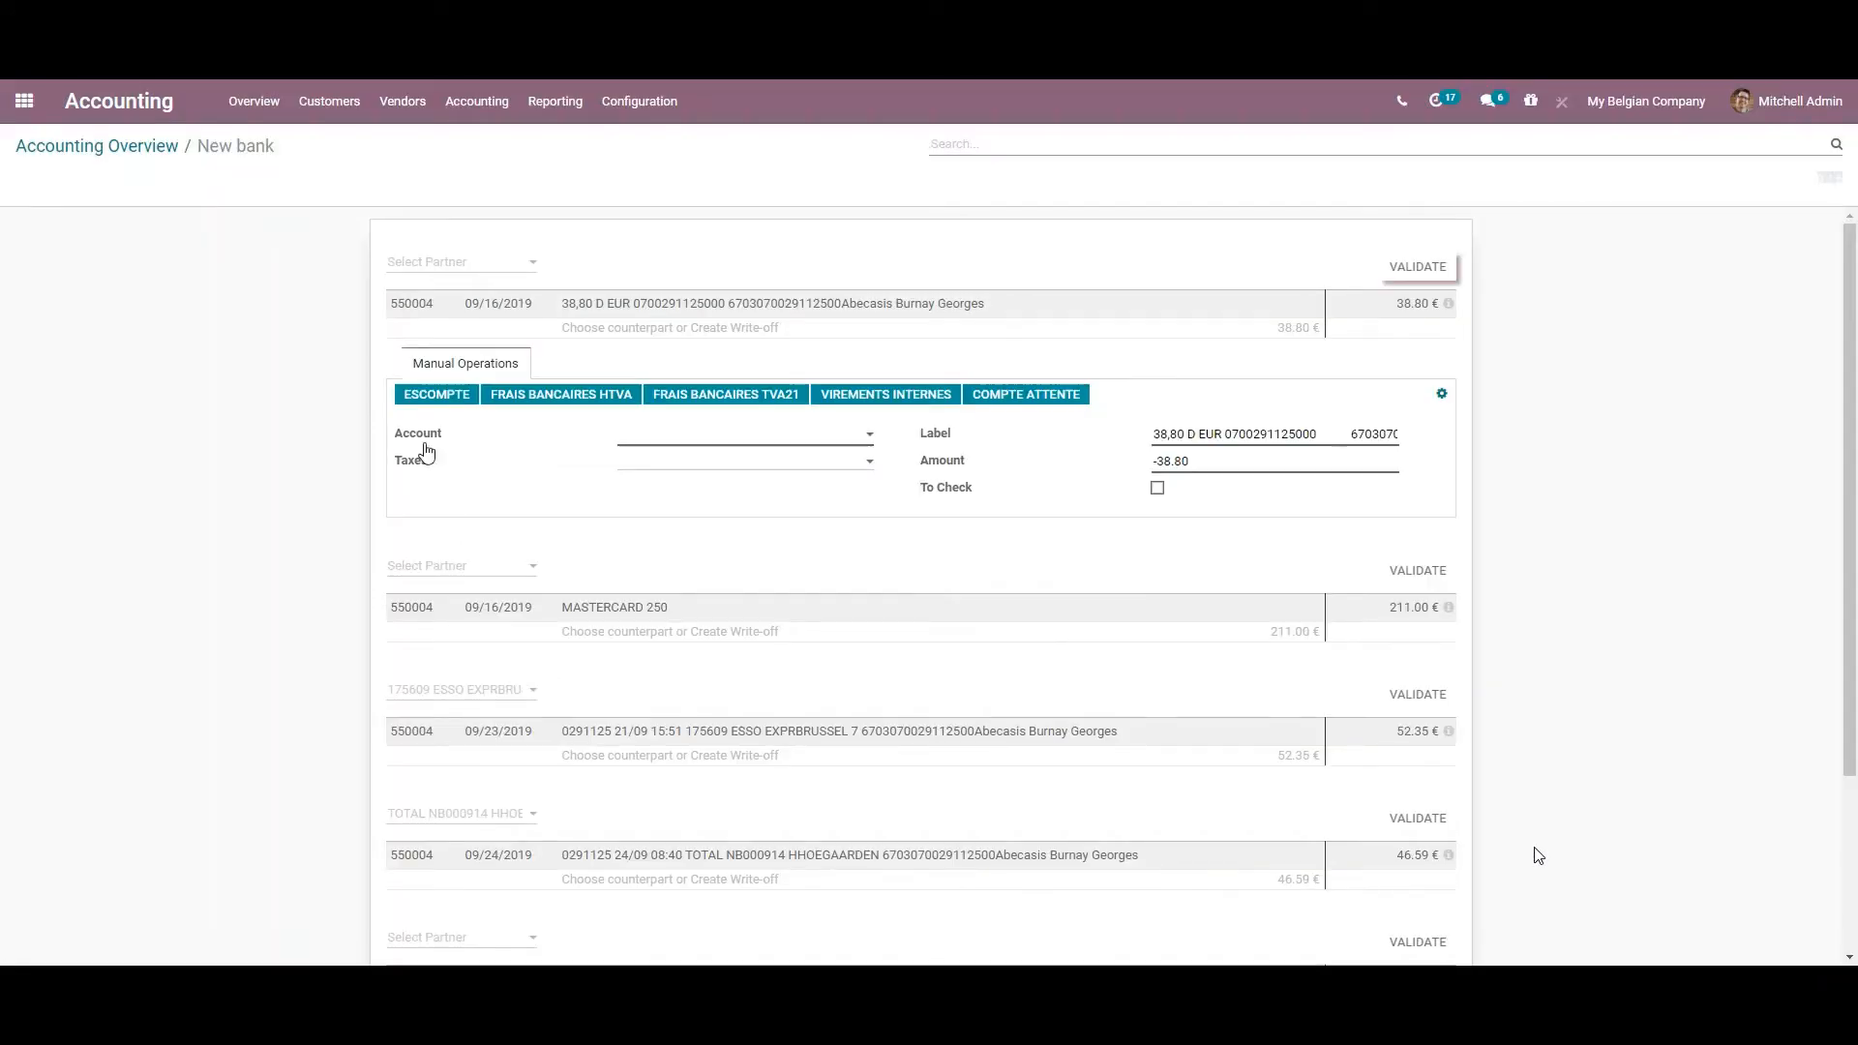
Open New bank's statement 21 from the Accounting Overview and examine the accounts in journal entry ING/2019/09/0006
left_click(121, 148)
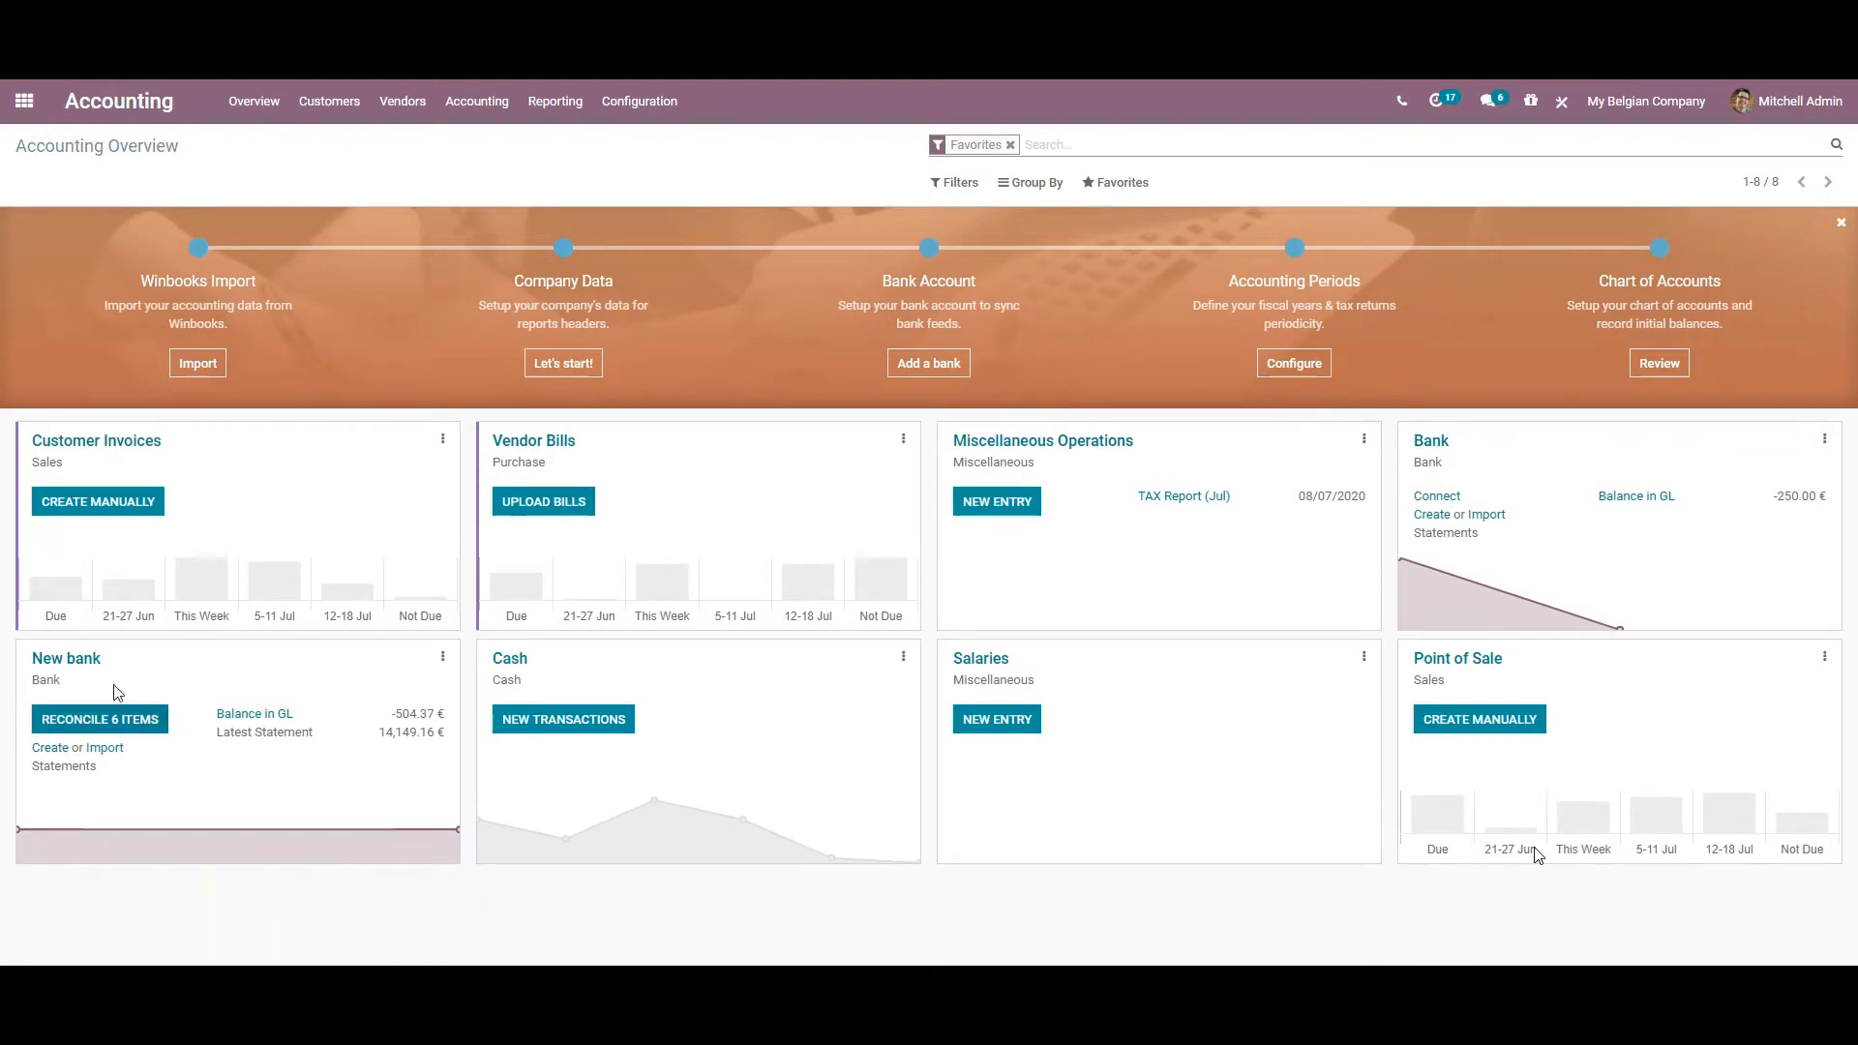
left_click(253, 663)
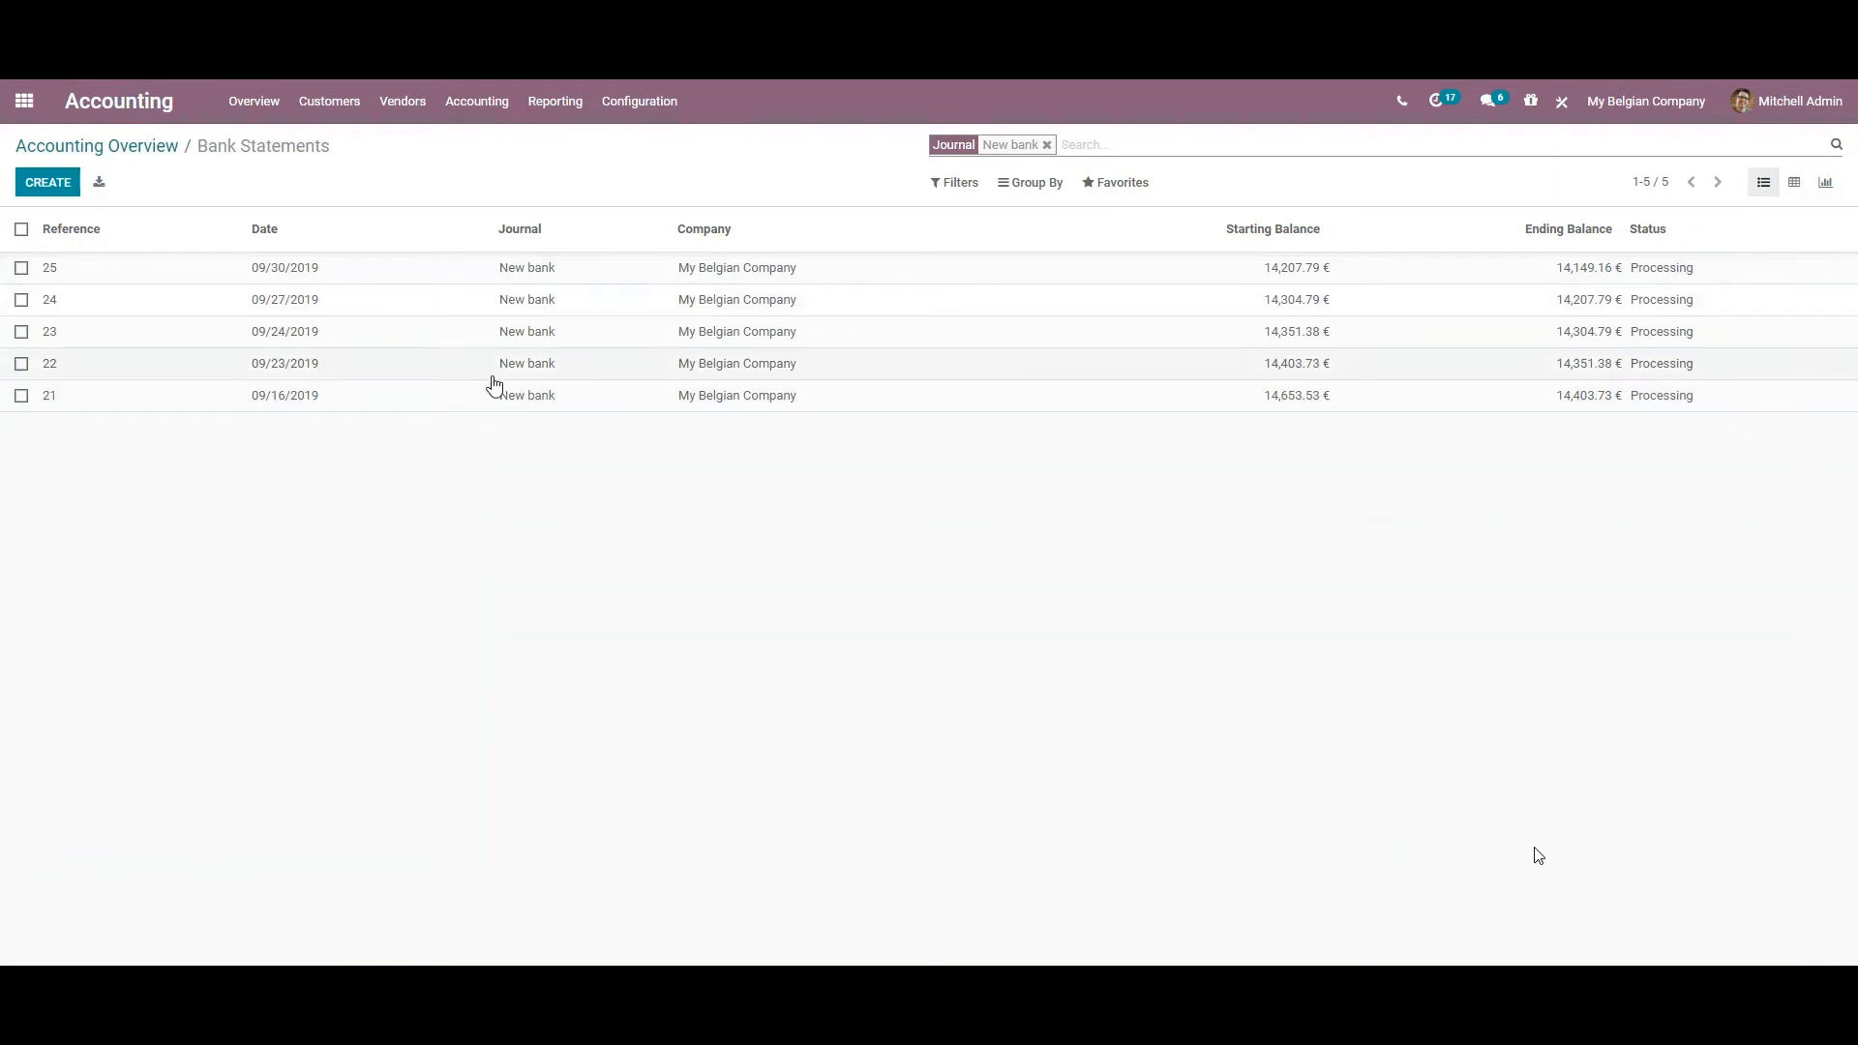
left_click(386, 399)
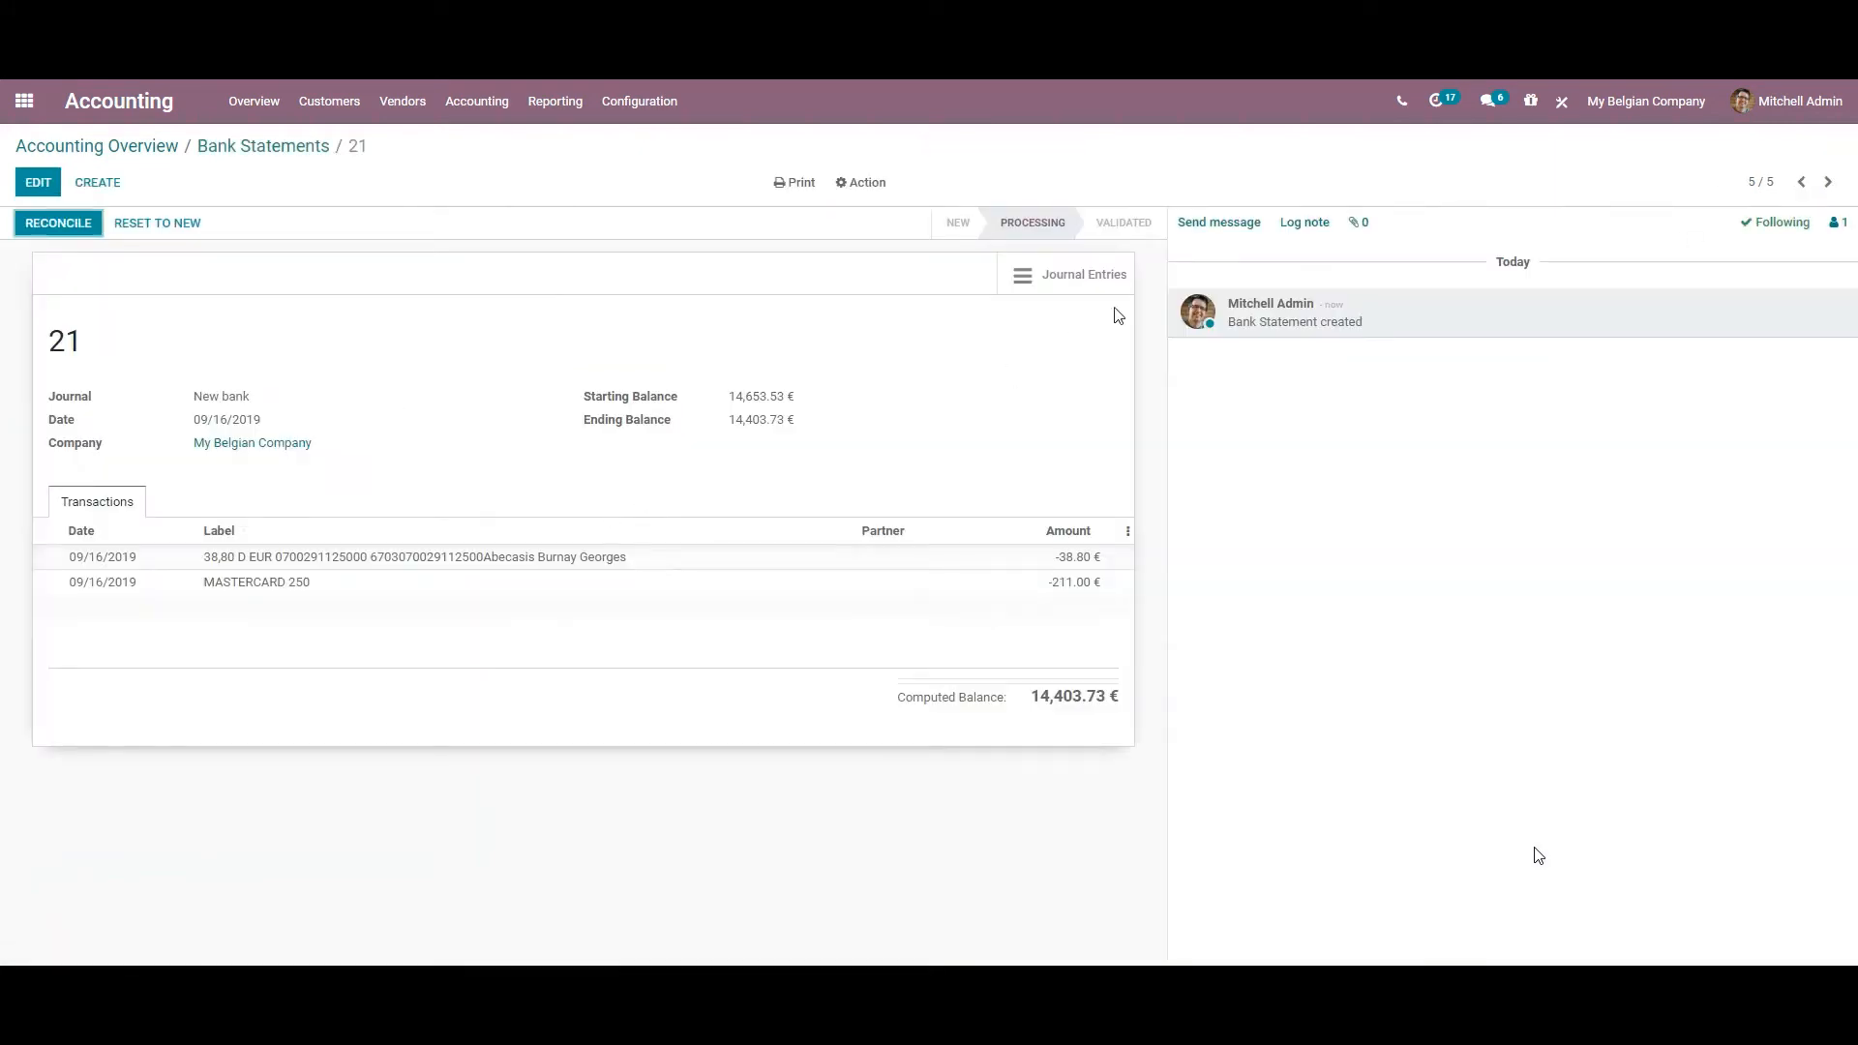
left_click(1065, 280)
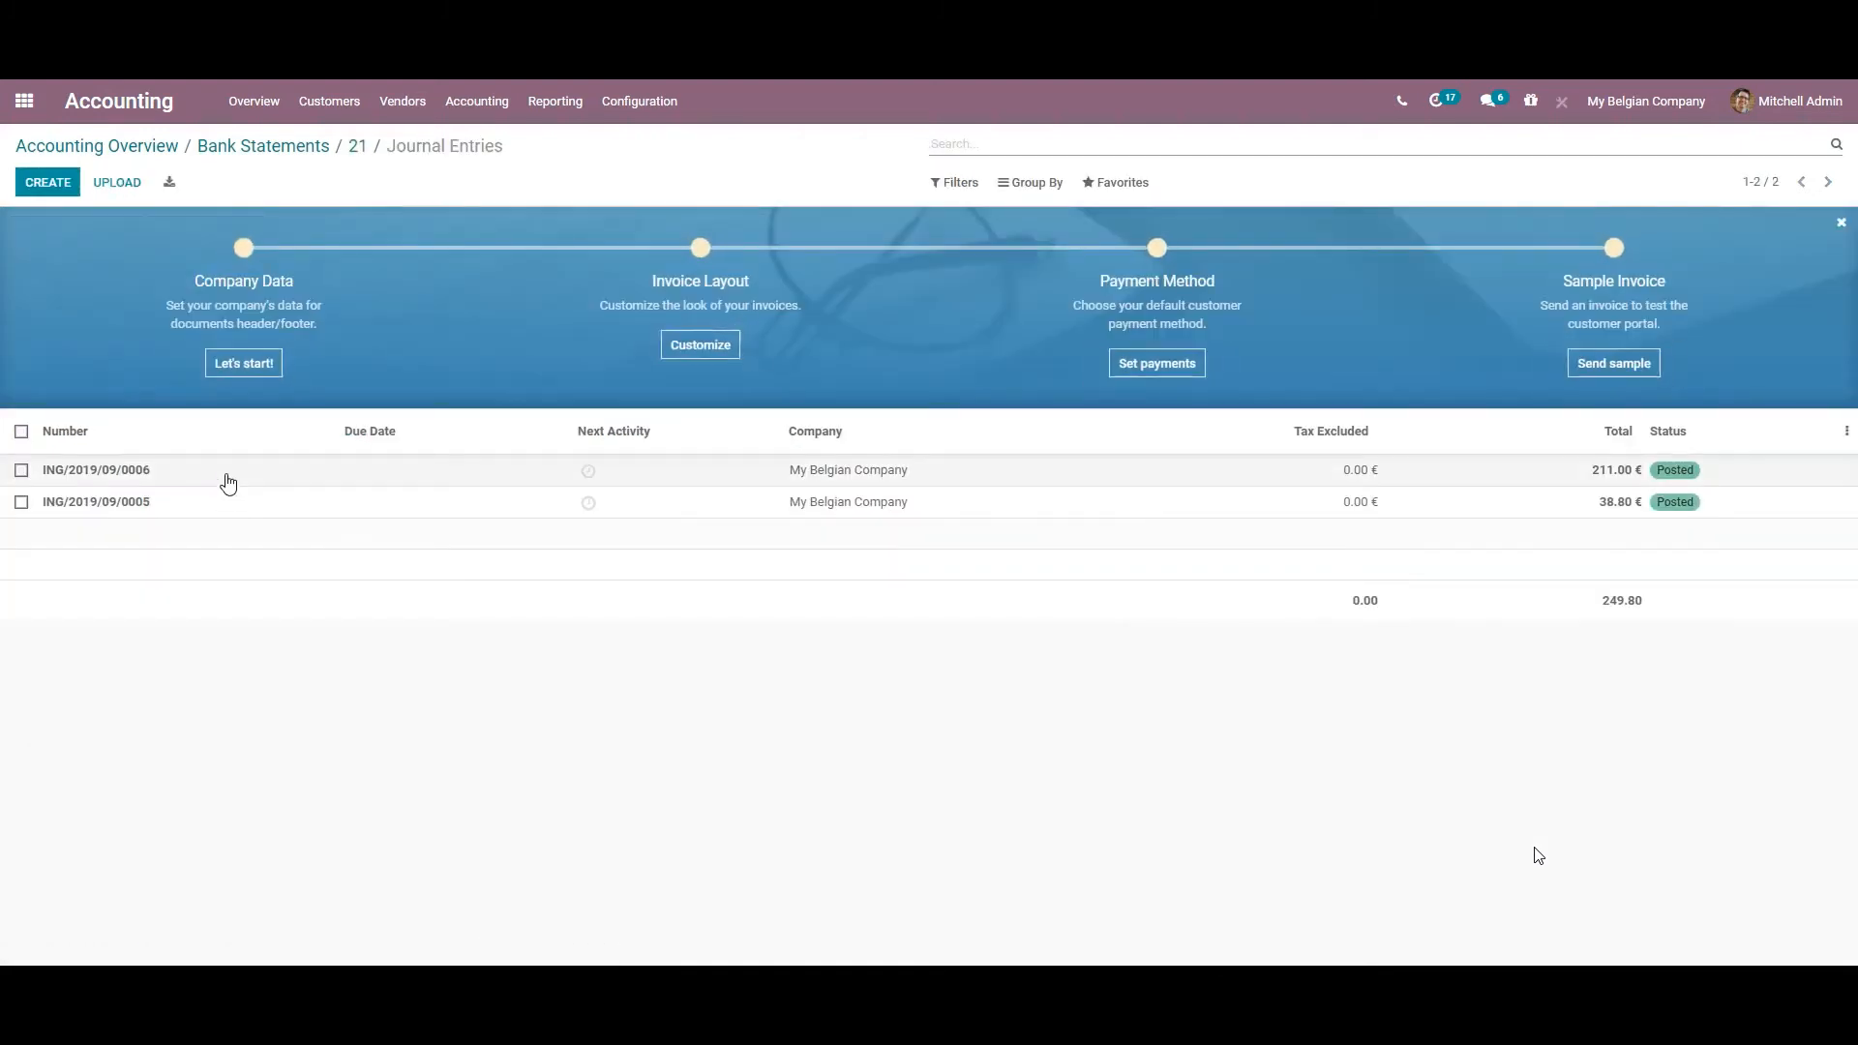
left_click(228, 481)
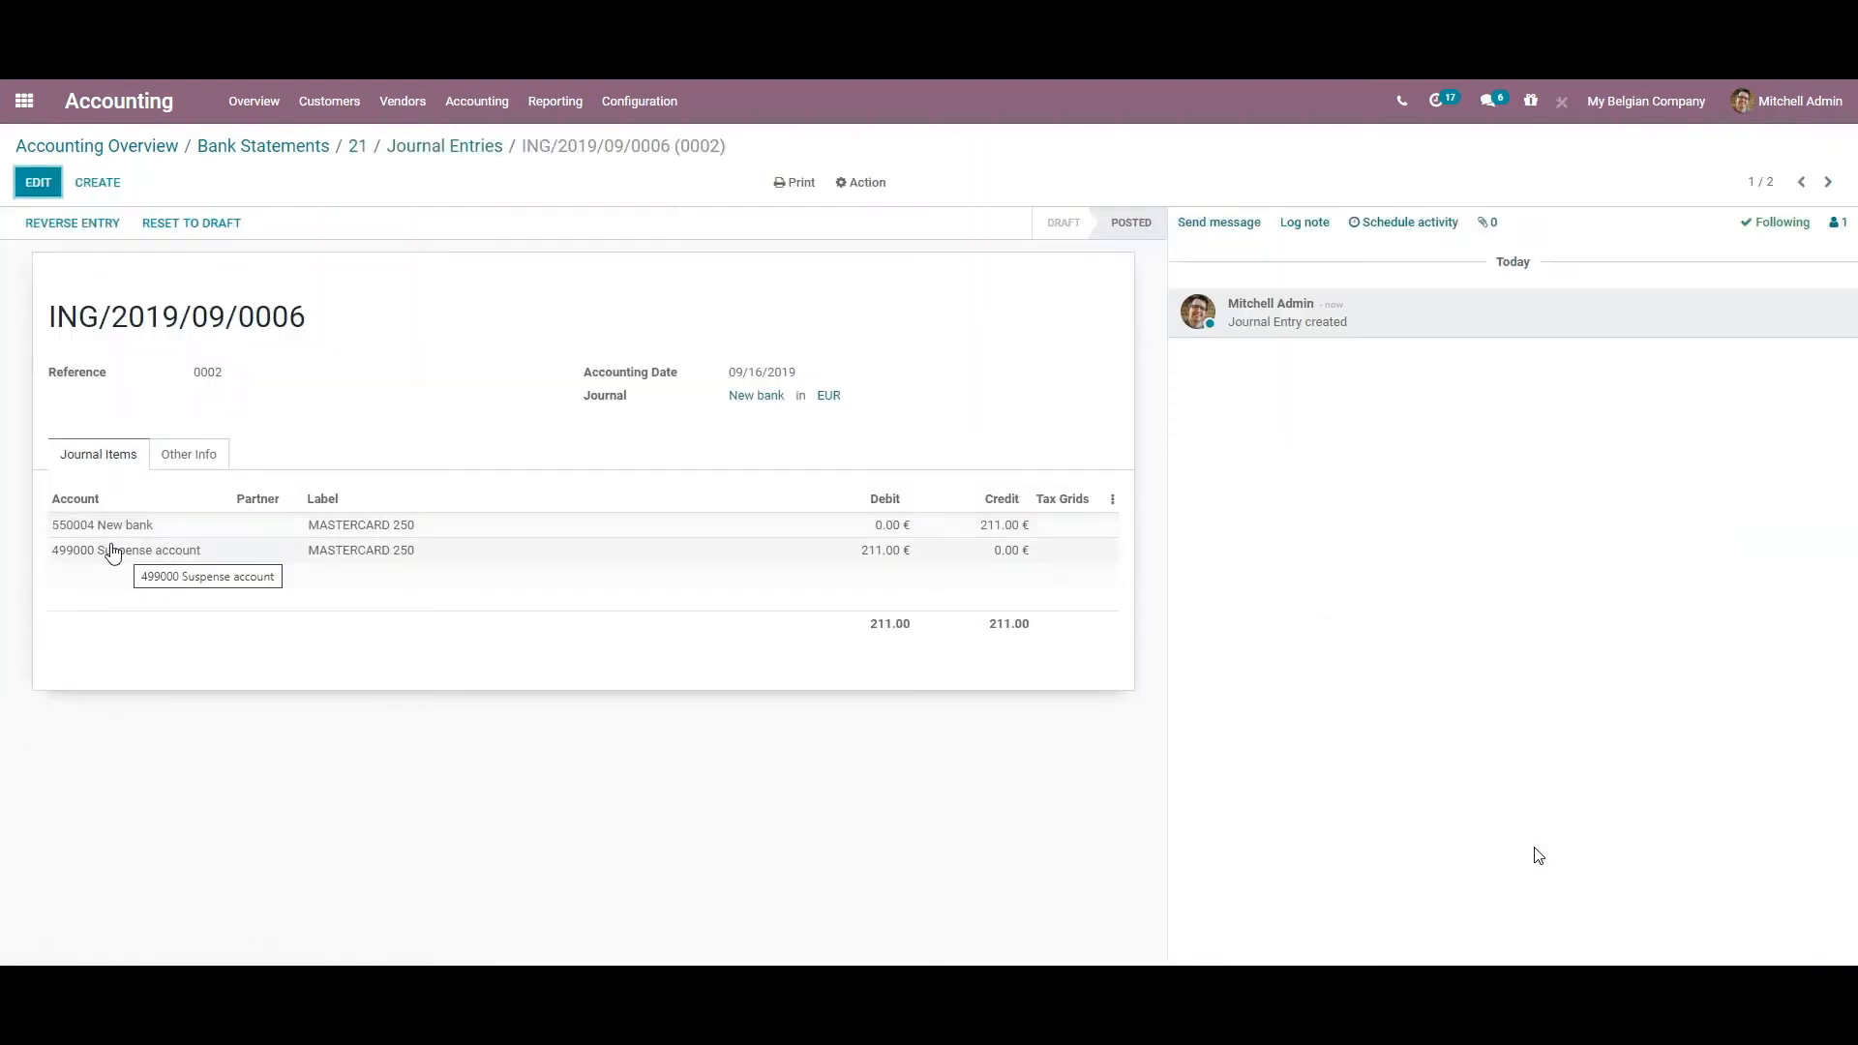
Reconcile statement 21's MASTERCARD 250 transaction as a write-off with the Frais bancaires HTVA model and validate it
left_click(496, 150)
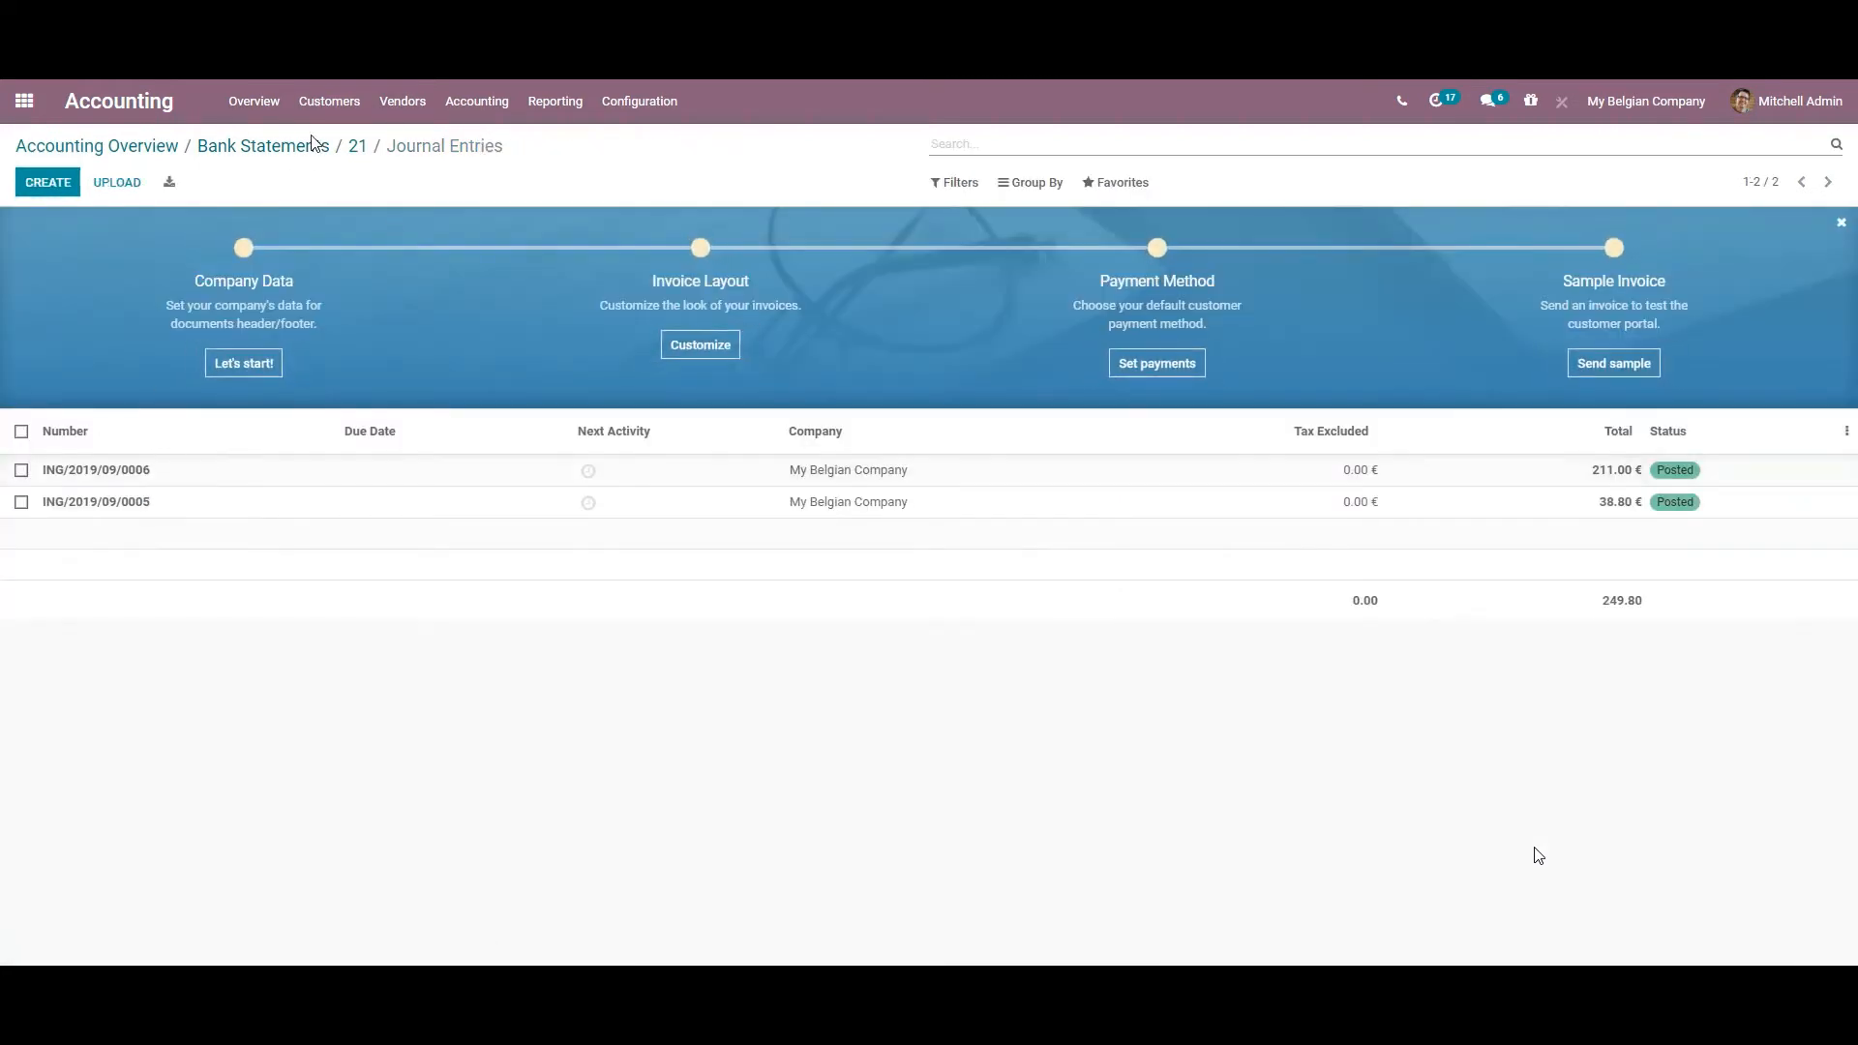
left_click(355, 148)
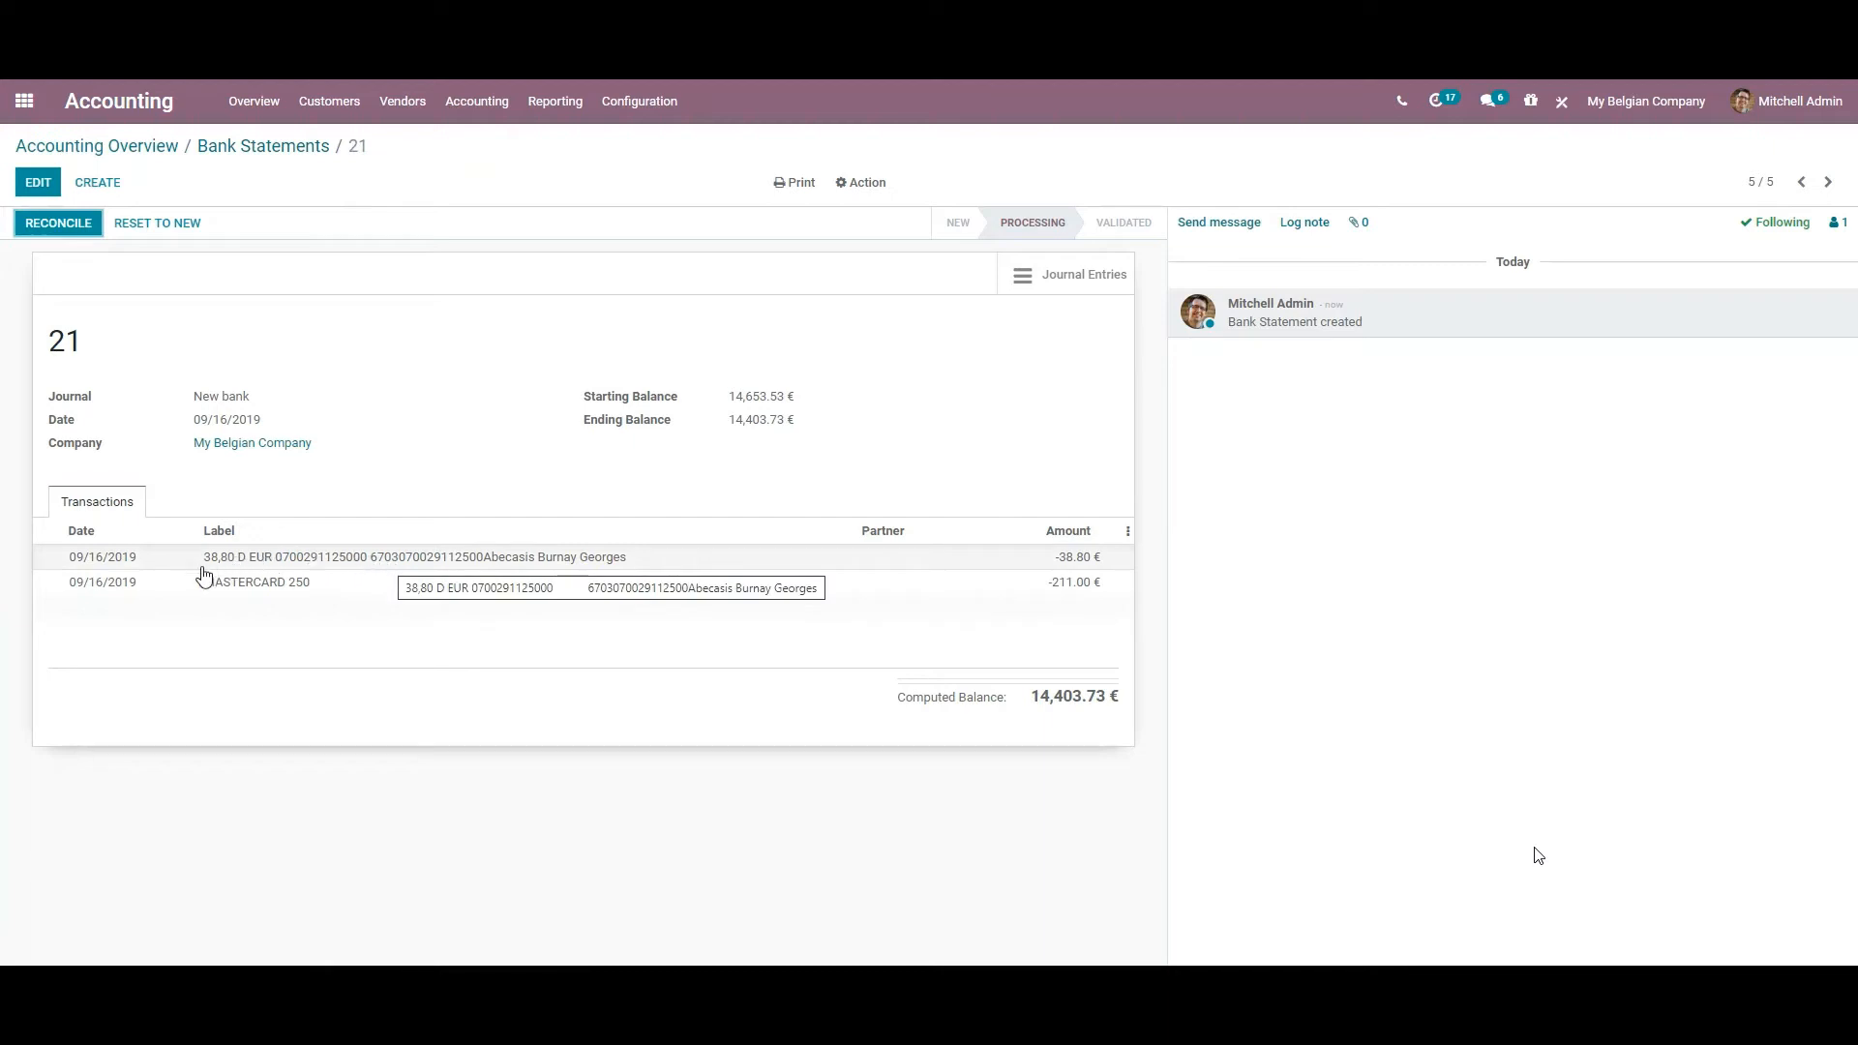
left_click(60, 224)
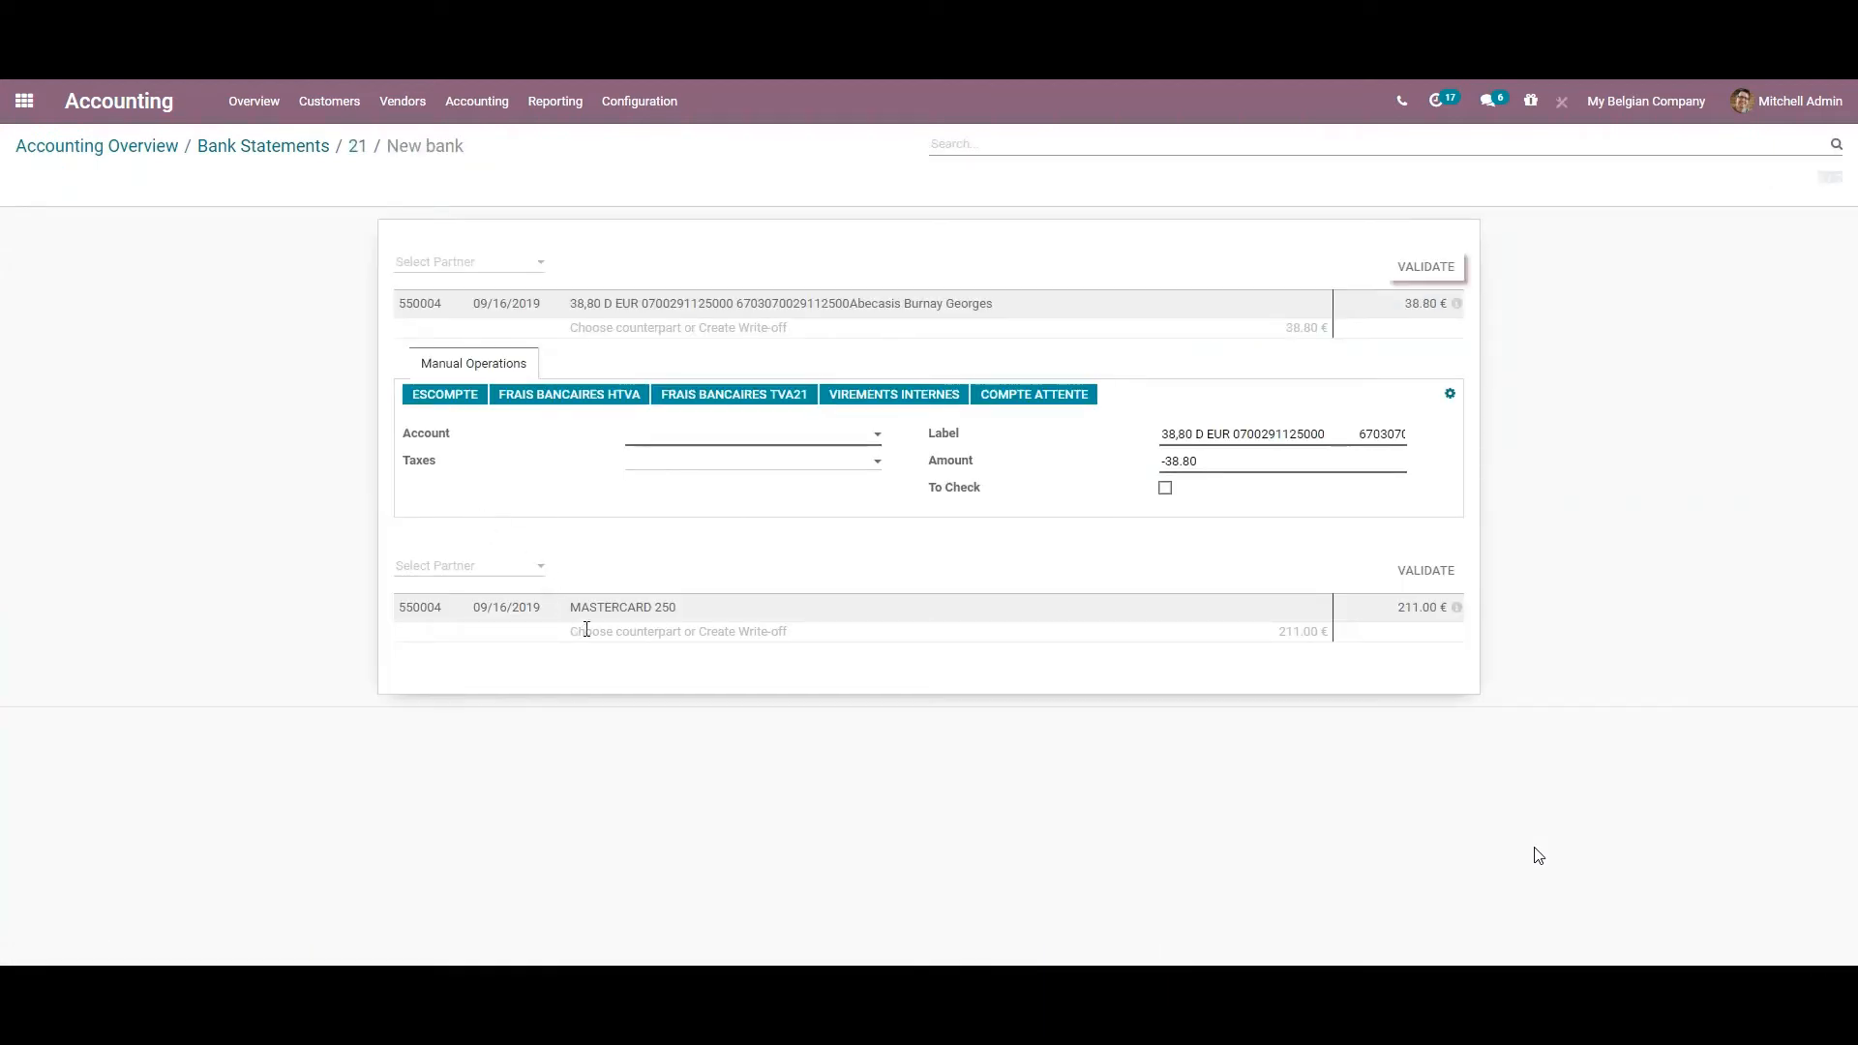
left_click(586, 630)
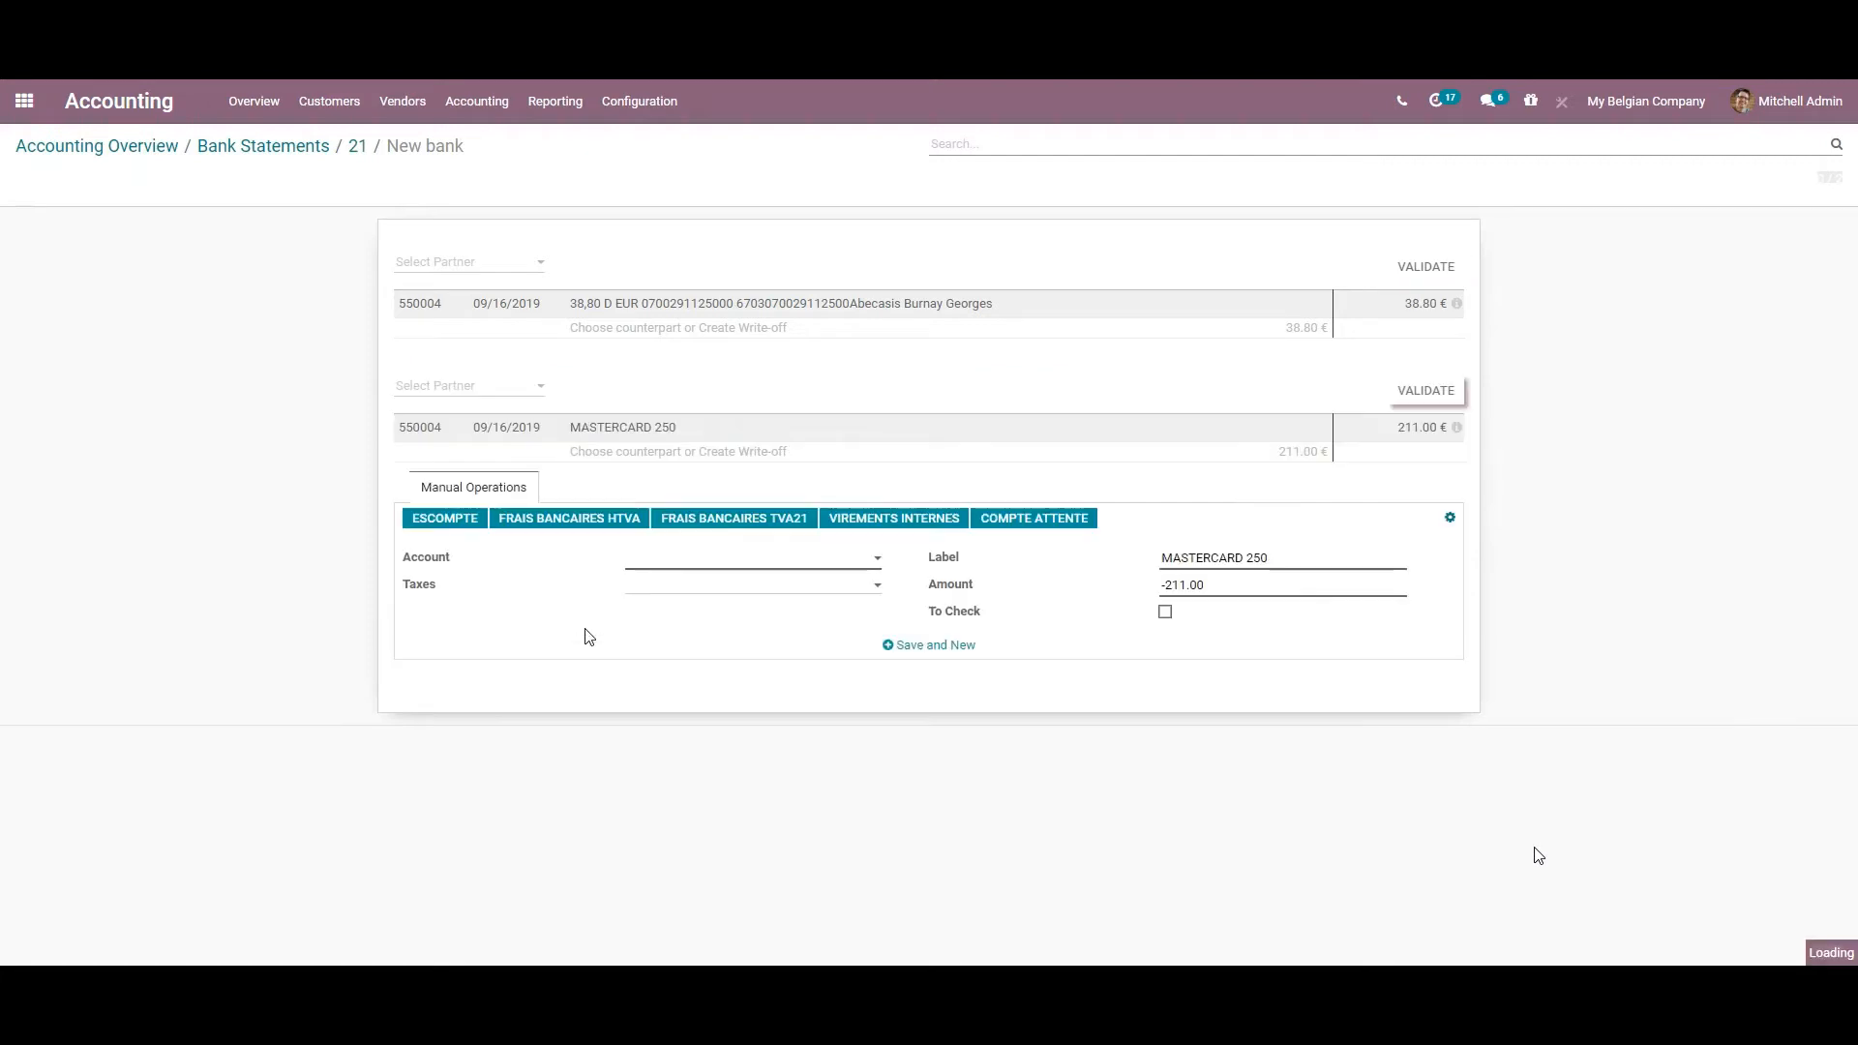
left_click(553, 520)
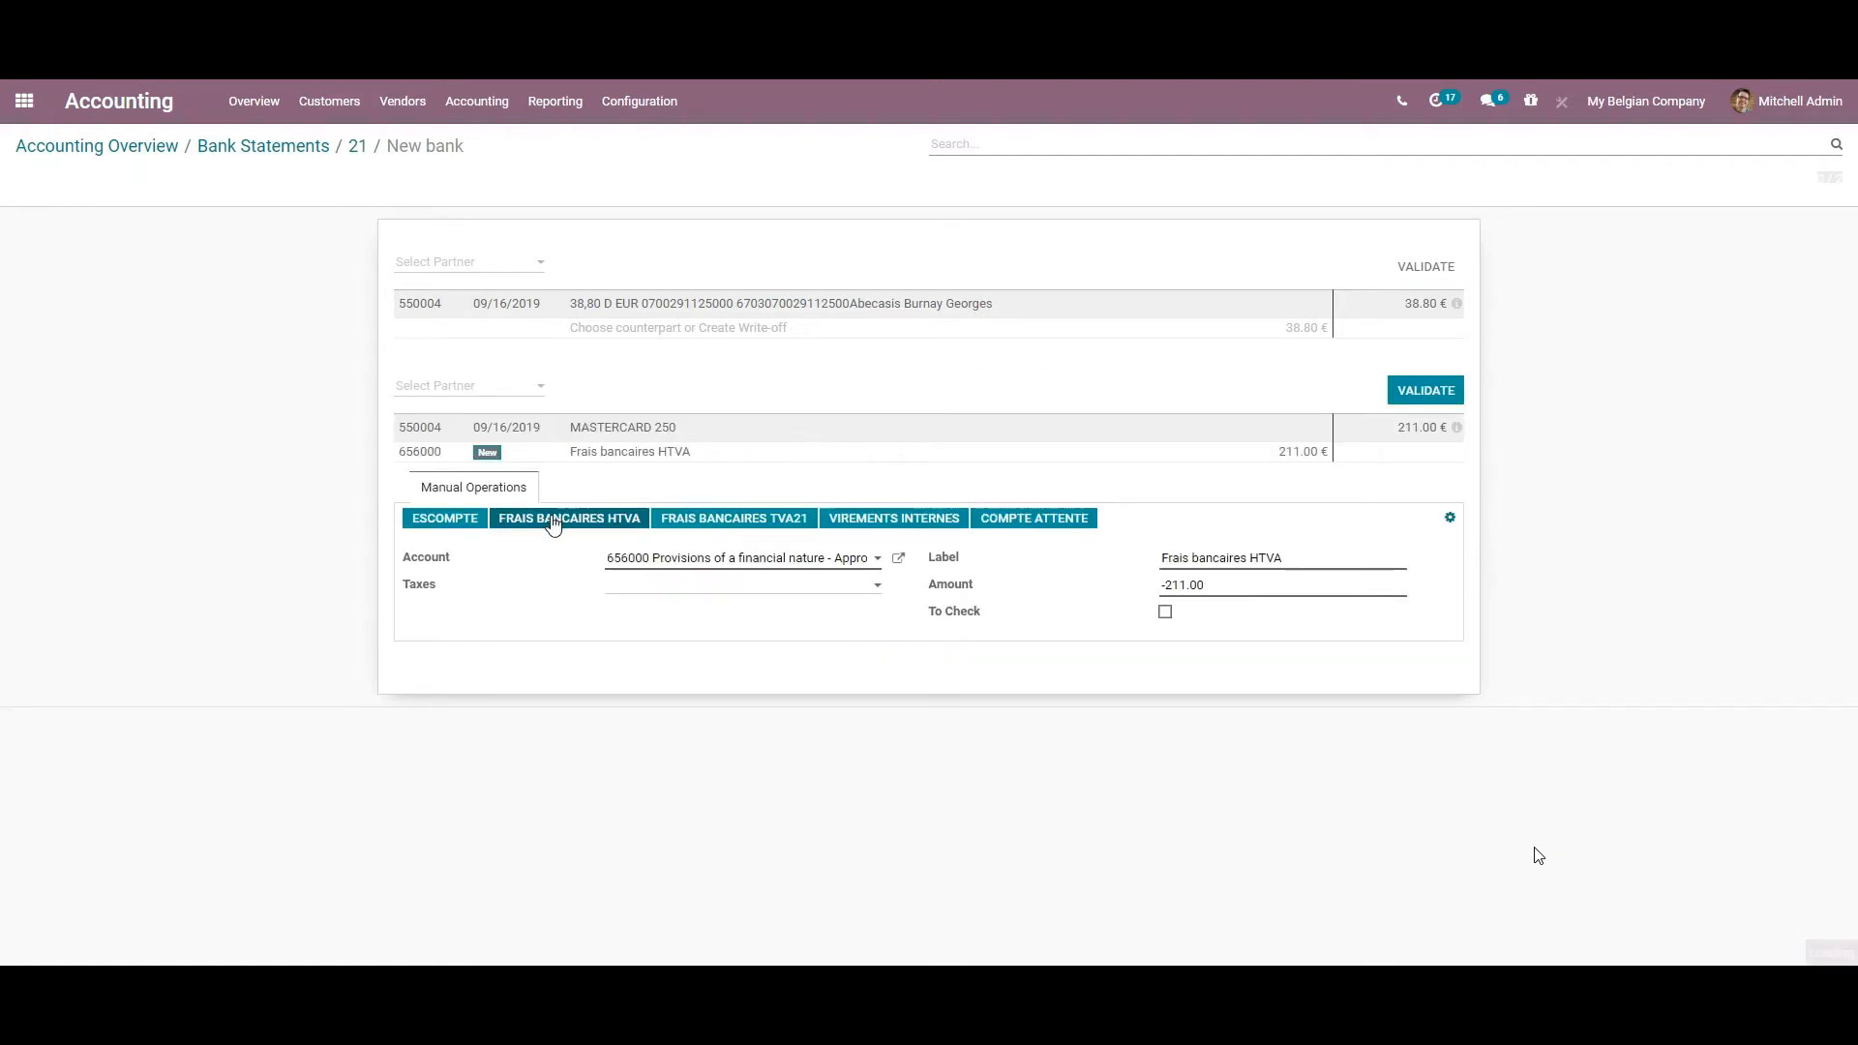
left_click(1444, 397)
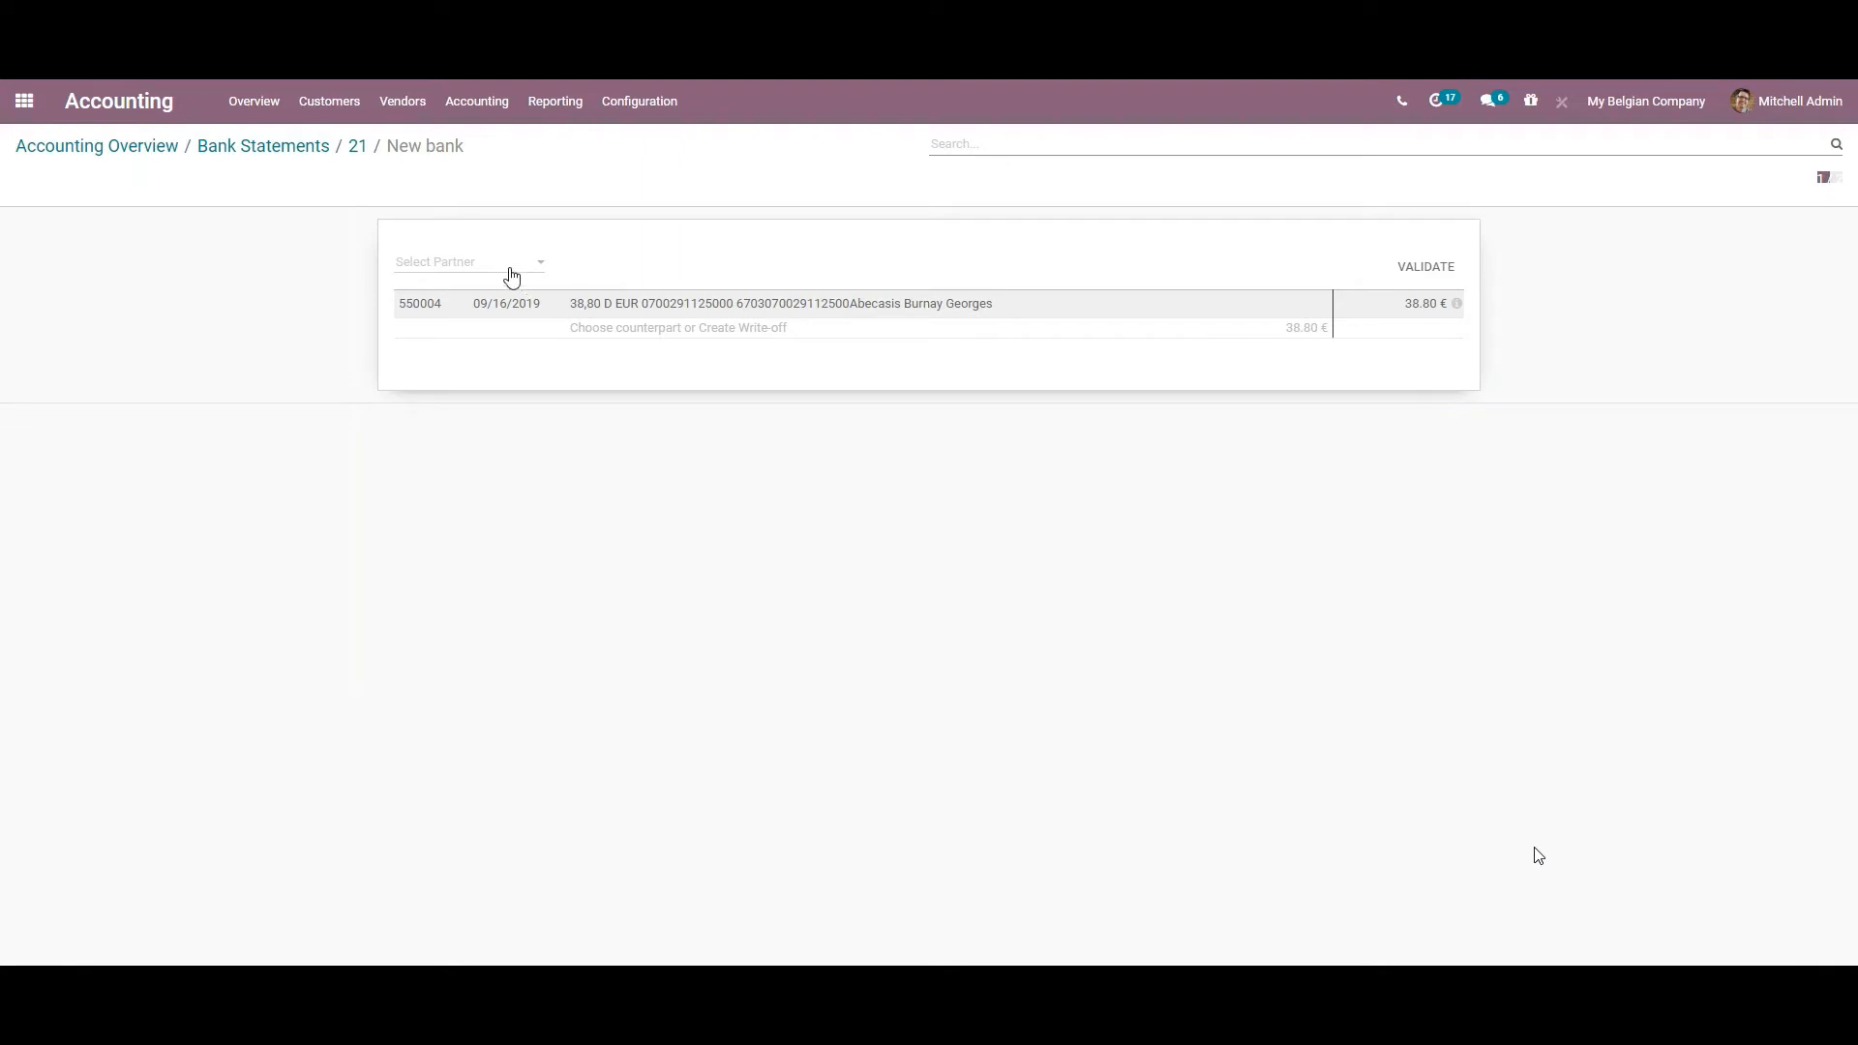
Reconcile the remaining 38.80 € transaction of statement 21 with the Virements internes model and validate it
left_click(566, 328)
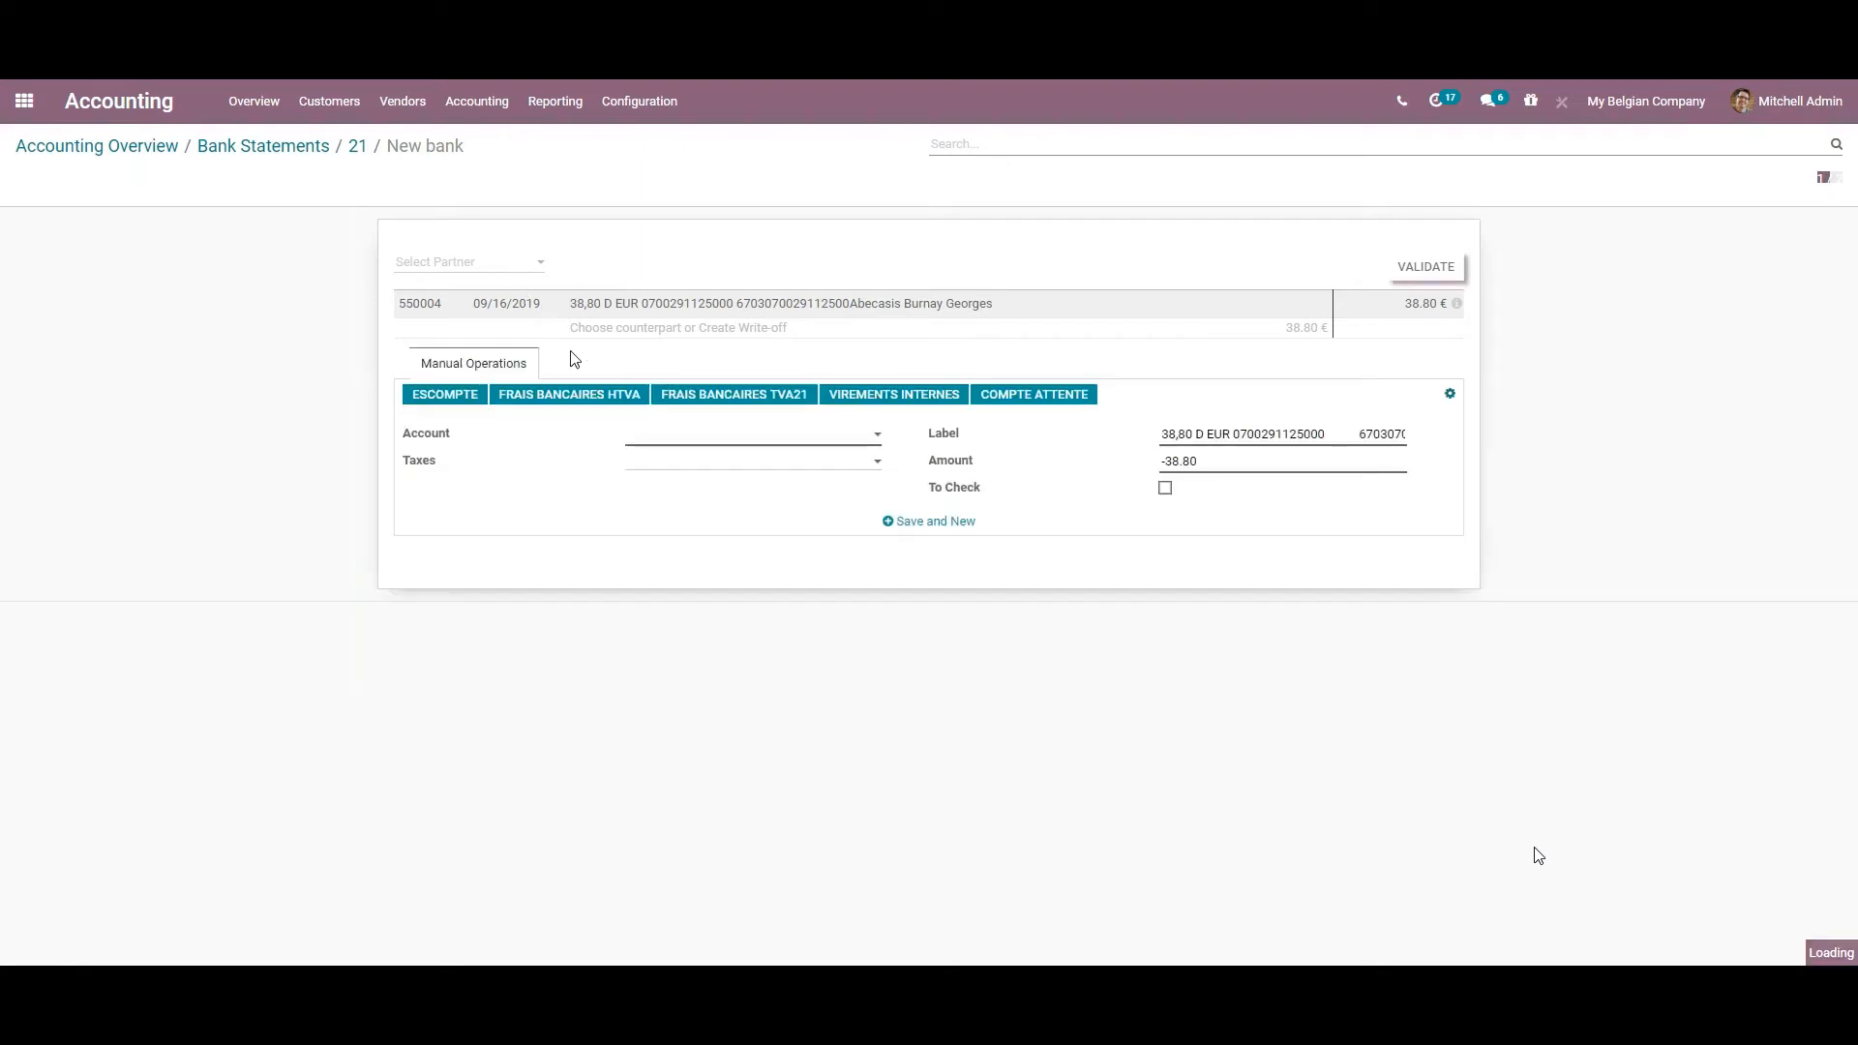
left_click(956, 403)
left_click(1412, 272)
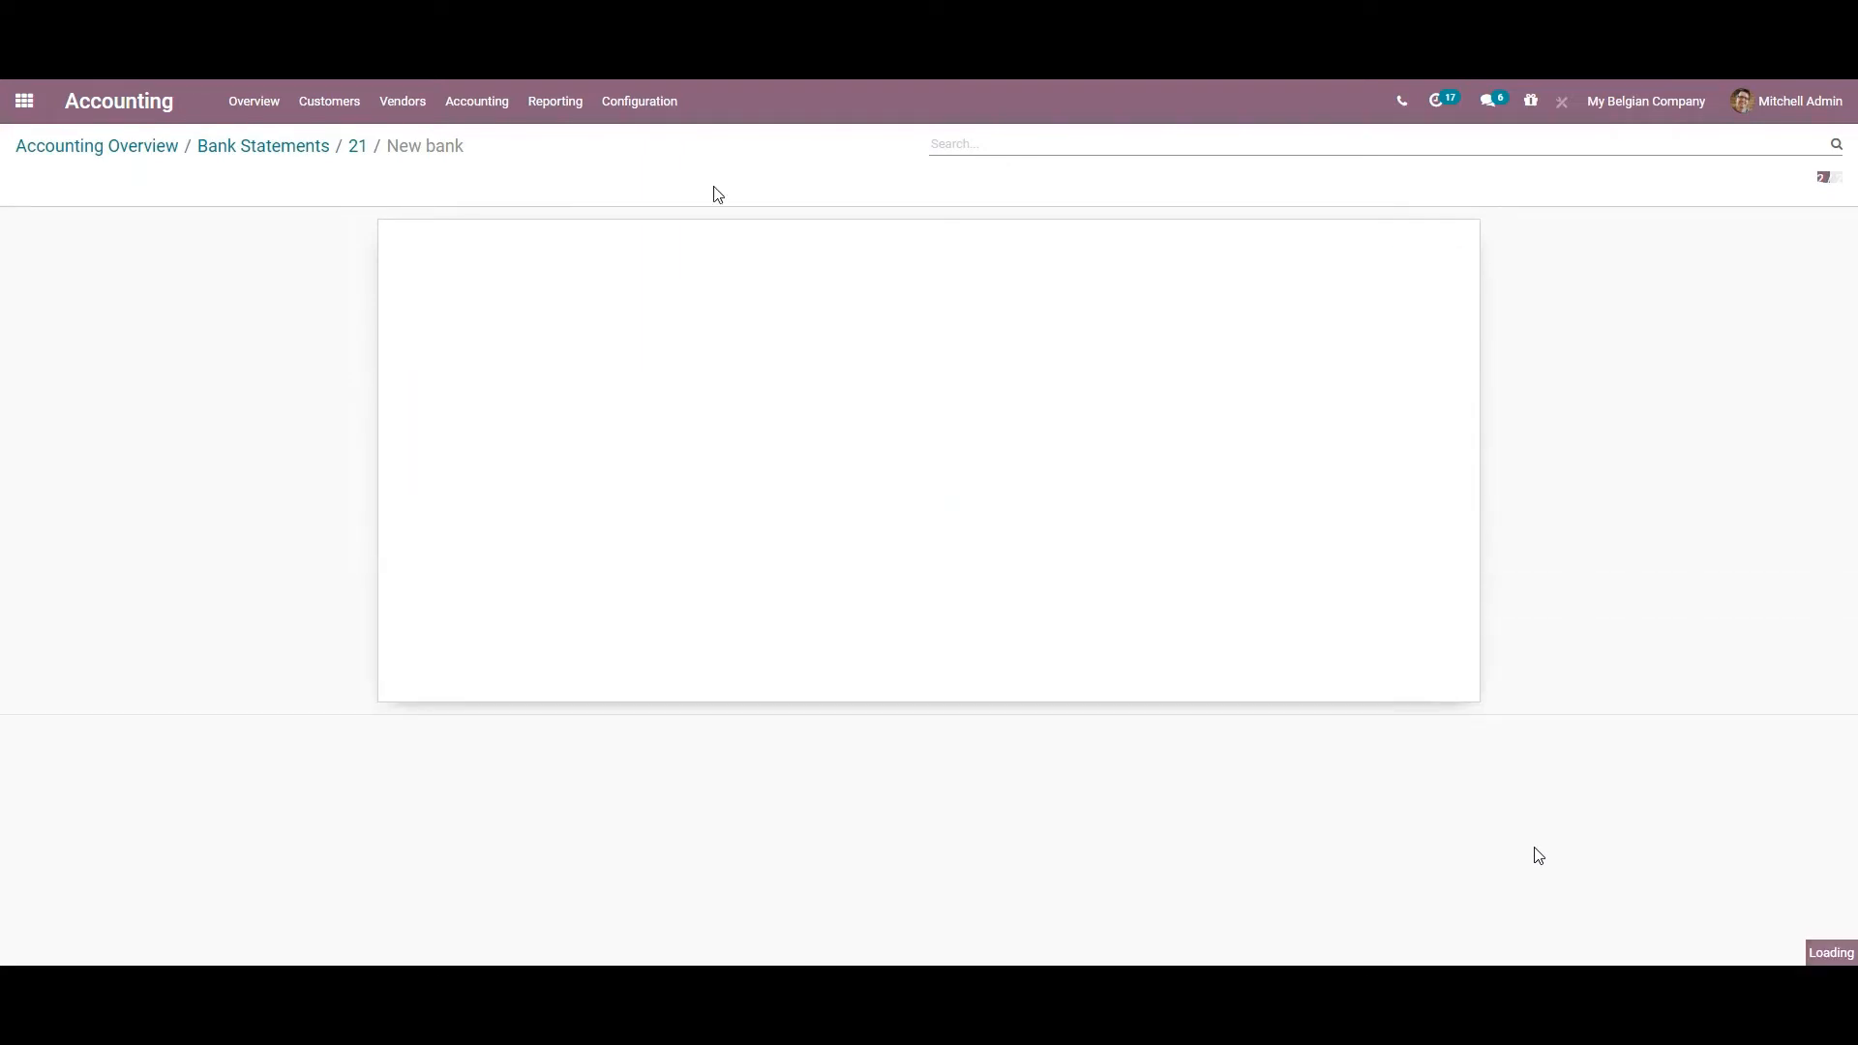
Examine the accounts in statement 21's journal entry ING/2019/09/0006 following reconciliation, and return to the Accounting Overview
left_click(366, 145)
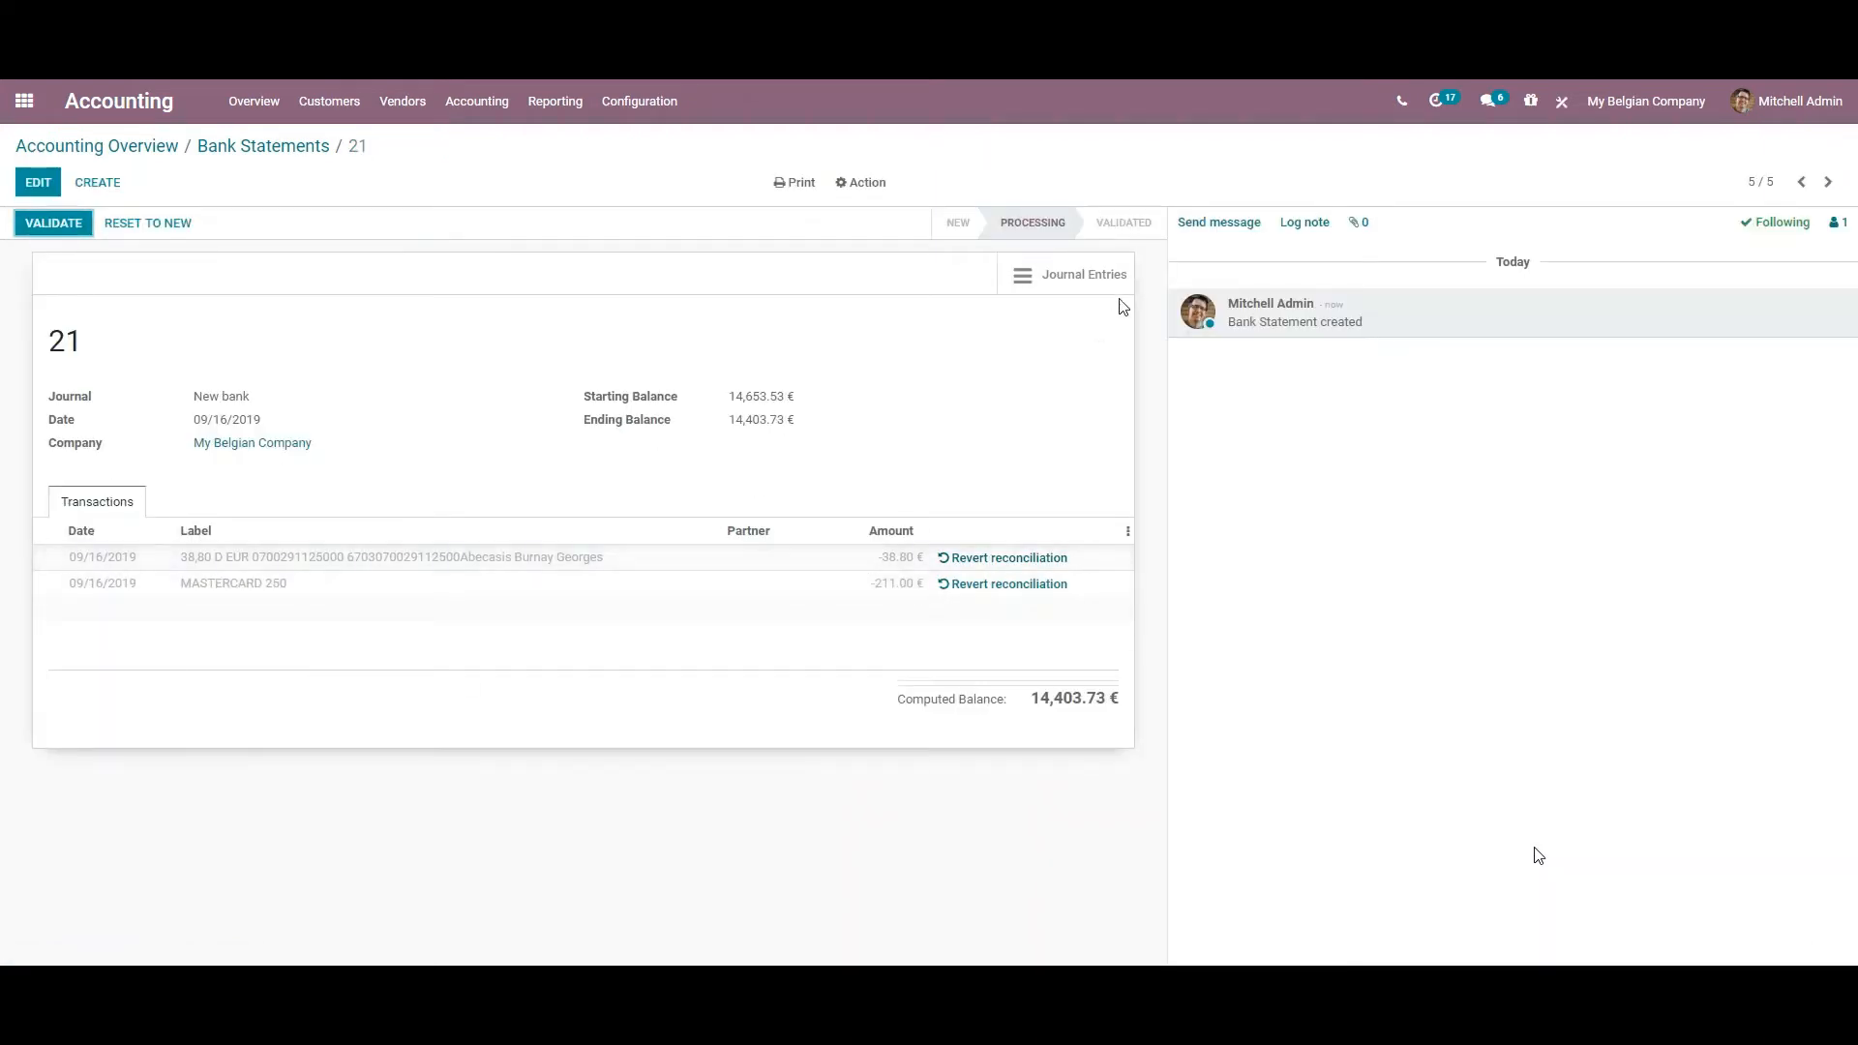
left_click(1111, 275)
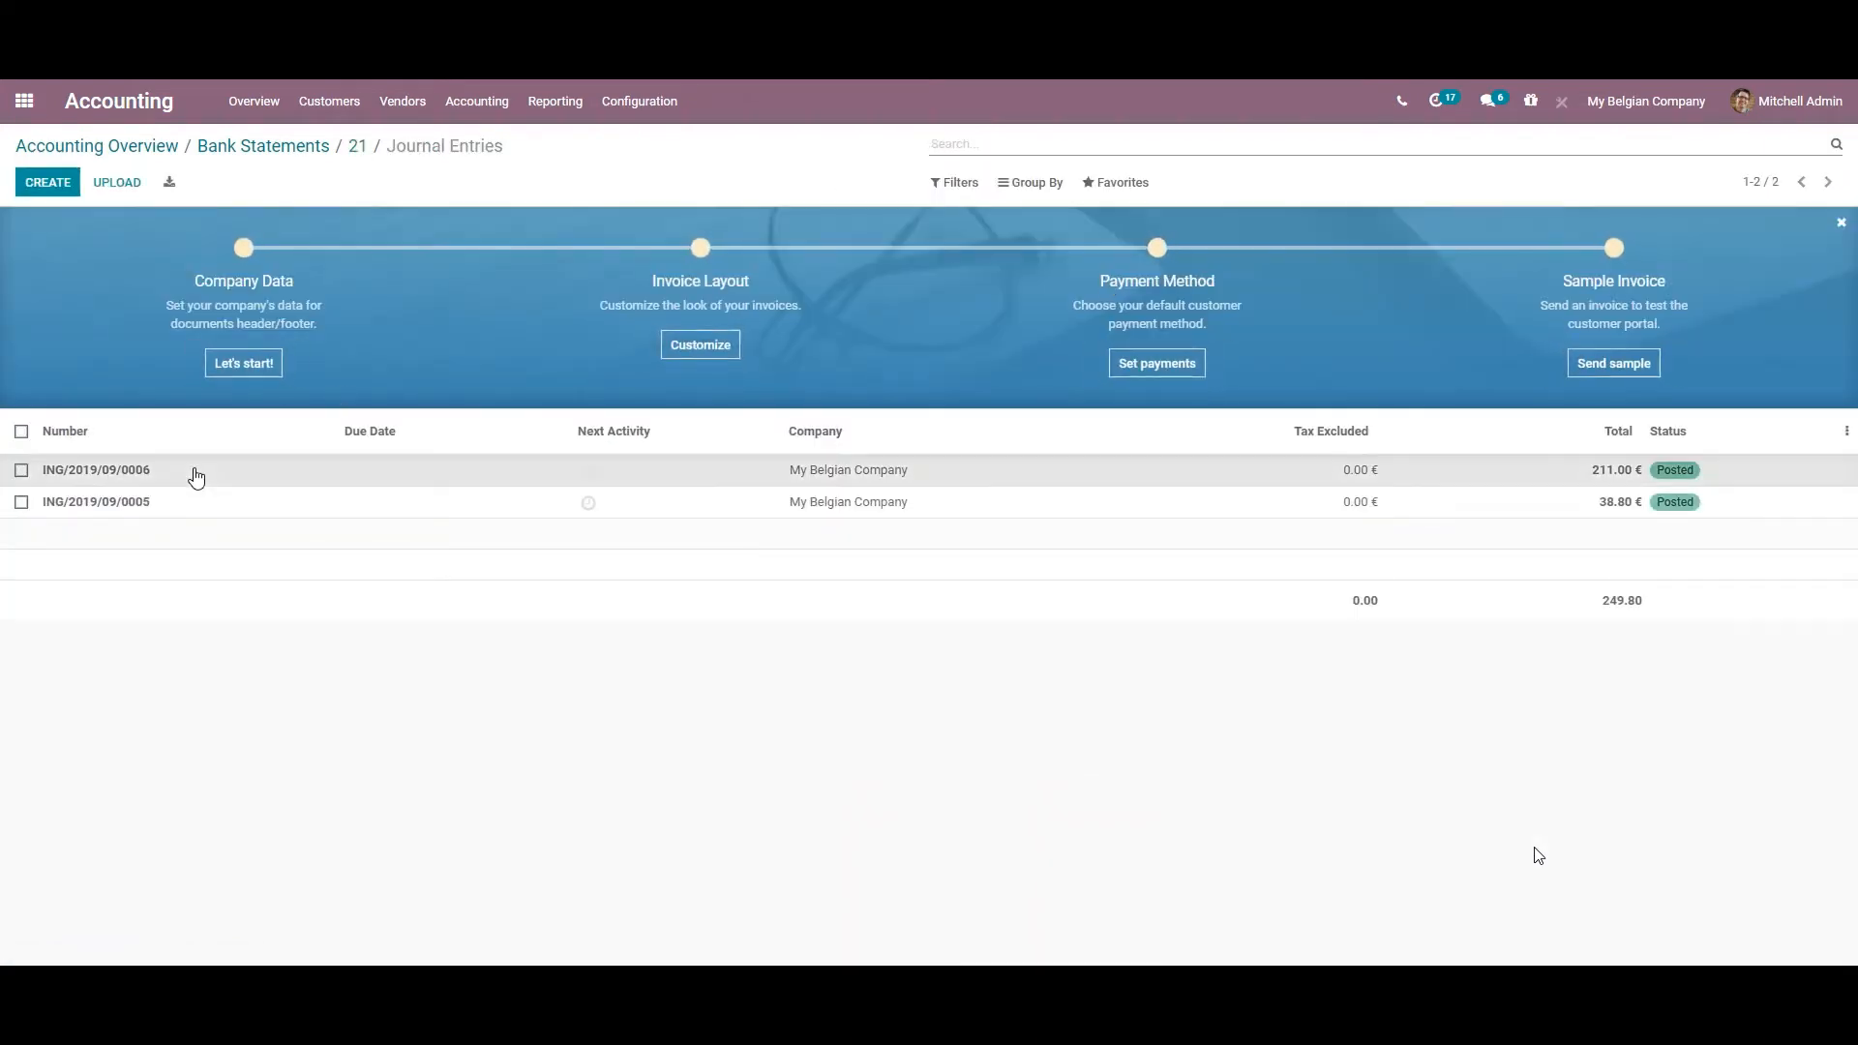
left_click(197, 474)
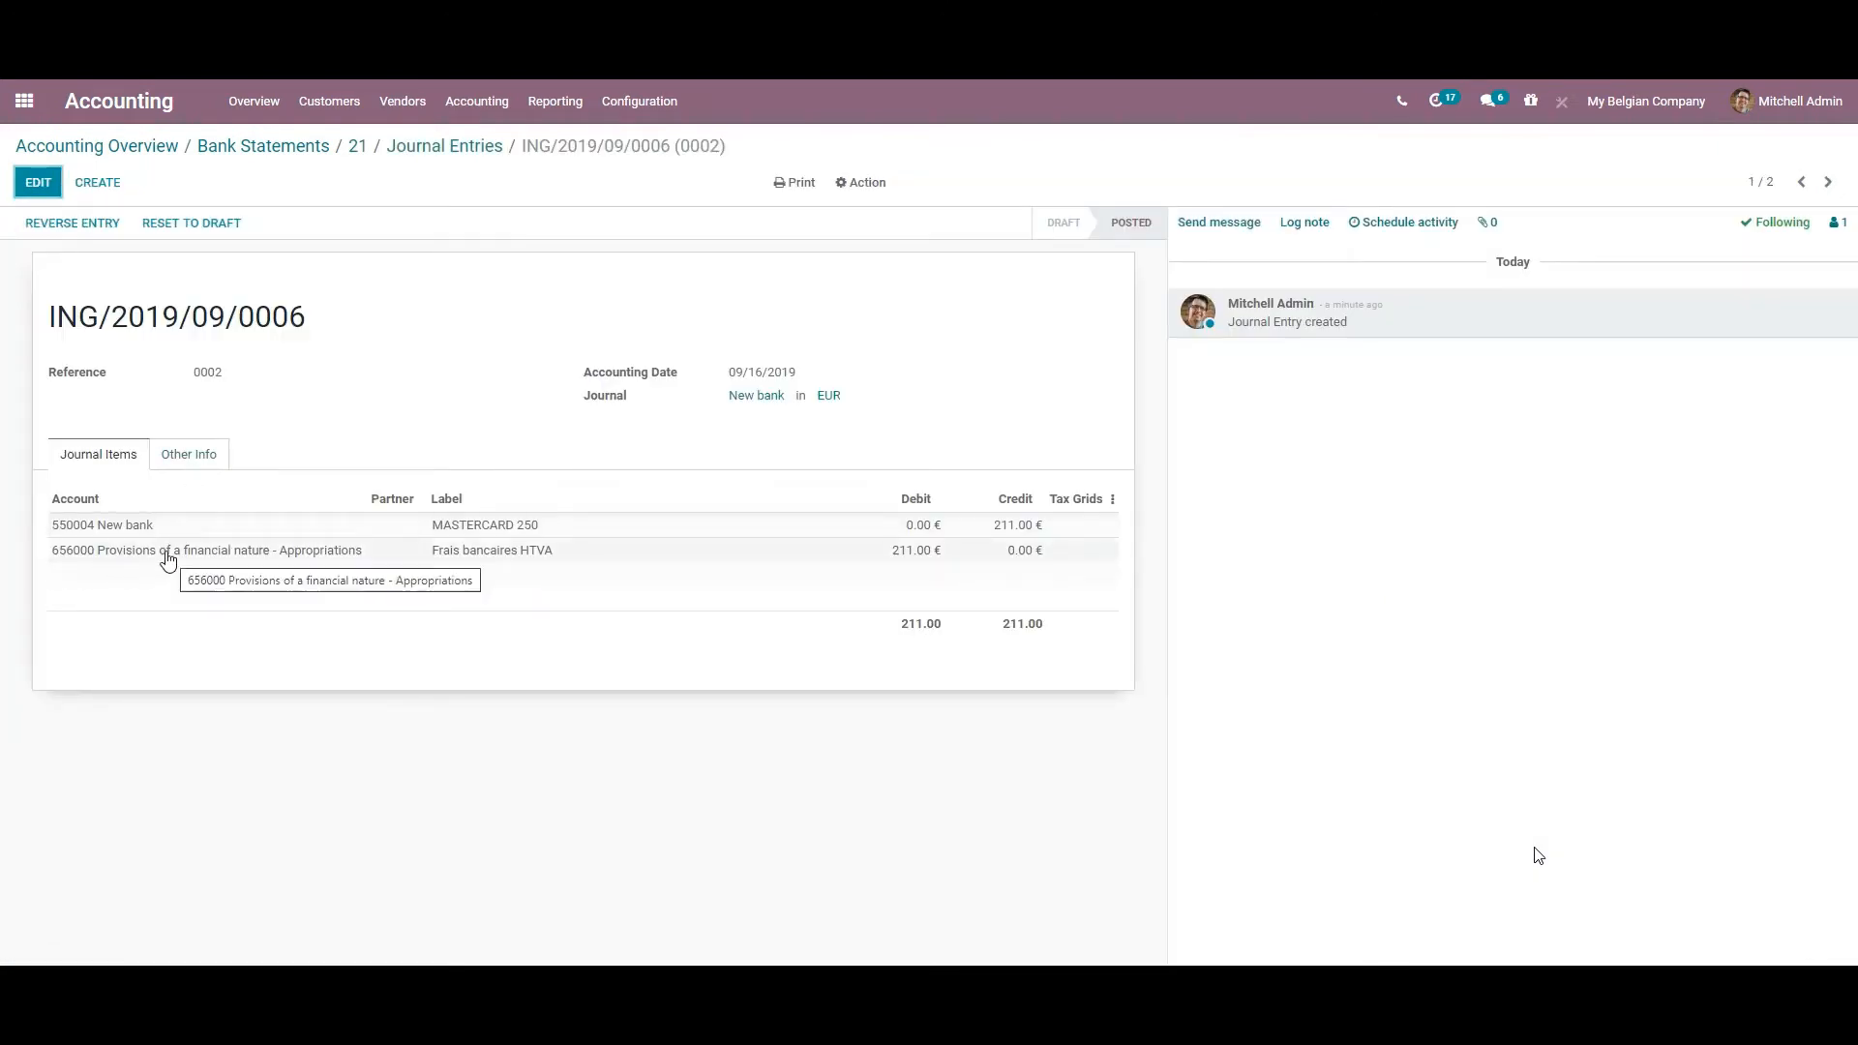
left_click(480, 150)
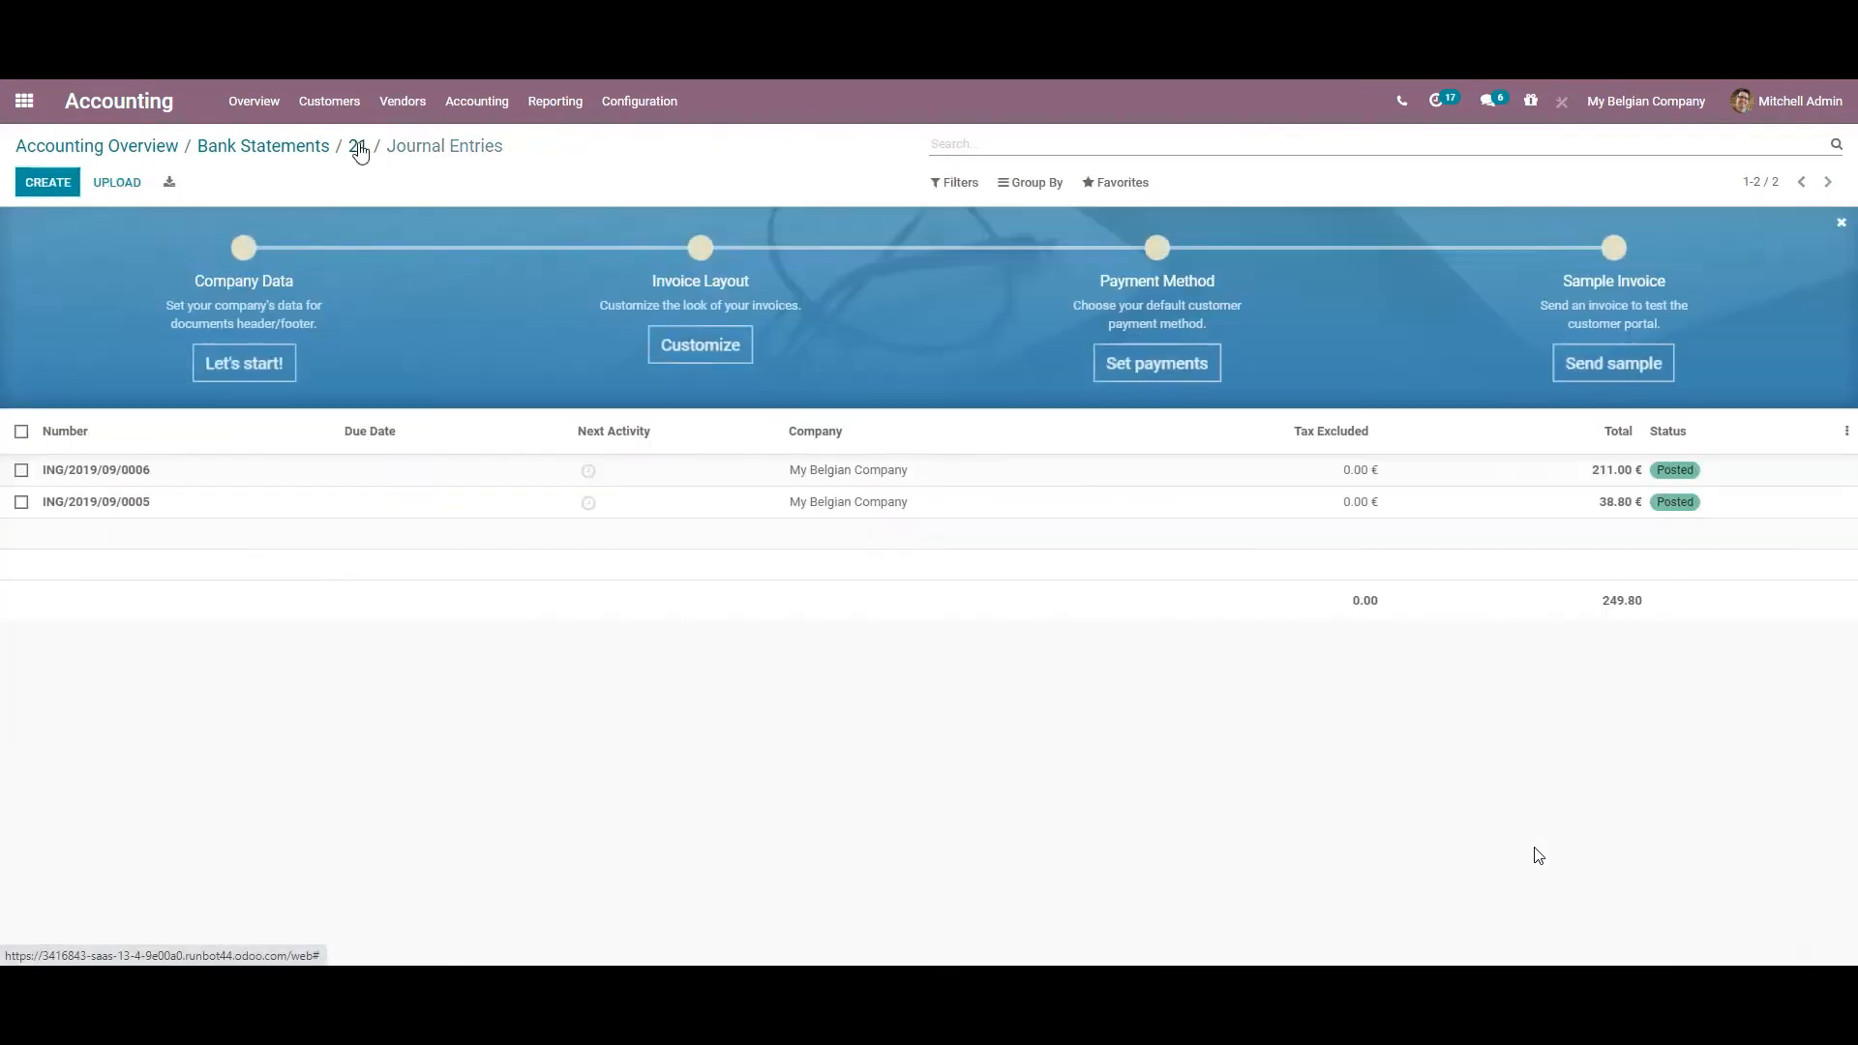
left_click(355, 147)
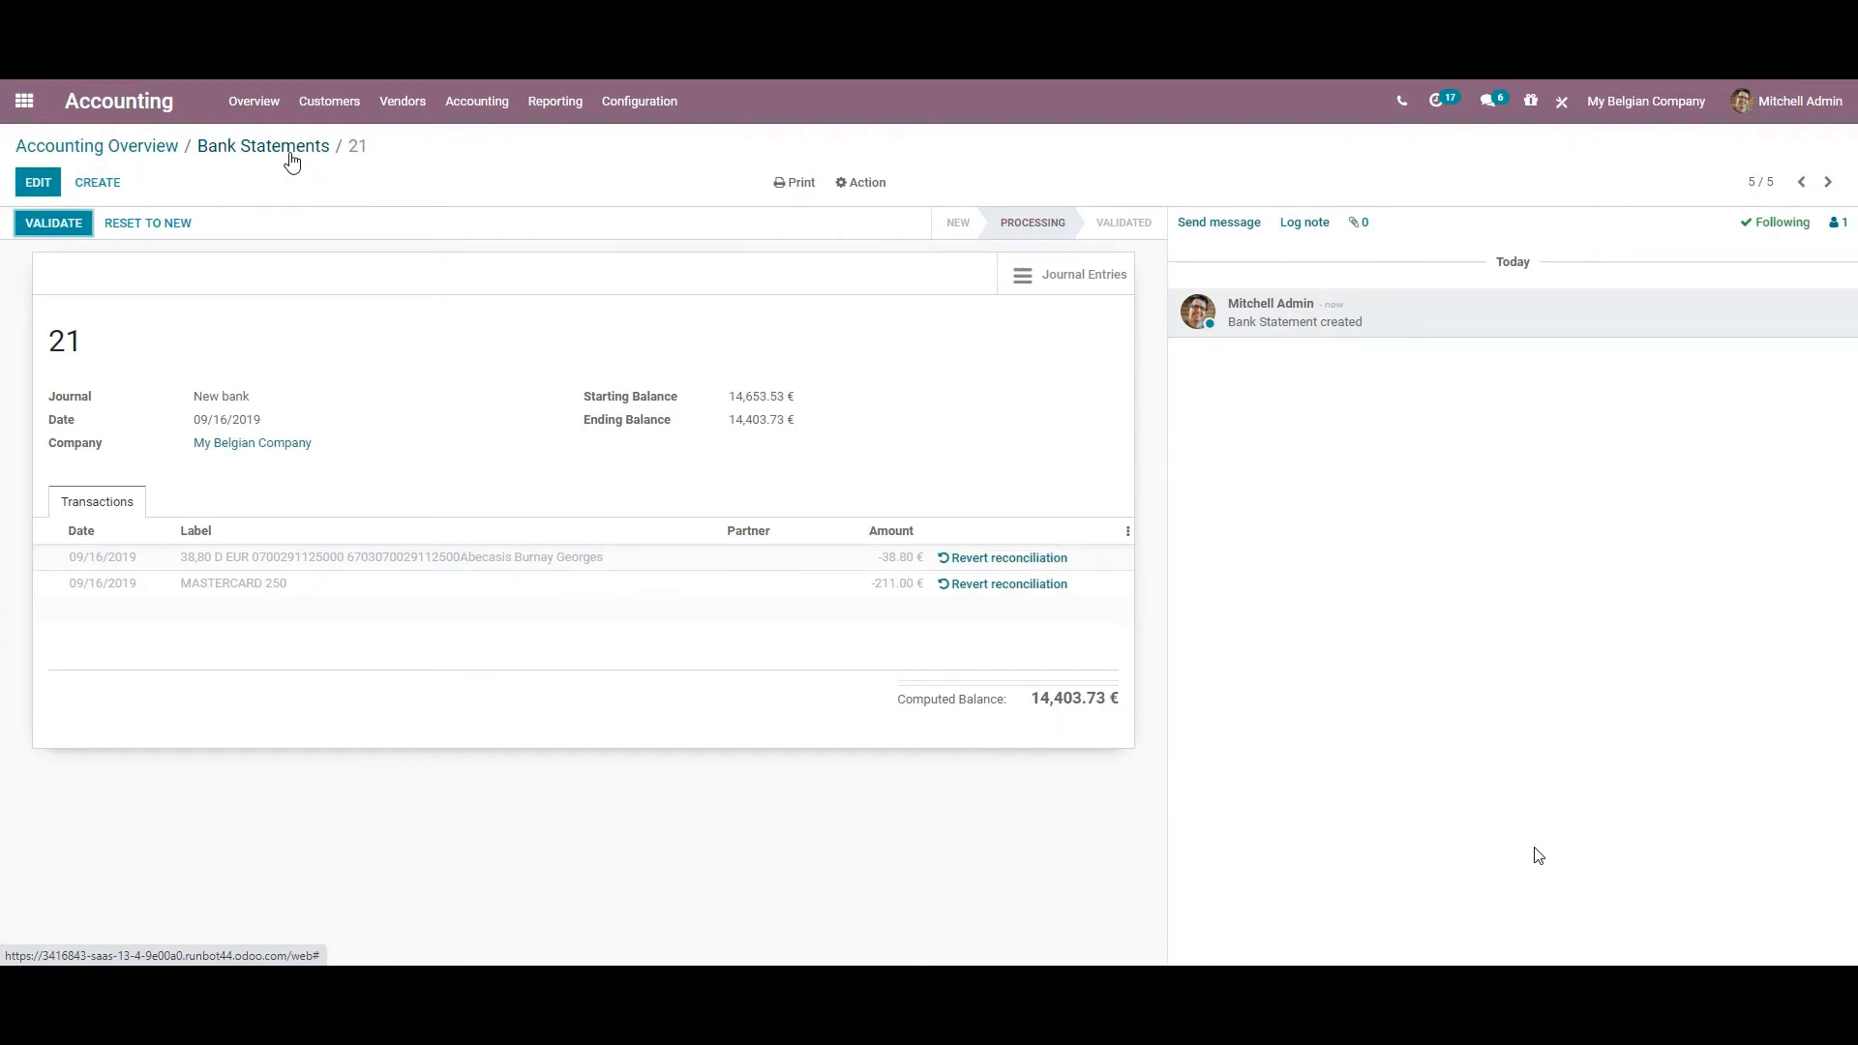
left_click(290, 155)
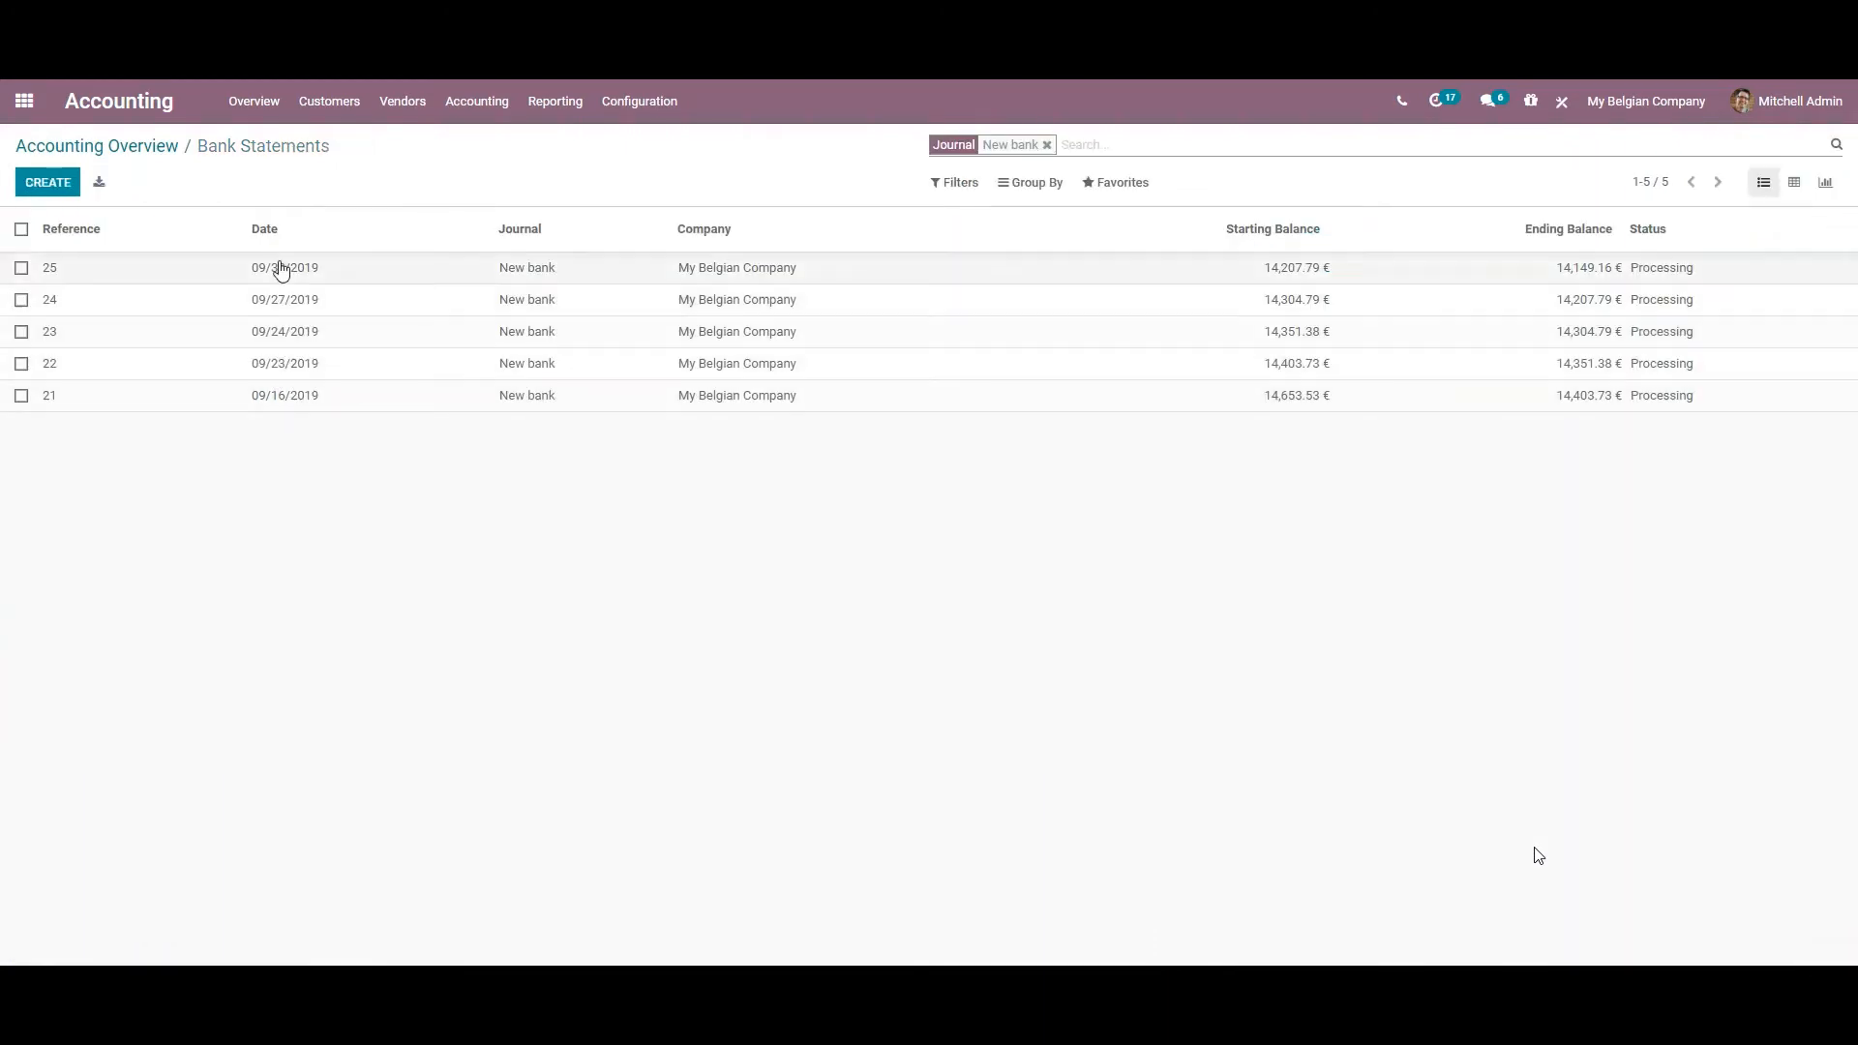
left_click(123, 146)
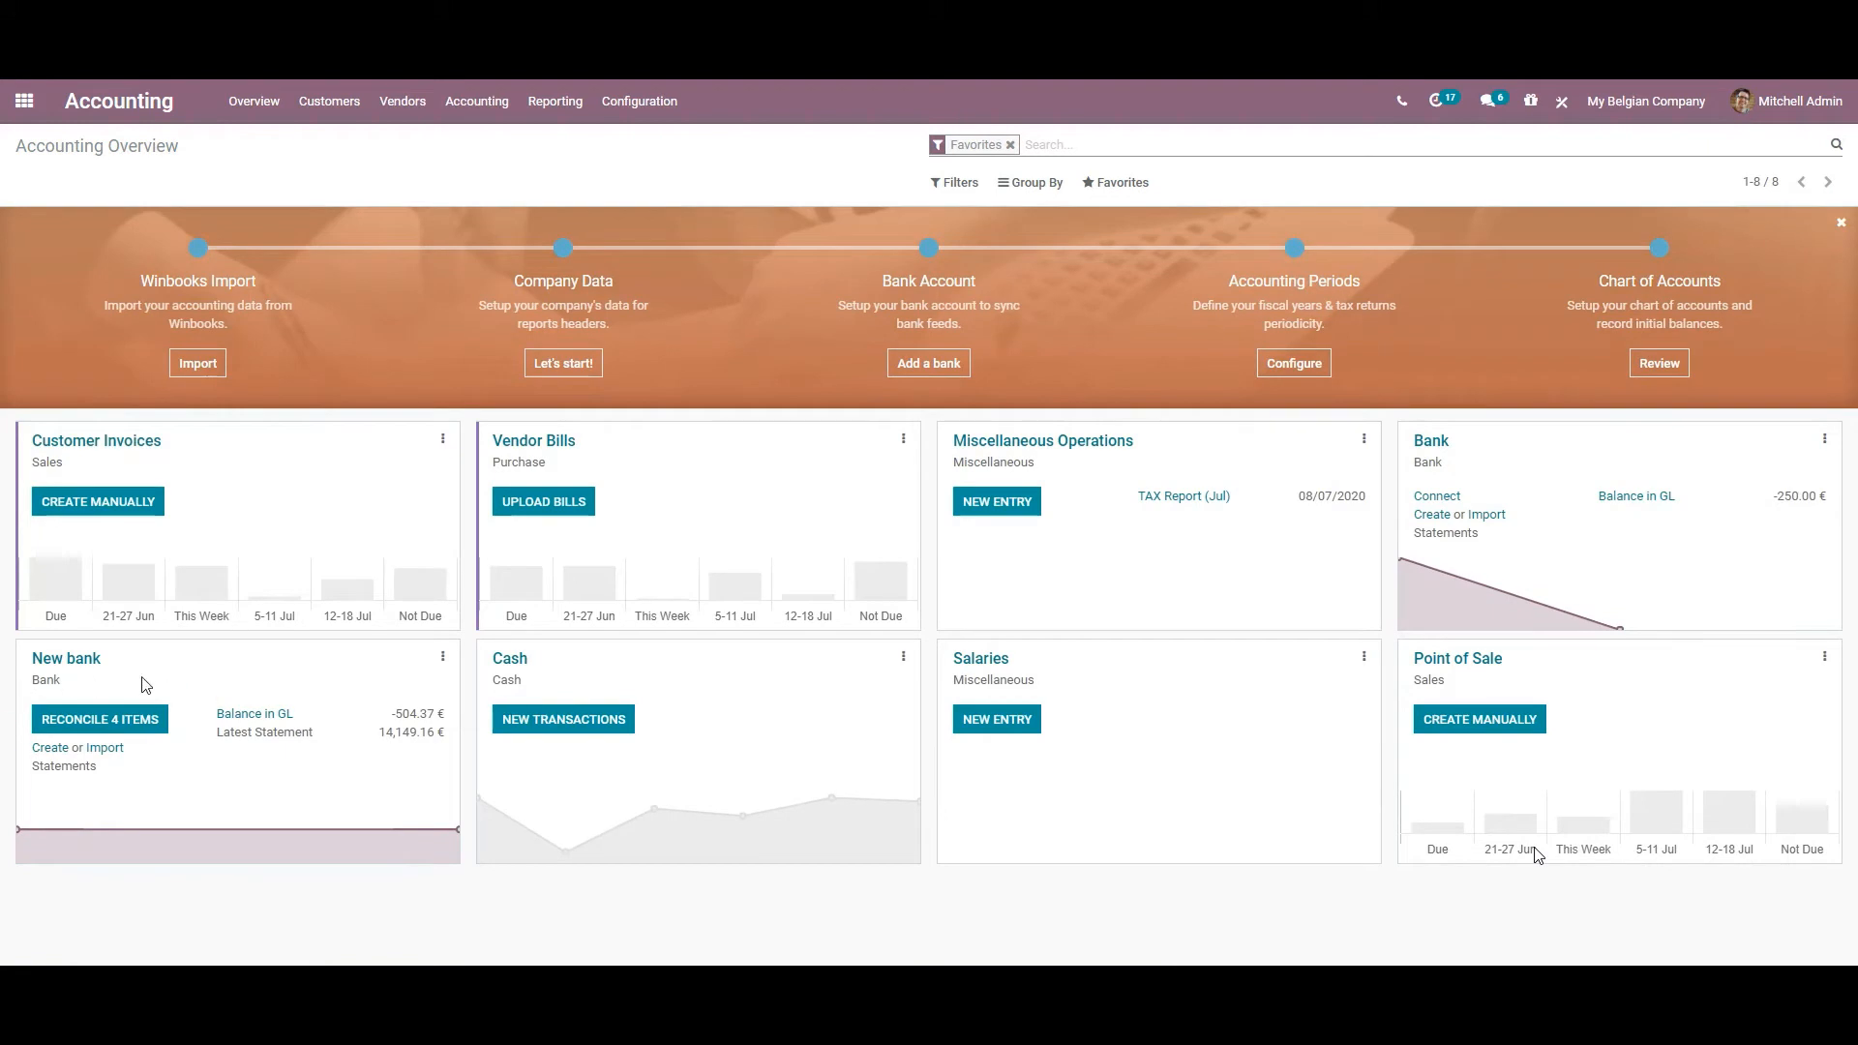
Open New bank's statement list, then set the fiscal period's Lock Date for Non-Advisers to 09/30/2019 and save it
left_click(85, 658)
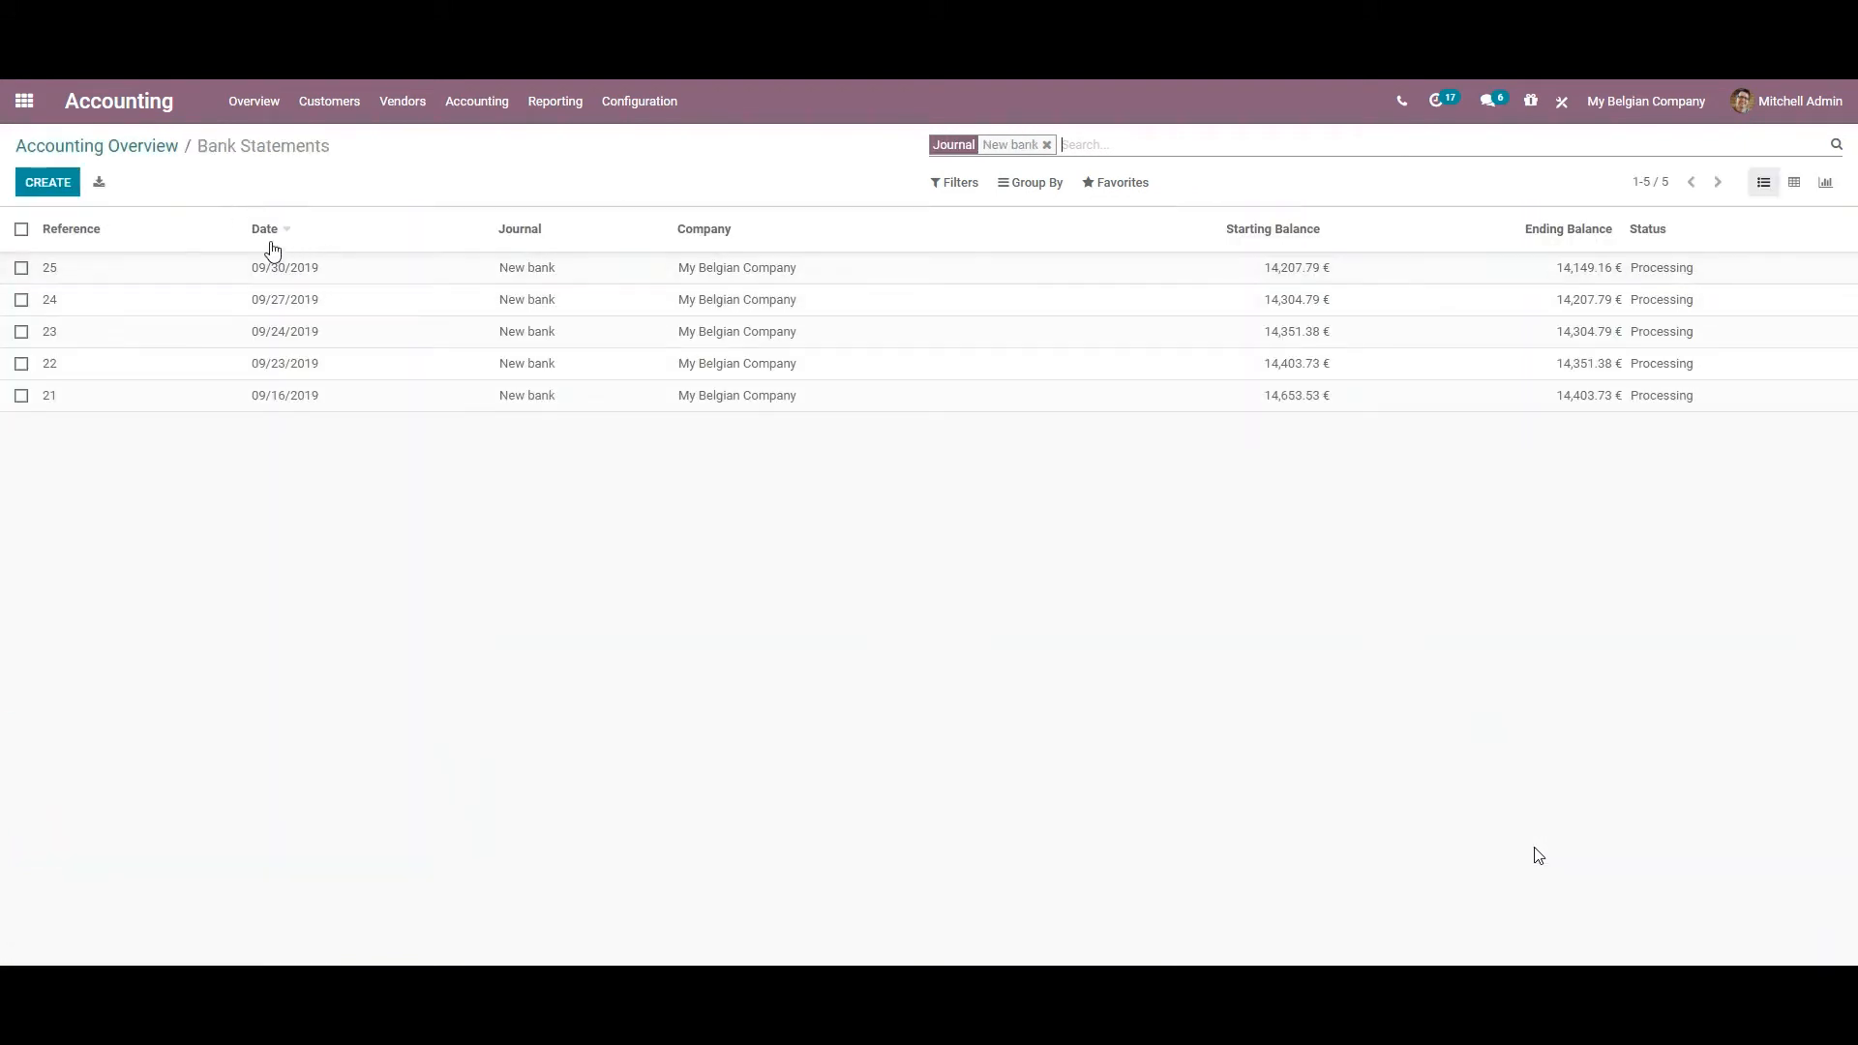
left_click(478, 107)
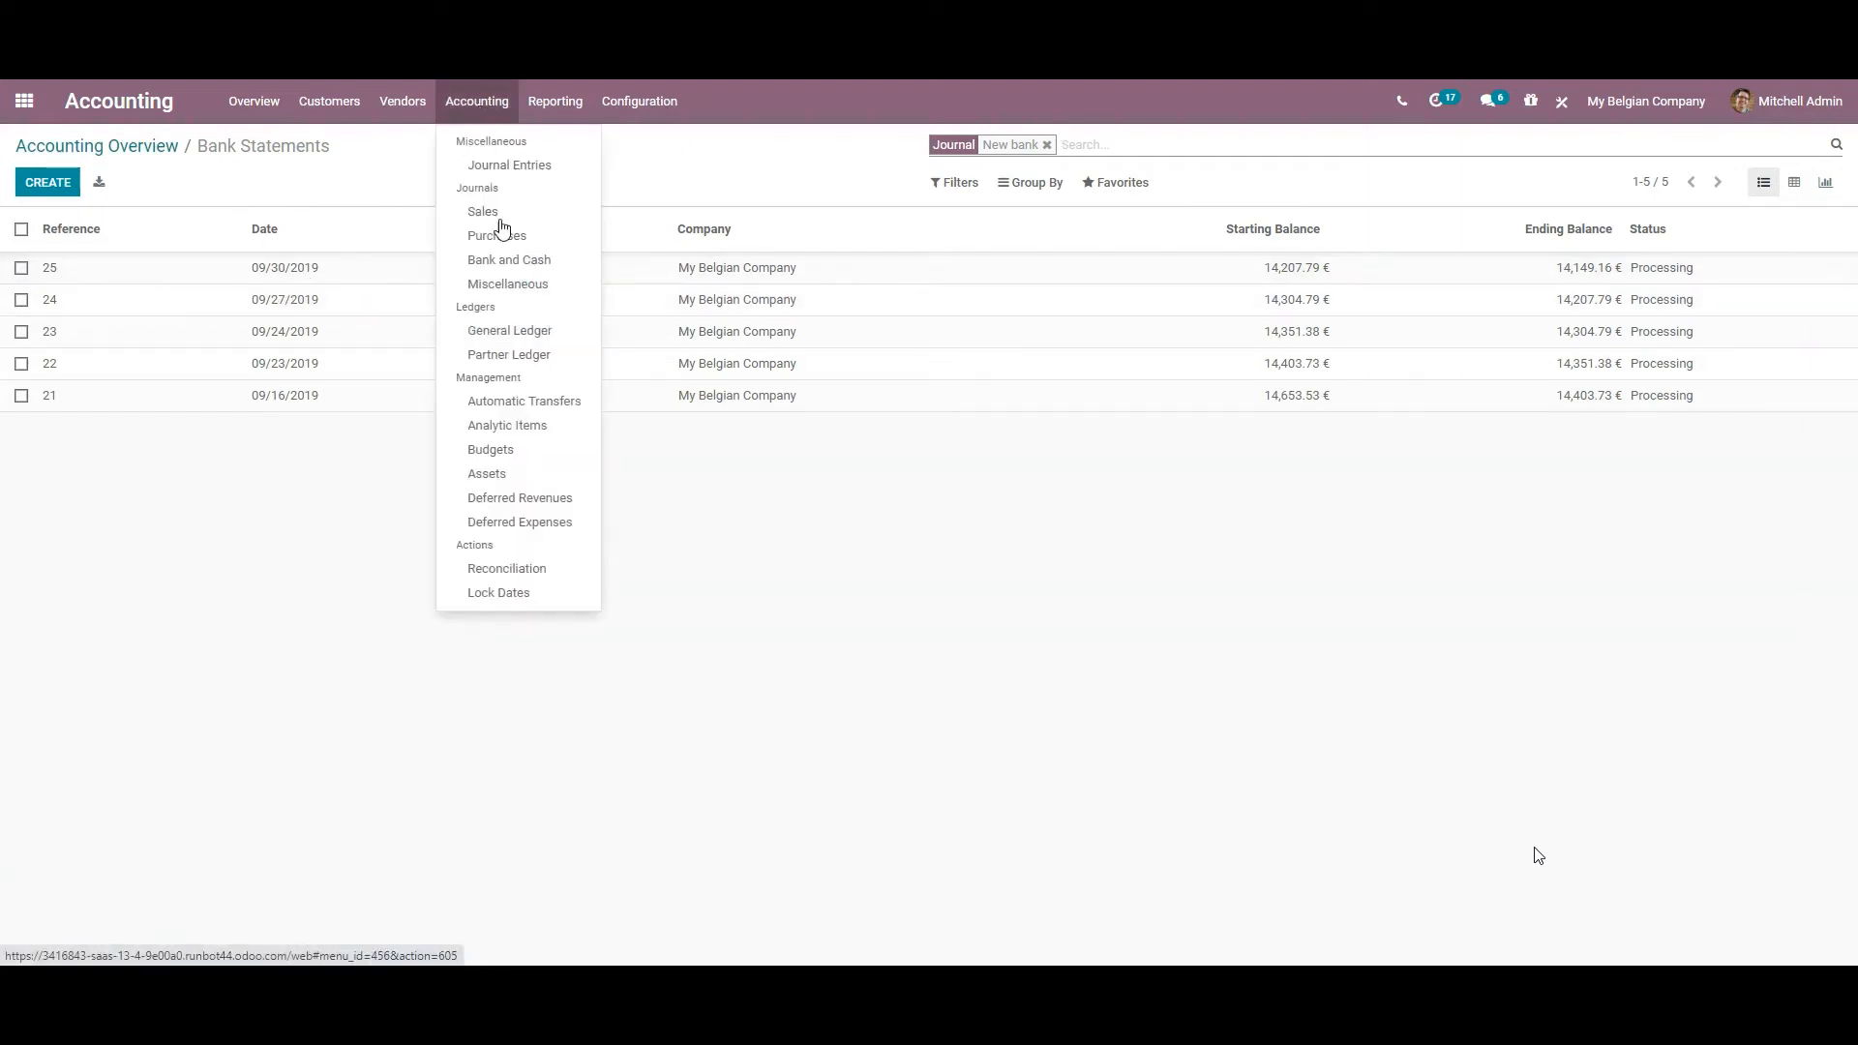
left_click(531, 594)
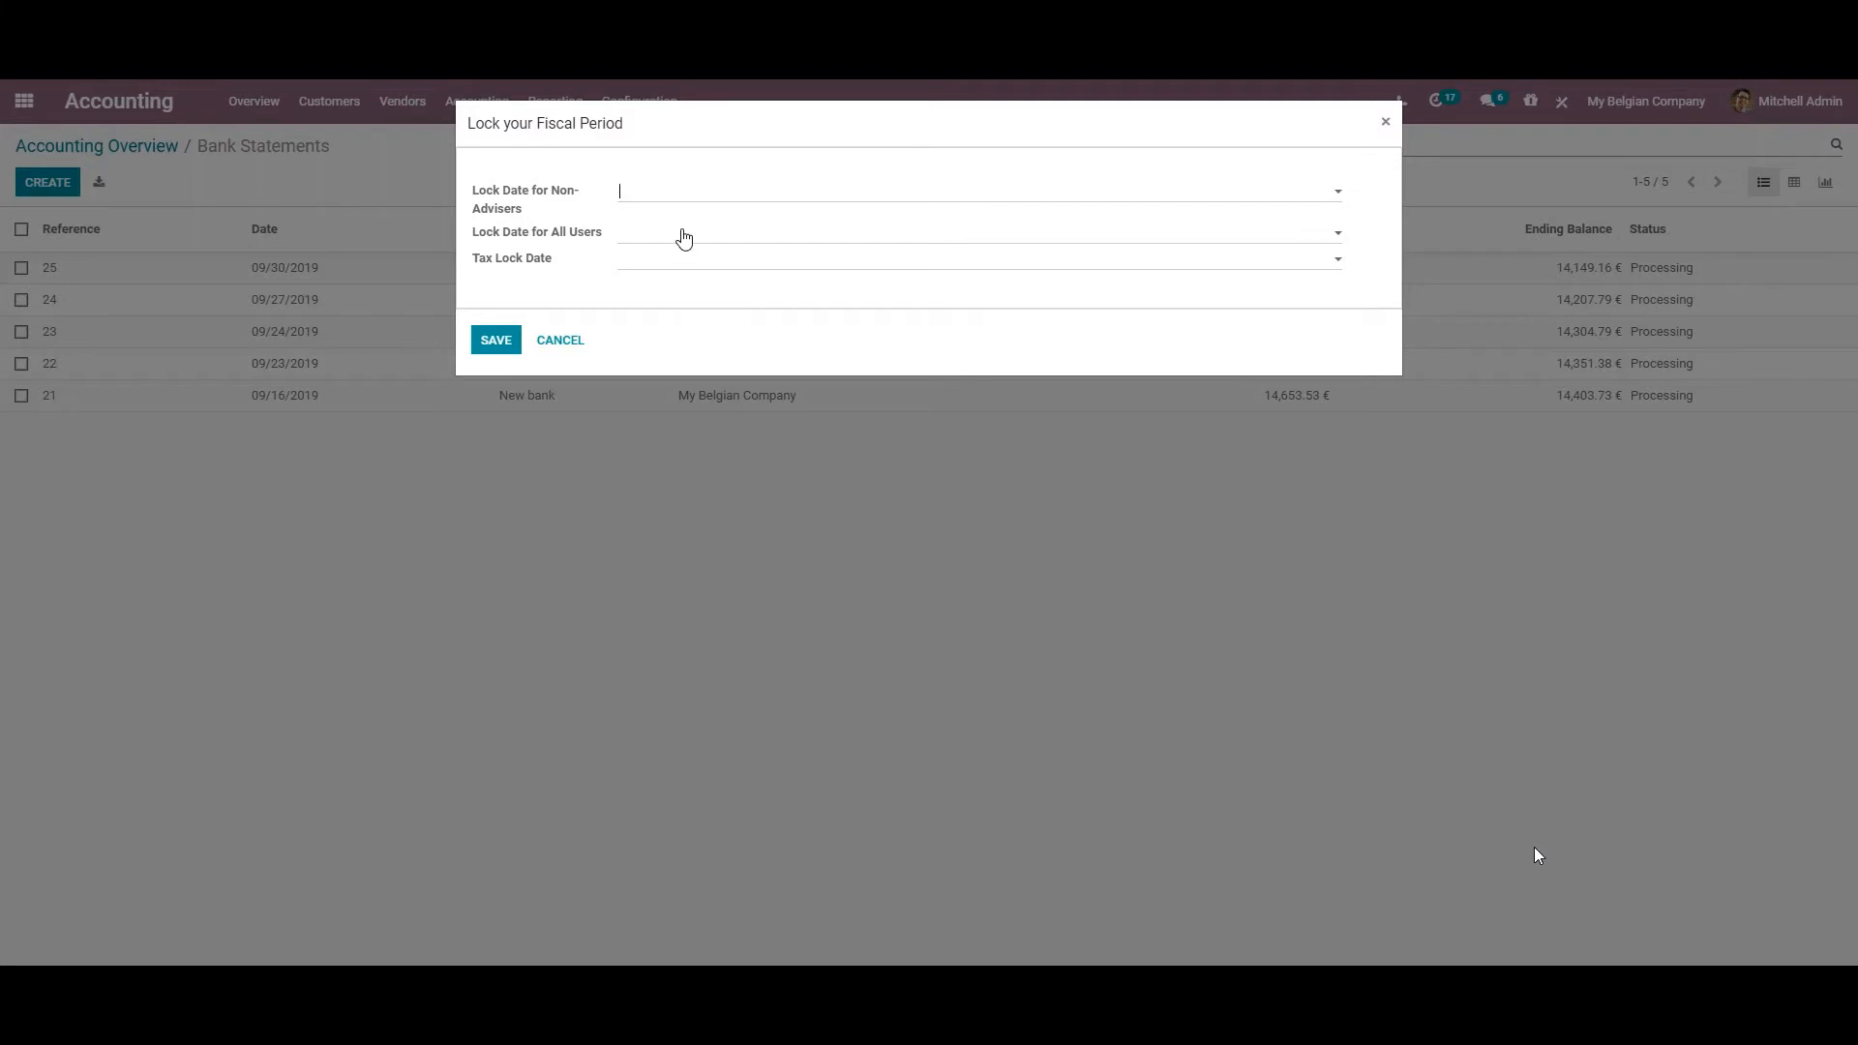
left_click(675, 199)
left_click(724, 222)
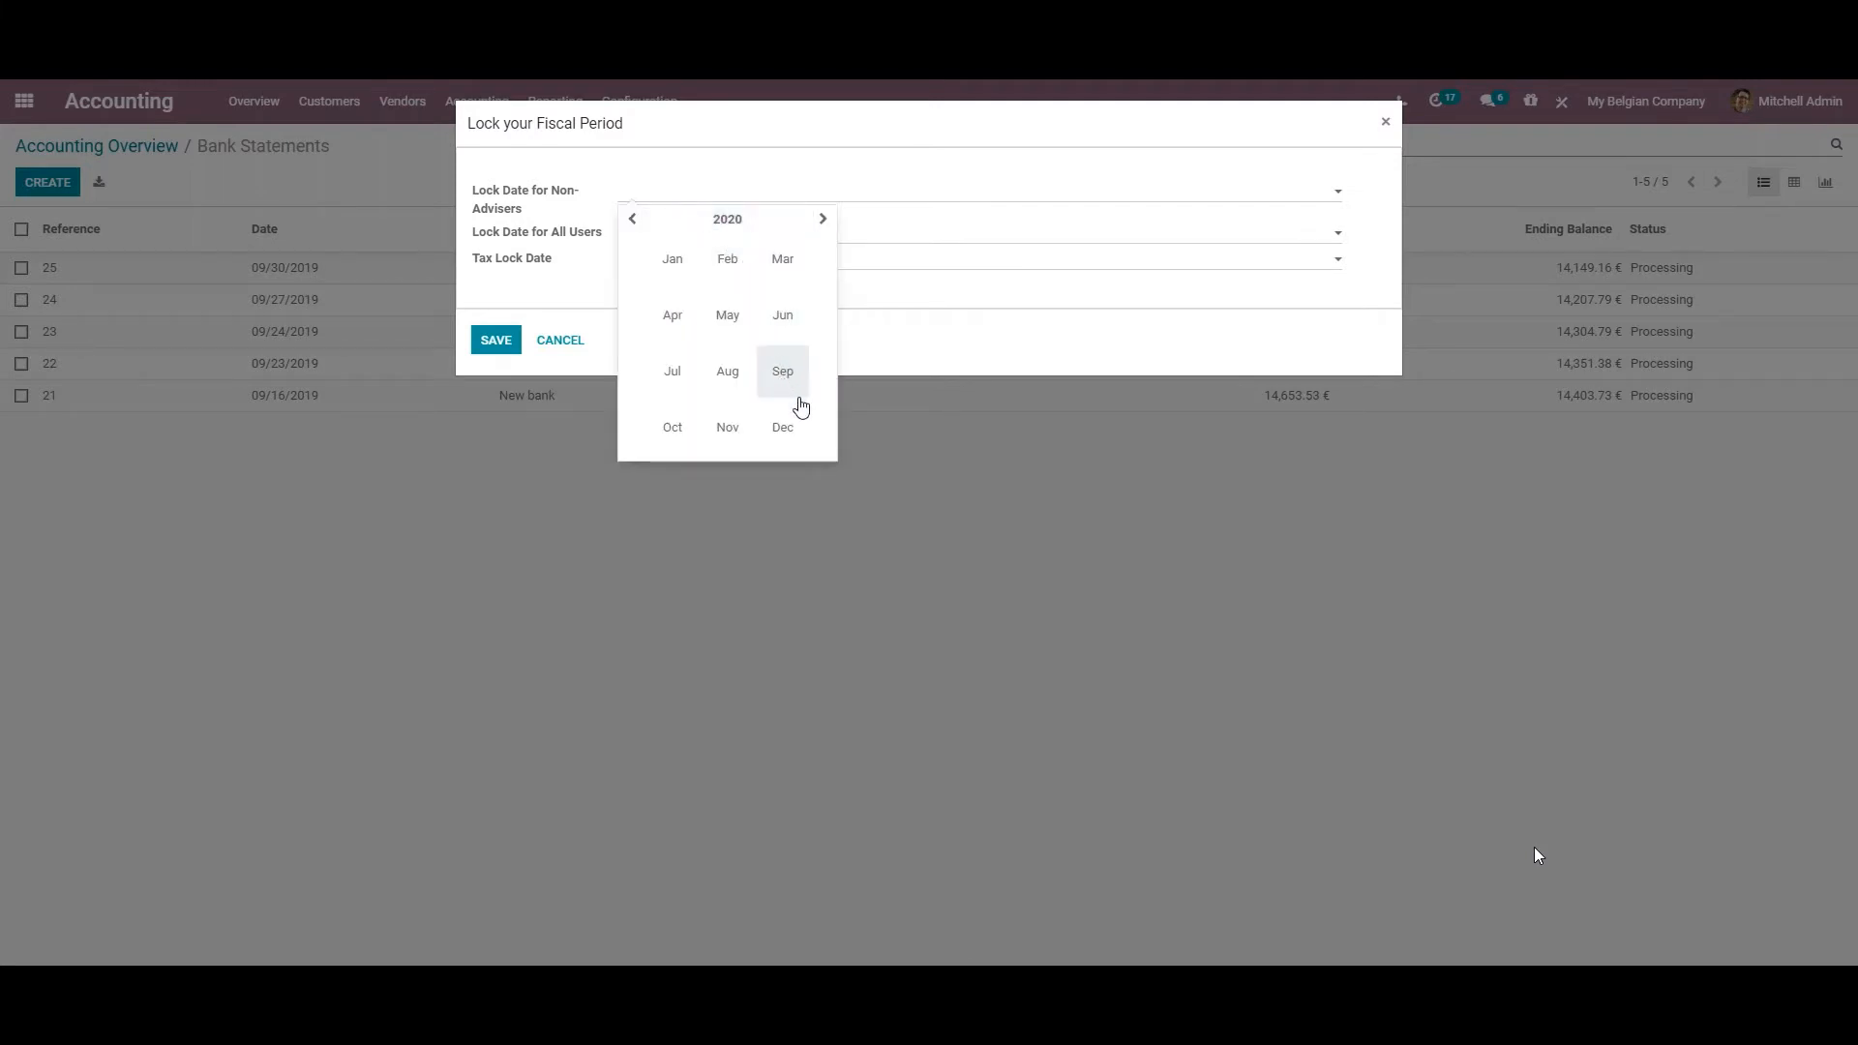
left_click(639, 220)
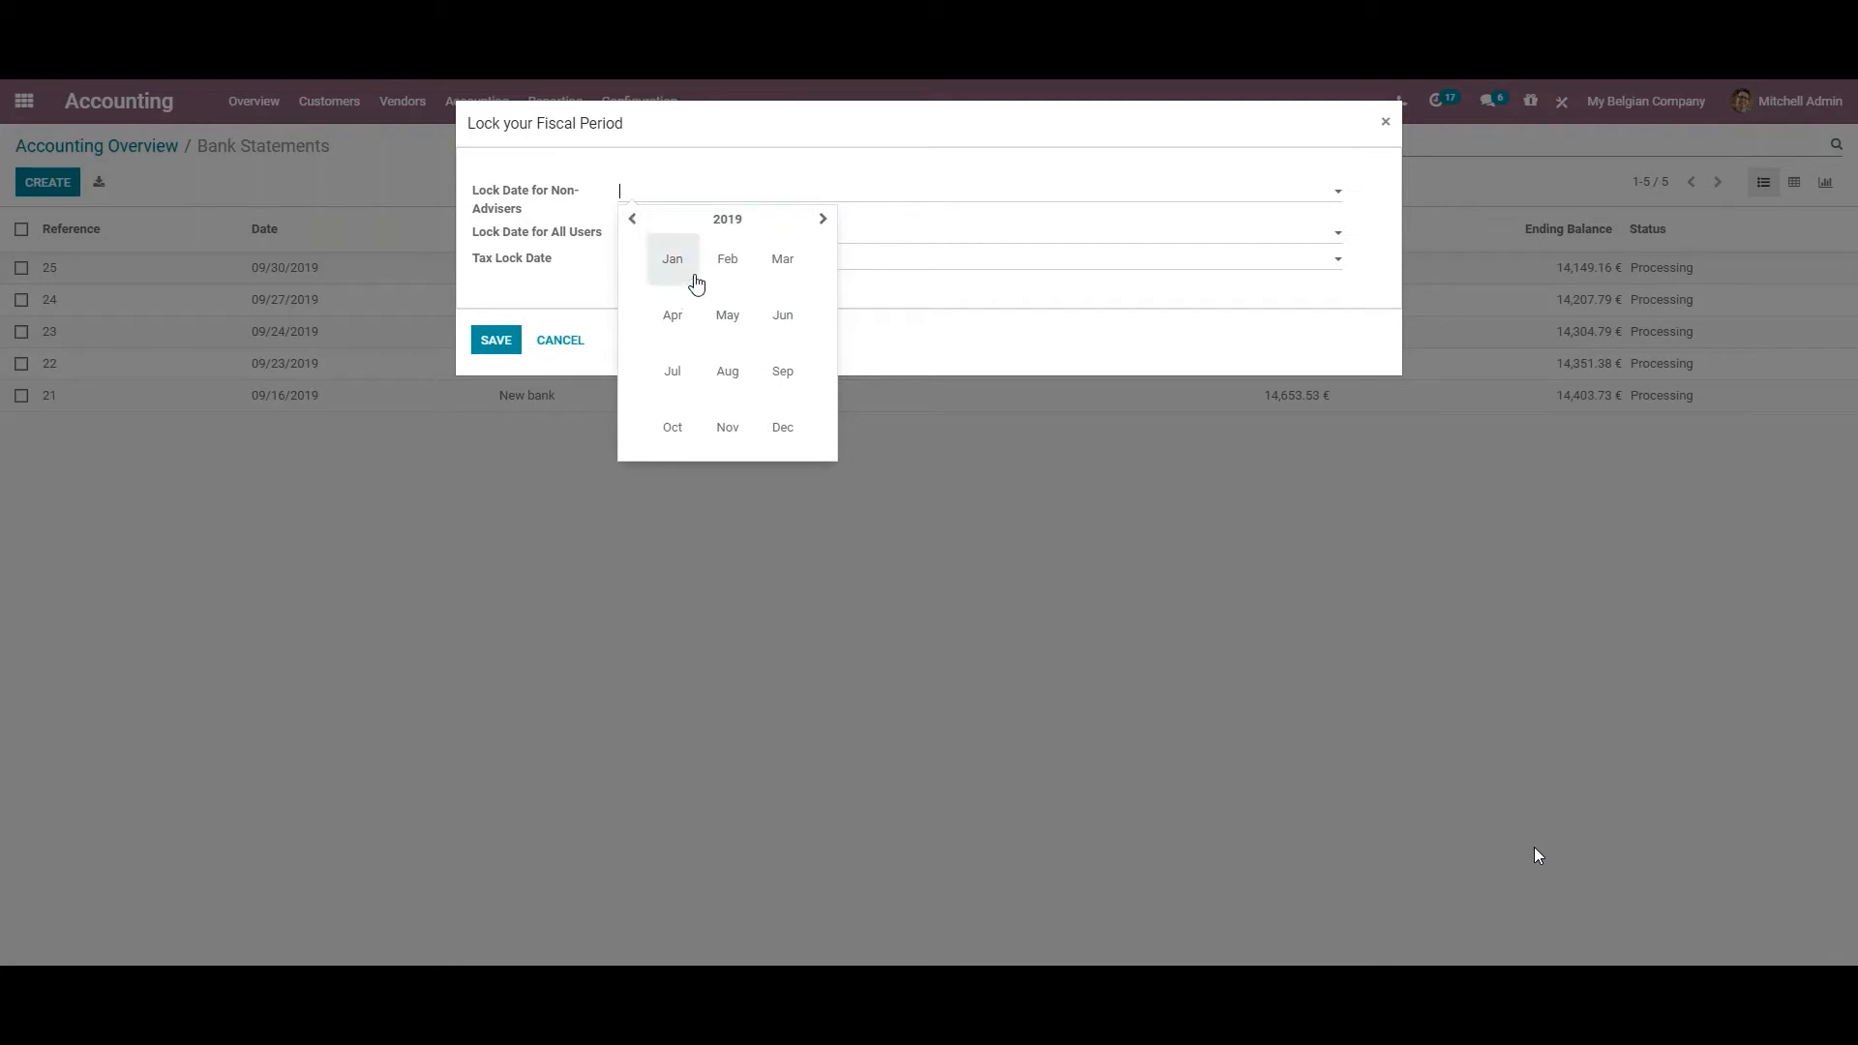
left_click(787, 401)
left_click(709, 380)
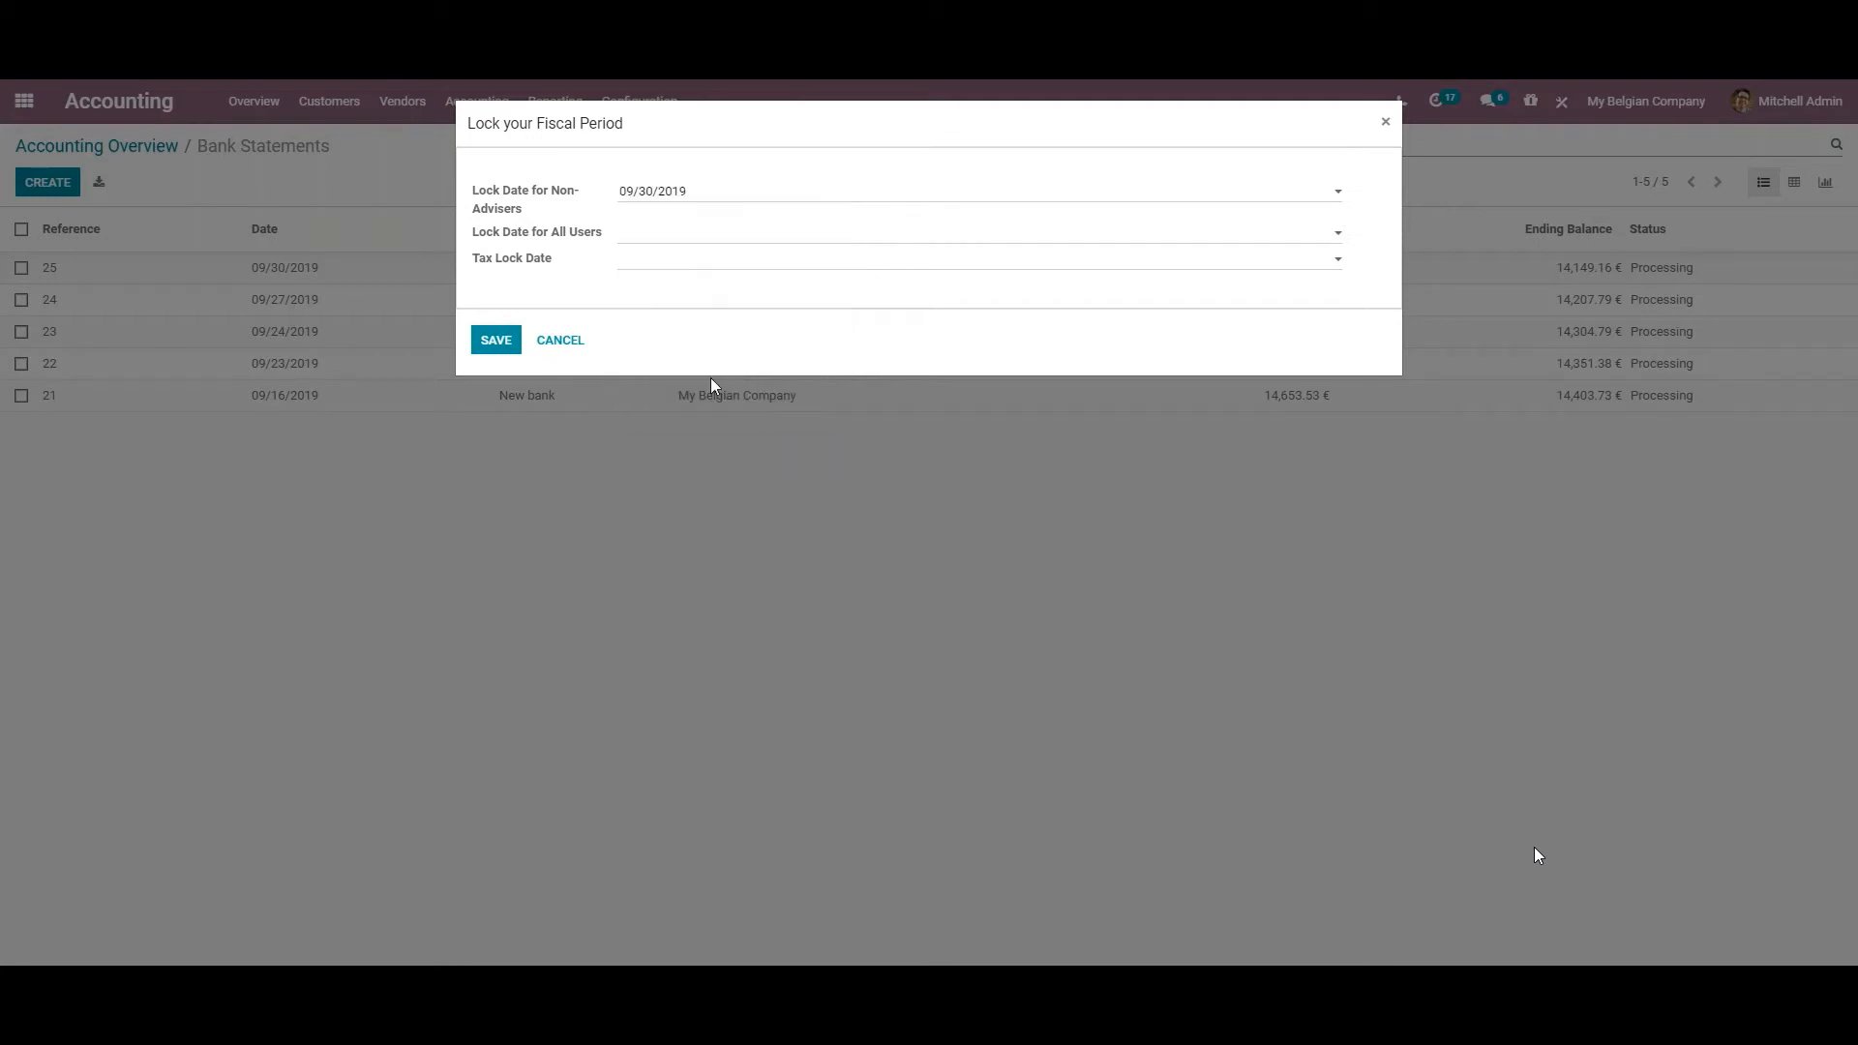
left_click(498, 340)
Try to move the 09/30/2019 lock date from Non-Advisers to All Users, then close the lock dates dialog and return to the apps home screen
left_click(478, 108)
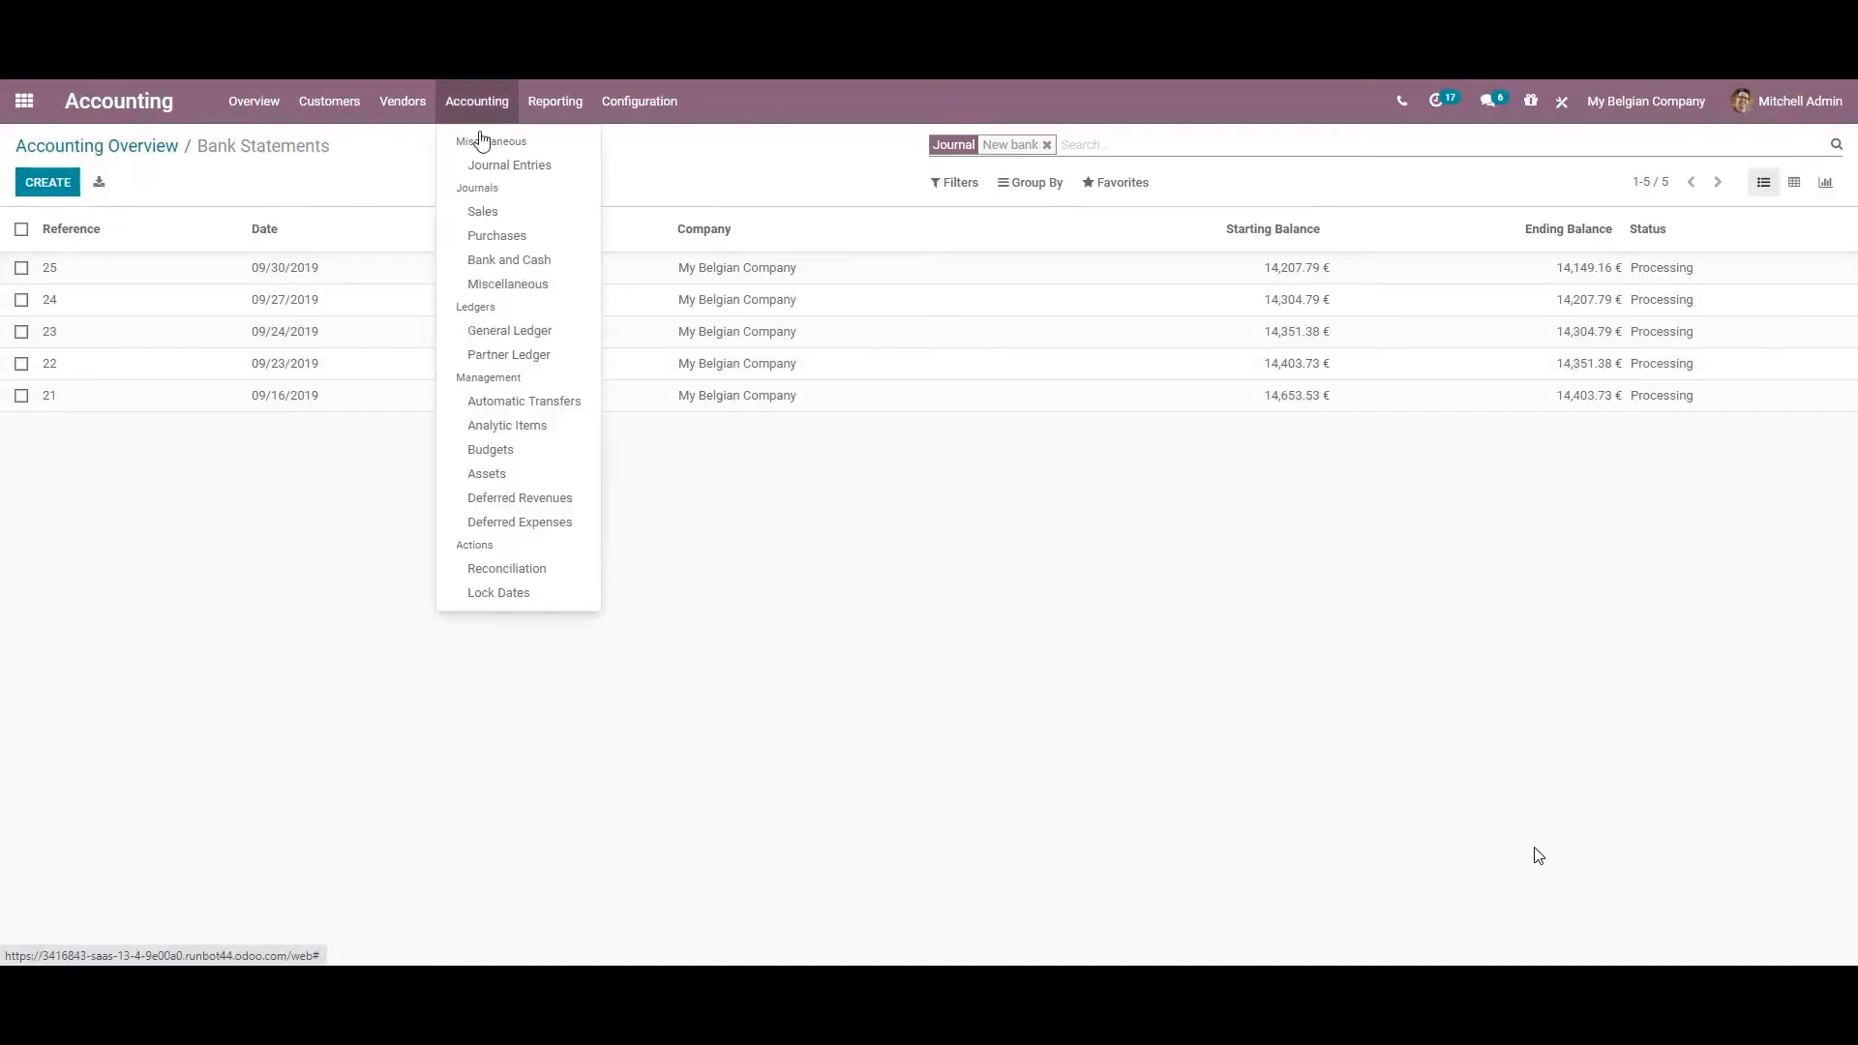
left_click(531, 592)
key("ctrl+c")
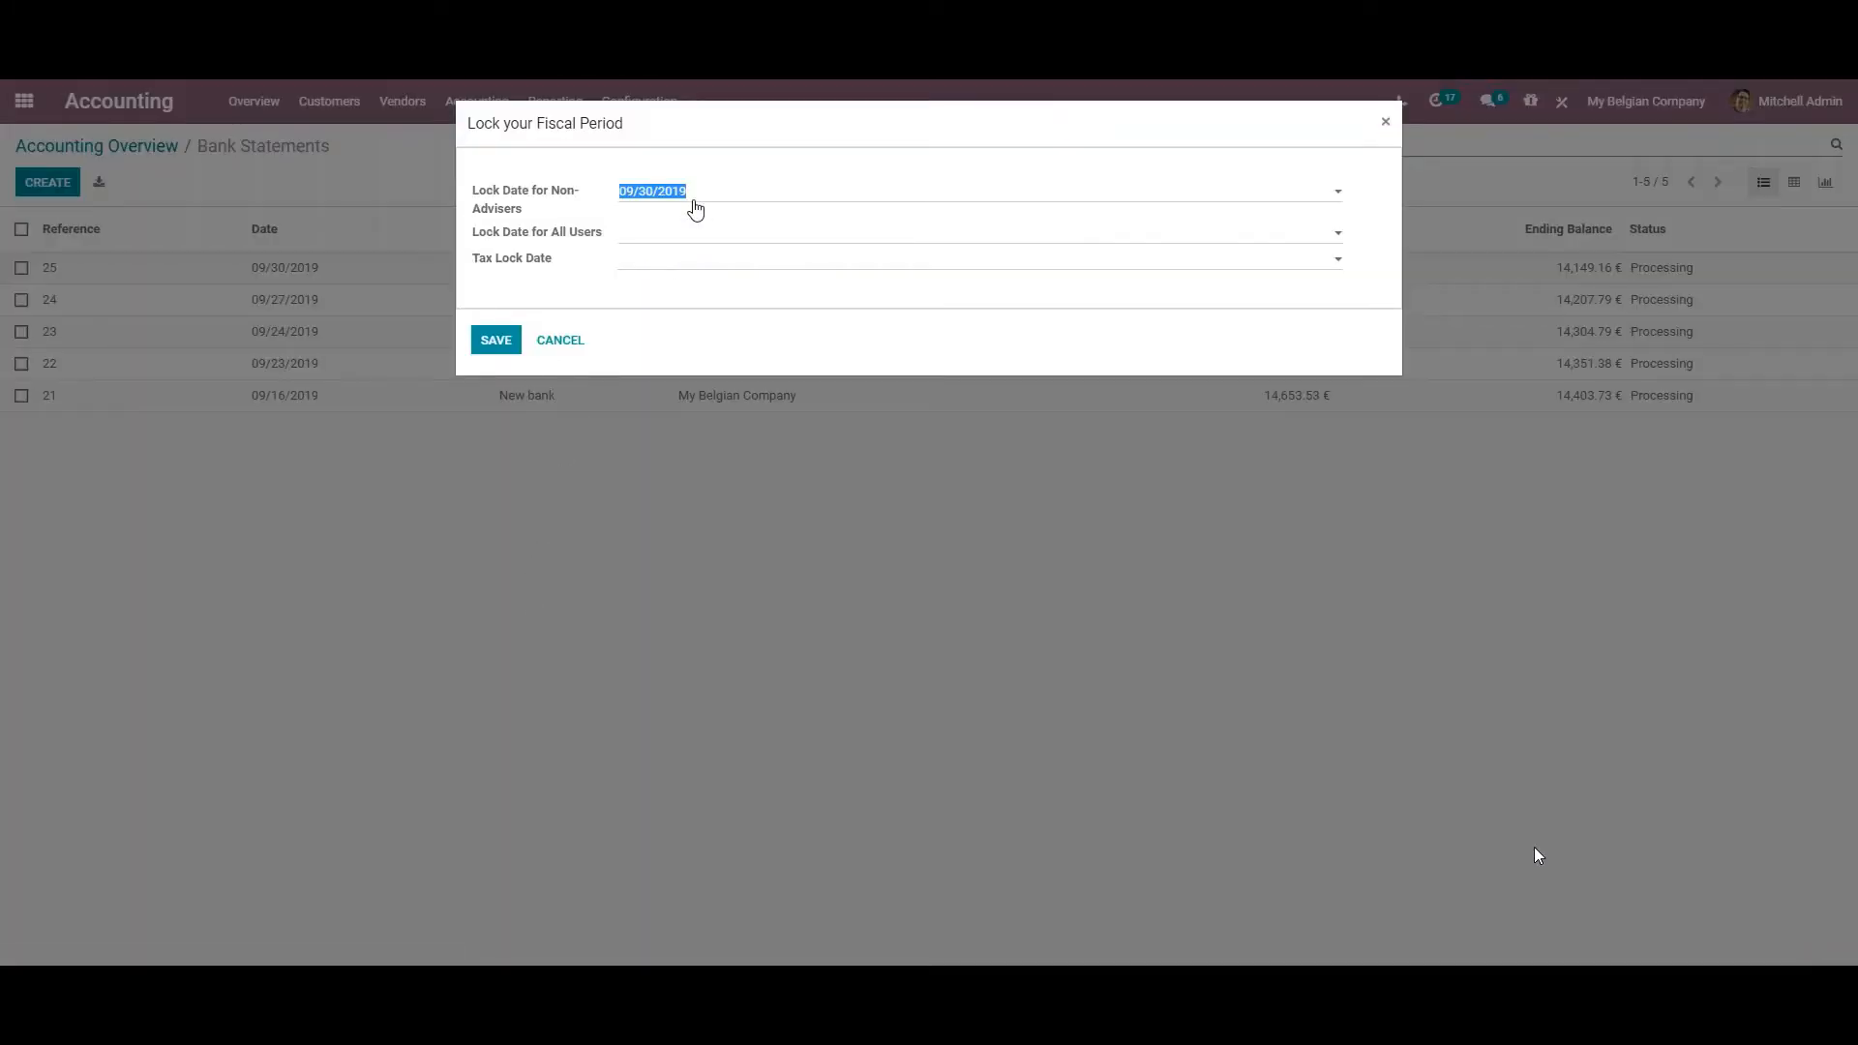
key("BackSpace")
left_click(690, 234)
key("ctrl+v")
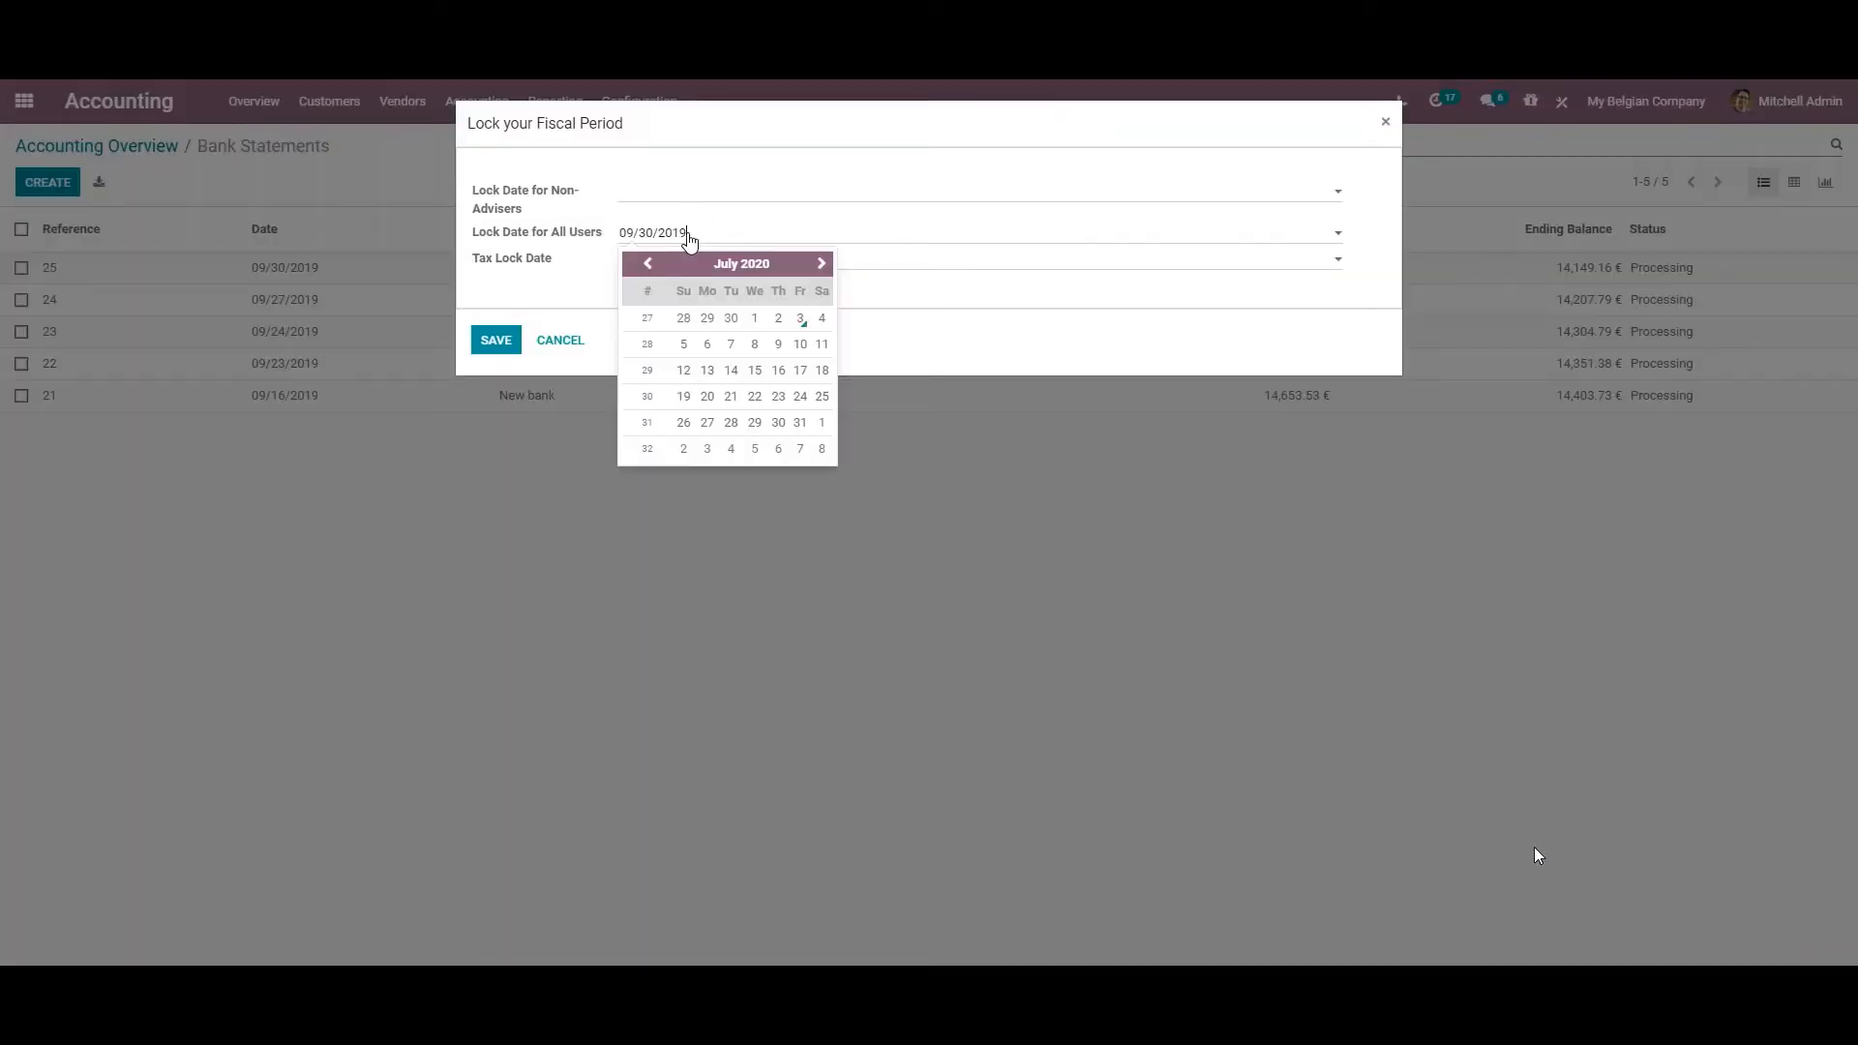
left_click(958, 345)
left_click(488, 341)
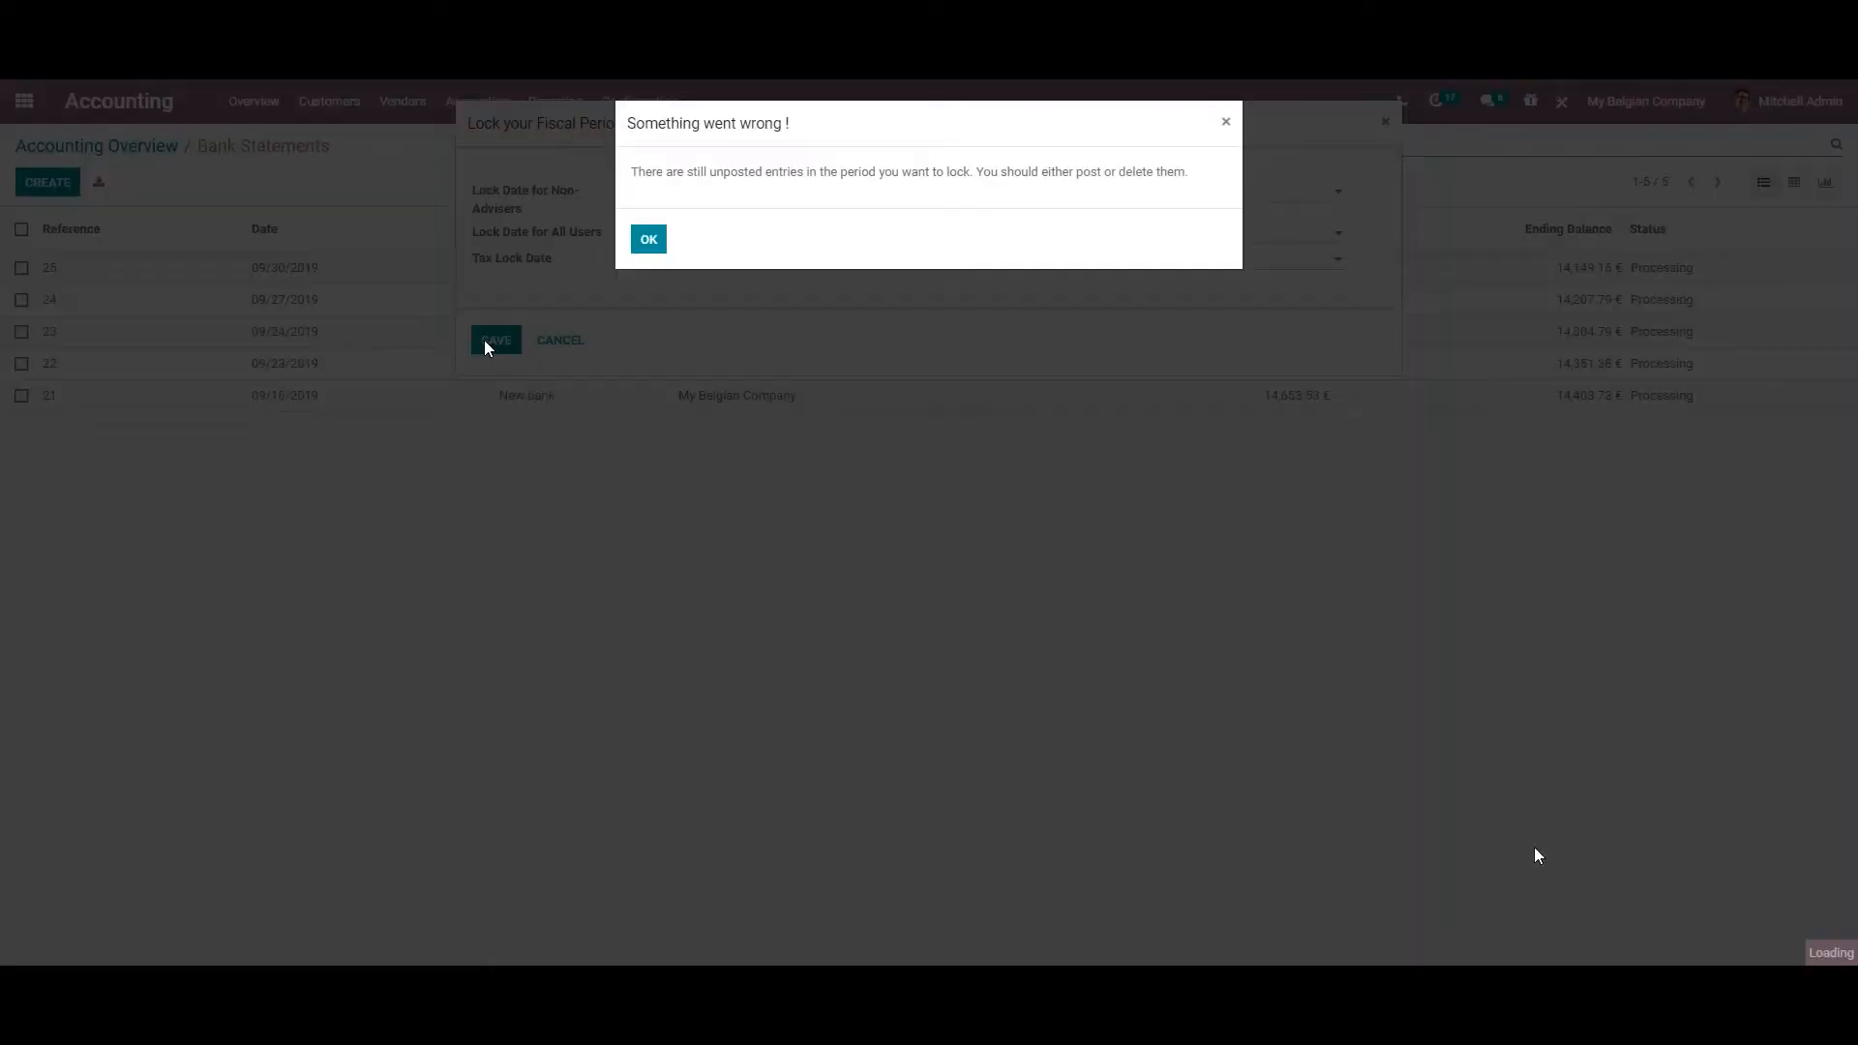
left_click_drag(1188, 178, 631, 186)
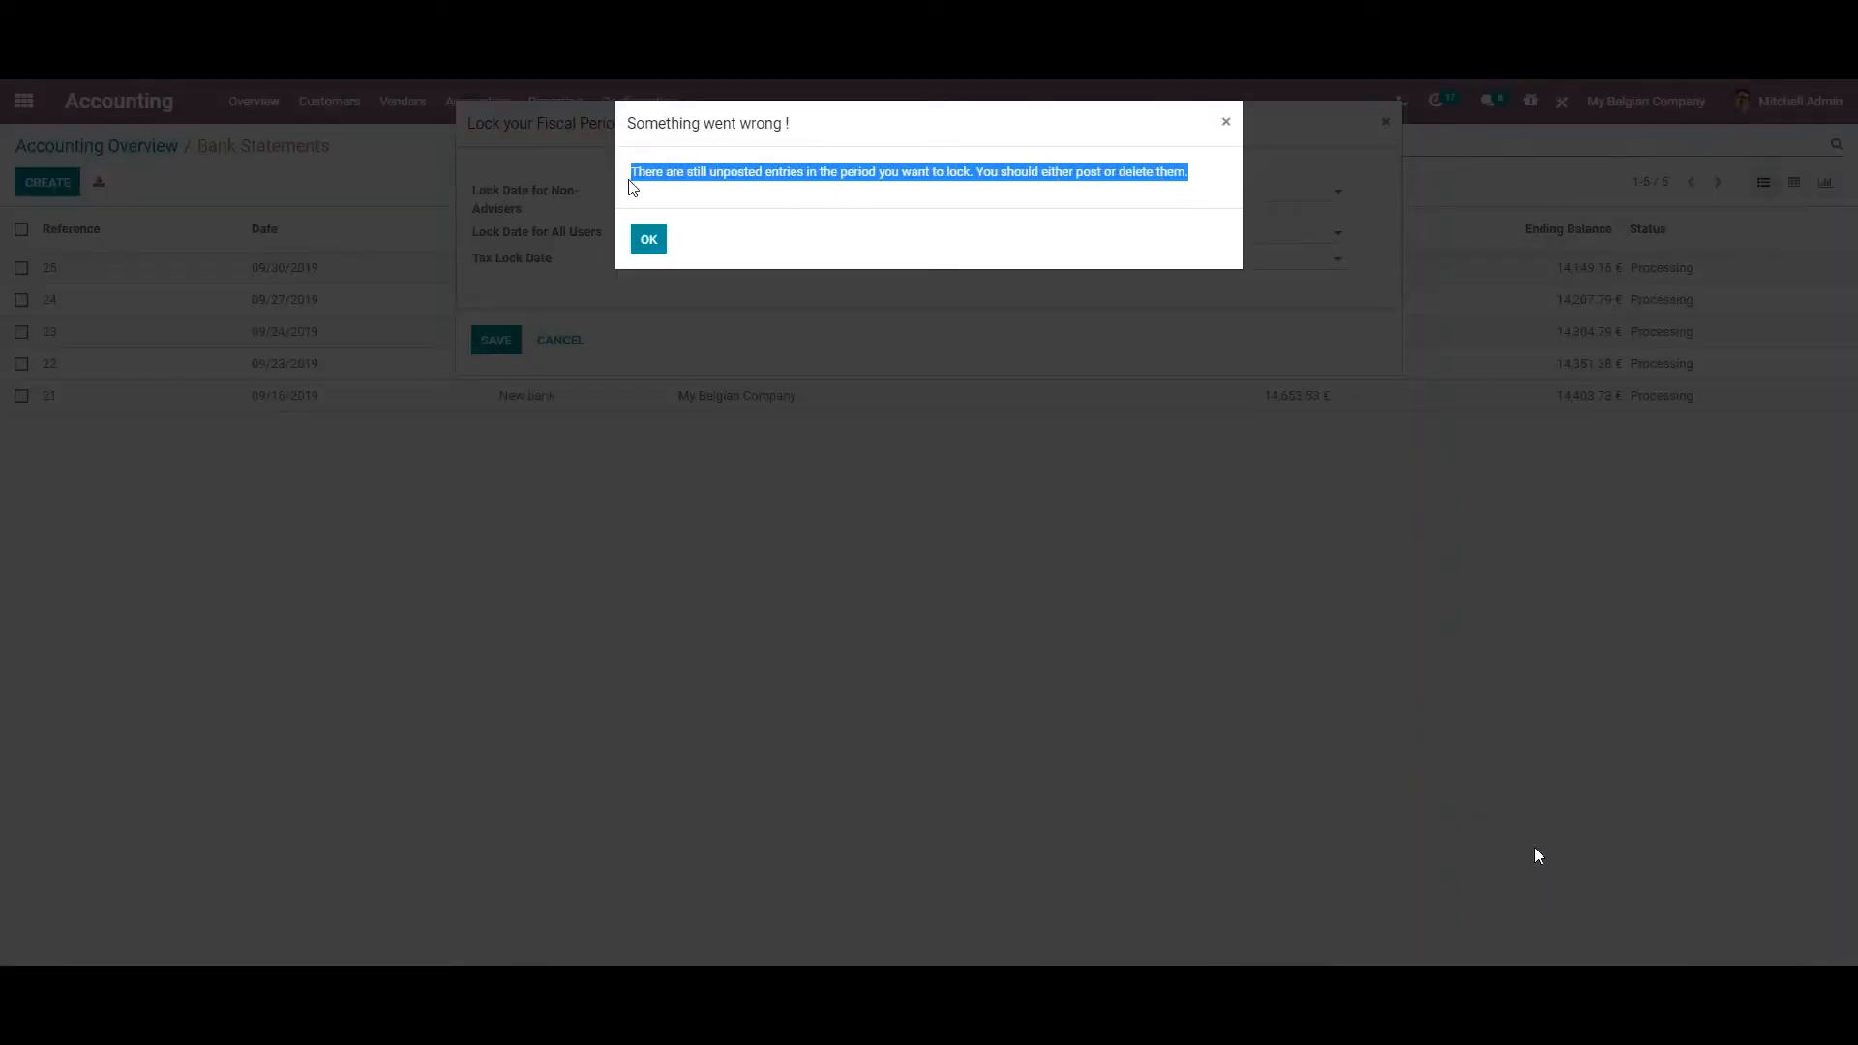
left_click(648, 240)
left_click(1382, 124)
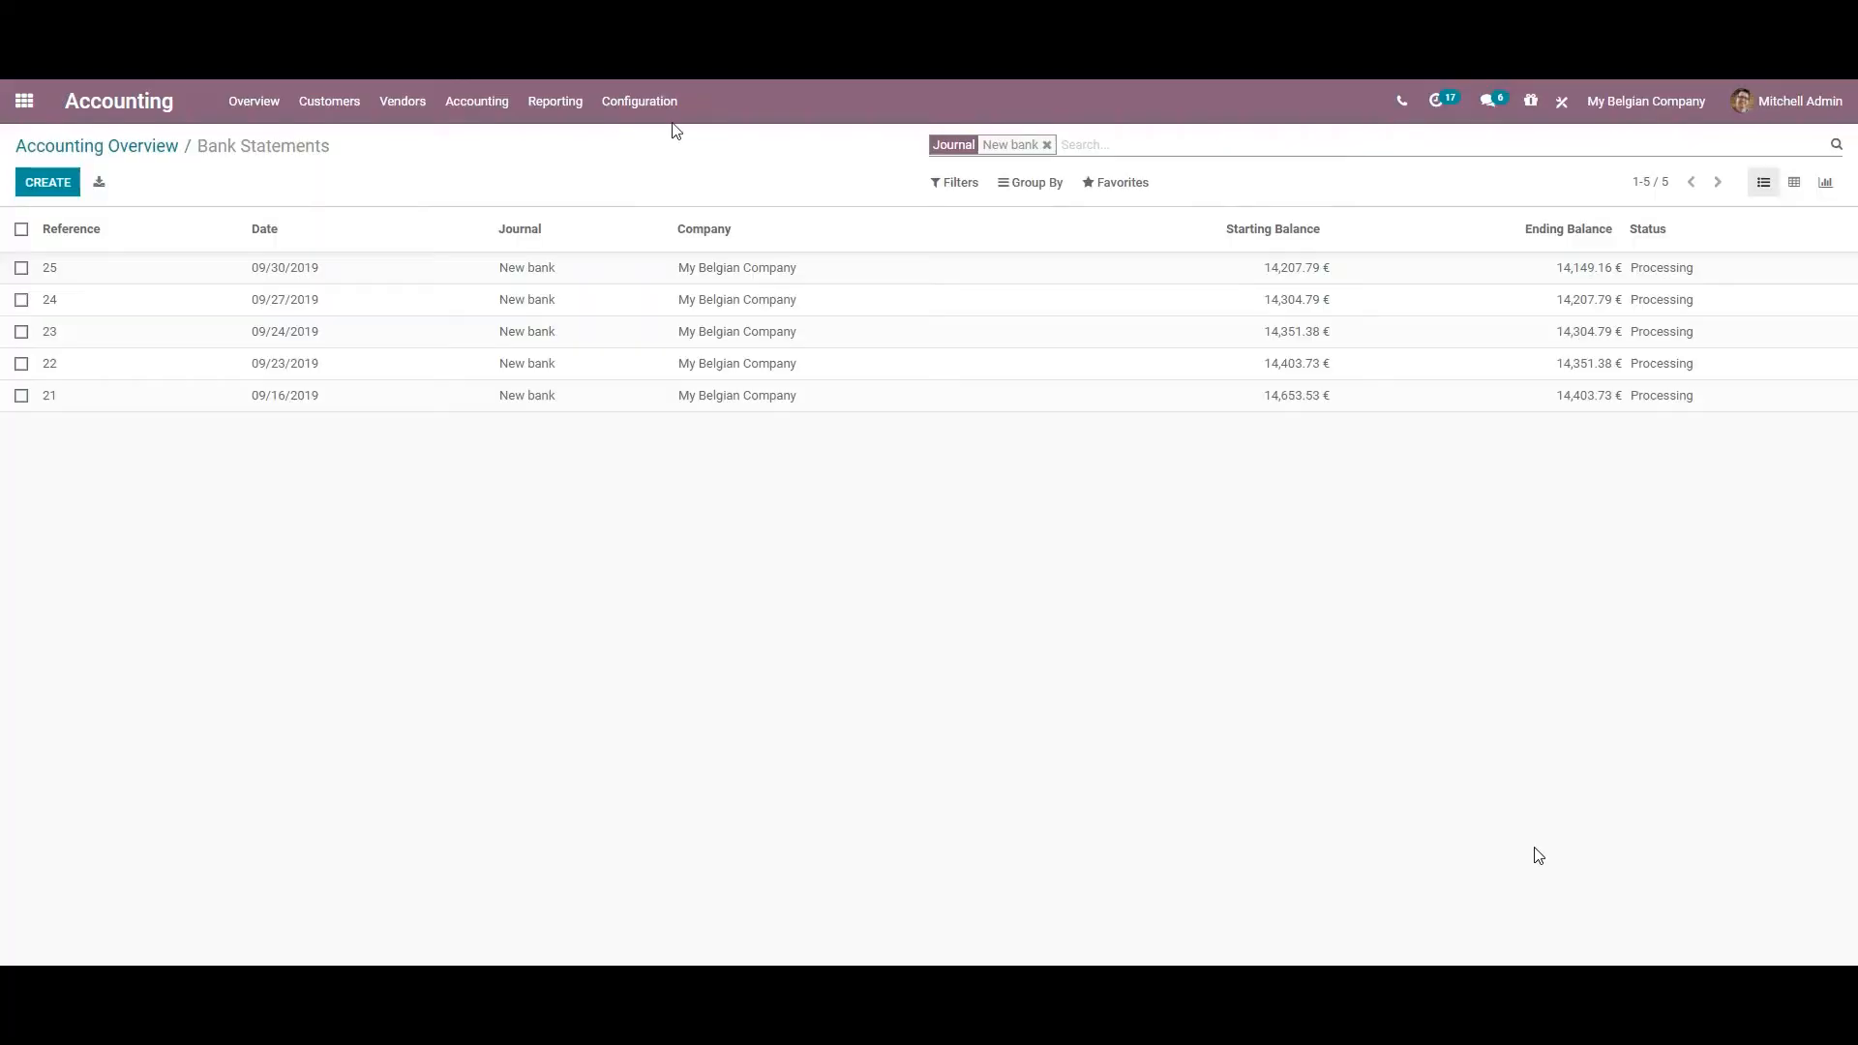
left_click(24, 101)
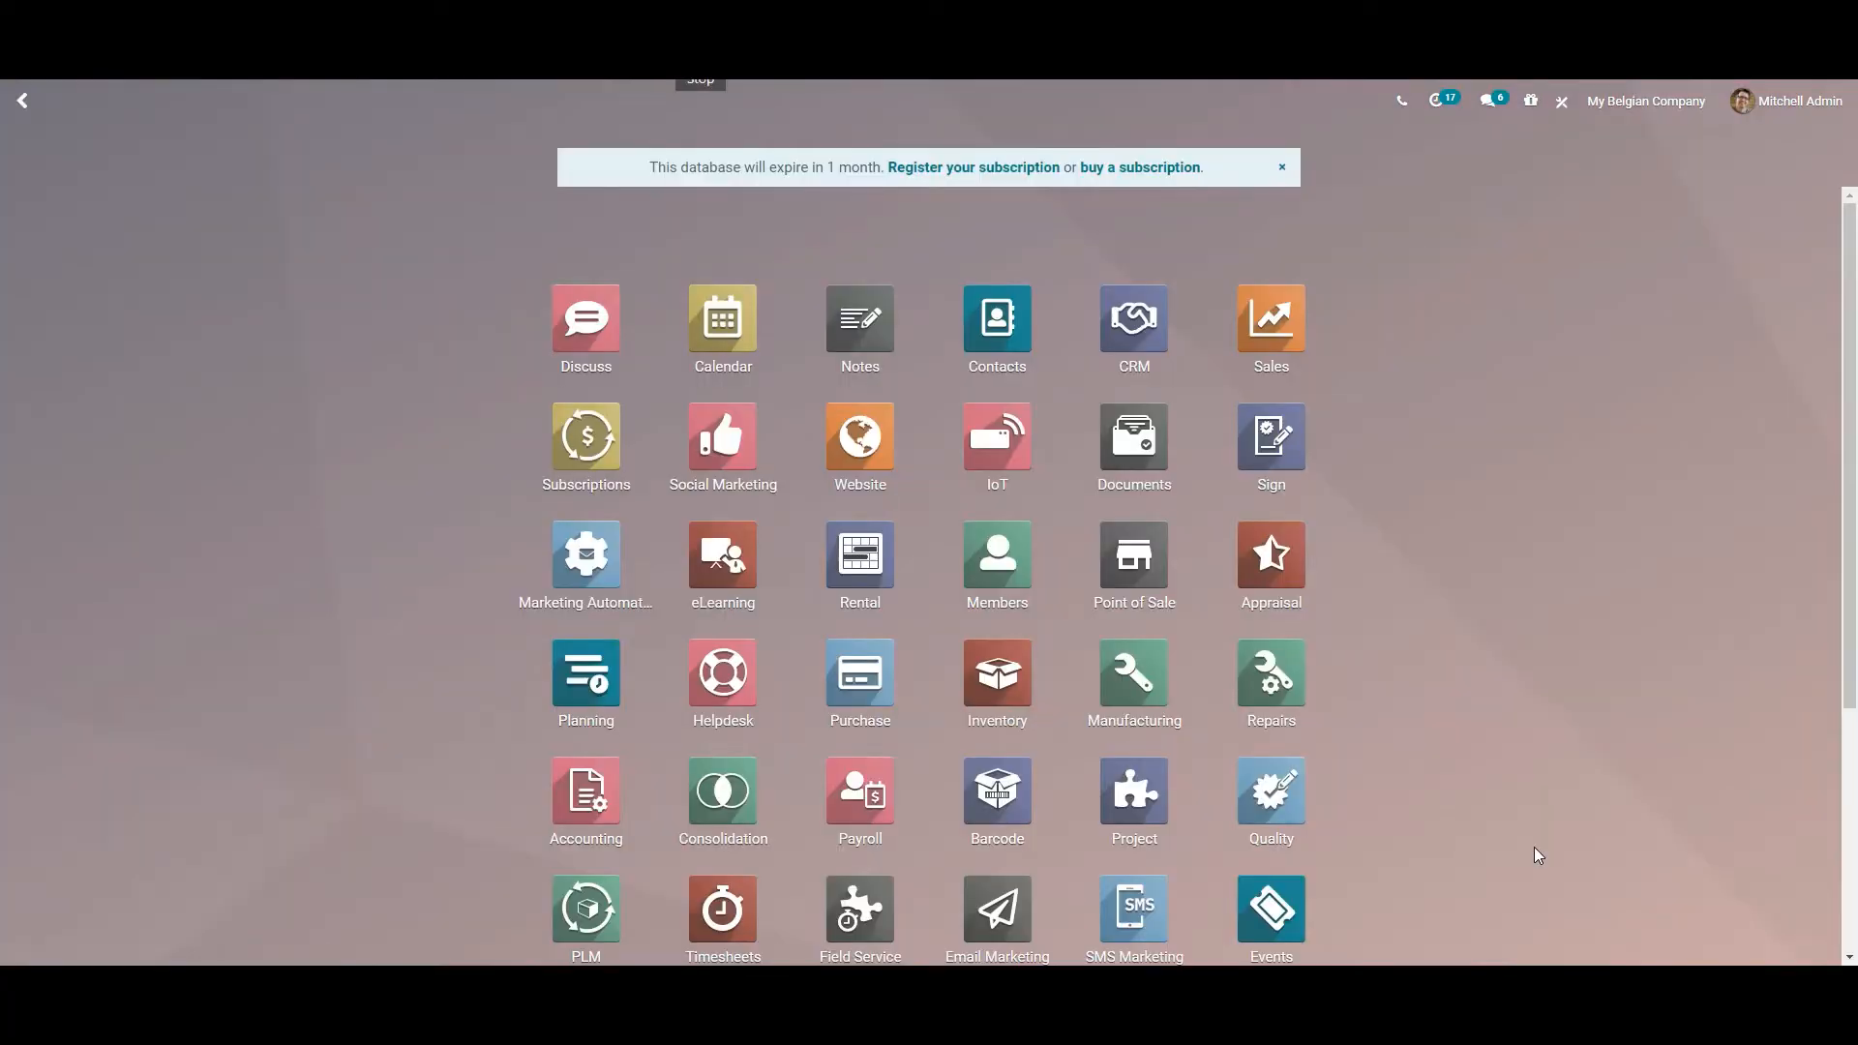